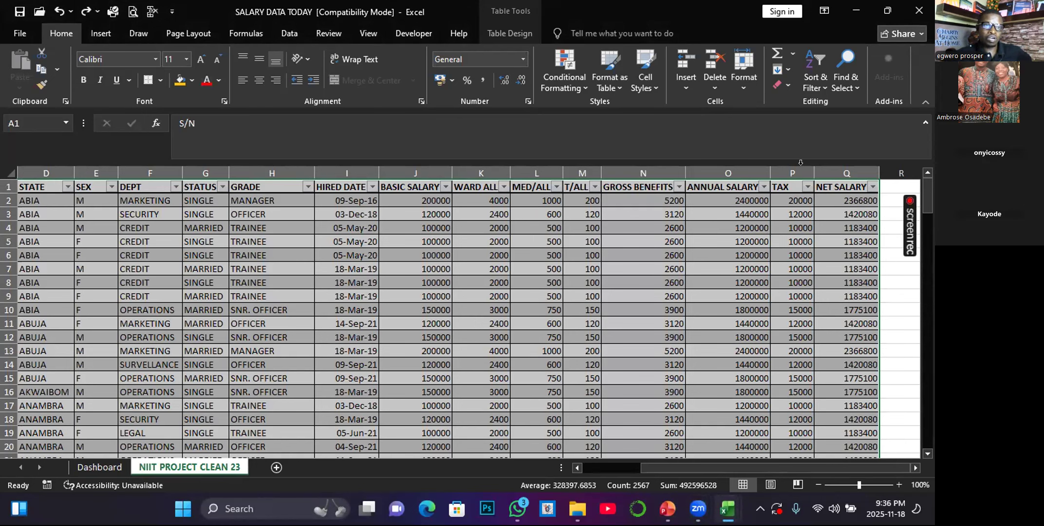
- Insert a PivotTable from Table1 on the existing Dashboard worksheet at cell D3
click(94, 34)
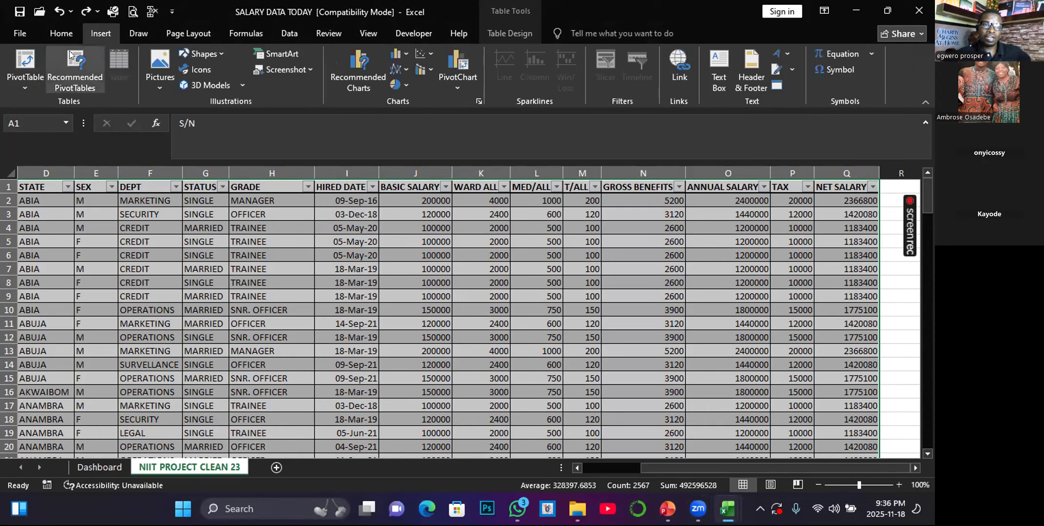
click(88, 90)
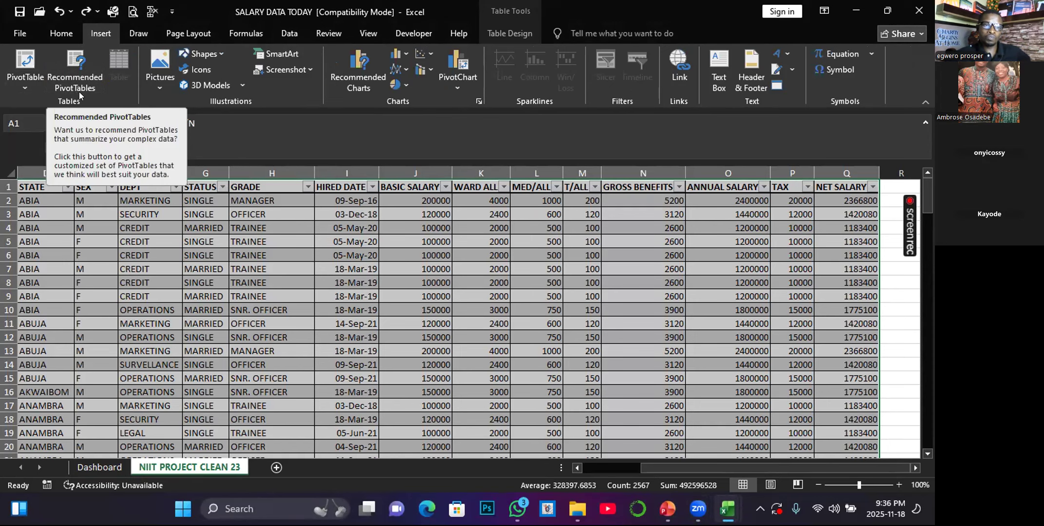
click(27, 64)
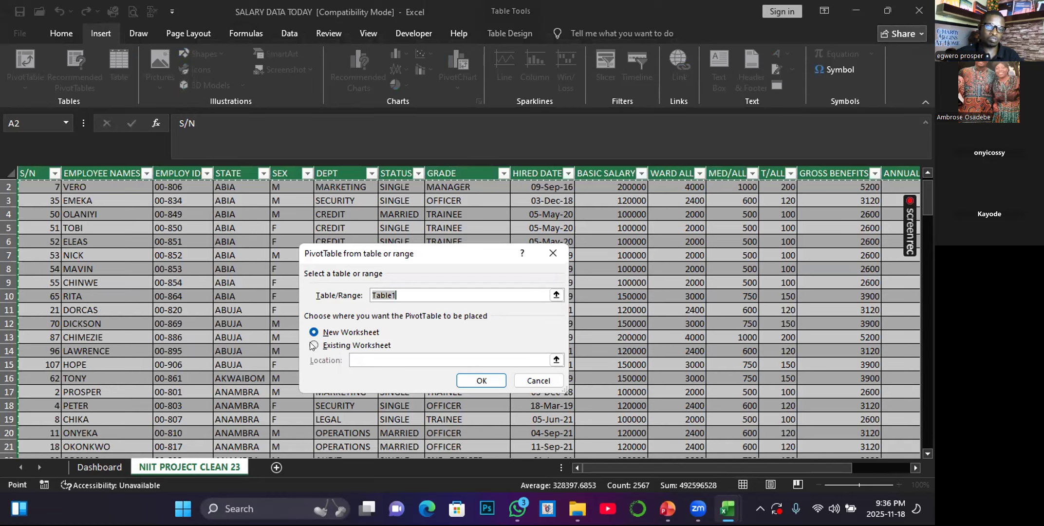
click(313, 346)
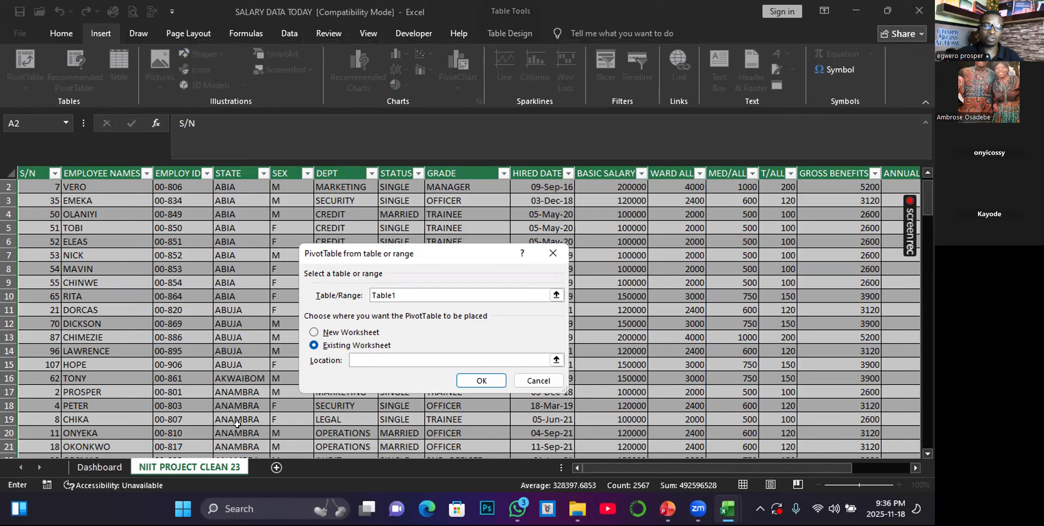
click(100, 466)
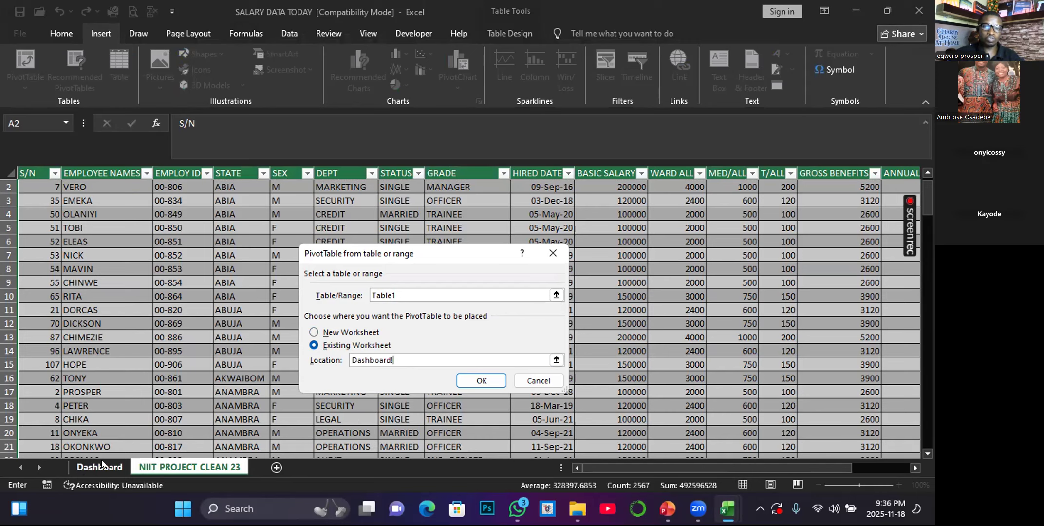
click(245, 213)
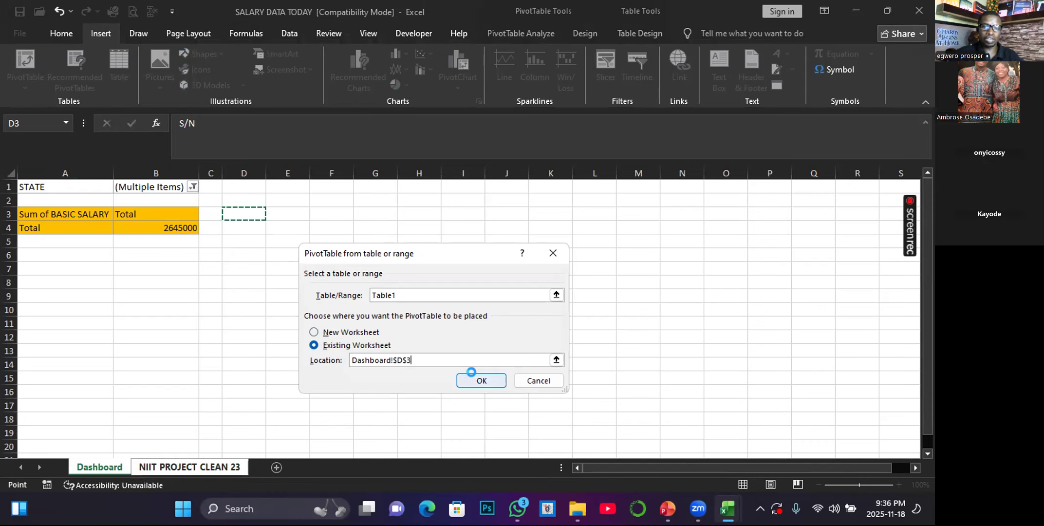
click(472, 380)
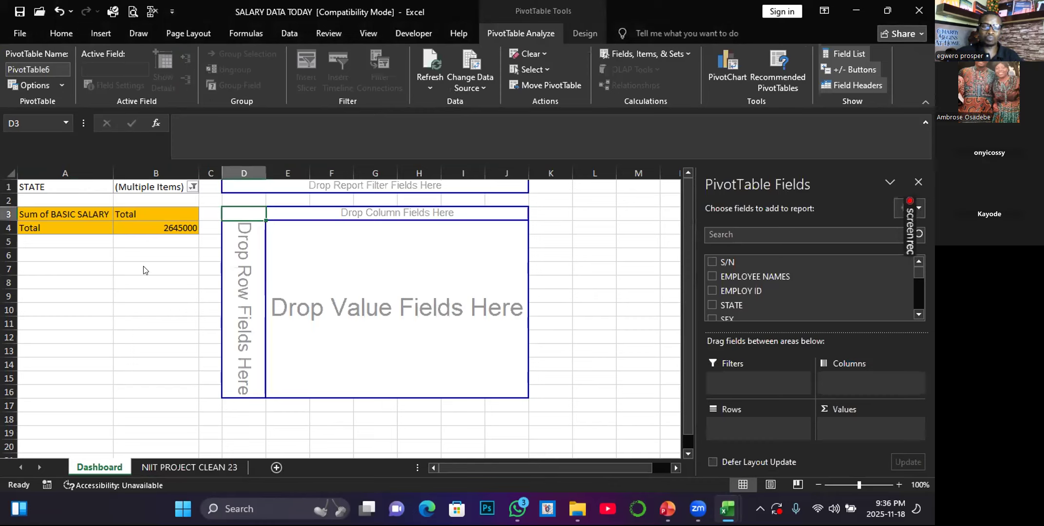
- Add the NET SALARY field as a summed value to the new PivotTable at D3
scroll(751, 305, down, 1)
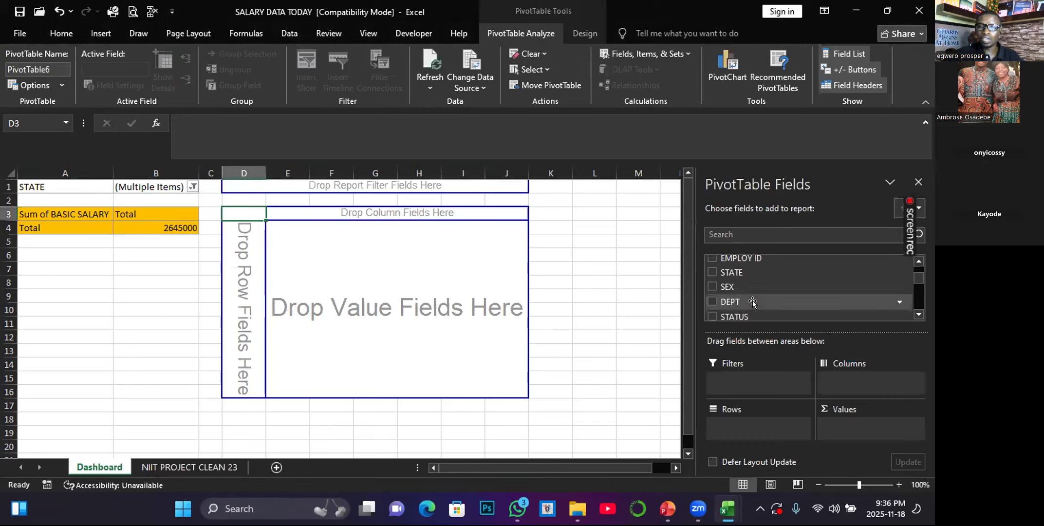
scroll(712, 295, down, 5)
click(712, 297)
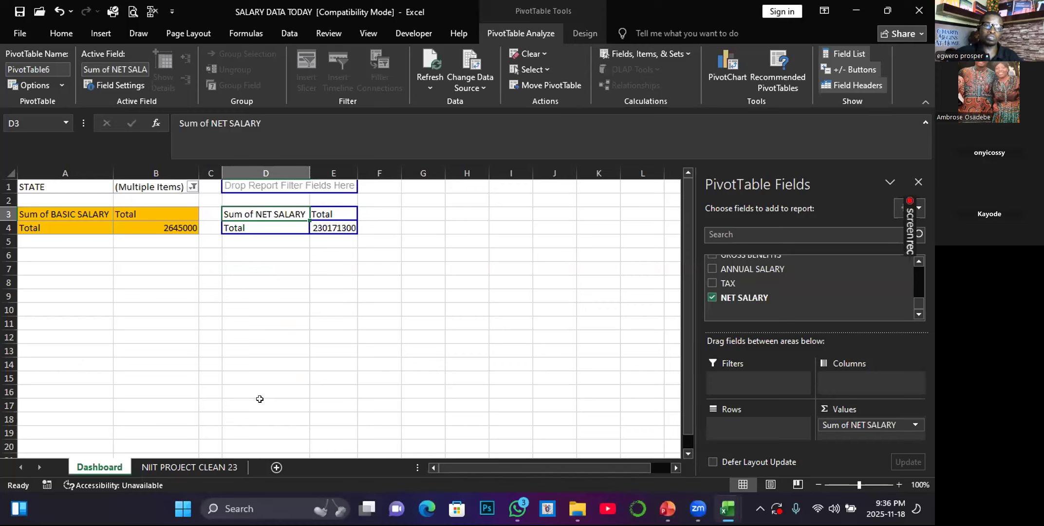
- Copy the orange formatting of the basic salary total in B4 onto the net salary PivotTable in D3:E4 with Format Painter
click(127, 218)
click(137, 232)
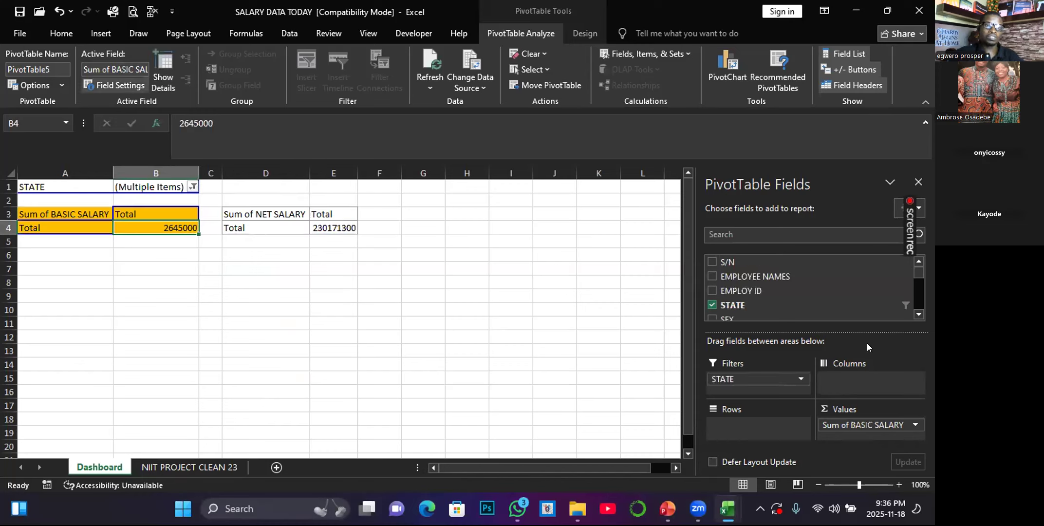
click(61, 33)
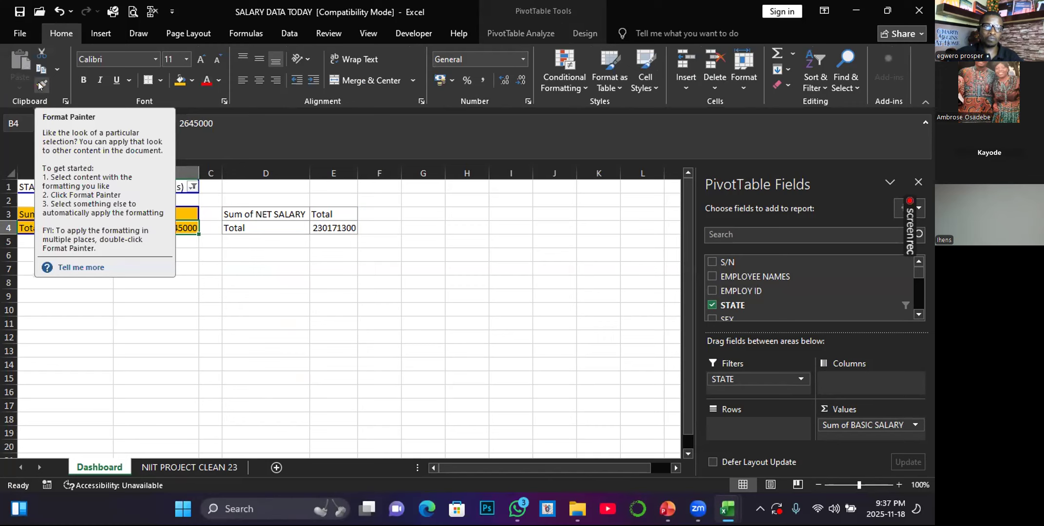
click(41, 85)
drag(269, 212, 316, 224)
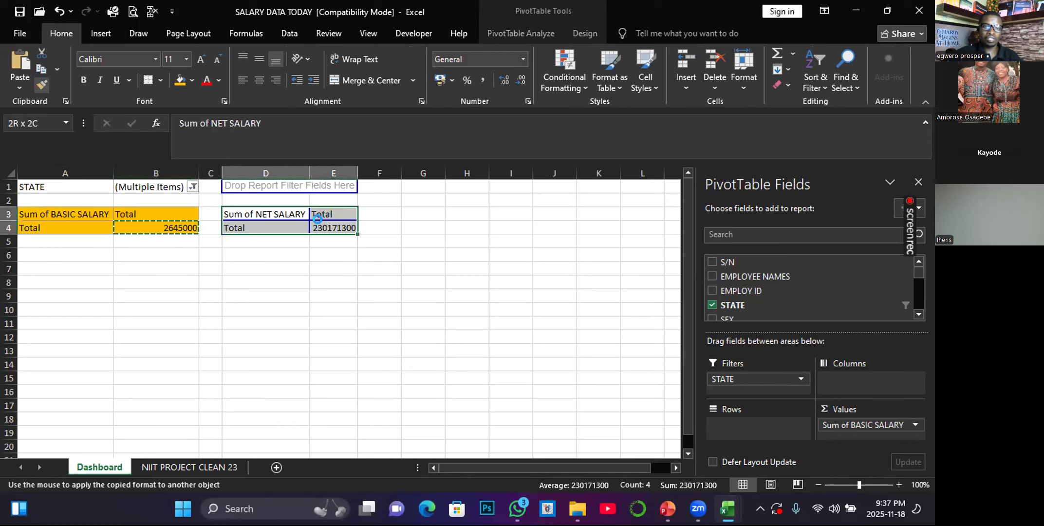
click(323, 298)
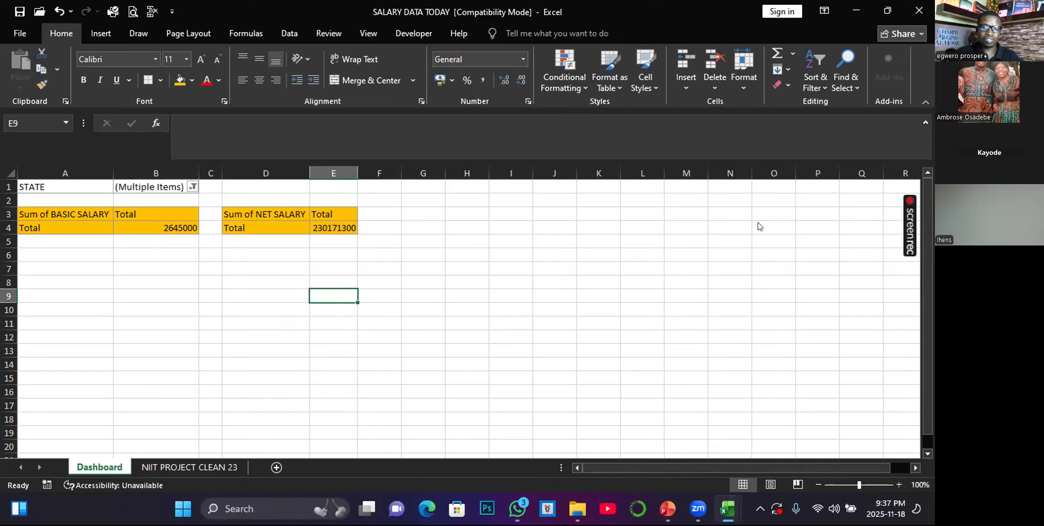
- Insert another PivotTable from Table1 on the NIIT PROJECT CLEAN 23 sheet, placing it on the existing Dashboard worksheet at cell G3
click(188, 467)
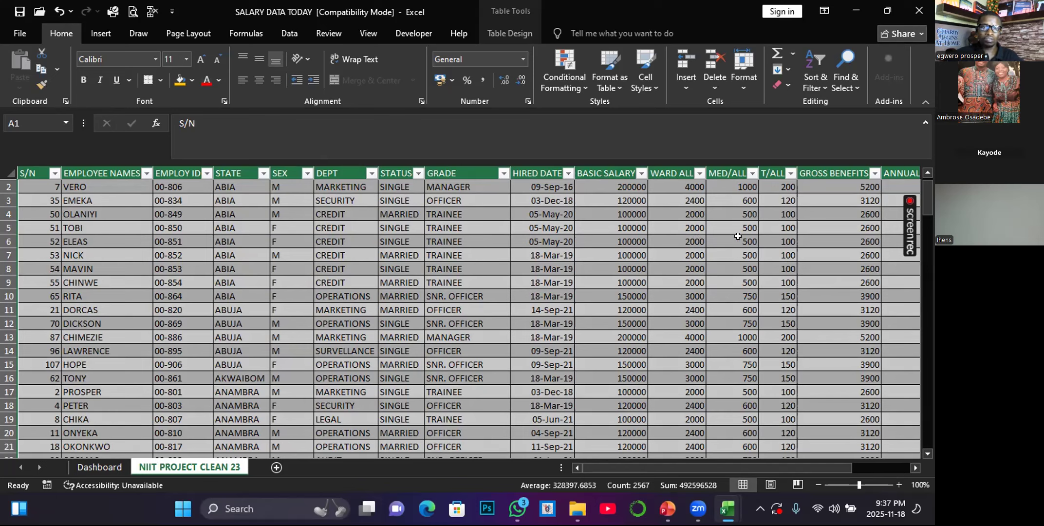
click(105, 37)
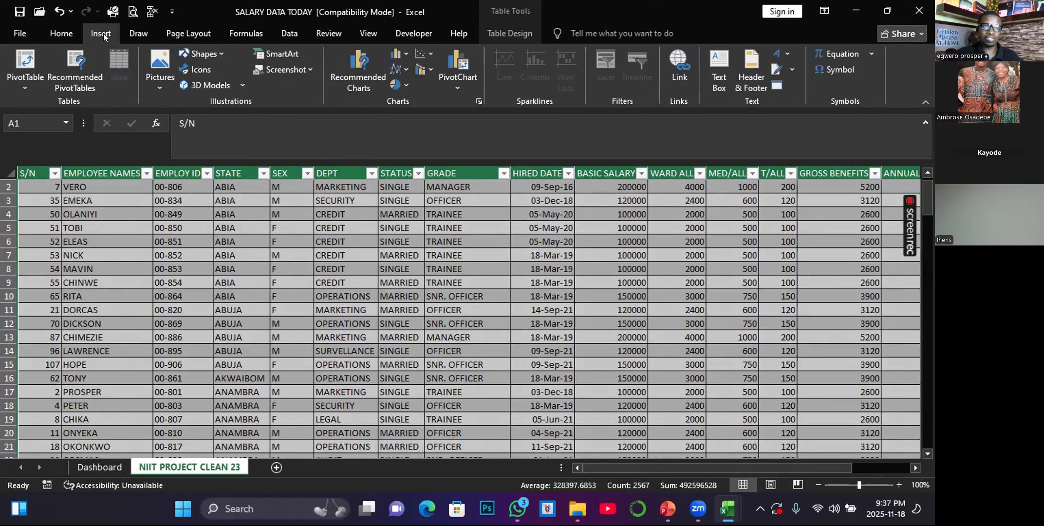
click(21, 59)
click(322, 347)
click(361, 359)
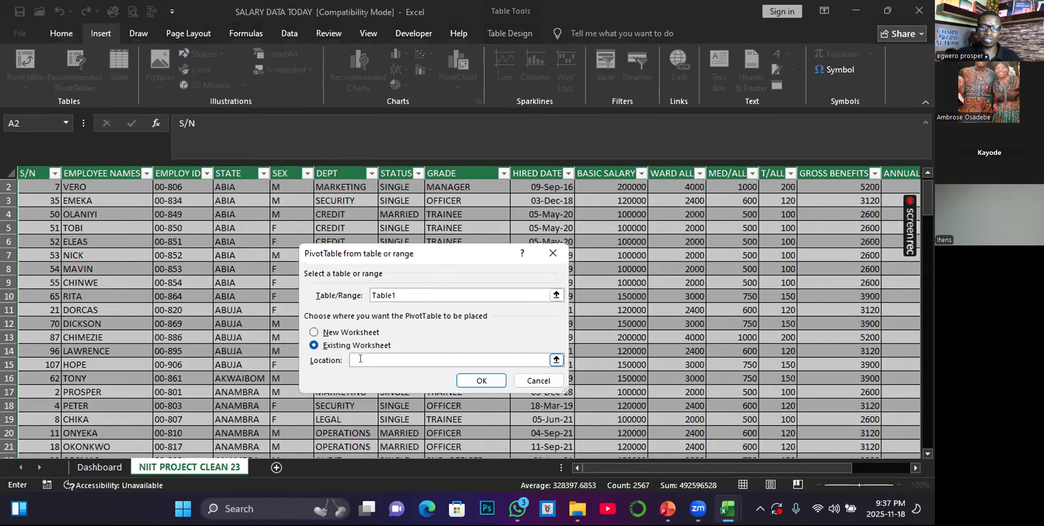
click(101, 471)
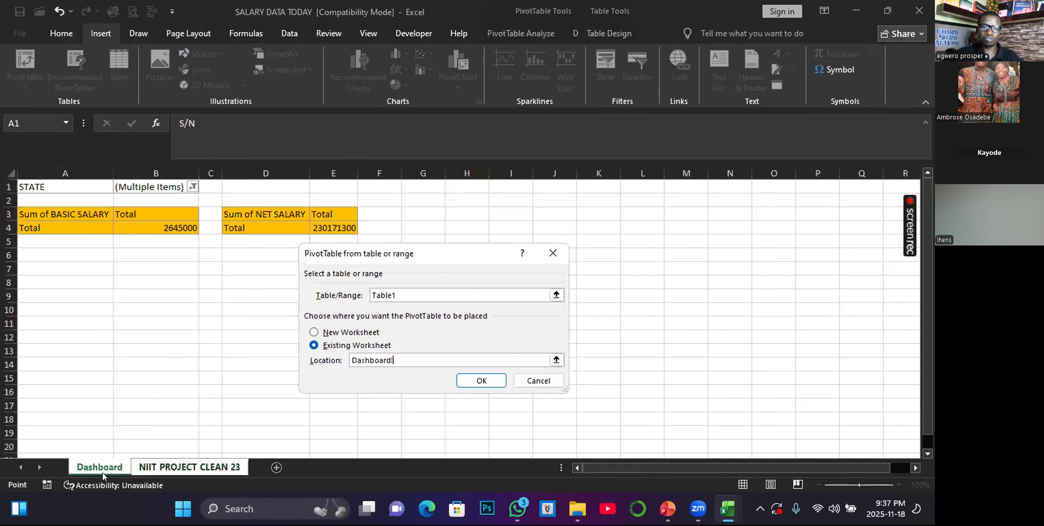
click(410, 209)
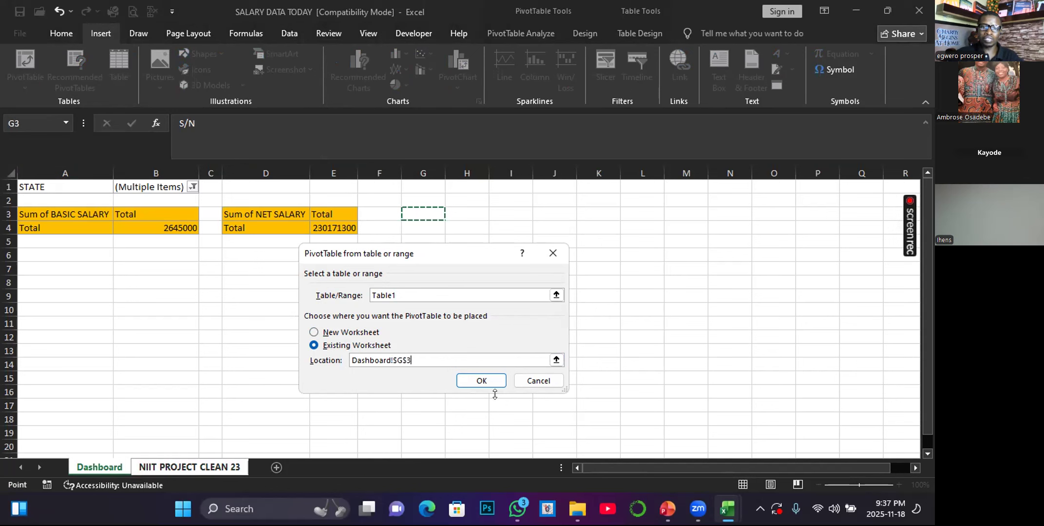
click(474, 381)
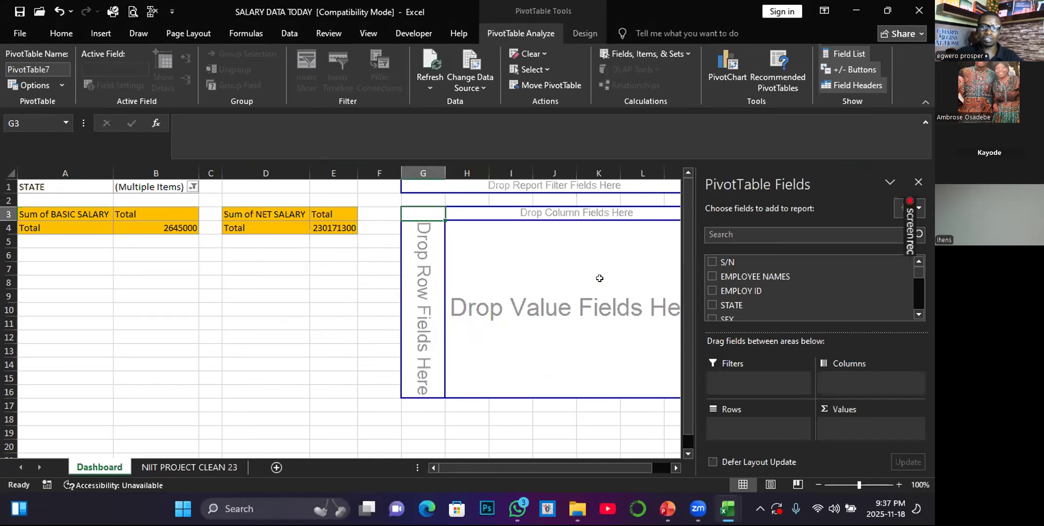
- Add the WARD ALL field as a summed value to the PivotTable at G3
scroll(731, 300, down, 3)
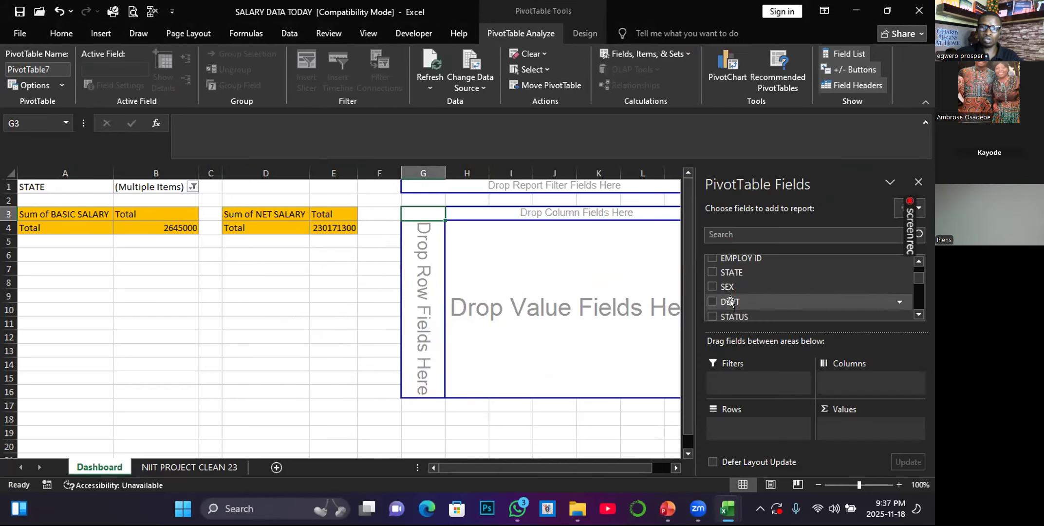
scroll(743, 302, down, 2)
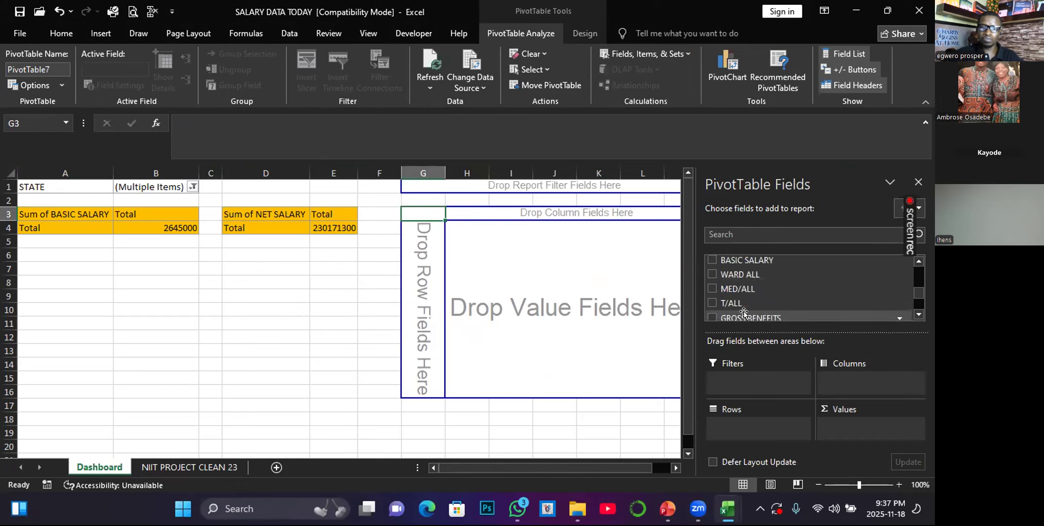
click(714, 275)
click(446, 299)
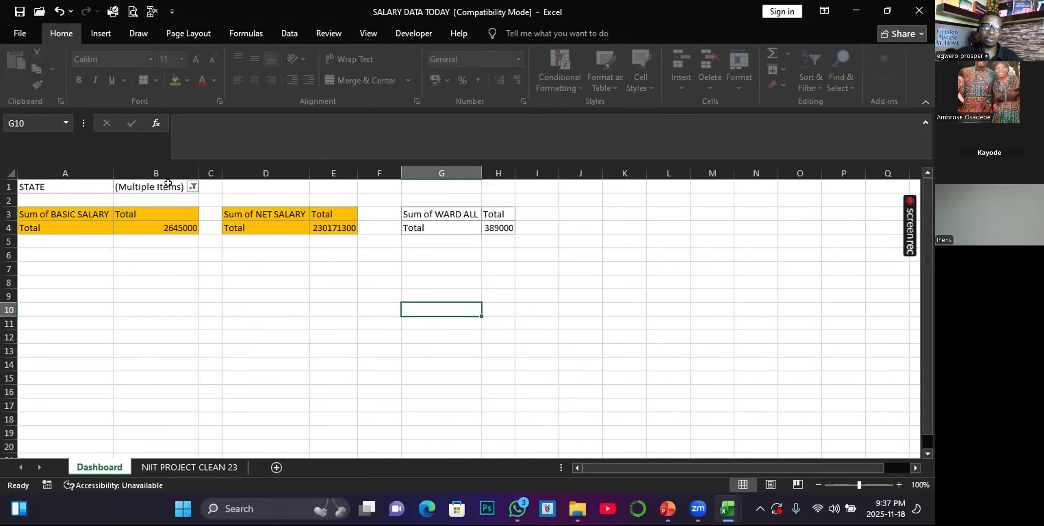
- Try to paint the net salary PivotTable's orange formatting onto G2:H4 and undo it
click(300, 226)
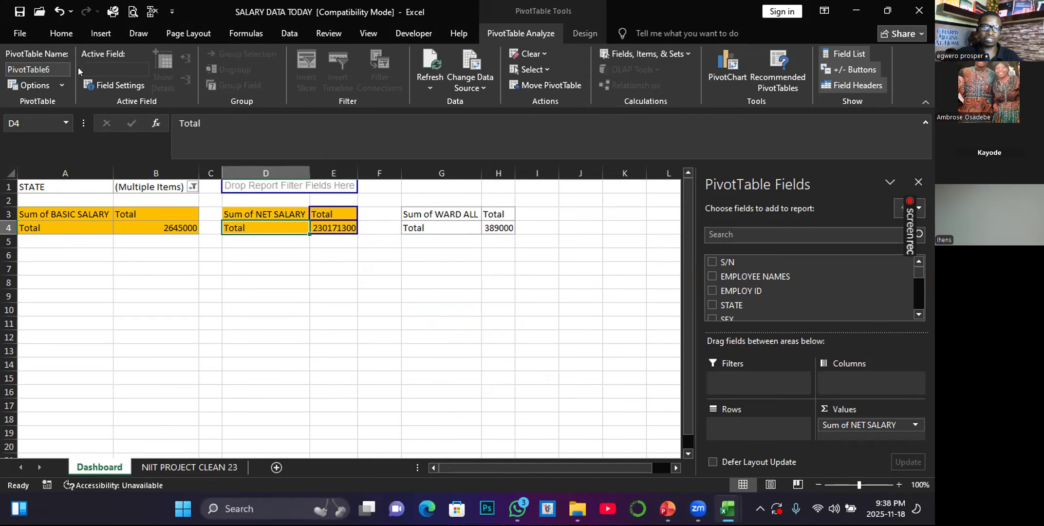
click(68, 35)
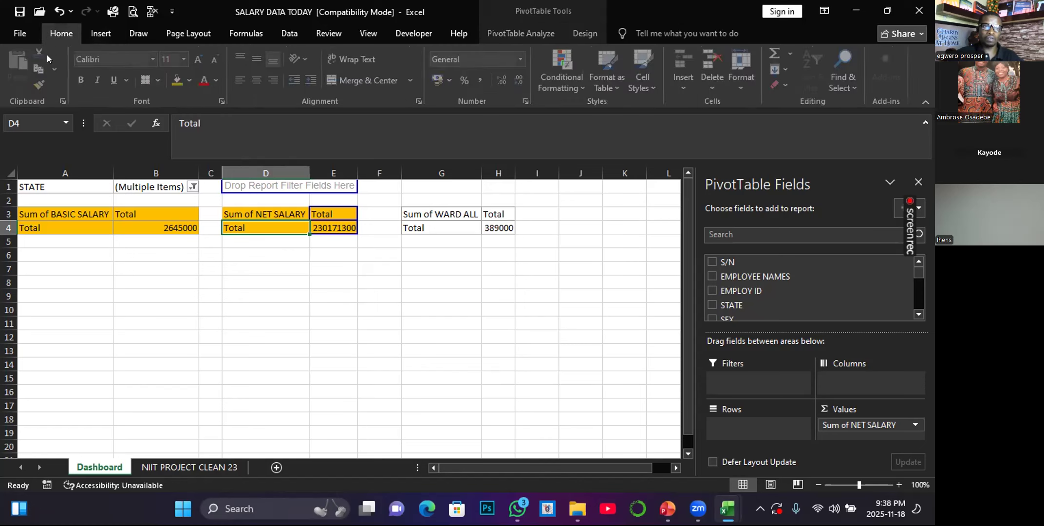
click(44, 86)
click(414, 203)
drag(469, 217, 496, 224)
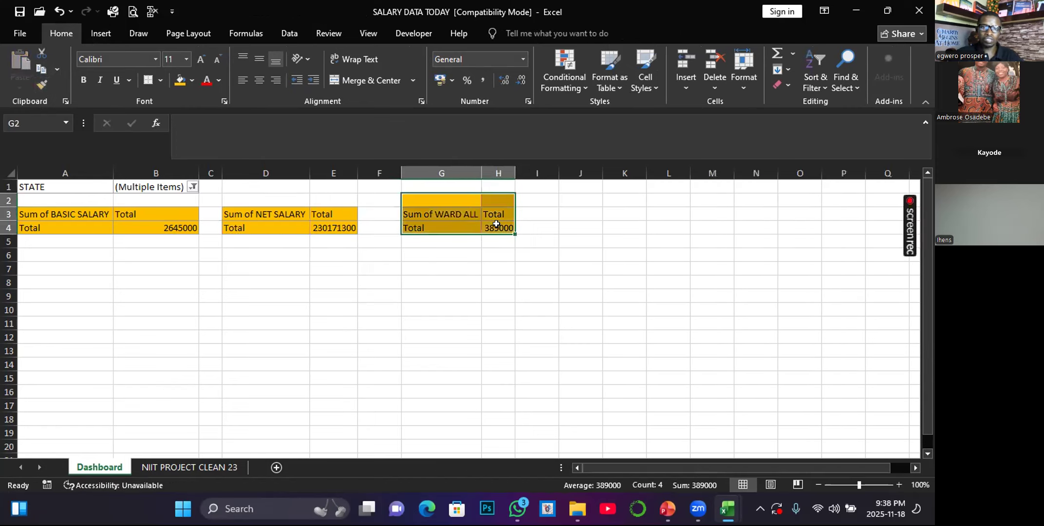
key(ctrl+z)
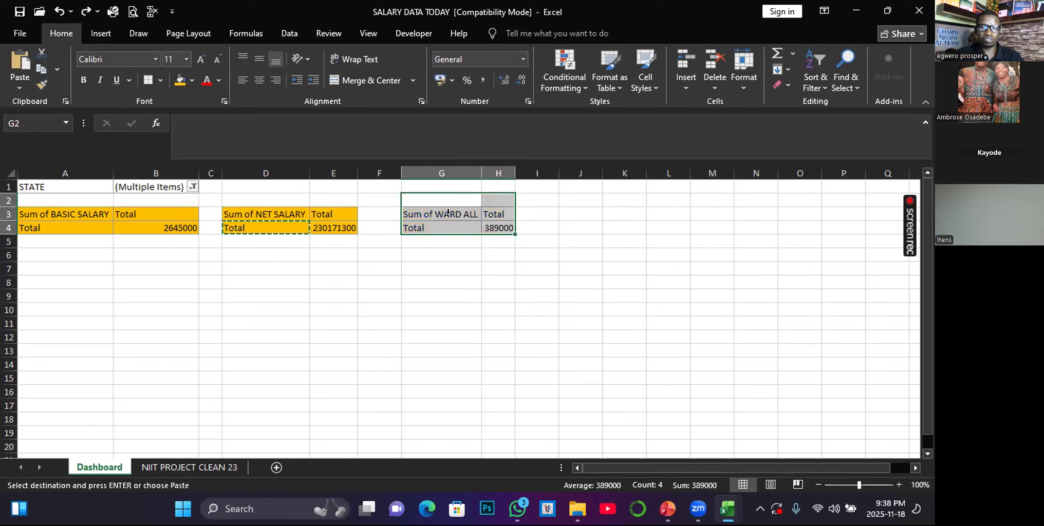
- Copy the orange formatting from the net salary total in E4 onto the ward allowance PivotTable in G3:H4
click(443, 240)
click(325, 229)
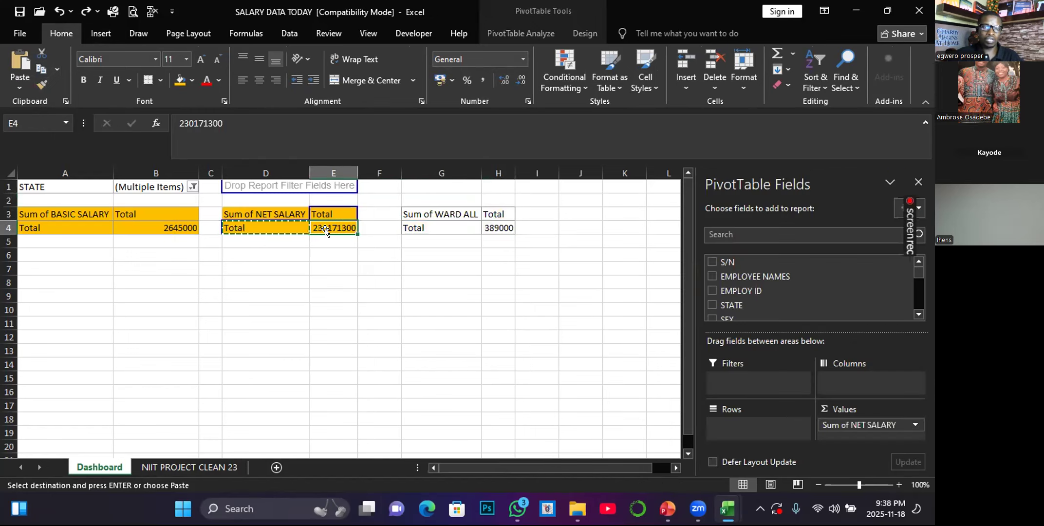
click(37, 89)
drag(410, 214, 488, 225)
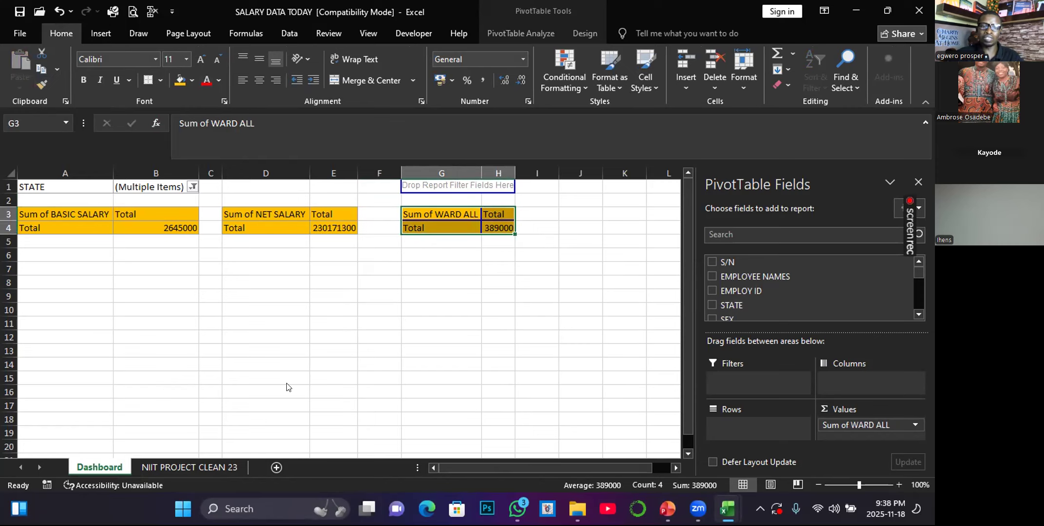
click(387, 312)
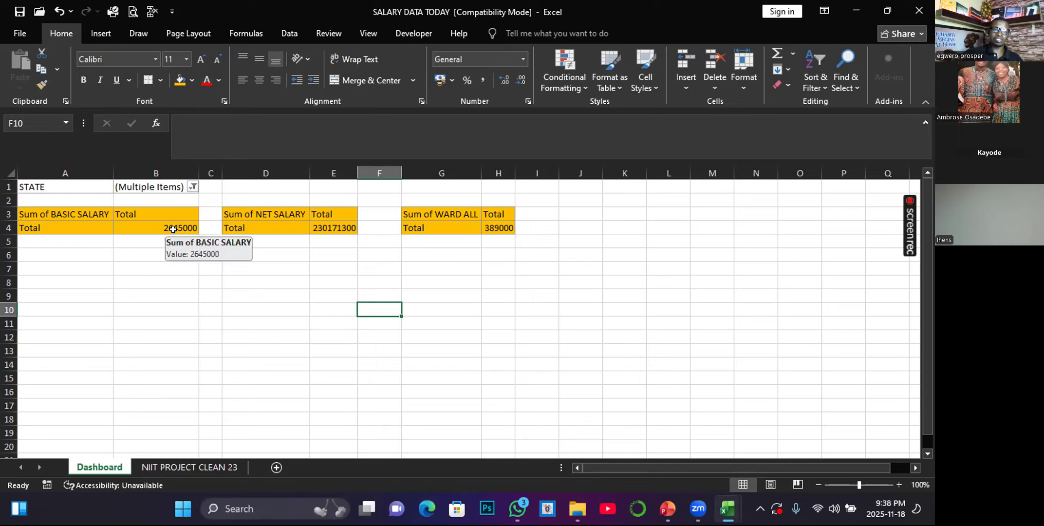
- Set the STATE filter of the basic salary PivotTable to include all states
click(193, 186)
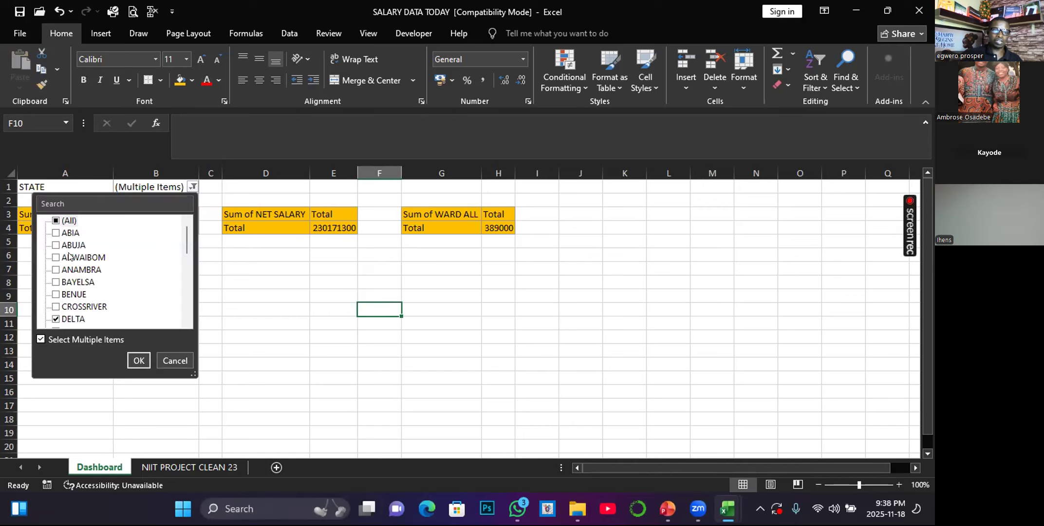
click(56, 221)
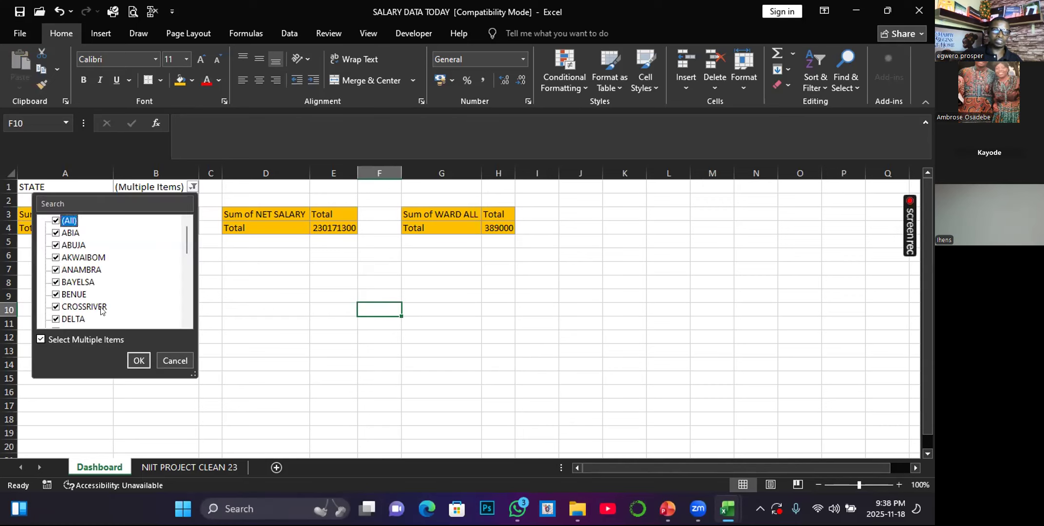
click(139, 360)
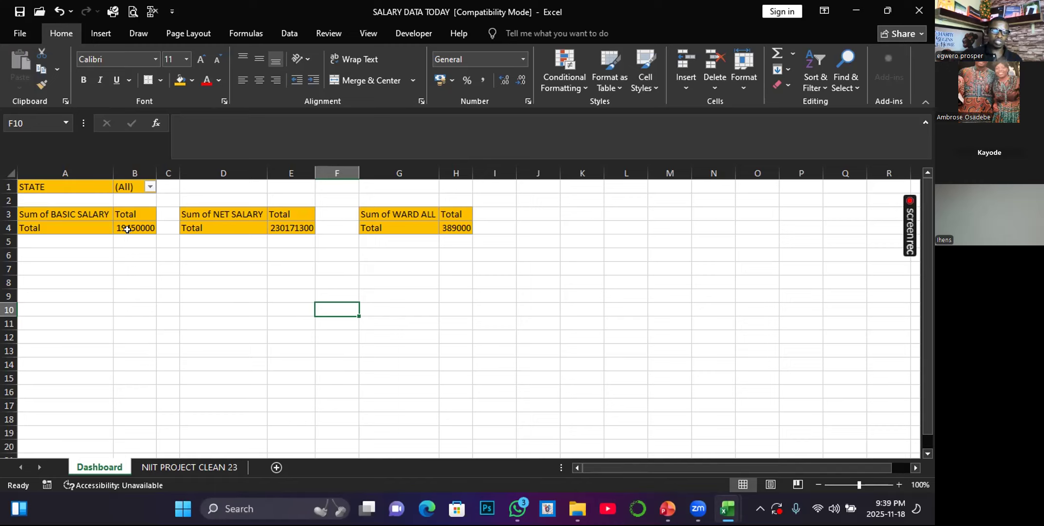
mouse_move(127, 228)
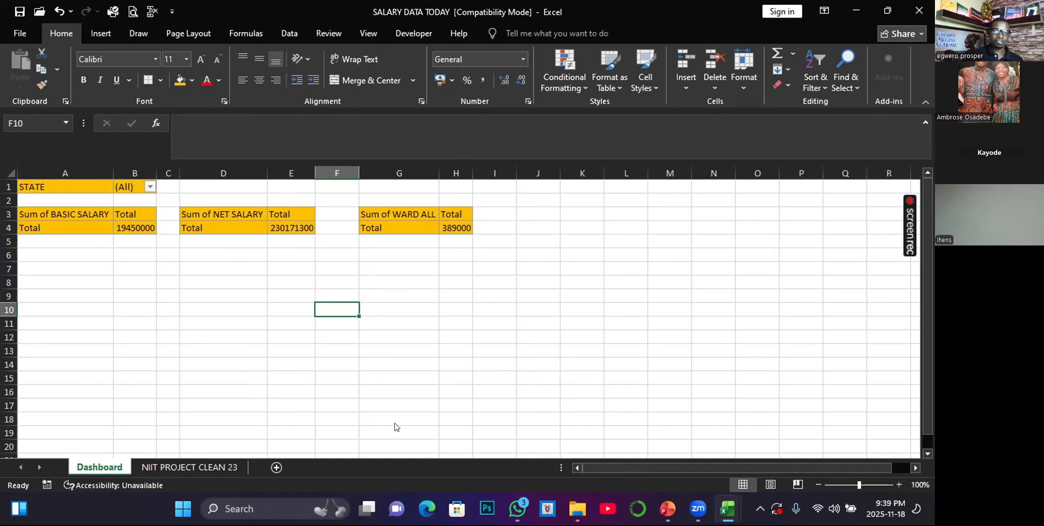
- Create a PivotTable from the NIIT PROJECT CLEAN 23 table (Table1), placed on the existing Dashboard sheet at cell A6
key(ctrl+Page_Down)
key(ctrl+a)
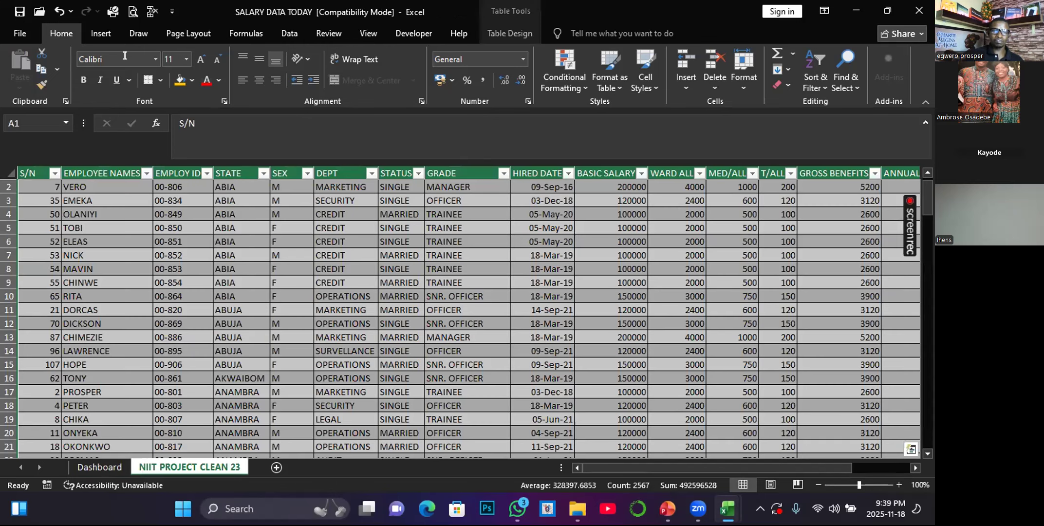
click(90, 34)
click(17, 60)
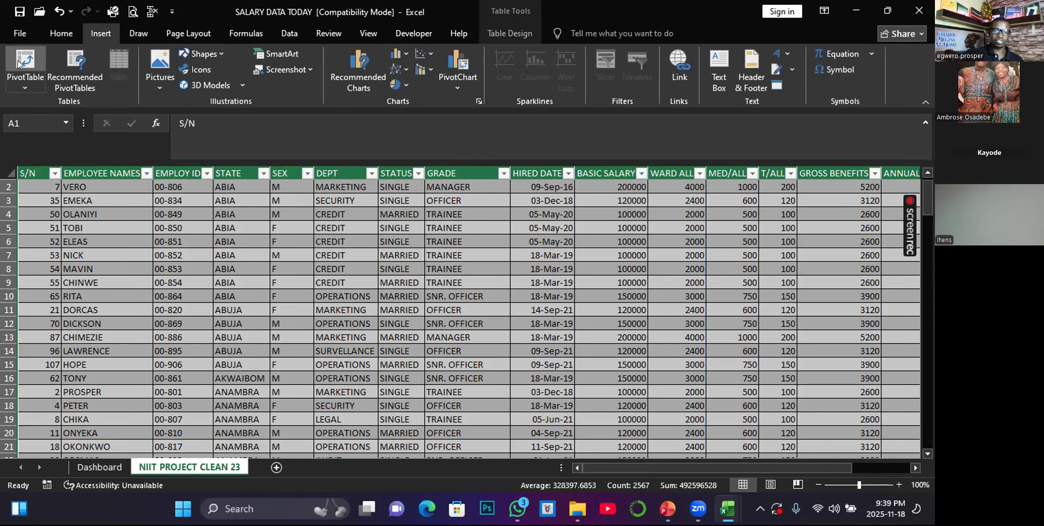
click(317, 346)
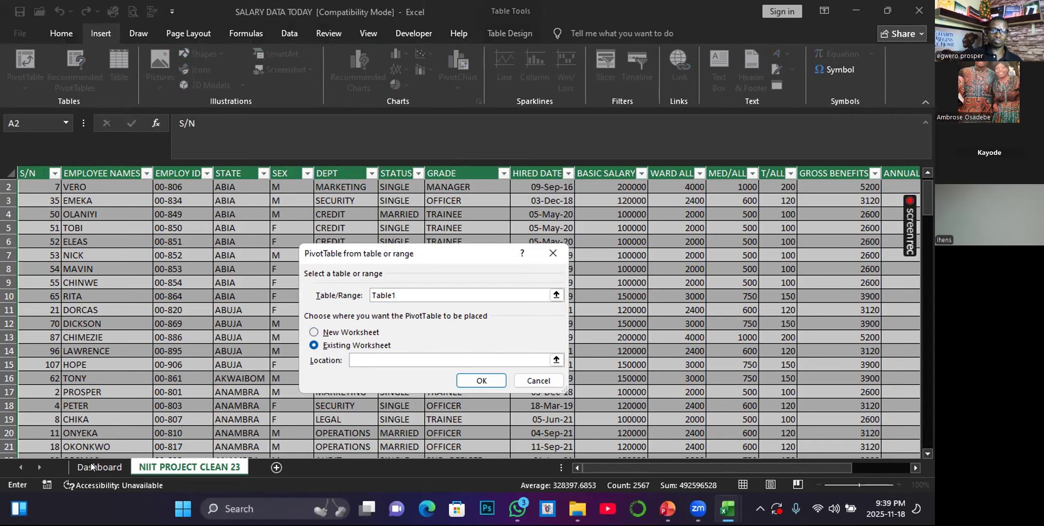
click(125, 470)
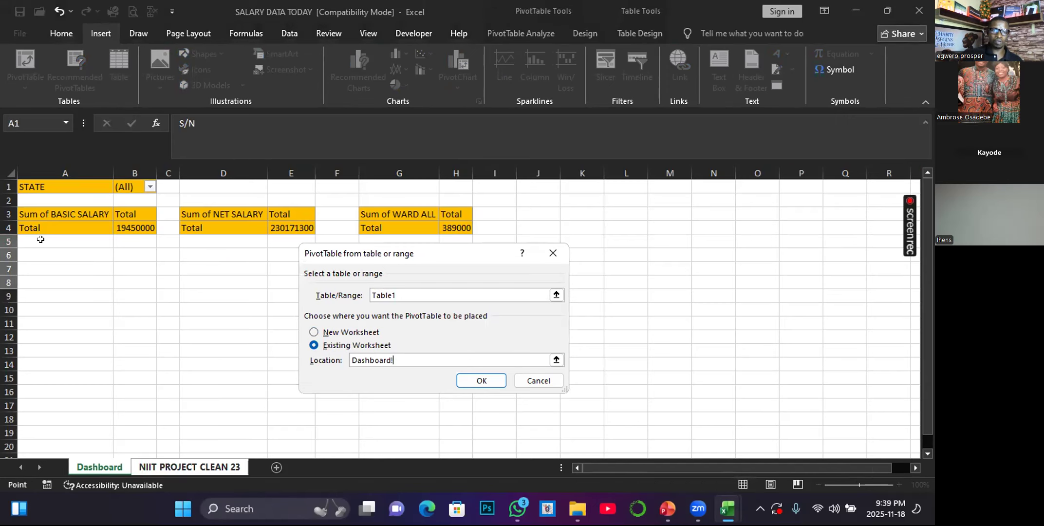
click(36, 251)
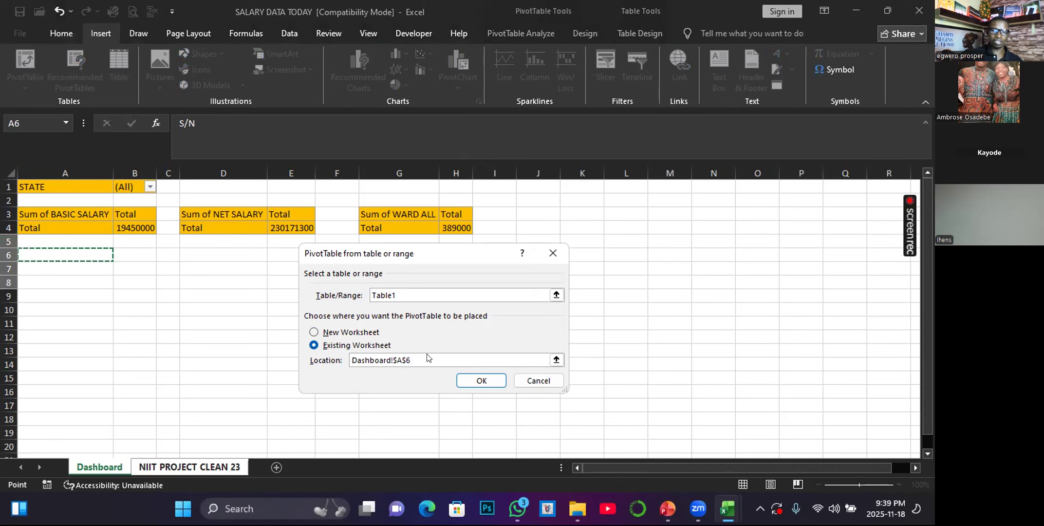
click(467, 379)
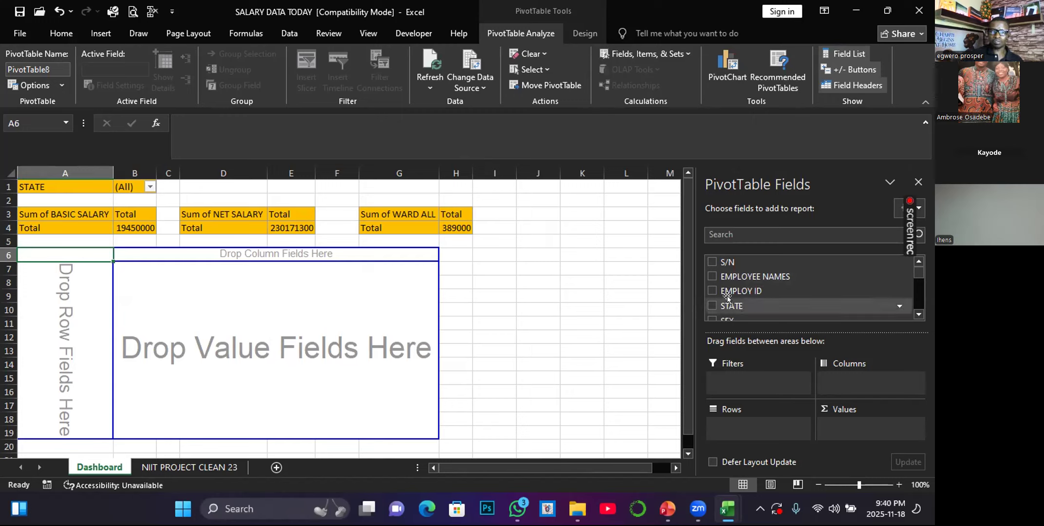
- Add DEPT as the row field and BASIC SALARY as the summed value to the PivotTable at A6
scroll(748, 302, down, 2)
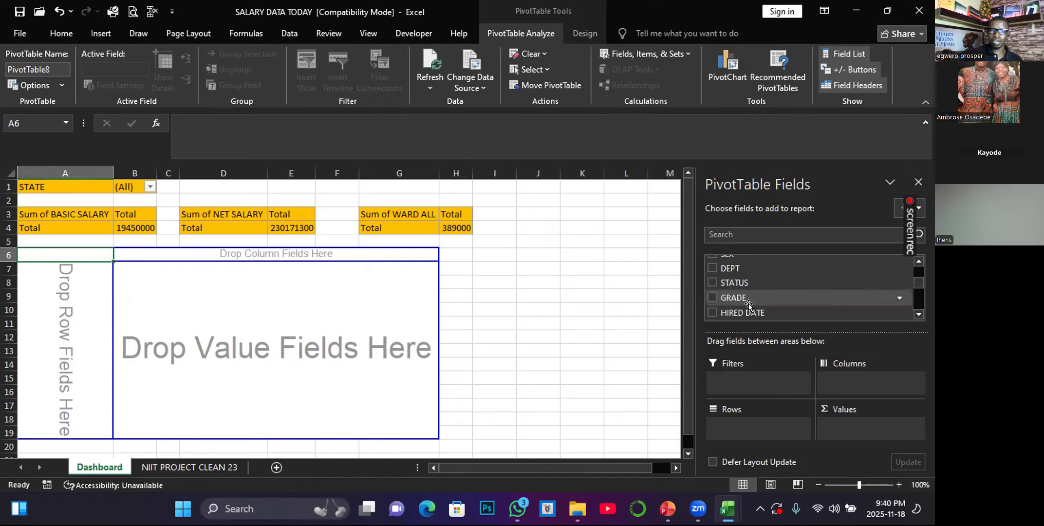
click(713, 269)
scroll(770, 304, down, 2)
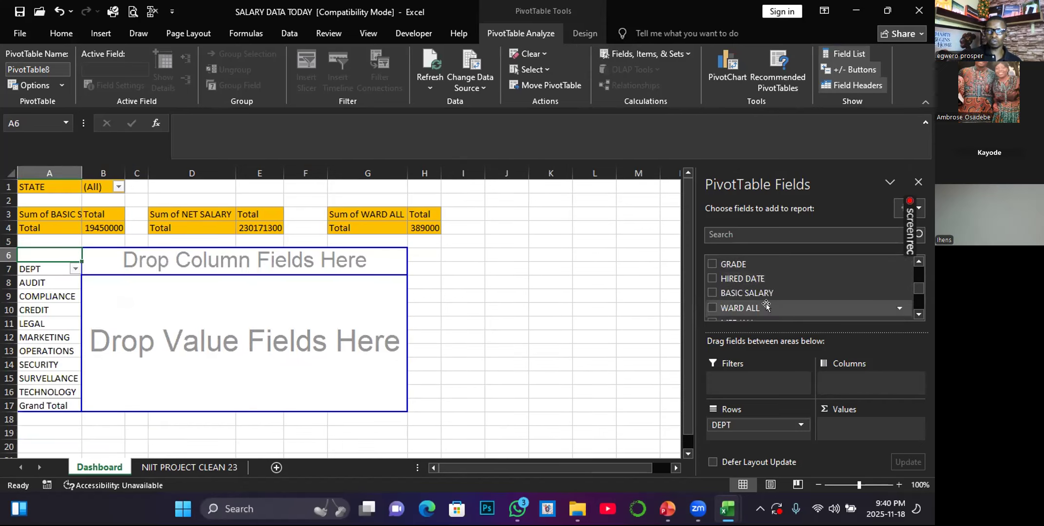
scroll(760, 305, down, 2)
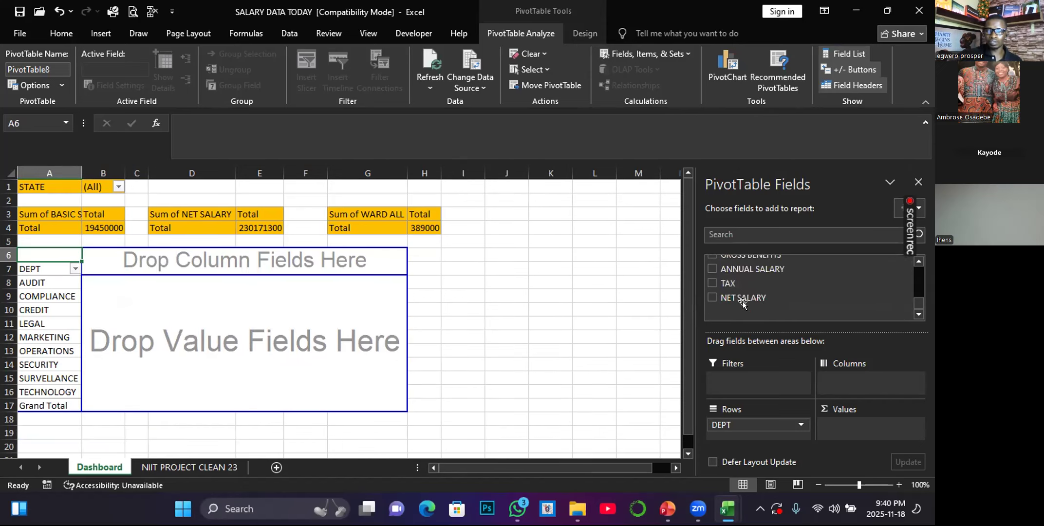
scroll(742, 302, up, 2)
scroll(741, 303, up, 1)
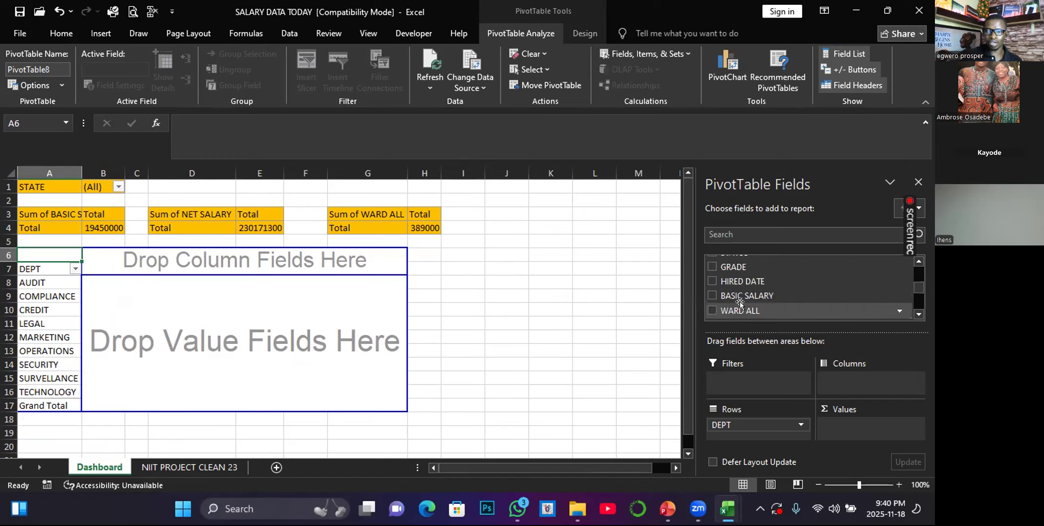
click(712, 296)
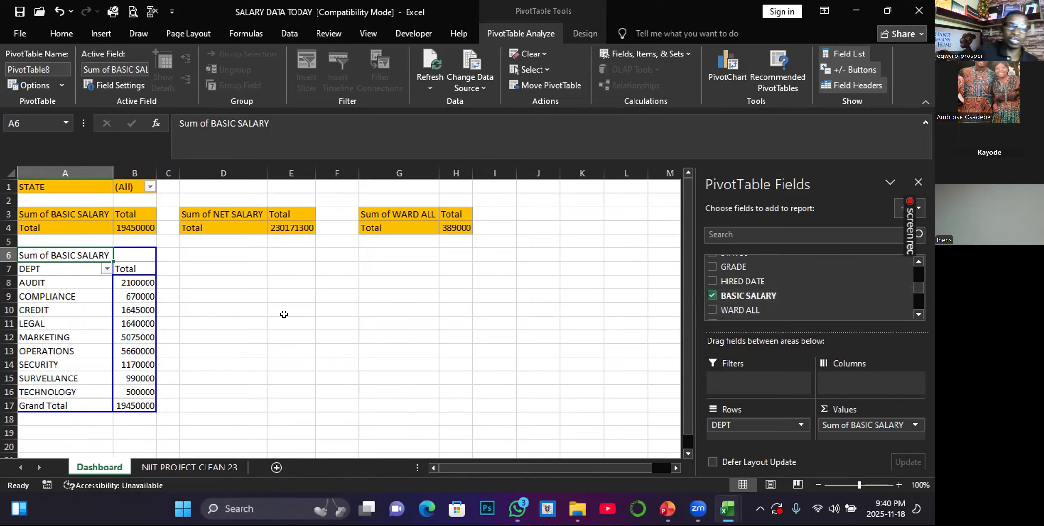
- Copy the orange formatting from cell A4 onto the department basic salary PivotTable in A6:B17
click(75, 226)
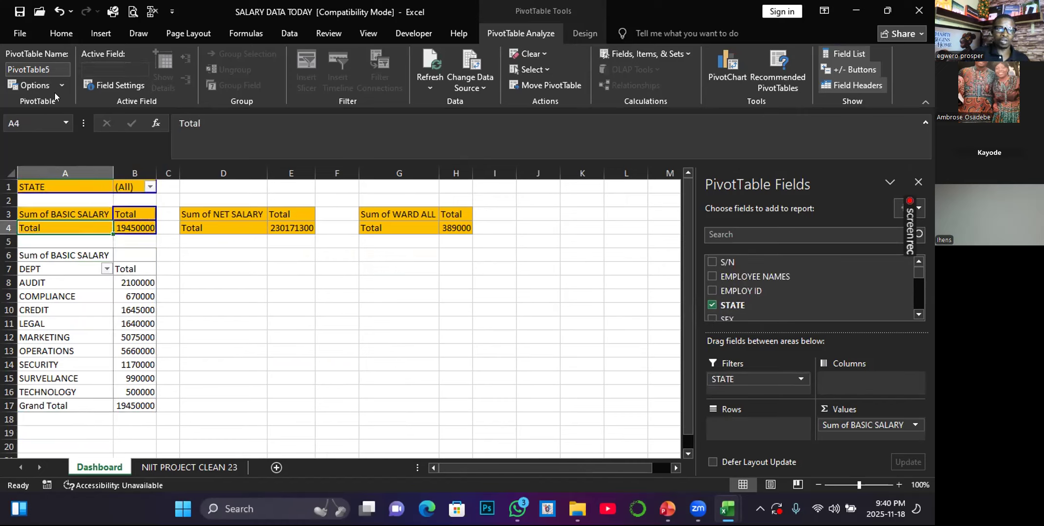
click(61, 33)
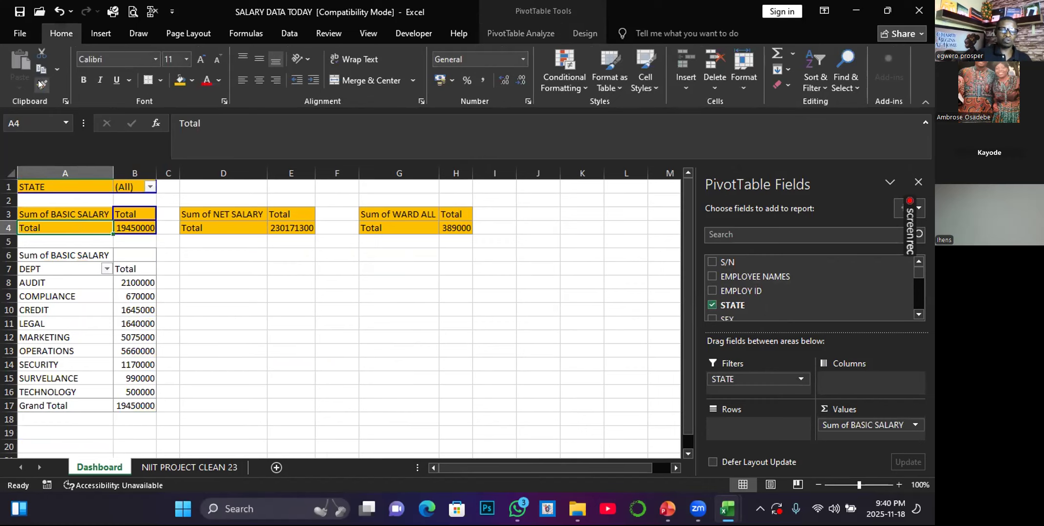
click(39, 83)
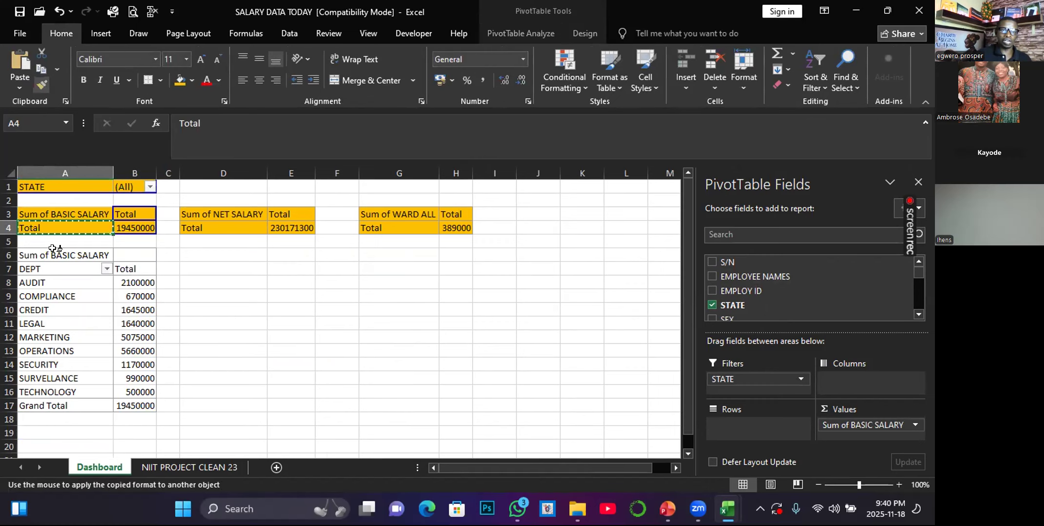
mouse_move(27, 252)
mouse_down()
mouse_move(97, 315)
mouse_move(126, 403)
mouse_up()
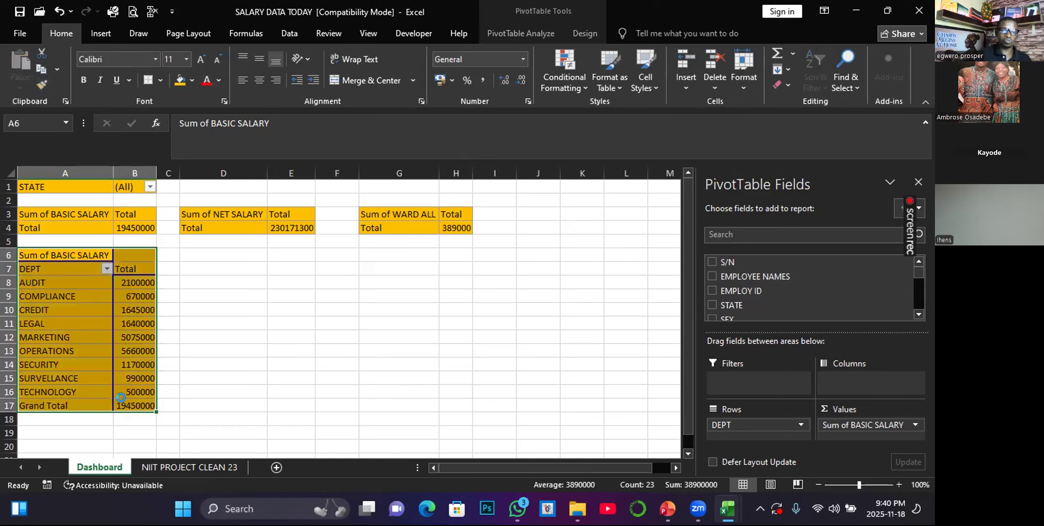
click(201, 330)
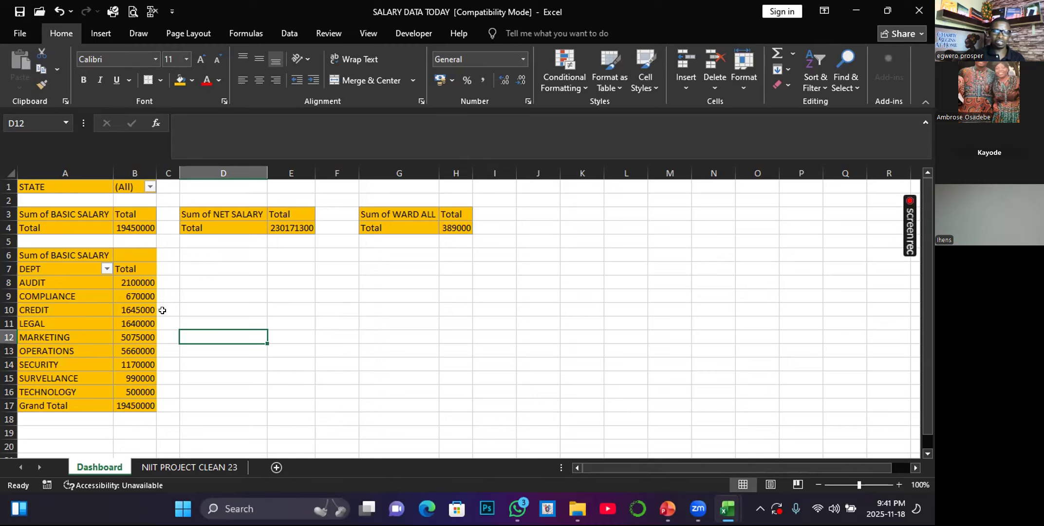
mouse_move(134, 300)
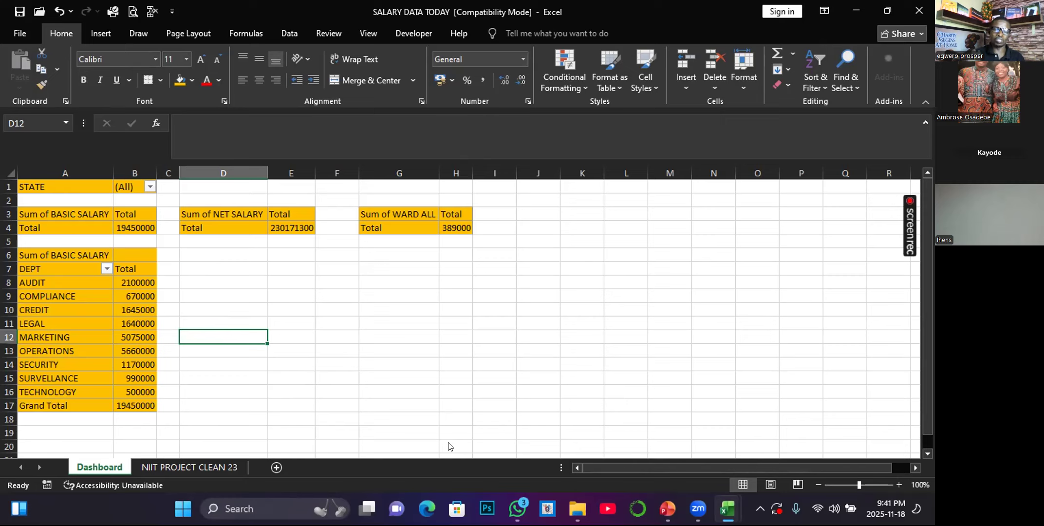
click(275, 101)
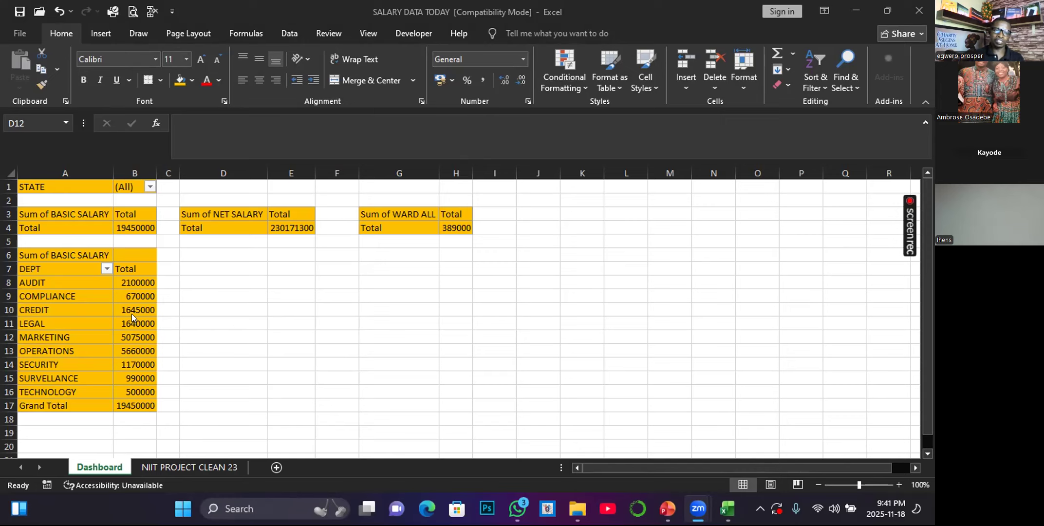
click(127, 301)
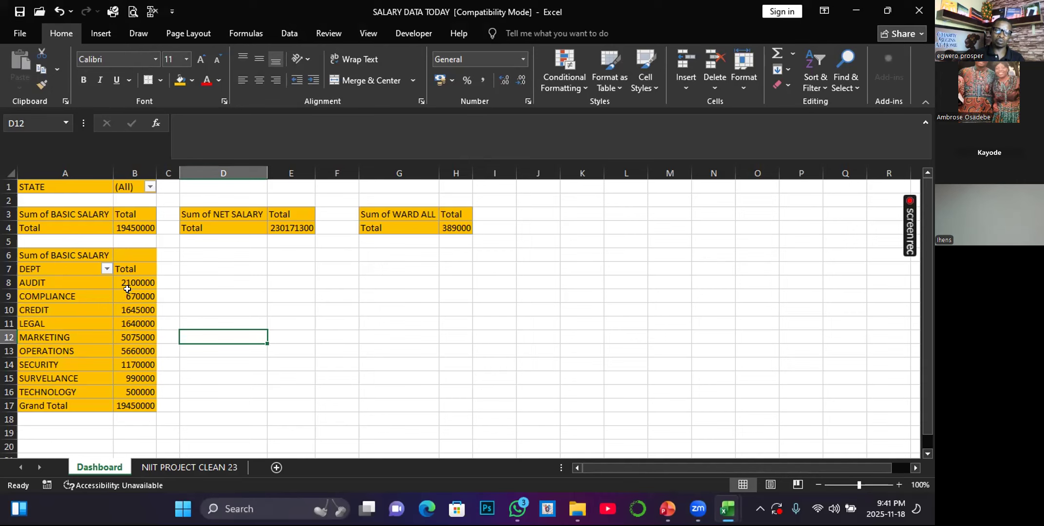
- Insert a Clustered Column PivotChart from the department basic salary PivotTable and place it beside that table, below the net salary and ward allowance totals
click(127, 290)
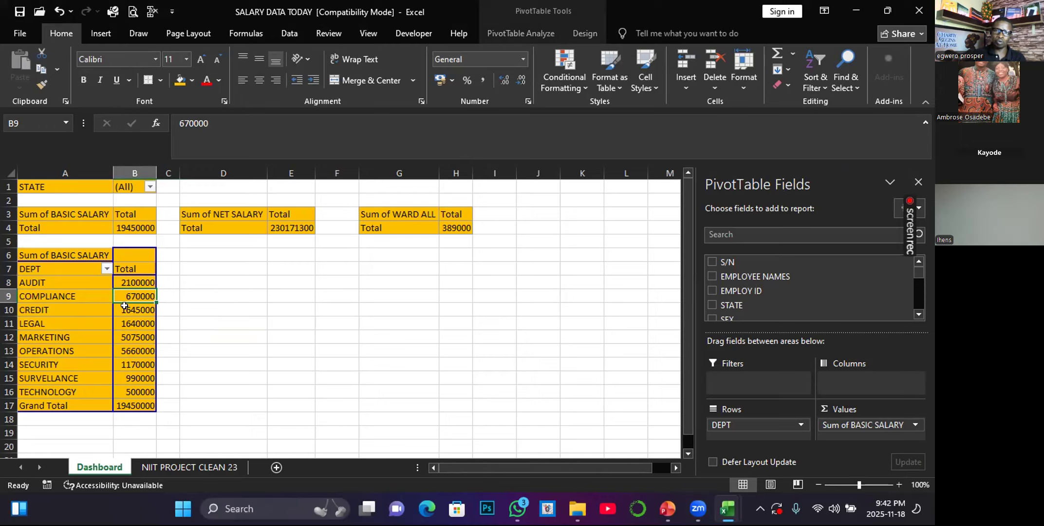
click(532, 34)
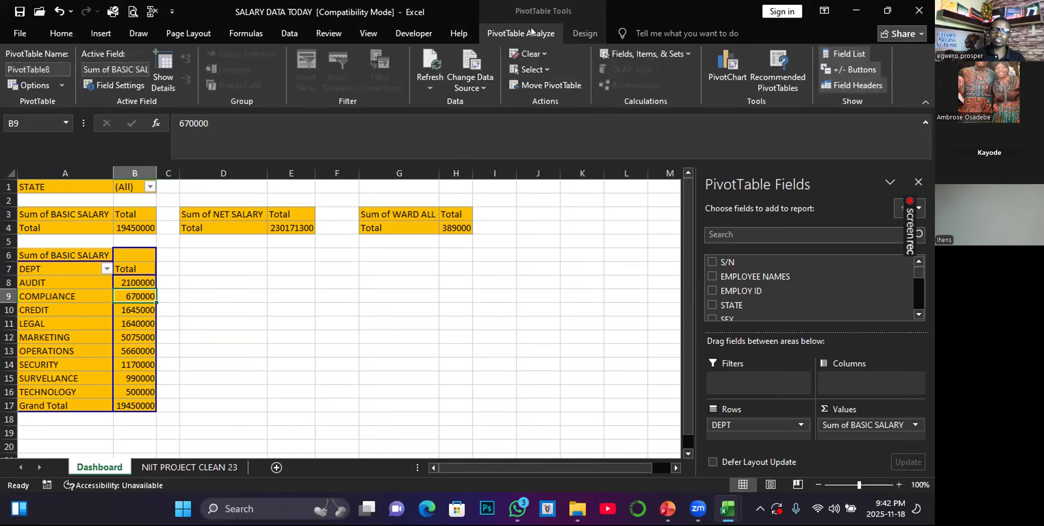
click(730, 67)
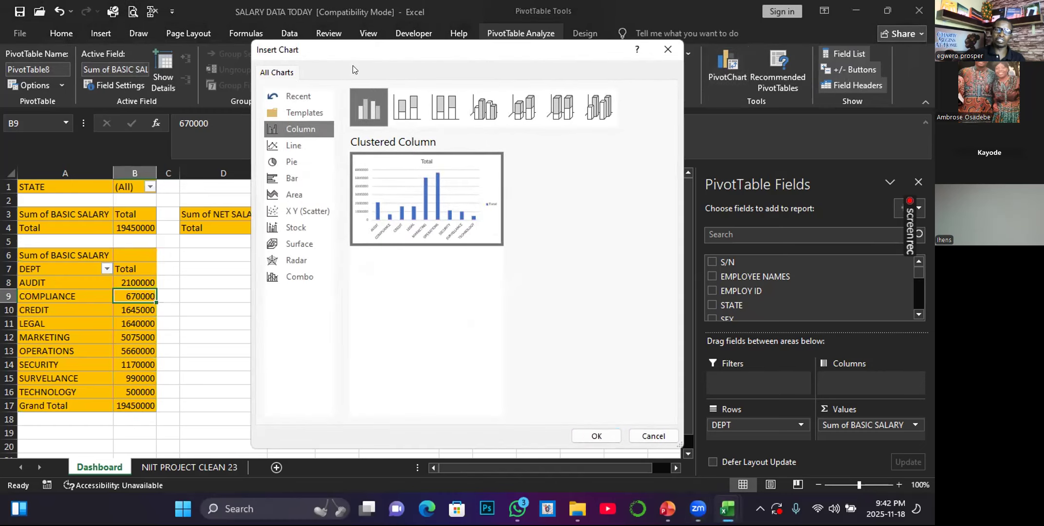
drag(385, 57, 394, 120)
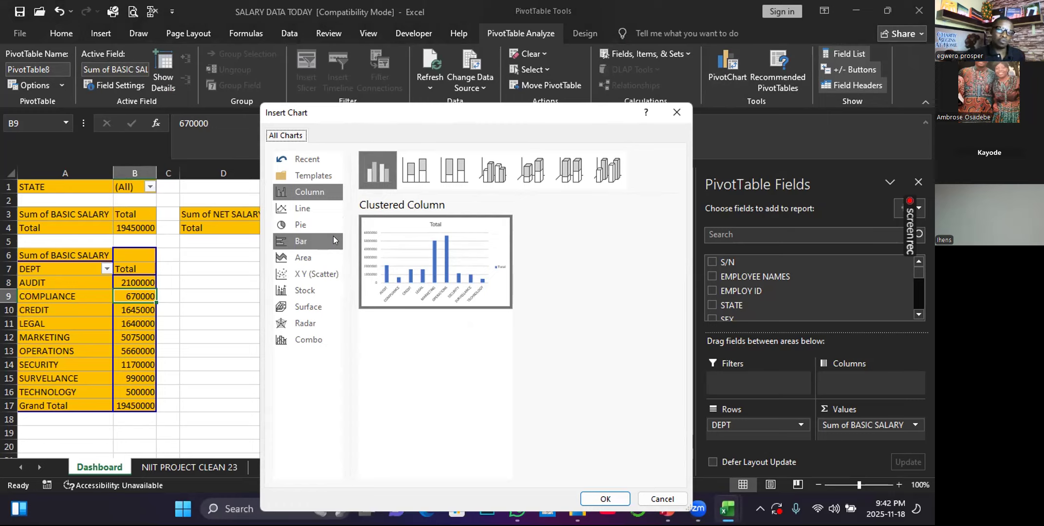
mouse_move(415, 260)
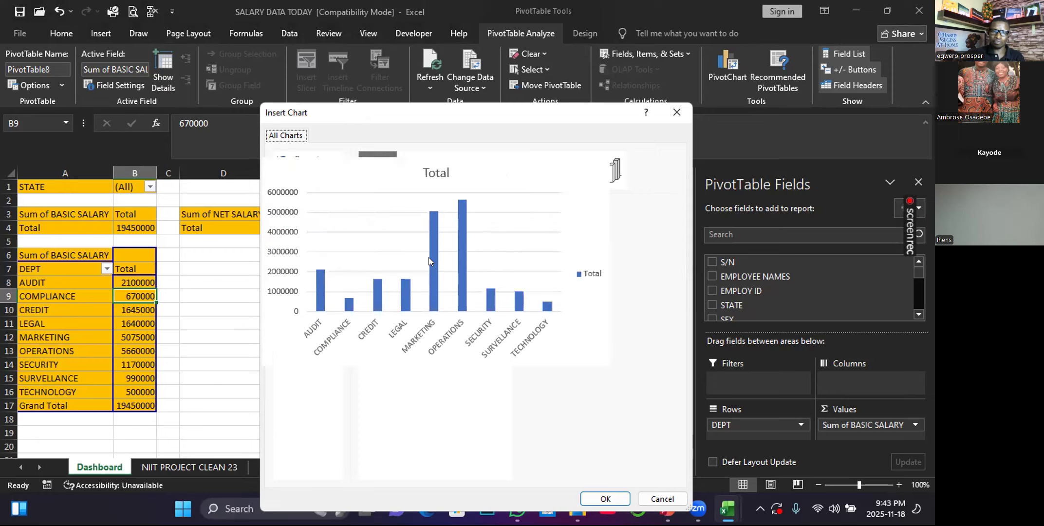
mouse_move(452, 281)
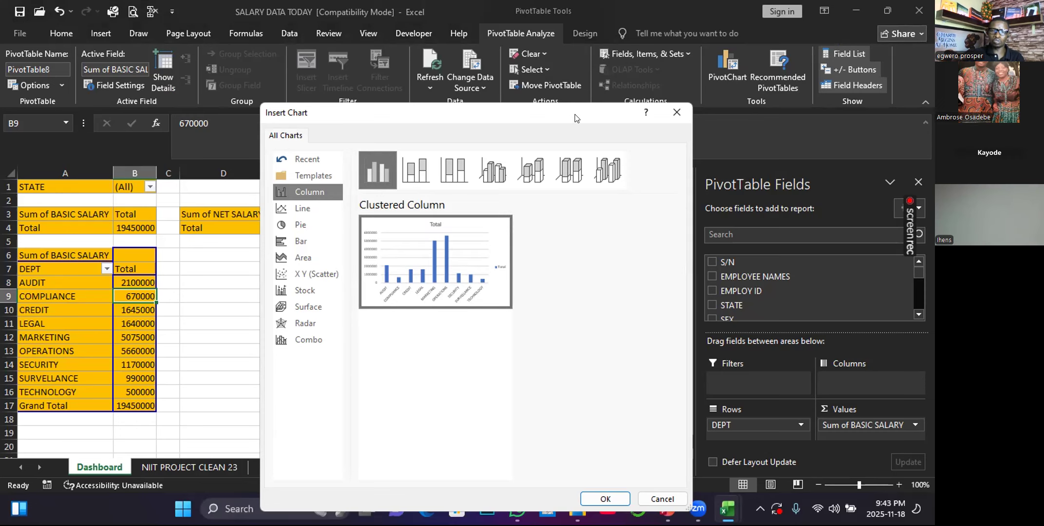
drag(575, 114, 595, 26)
click(619, 410)
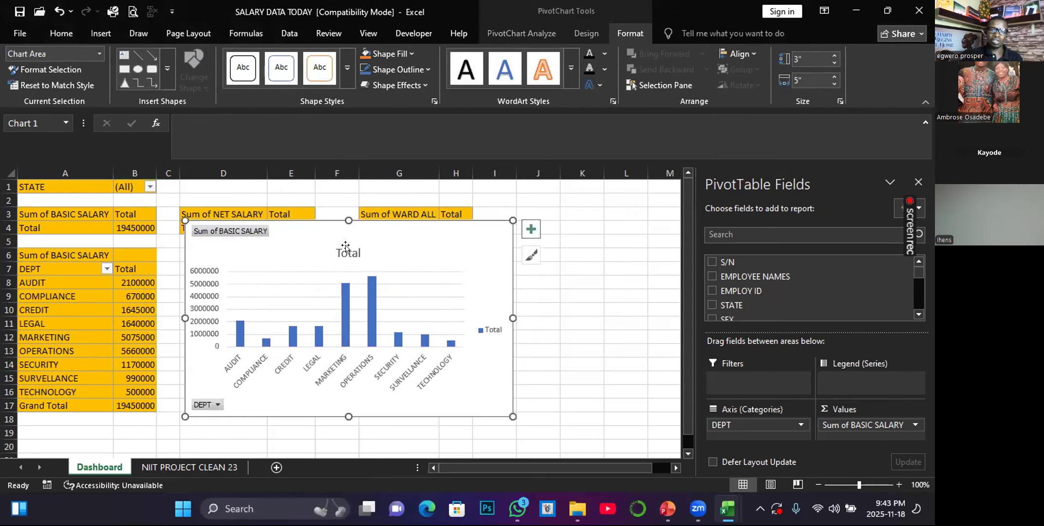
drag(413, 241, 394, 261)
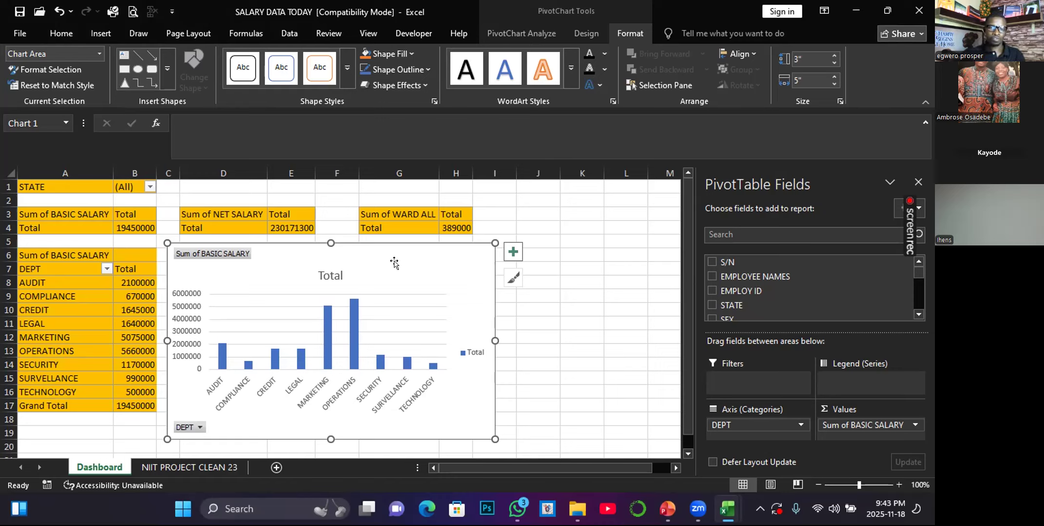
mouse_move(379, 263)
mouse_down()
mouse_move(492, 266)
mouse_move(388, 260)
mouse_move(390, 269)
mouse_up()
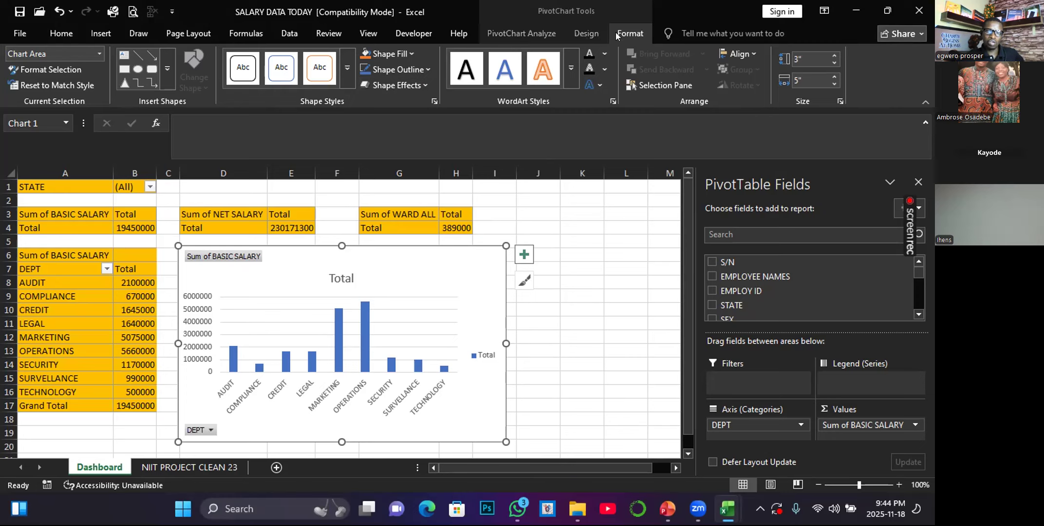
- Examine the chart elements that can be added to the department basic salary chart, including trendline, data labels, data table, error bars and gridlines
click(591, 32)
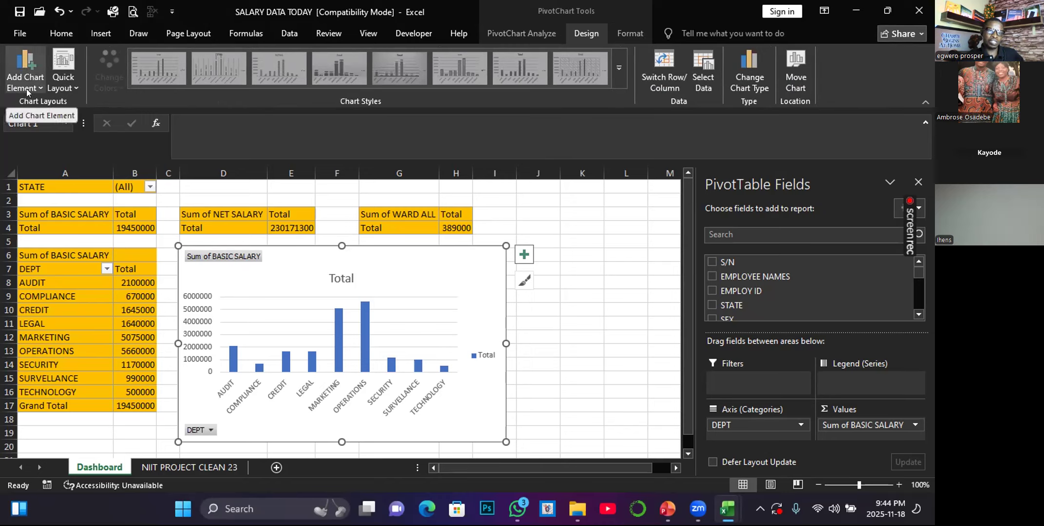
click(24, 74)
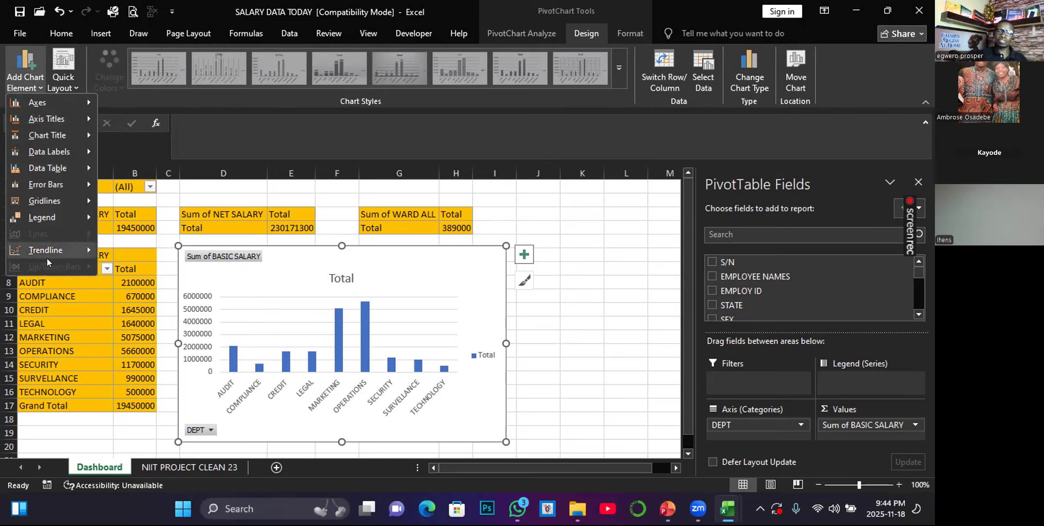
mouse_move(47, 258)
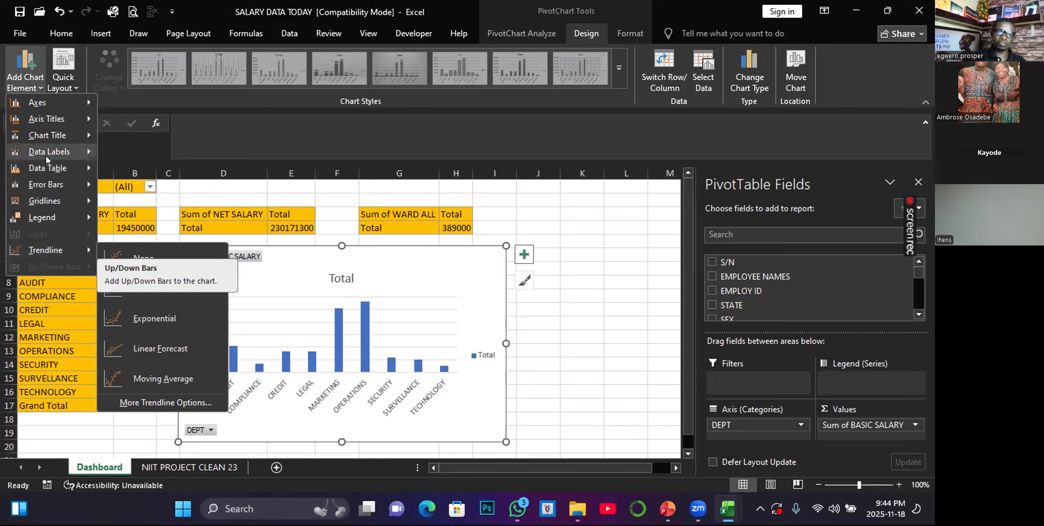
mouse_move(46, 153)
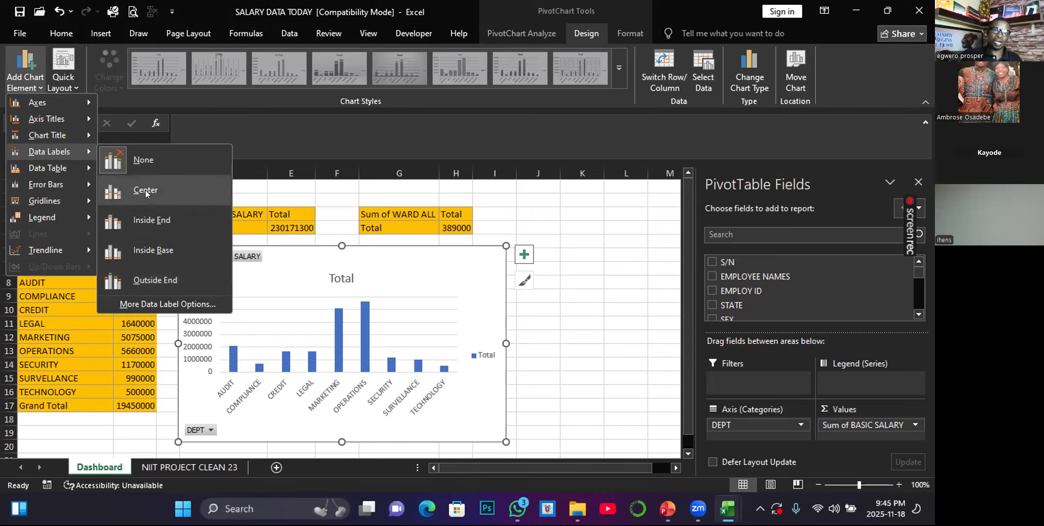
mouse_move(57, 168)
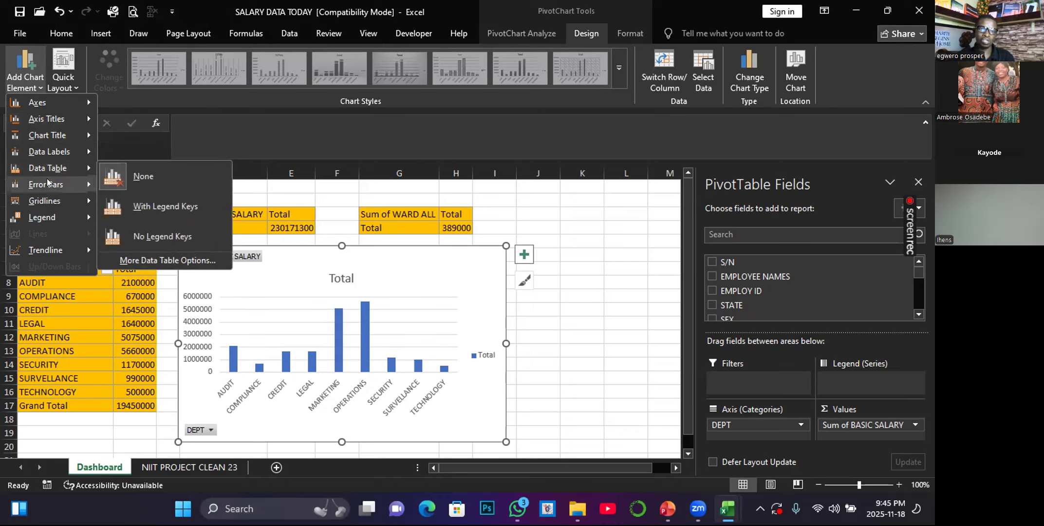
mouse_move(46, 186)
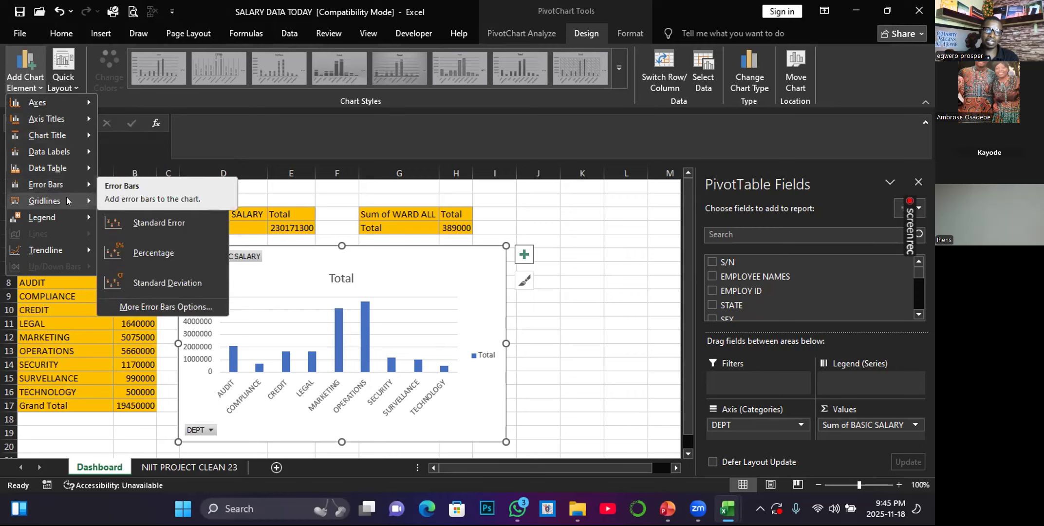
mouse_move(45, 202)
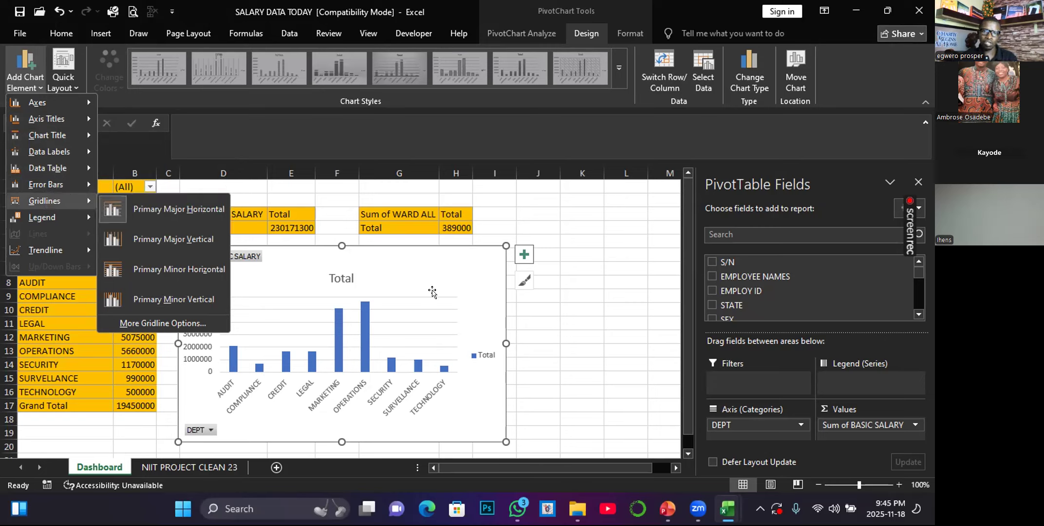
click(617, 68)
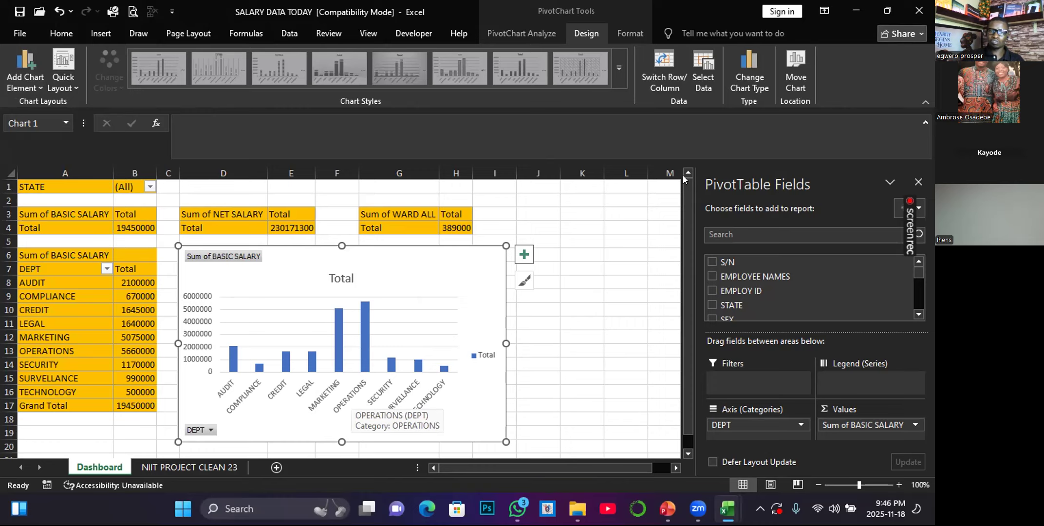
- Change the department basic salary chart to the 3-D Column type
click(746, 67)
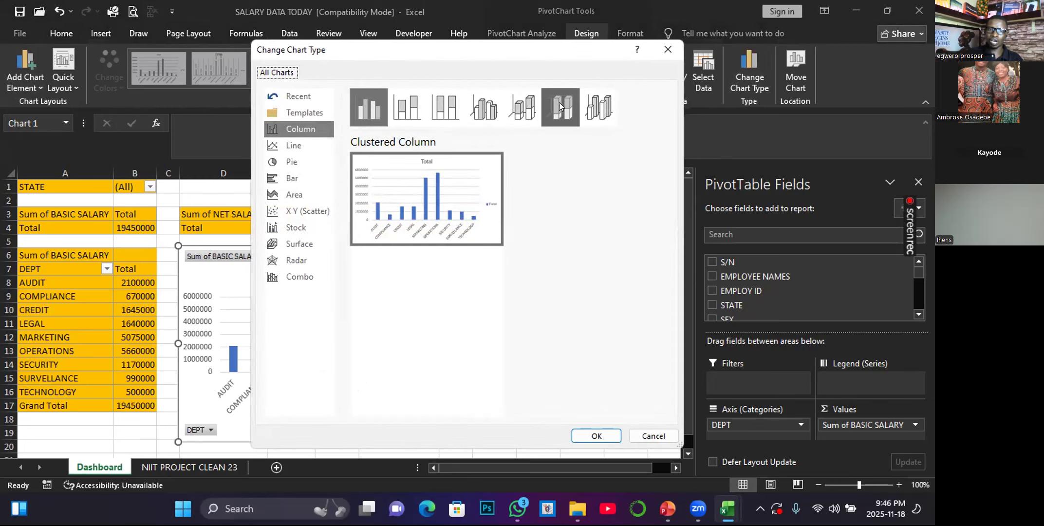
click(593, 110)
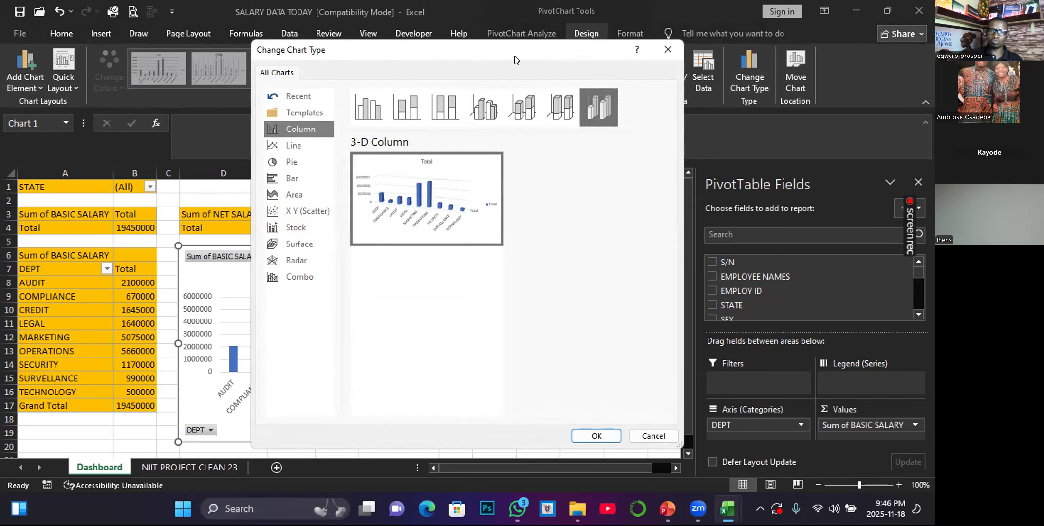
drag(516, 60, 516, 19)
click(608, 390)
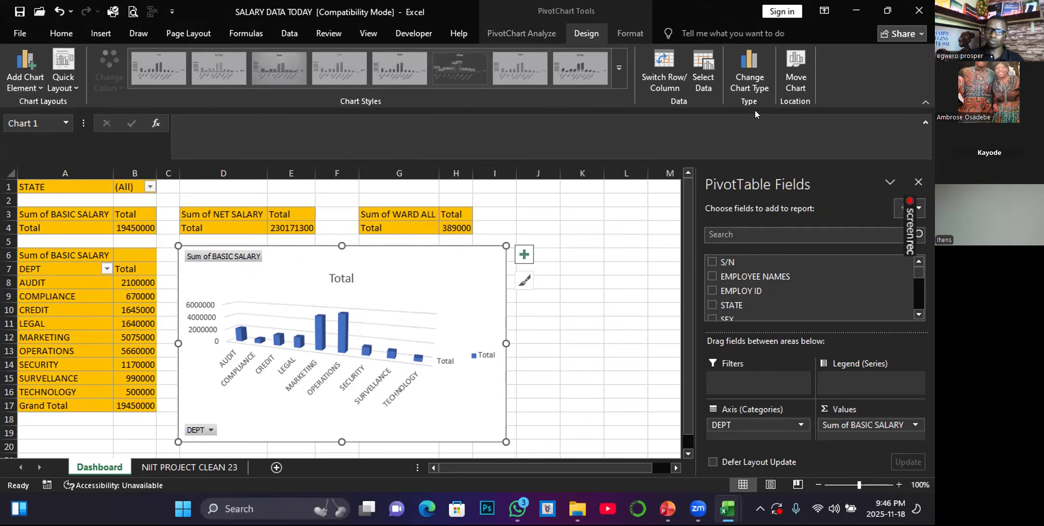
- Change the department basic salary chart to the standard Pie type
click(752, 78)
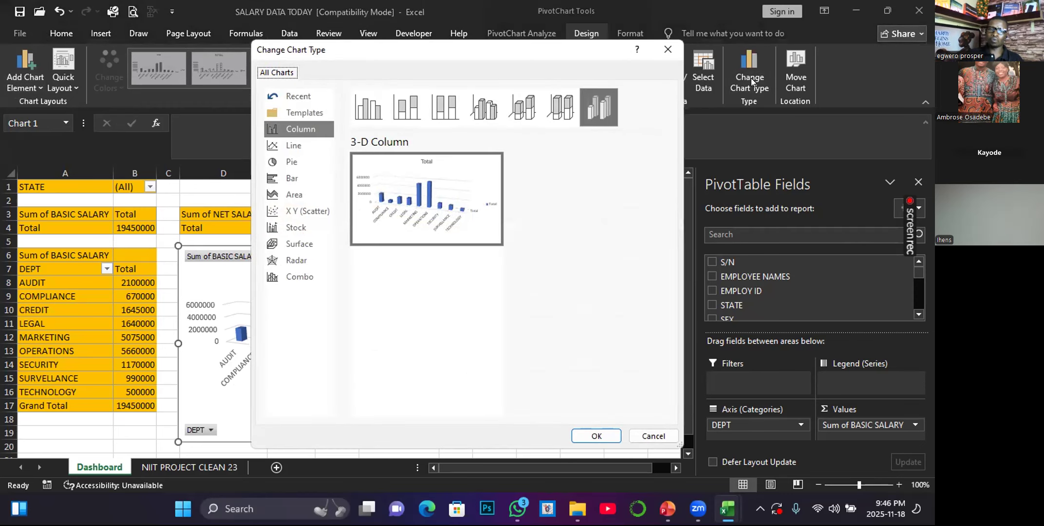
click(292, 165)
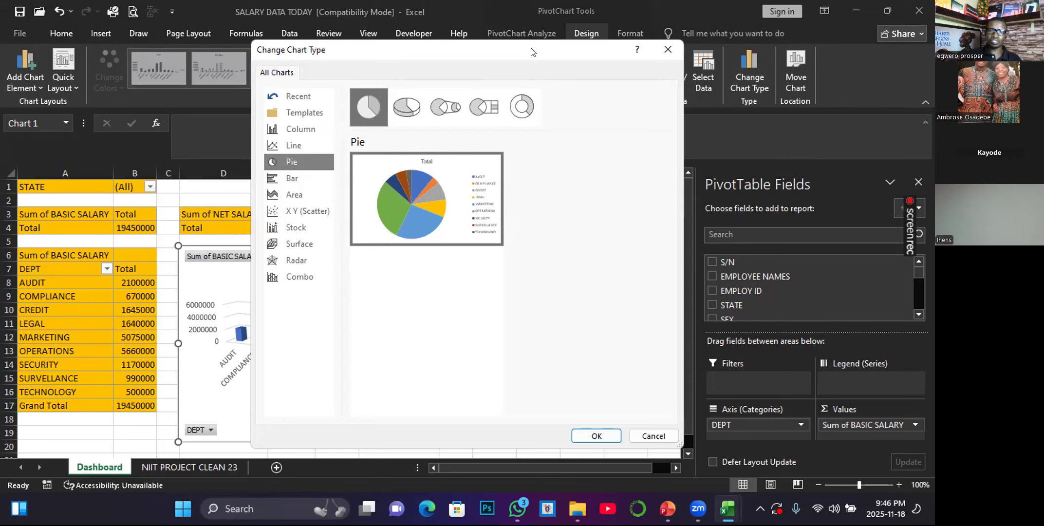
drag(536, 42, 546, 2)
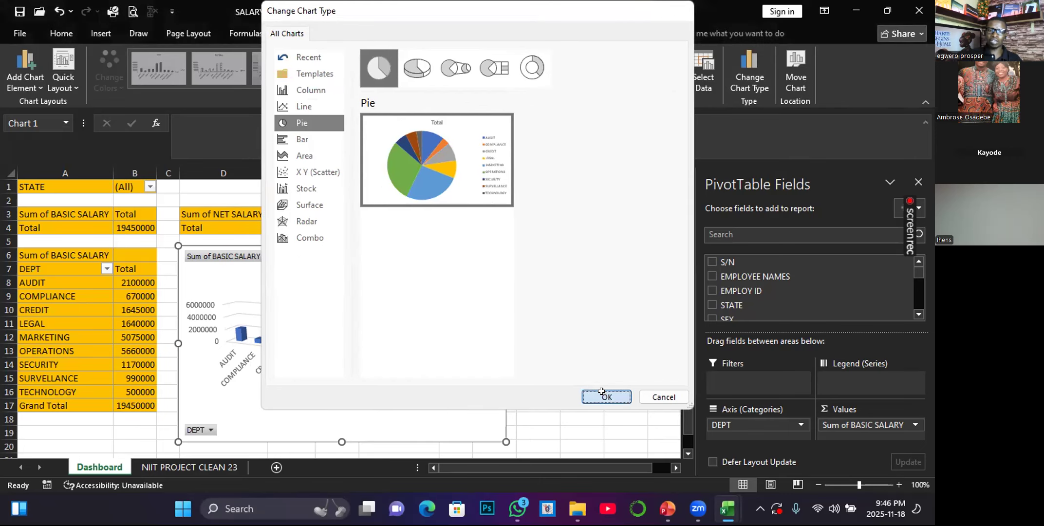
click(602, 392)
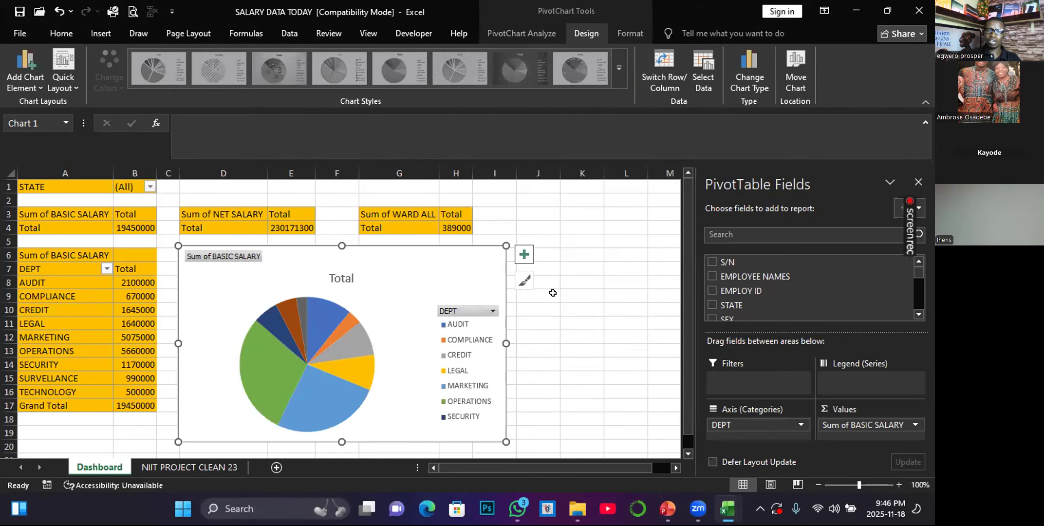
- Add data labels to the department basic salary pie chart in the Outside End position
click(28, 76)
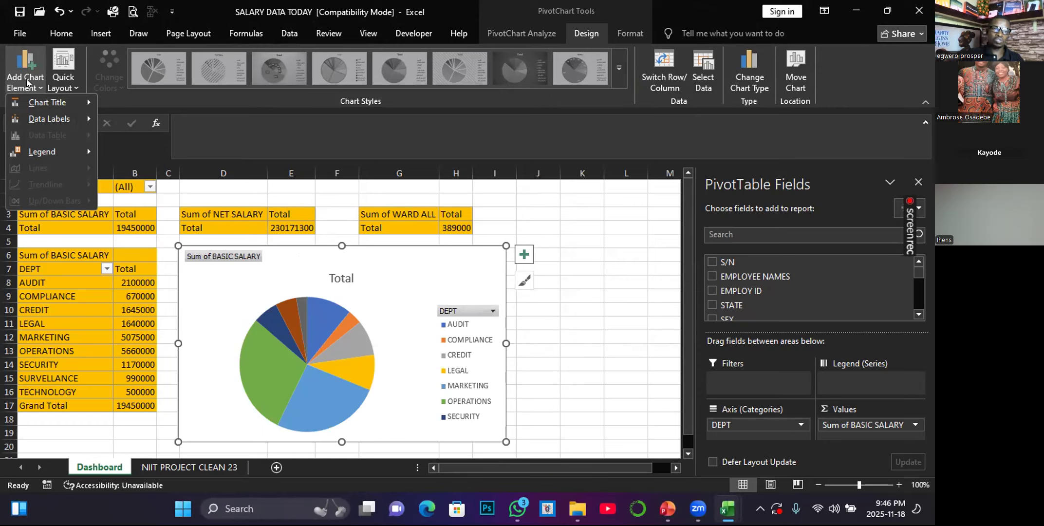
mouse_move(40, 120)
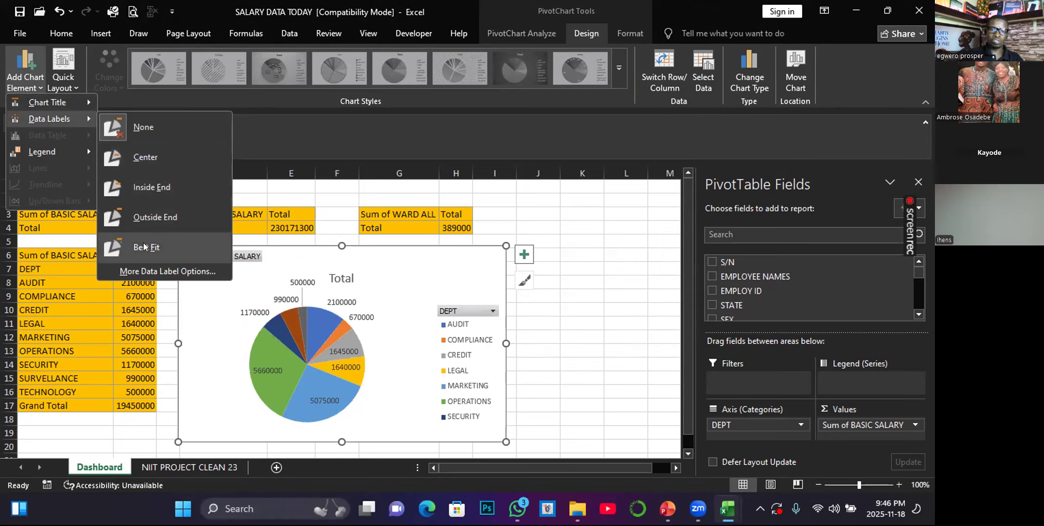
click(146, 218)
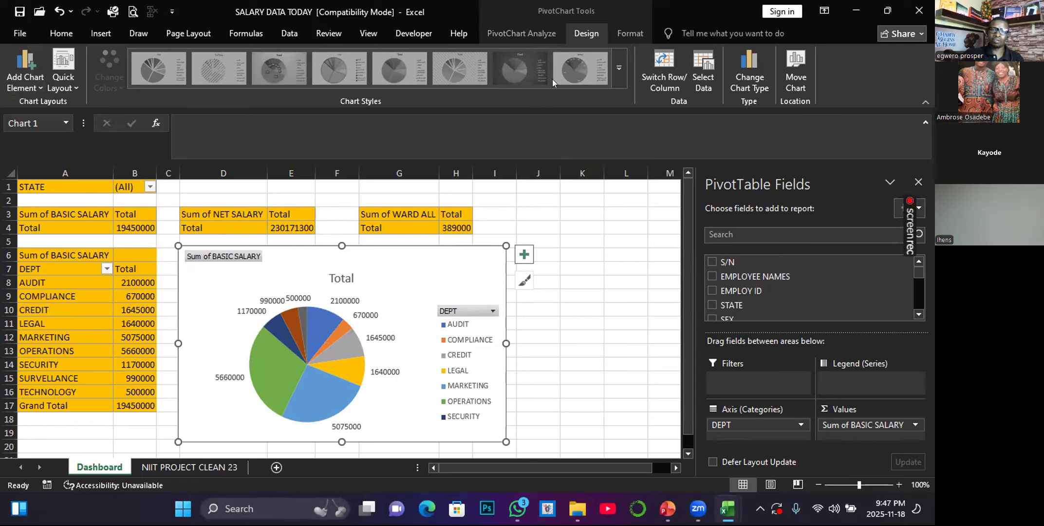
- Fill the pie chart's background with a light gold theme shade
click(626, 34)
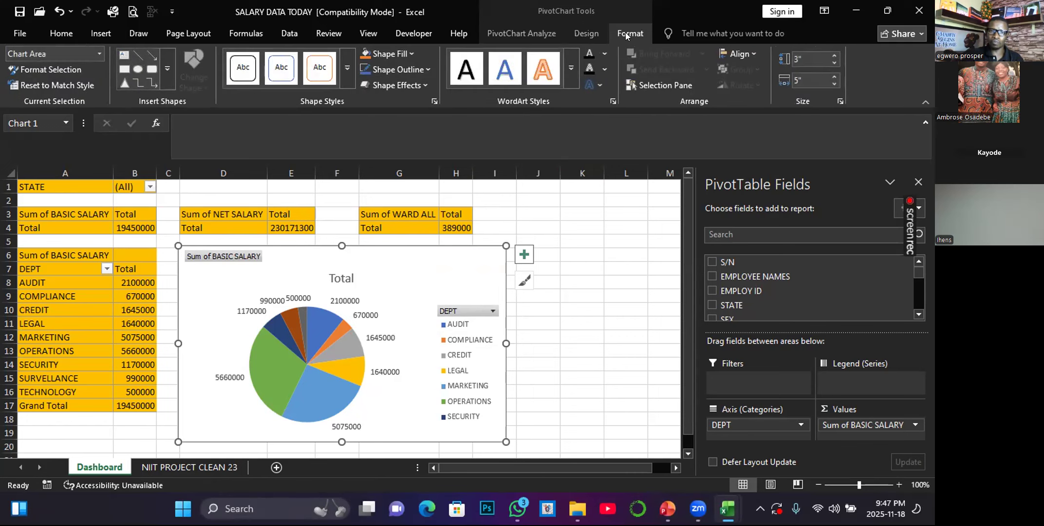
click(411, 54)
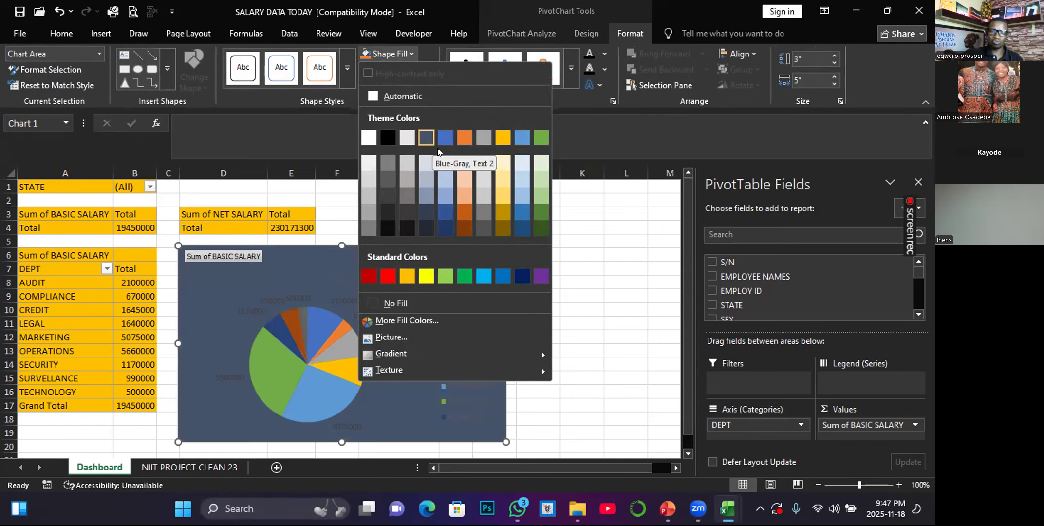
click(506, 200)
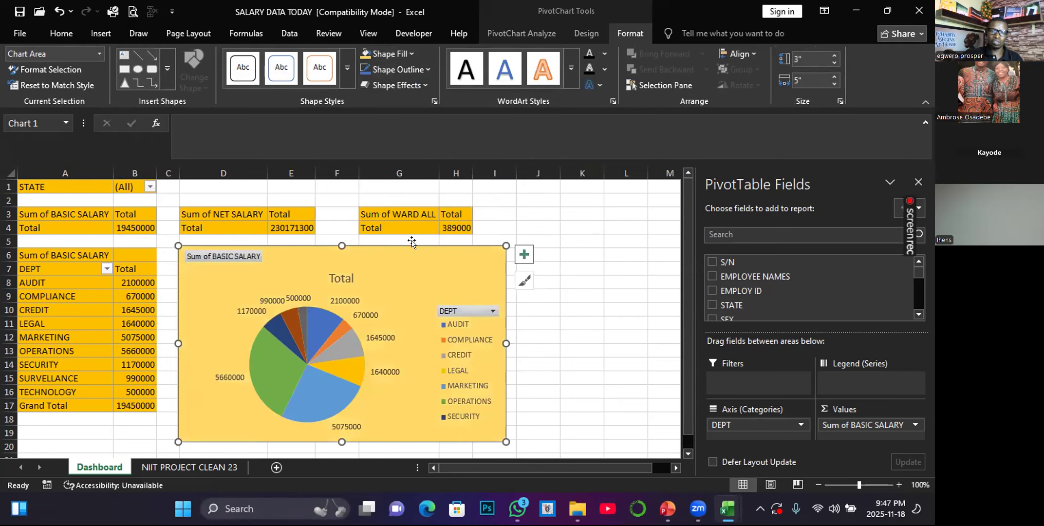
- Move the pie chart slightly up toward the totals and fill its background with the standard orange that matches the PivotTables
drag(413, 250, 412, 246)
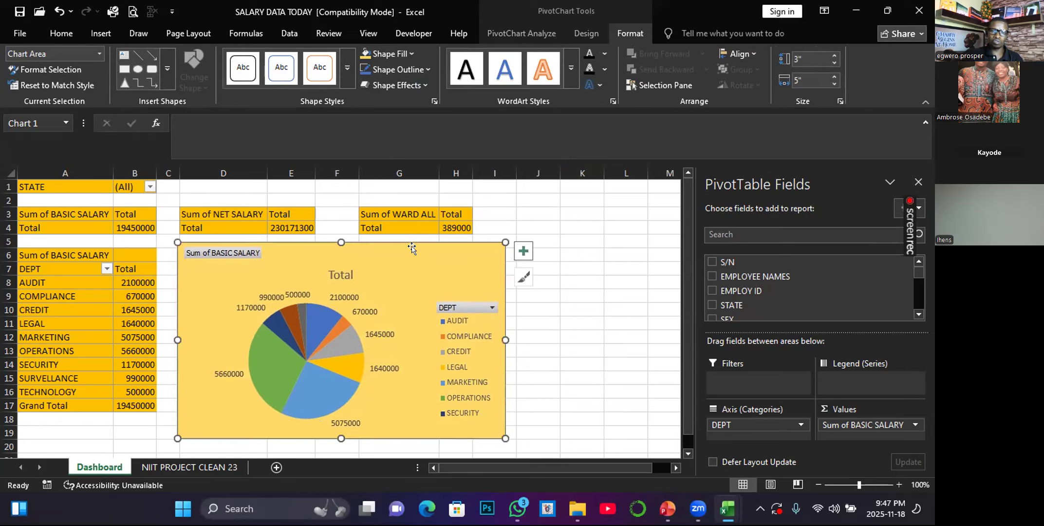
click(408, 54)
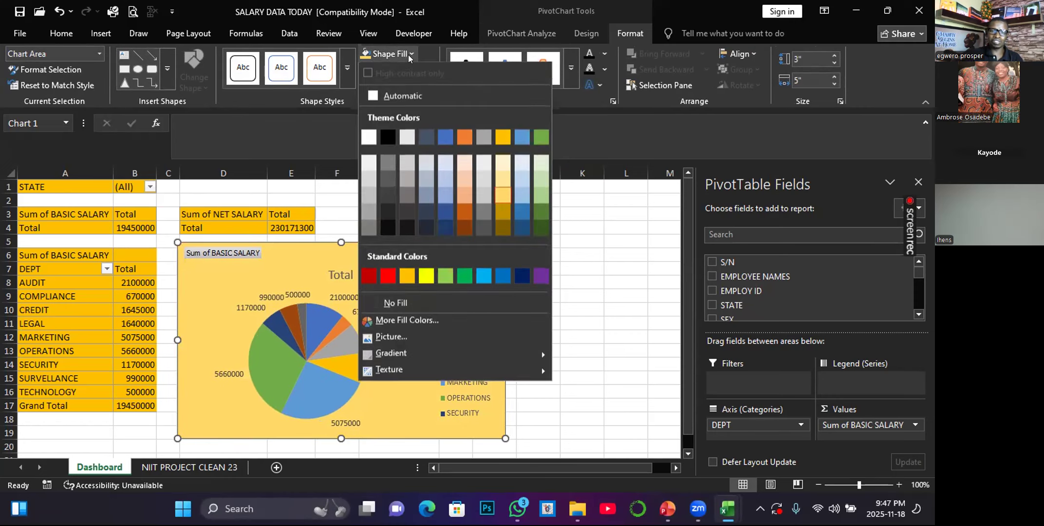
click(407, 276)
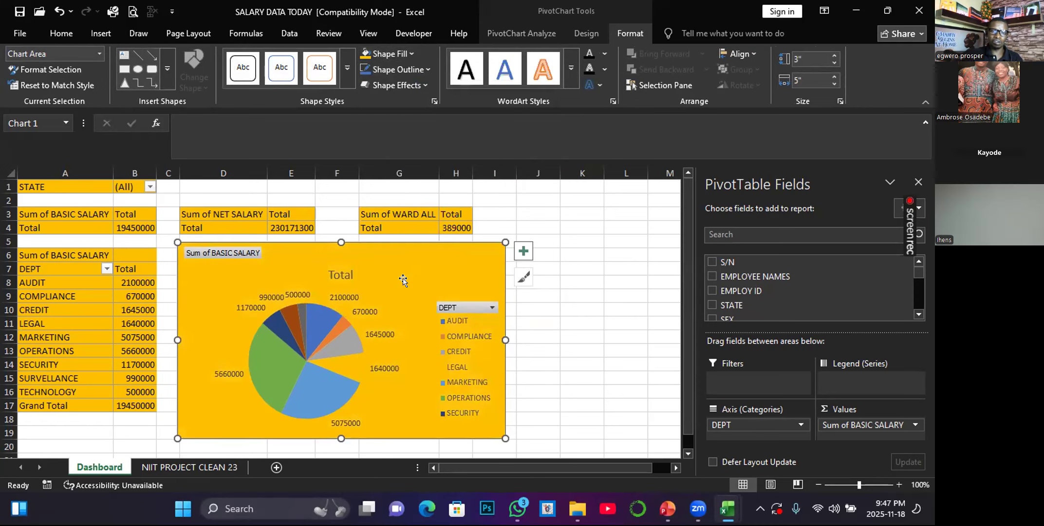
click(586, 276)
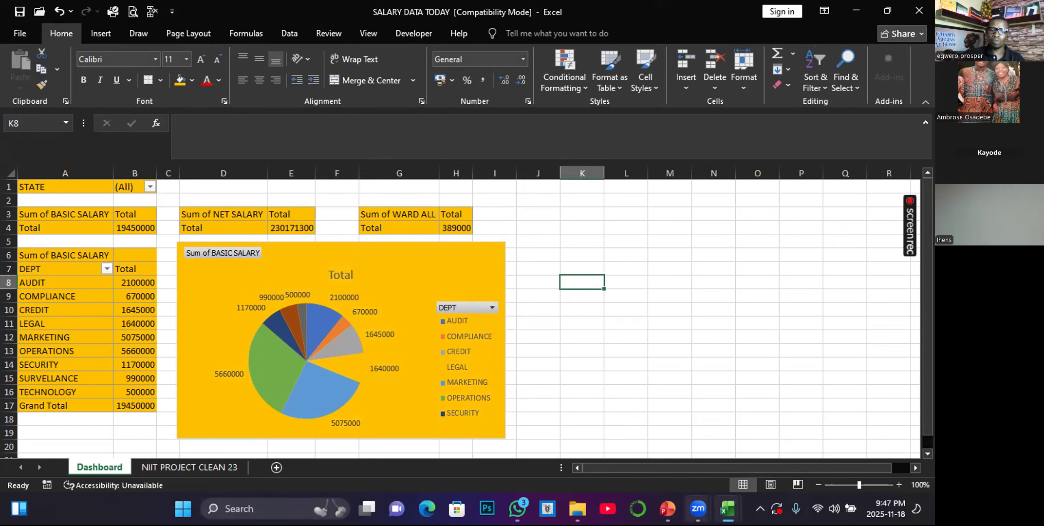
- Switch to the PIVOT TABLE presentation in PowerPoint, open its linked Advance Commands file, and highlight the advanced commands list on slide 2
mouse_move(668, 508)
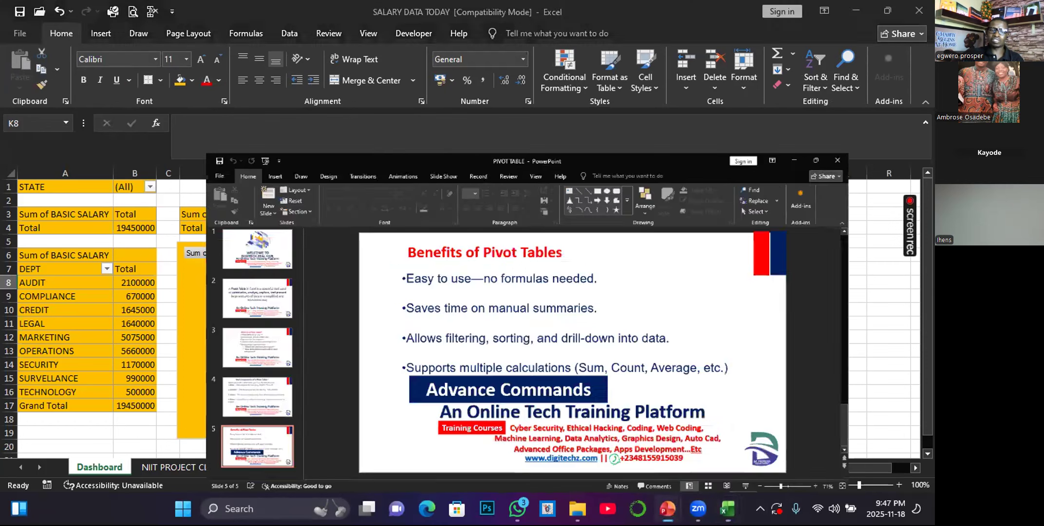
click(741, 440)
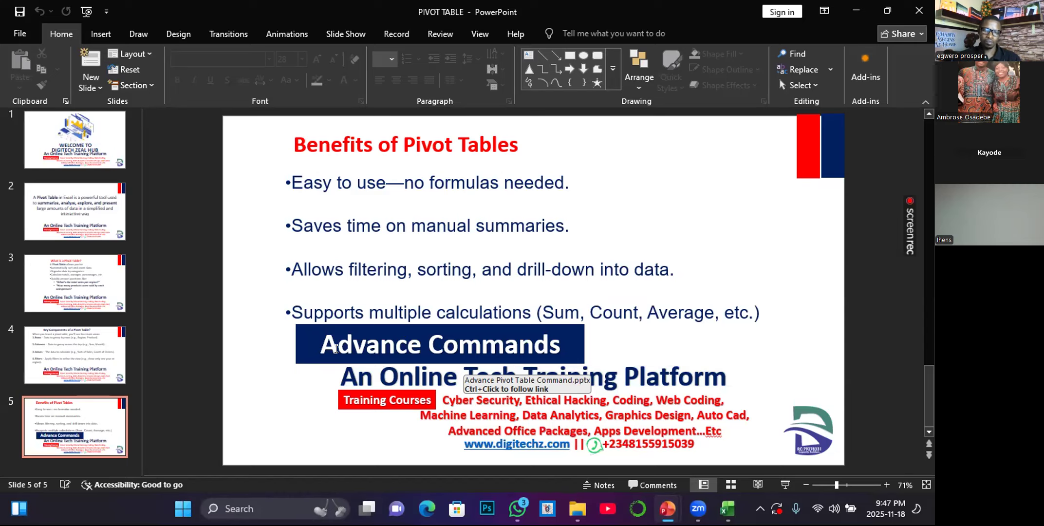
ctrl+click(349, 342)
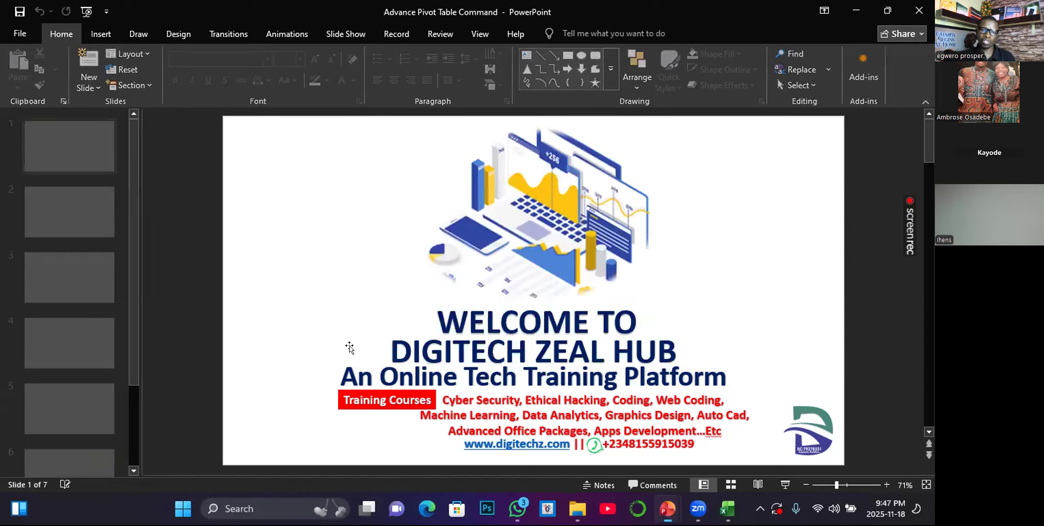
click(103, 223)
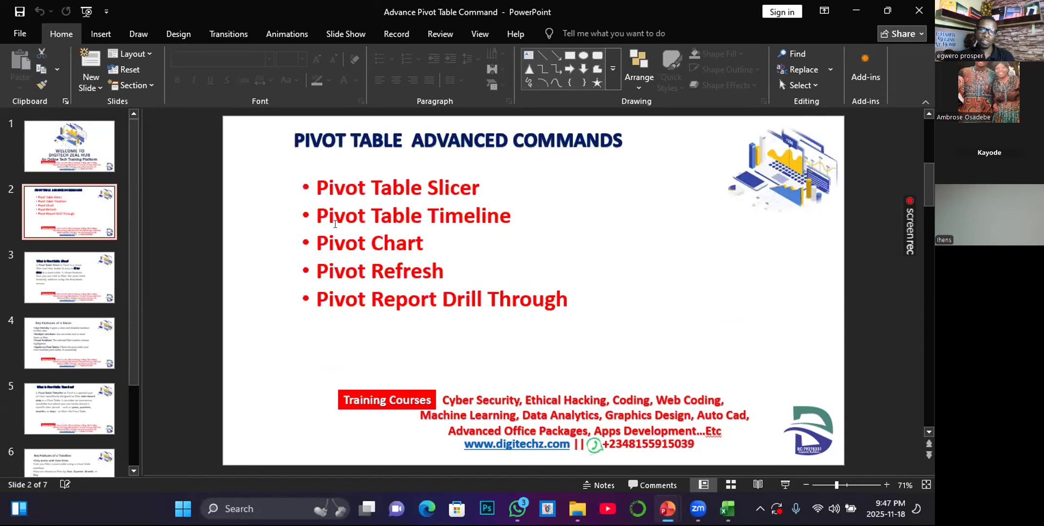
mouse_move(311, 181)
mouse_down()
mouse_move(344, 224)
mouse_move(551, 321)
mouse_move(537, 336)
mouse_up()
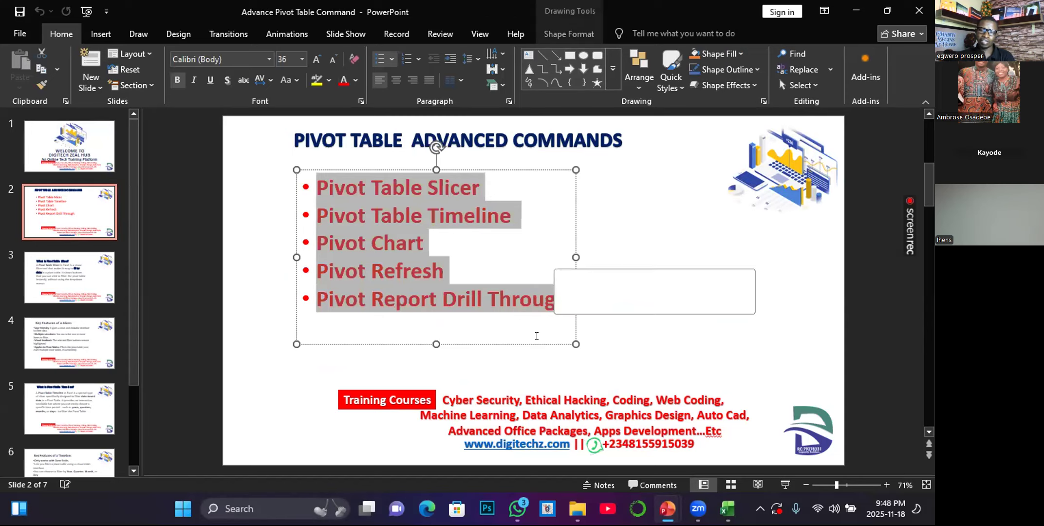
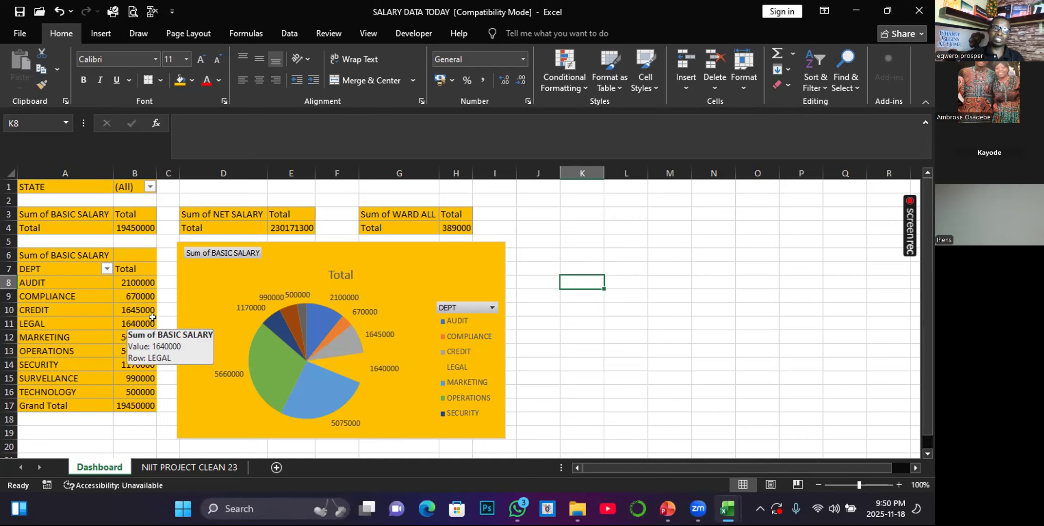
- Review the basic salary, net salary and ward allowance totals on the Dashboard, along with the pie chart and the department table
click(96, 226)
click(234, 227)
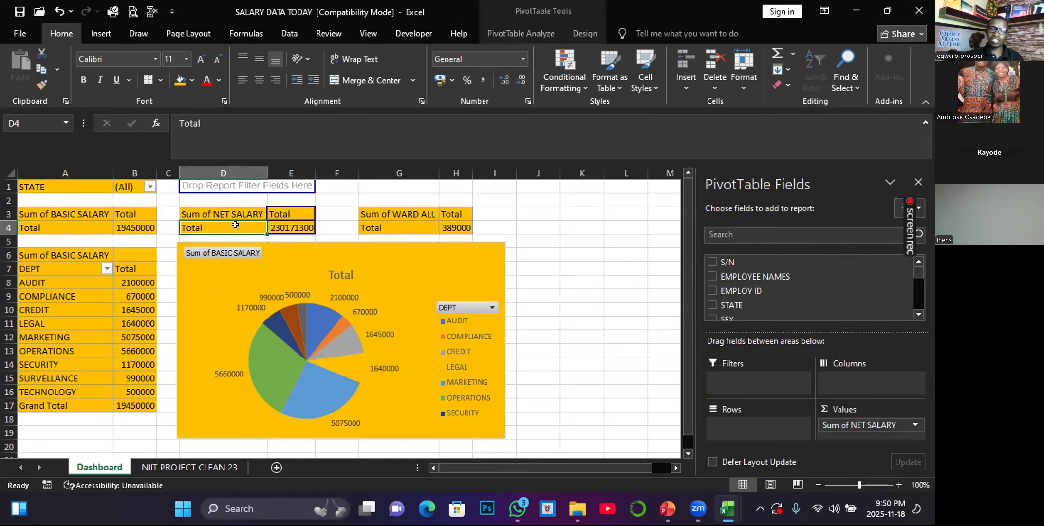
click(409, 226)
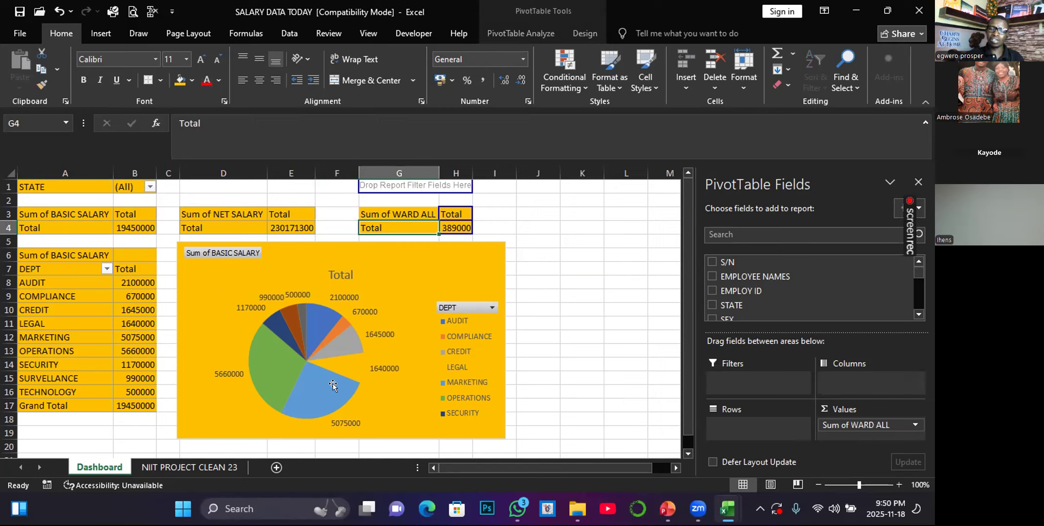
mouse_move(333, 385)
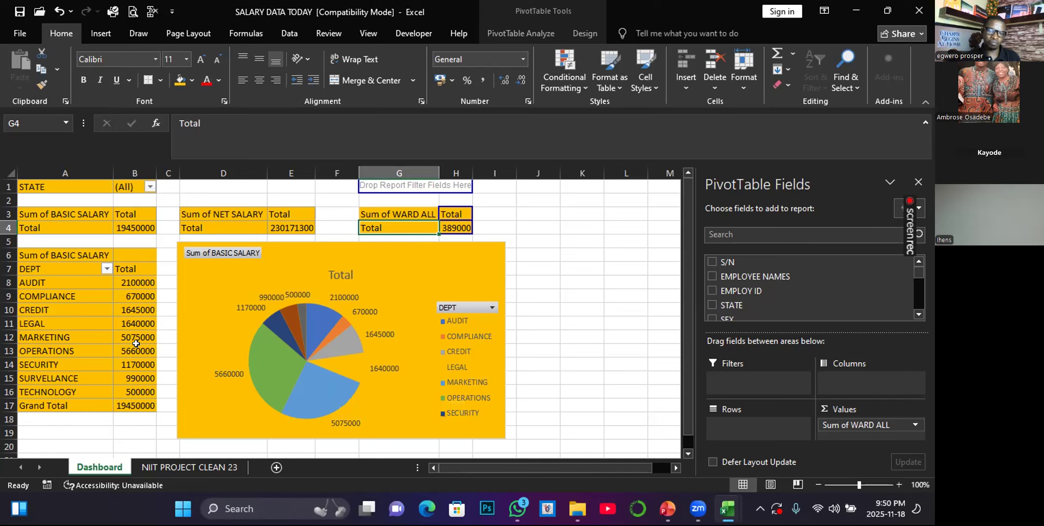
mouse_move(136, 344)
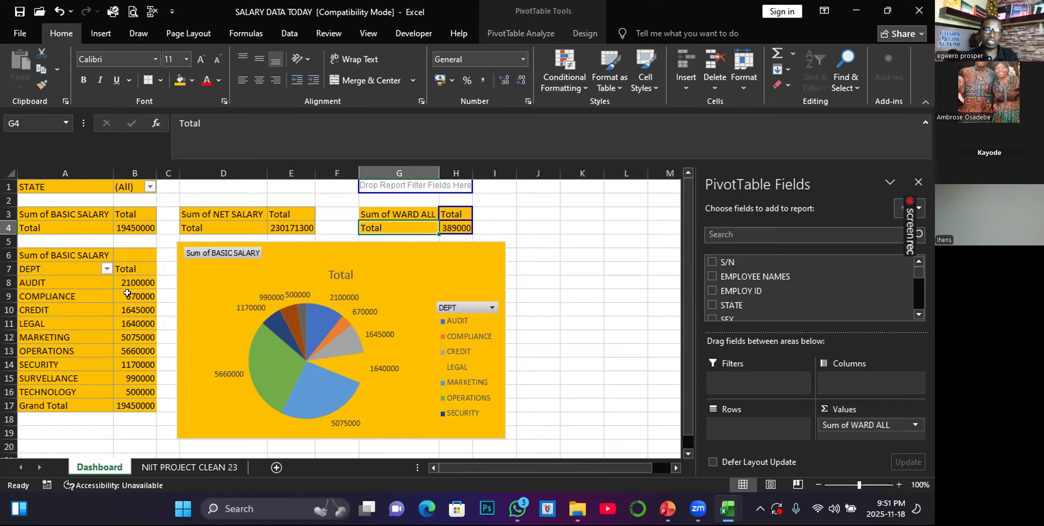
- Examine the Dashboard's overall basic salary total alongside the department breakdown and its pie chart
mouse_move(128, 293)
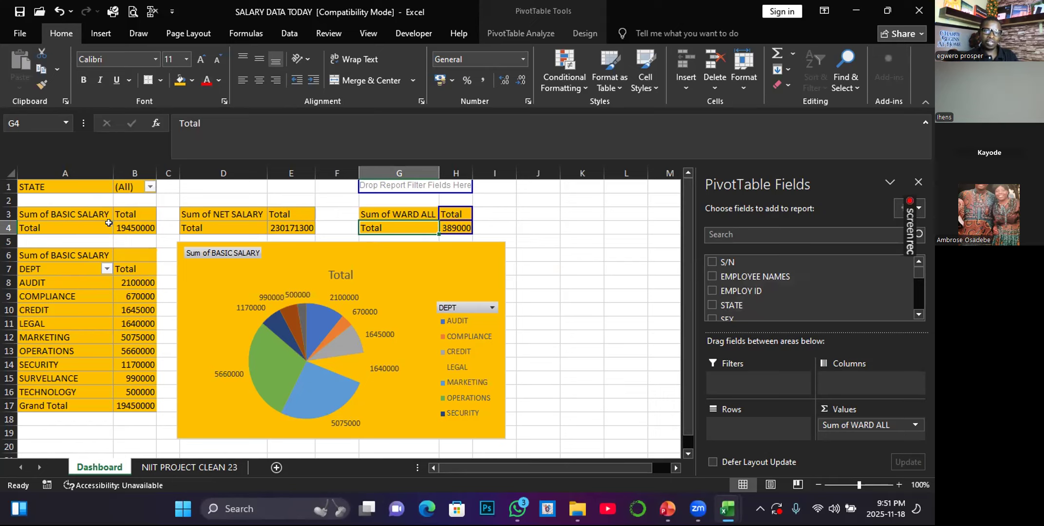
mouse_move(108, 223)
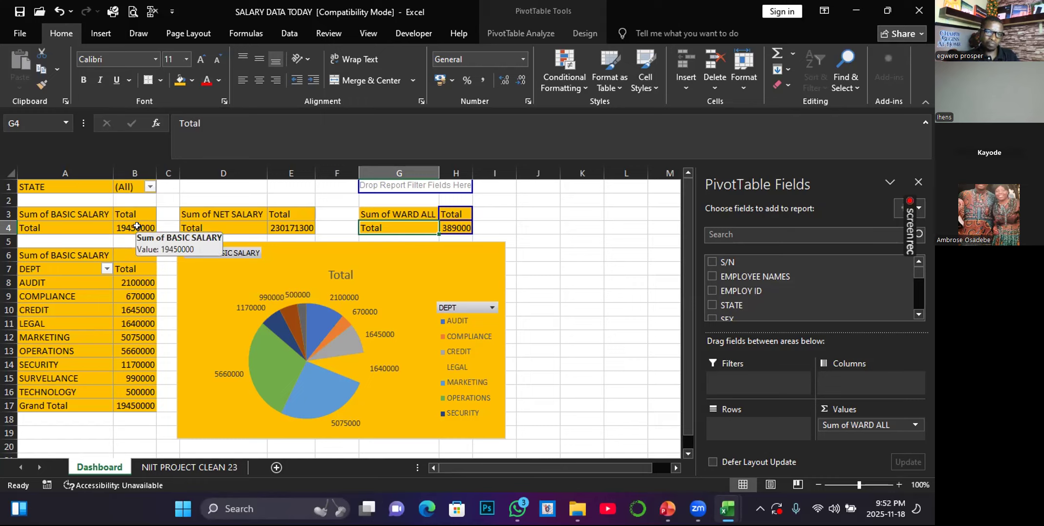
click(137, 226)
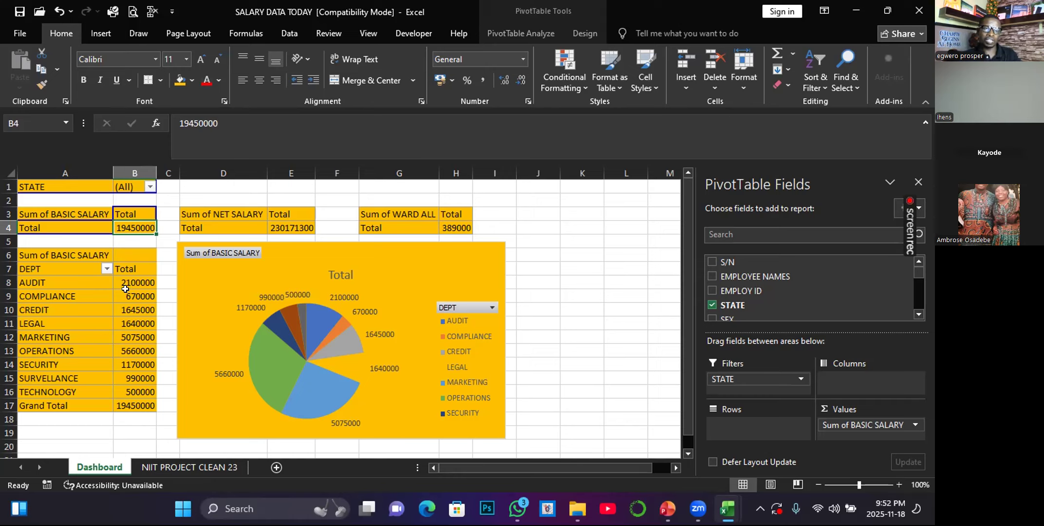
mouse_move(130, 279)
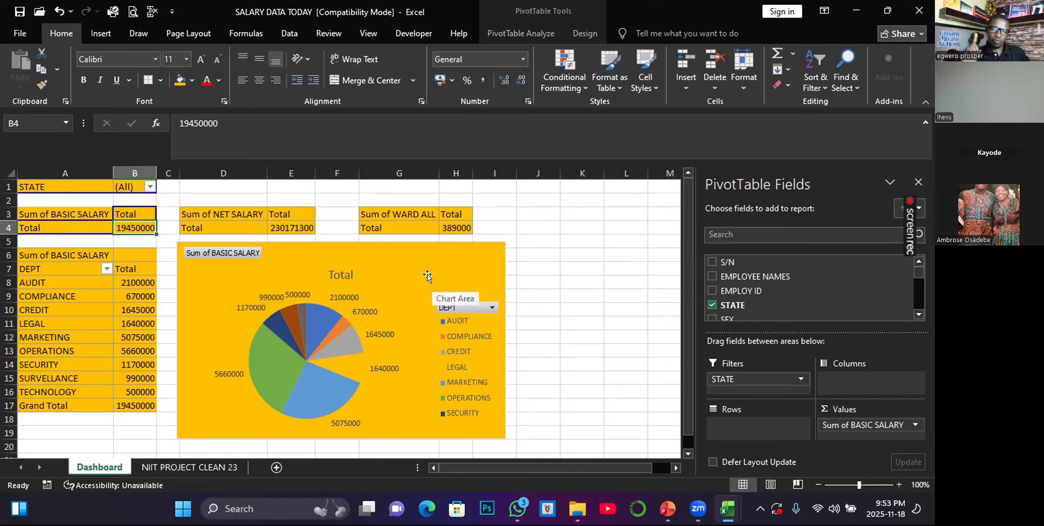
click(135, 296)
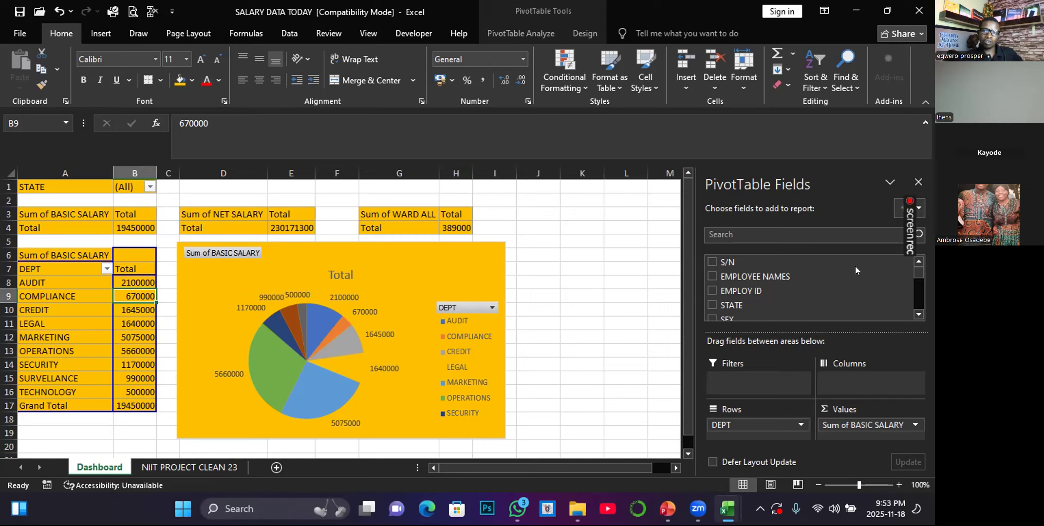
- Check whether the Slicer and Timeline commands are available for the department, ward allowance and net salary PivotTables
click(527, 32)
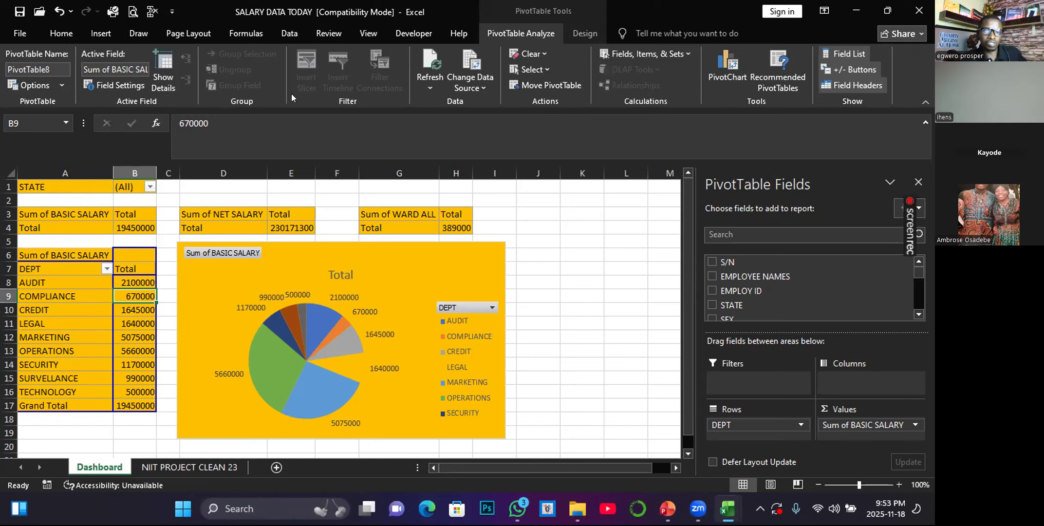
click(97, 324)
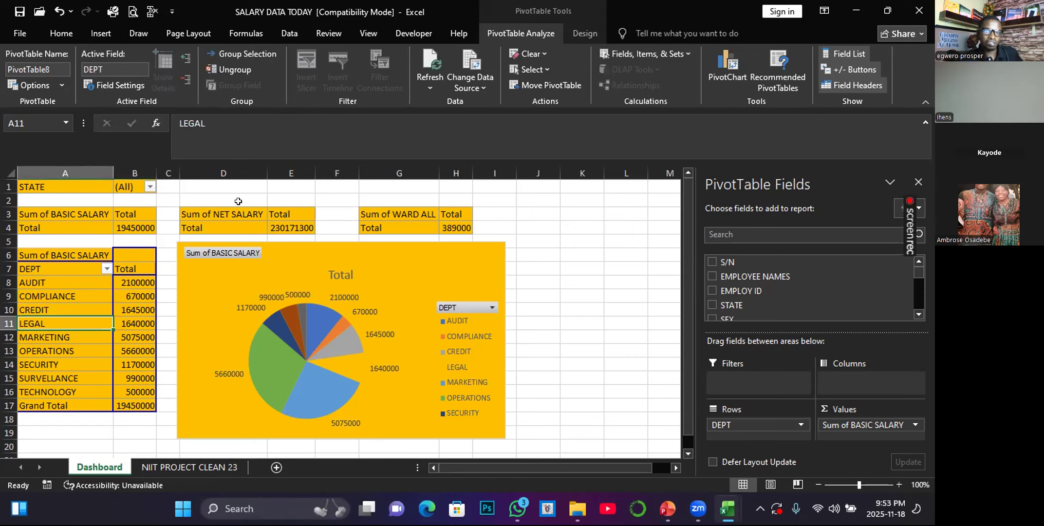
click(238, 201)
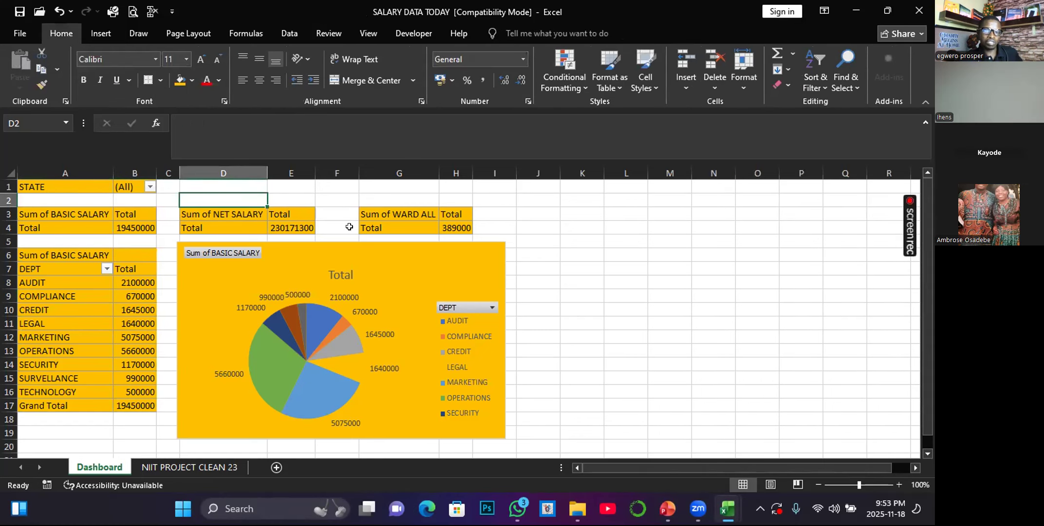
click(397, 228)
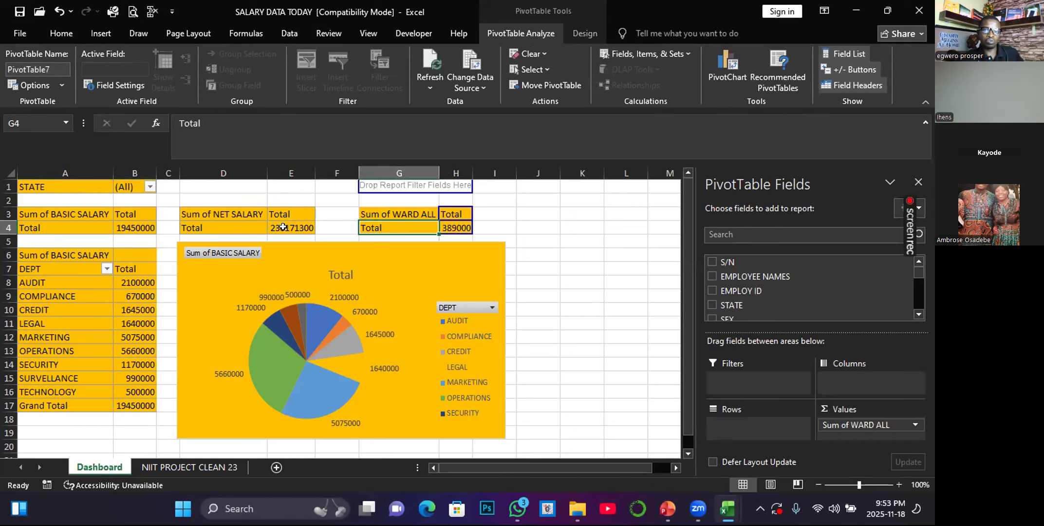
click(291, 228)
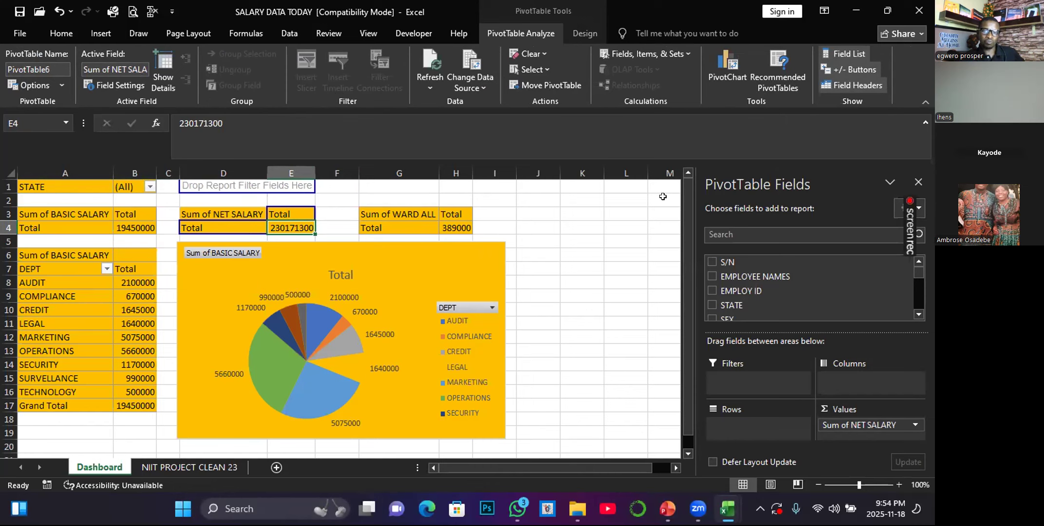
click(130, 307)
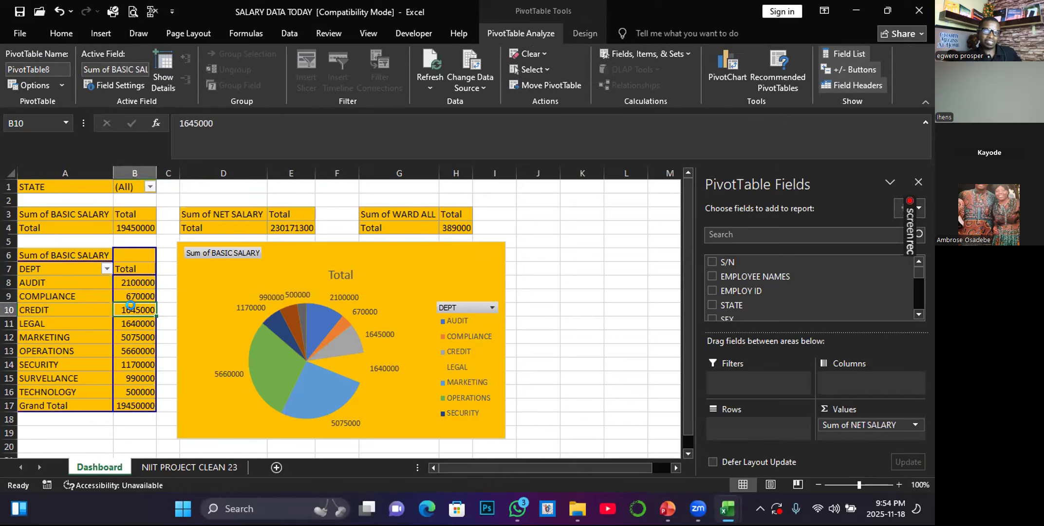
click(128, 294)
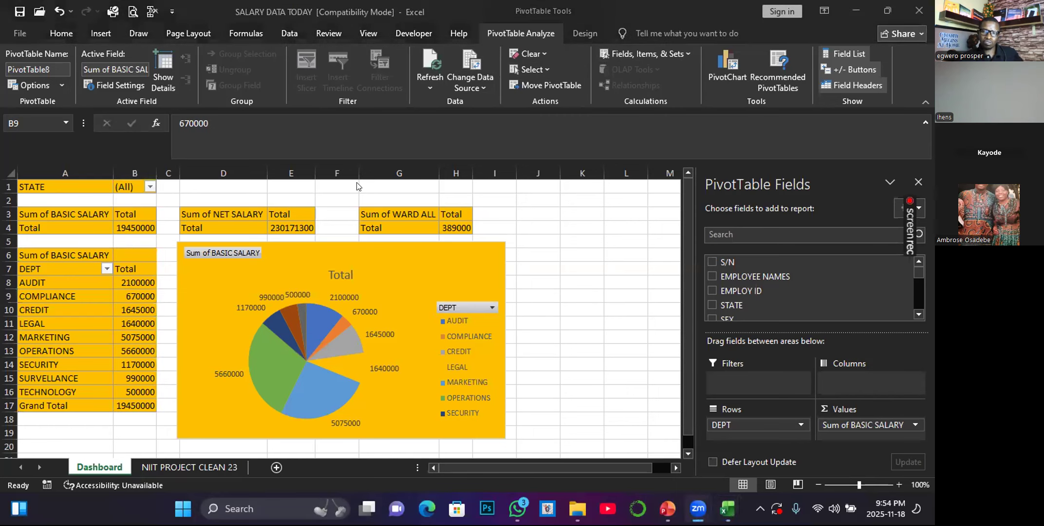
- Create a PivotTable on a new worksheet from Table1 on the NIIT PROJECT CLEAN 23 sheet
click(201, 469)
click(200, 467)
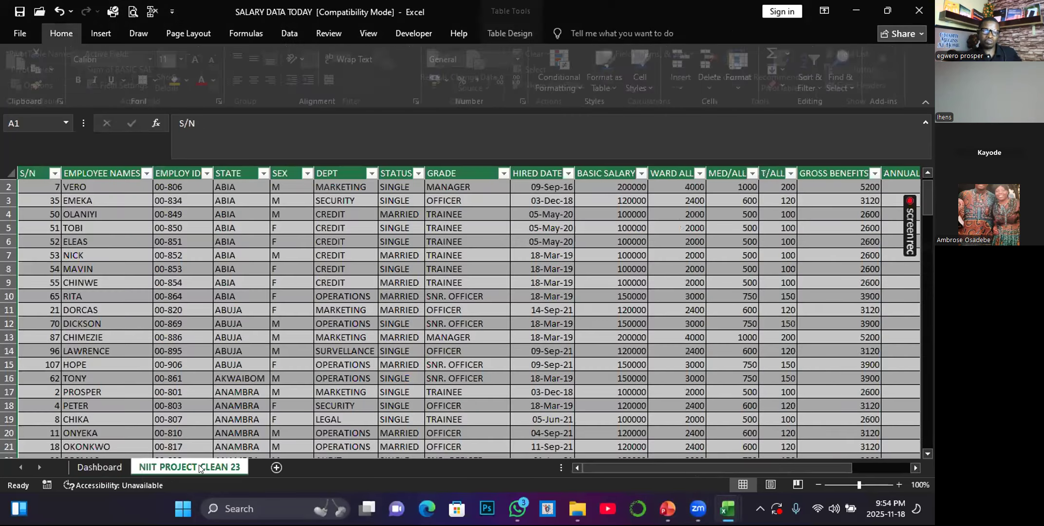
click(411, 304)
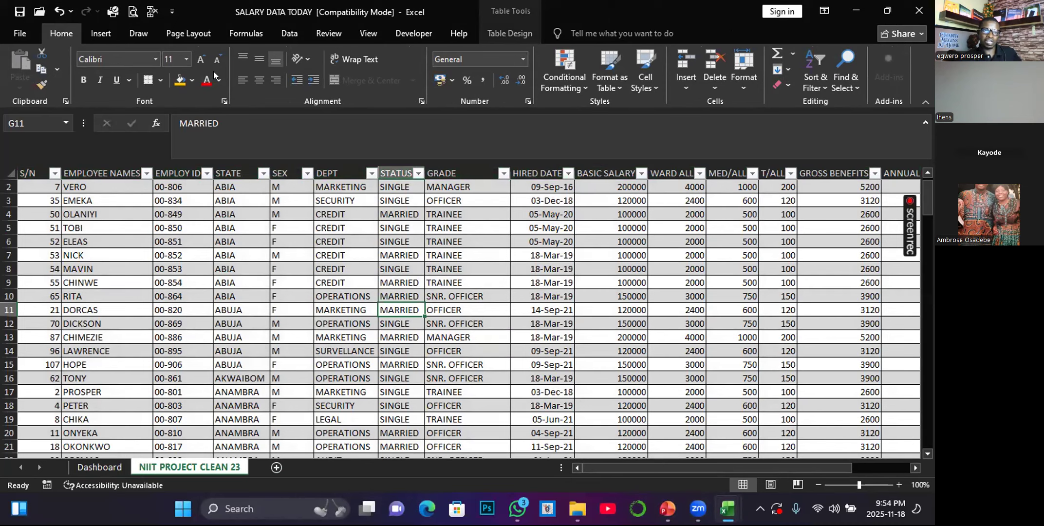
click(99, 31)
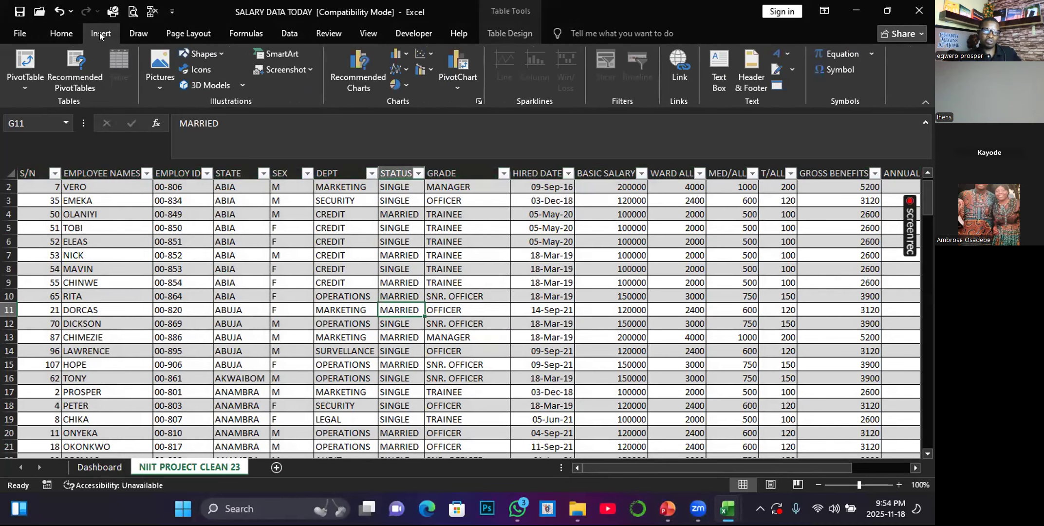
click(21, 65)
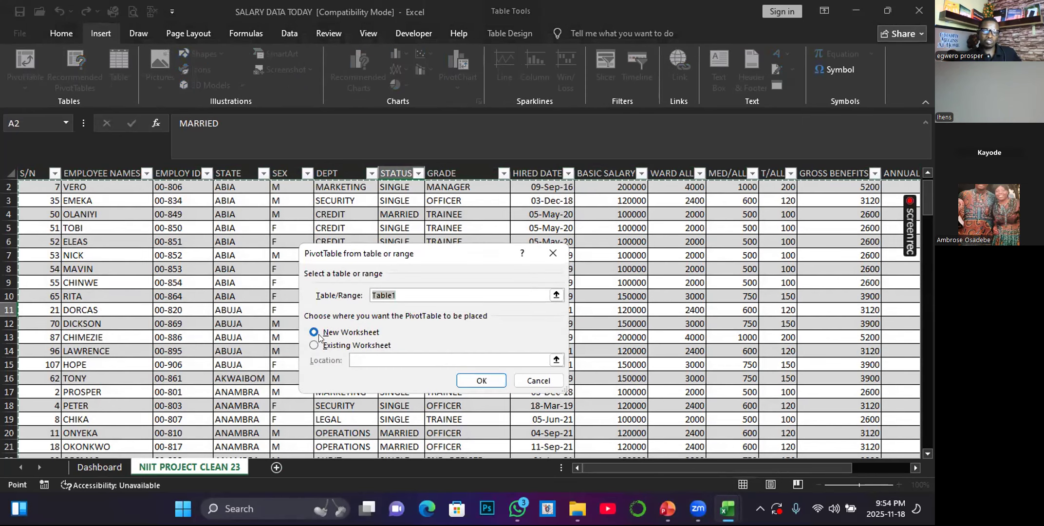
click(482, 380)
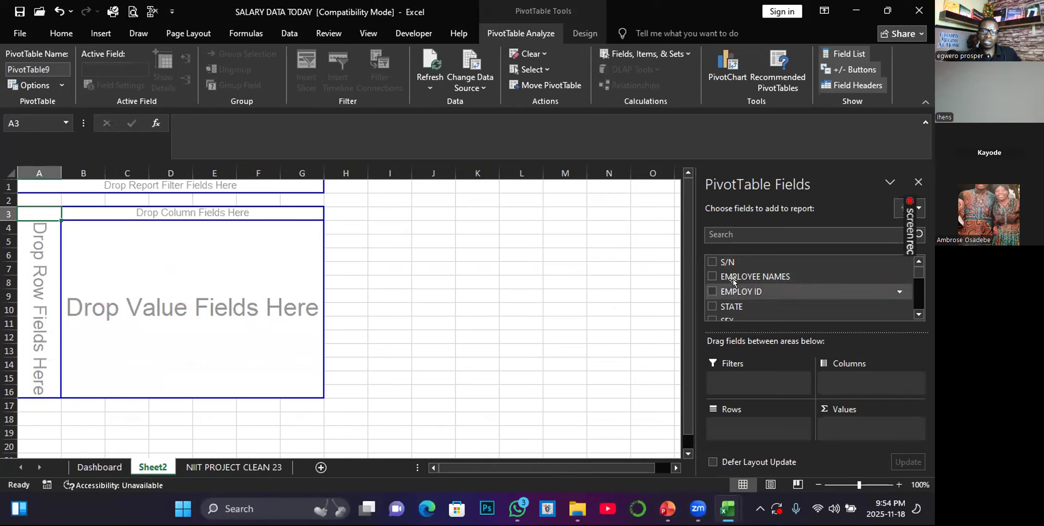
- Sum BASIC SALARY by DEPT in the new PivotTable and check its available filter commands
scroll(742, 303, down, 3)
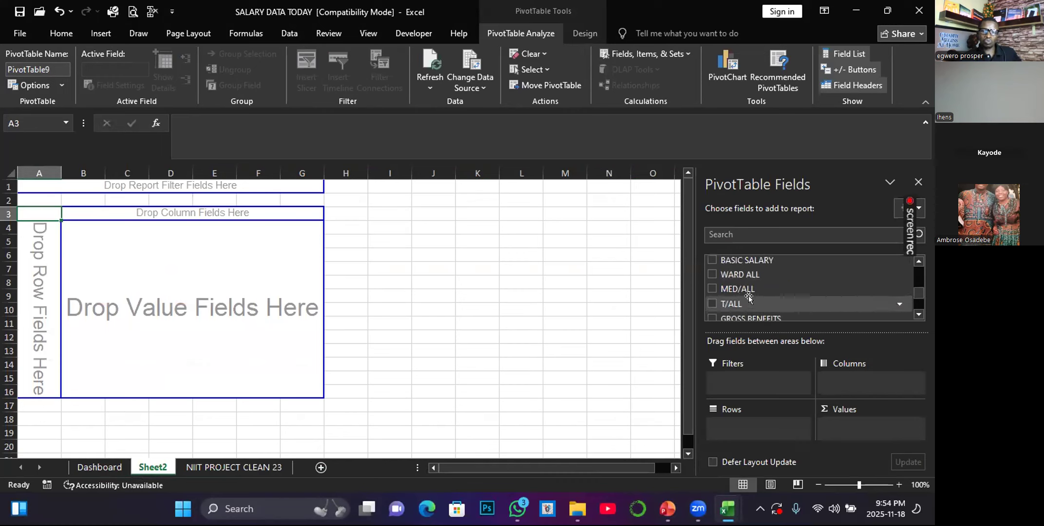
scroll(751, 298, up, 1)
scroll(741, 291, up, 2)
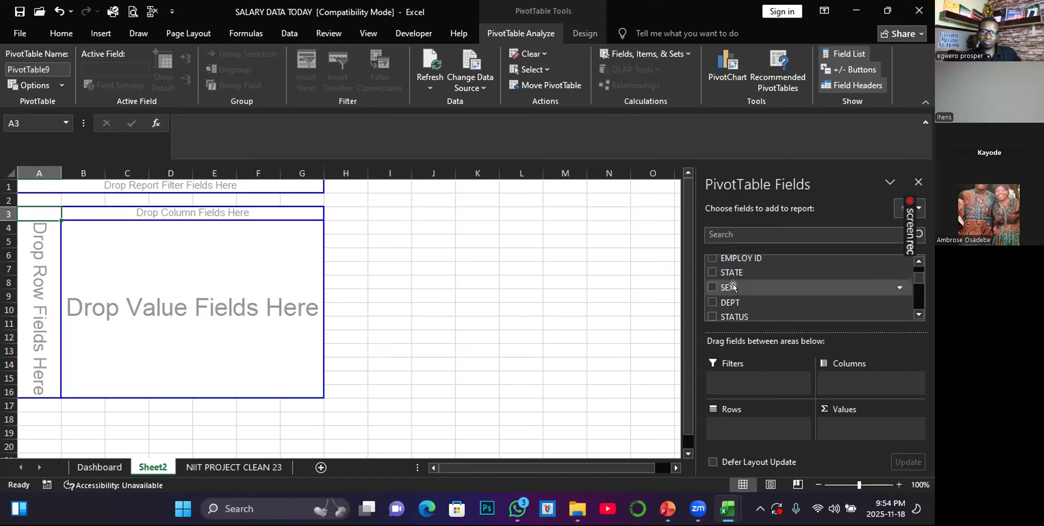
click(712, 301)
scroll(730, 295, down, 2)
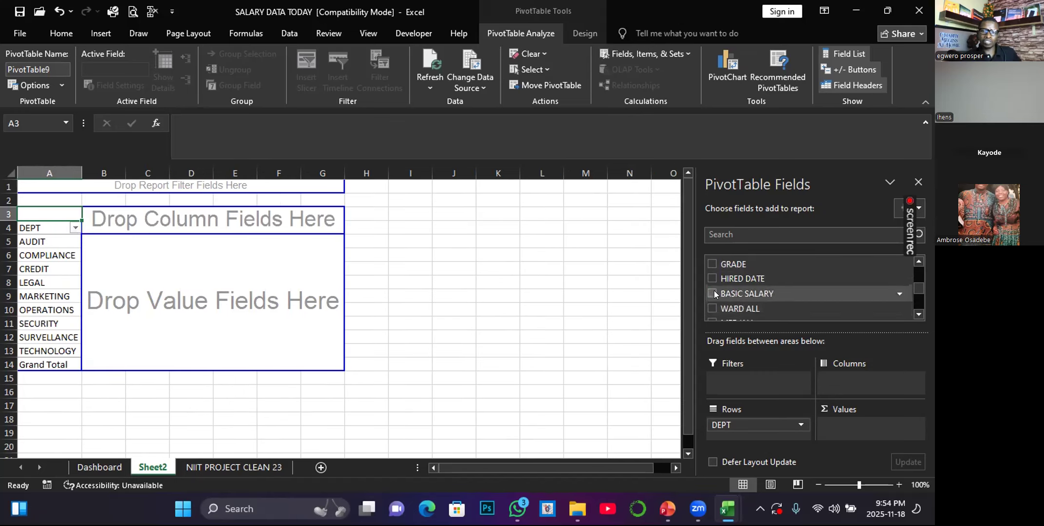
click(714, 292)
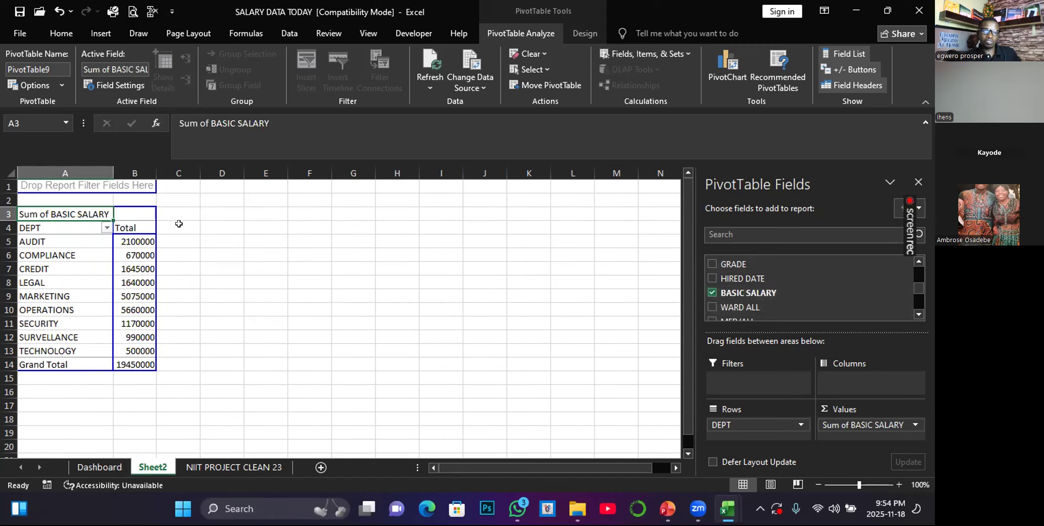
click(129, 279)
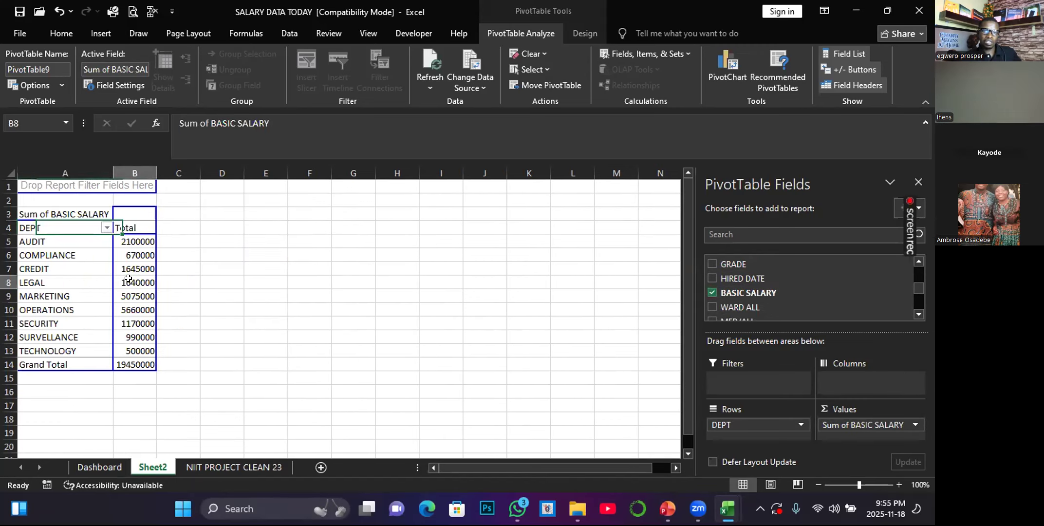
click(120, 255)
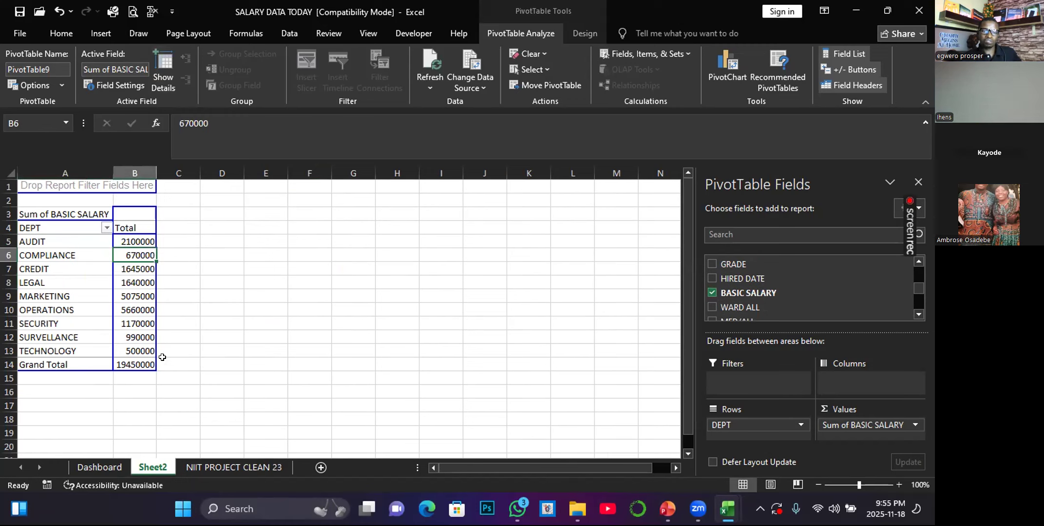
click(280, 294)
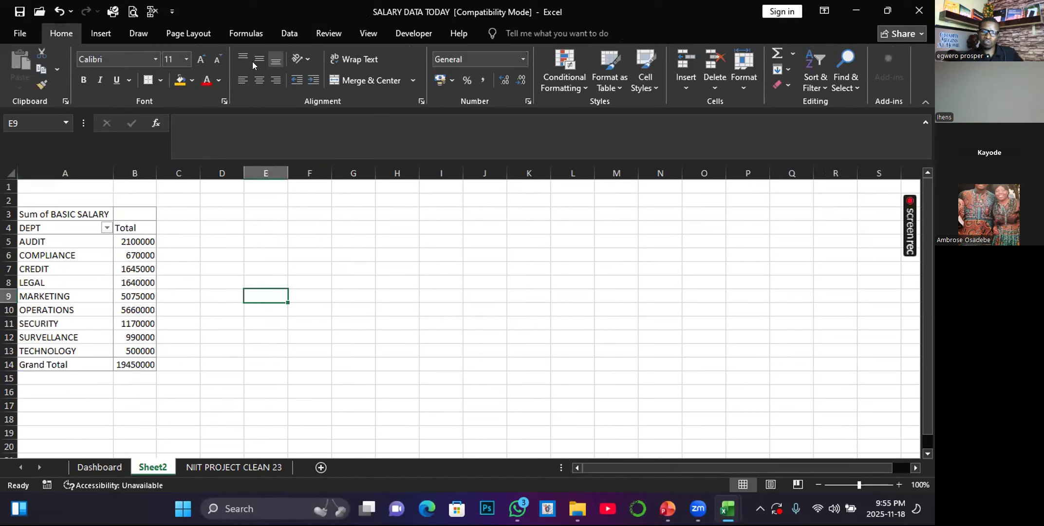
- Switch to the healthcare_dataset workbook and create a PivotTable from its data table on a new worksheet
click(698, 509)
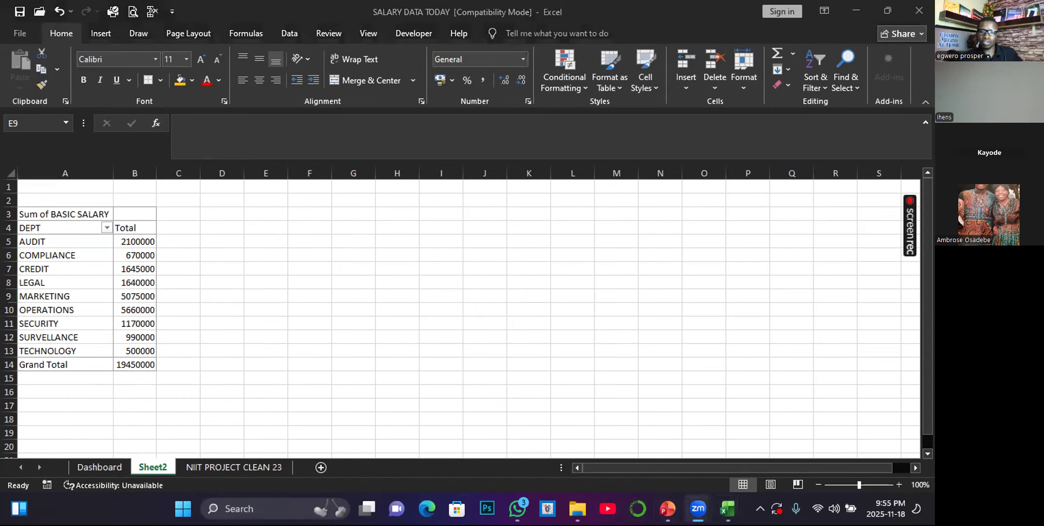
mouse_move(727, 510)
click(757, 455)
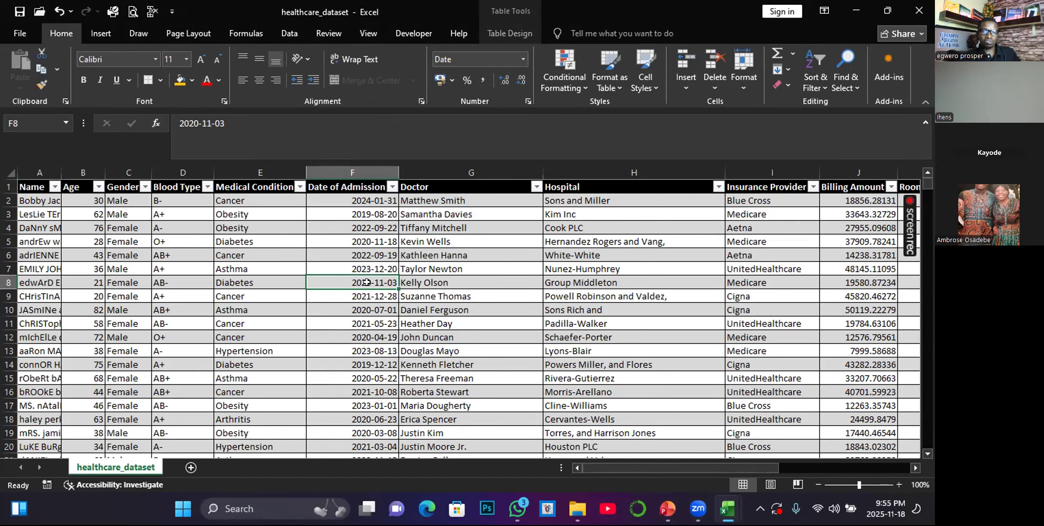
click(102, 32)
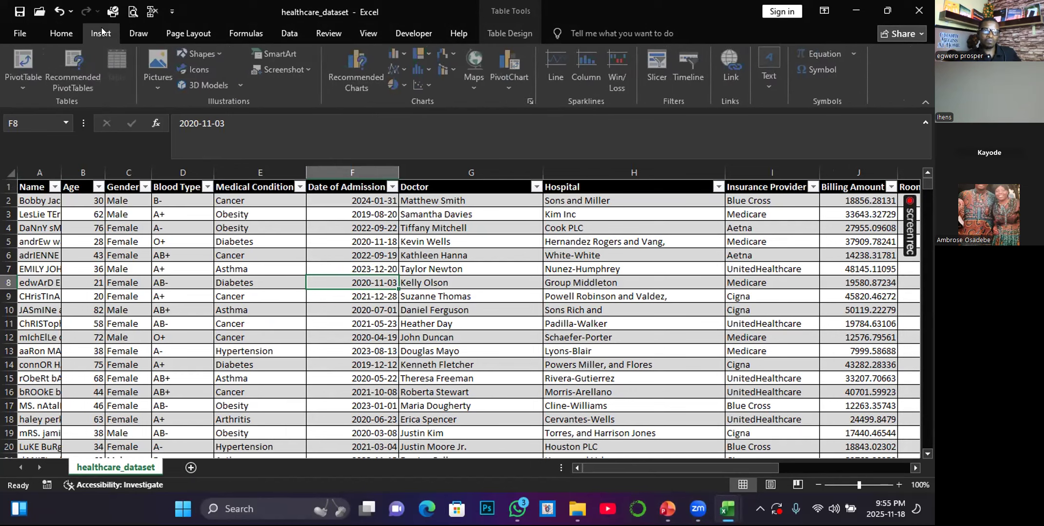
click(22, 70)
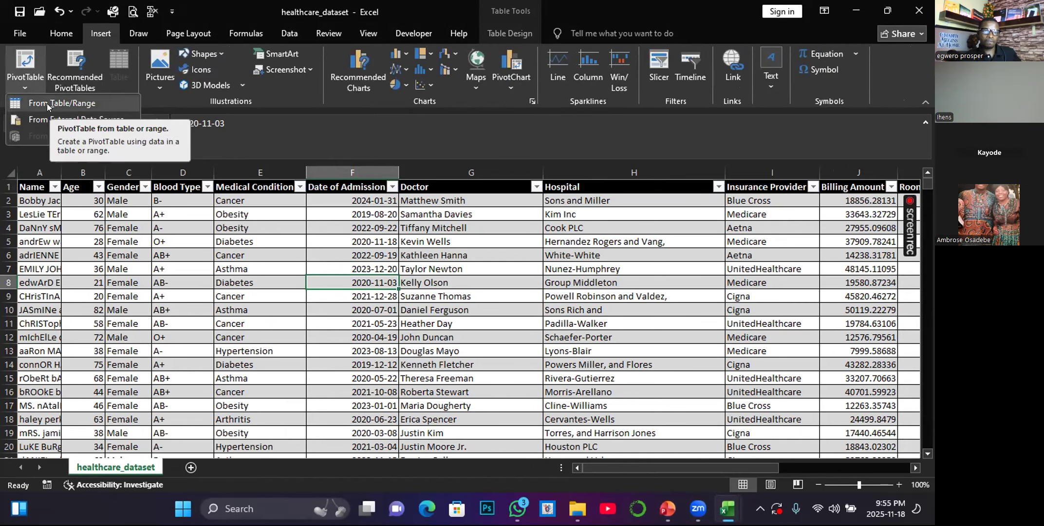
click(17, 59)
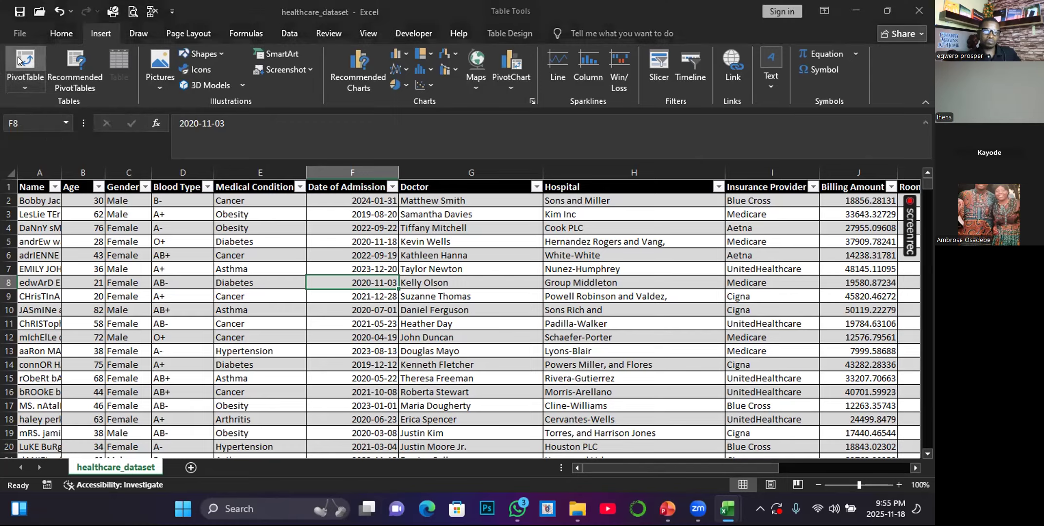
click(478, 398)
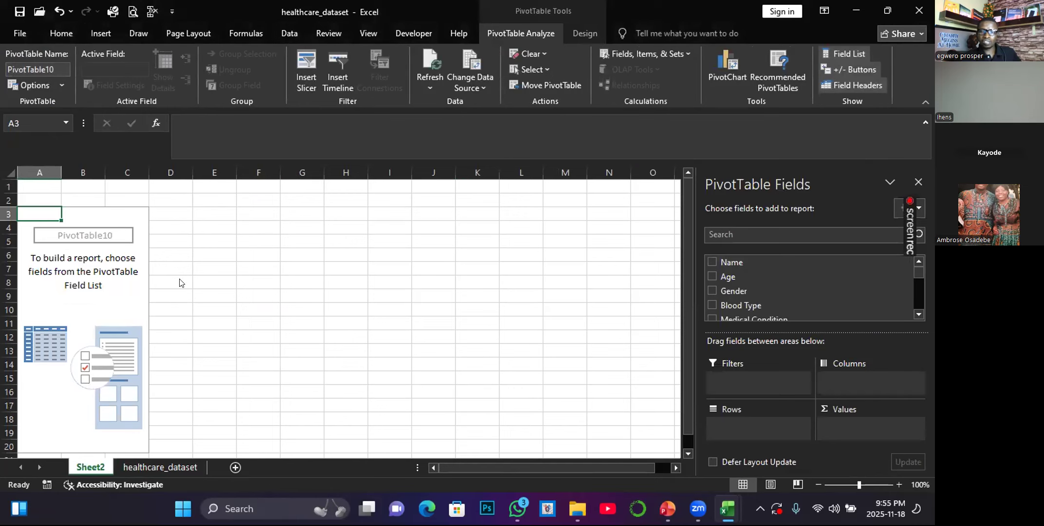
- Set Blood Type as the PivotTable's rows and sum Billing Amount as its values
scroll(726, 287, down, 2)
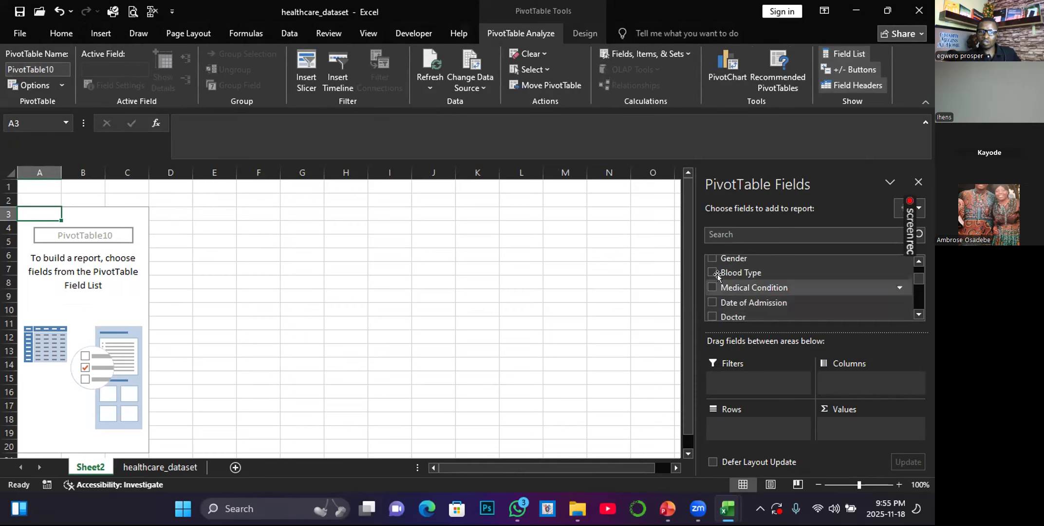
click(712, 273)
scroll(752, 302, down, 5)
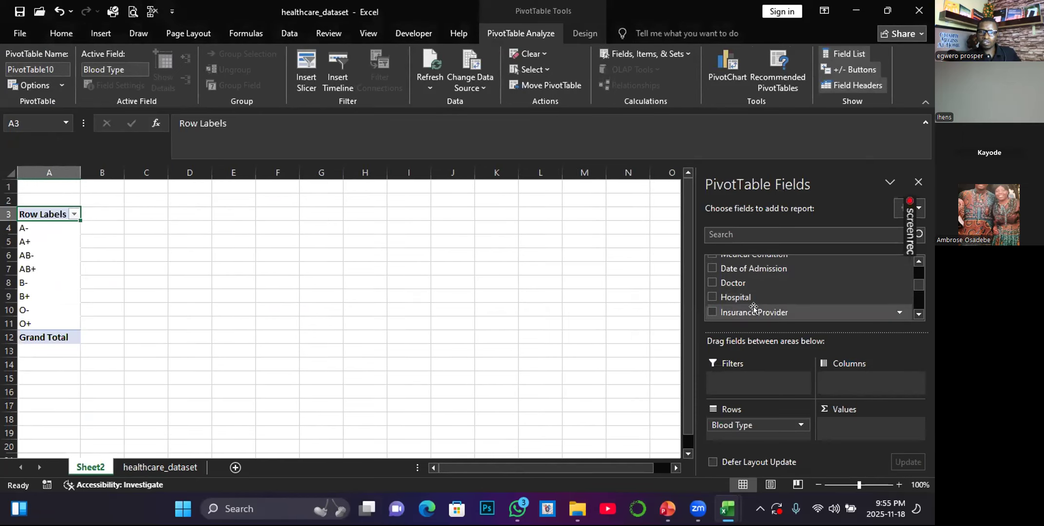
scroll(754, 307, down, 4)
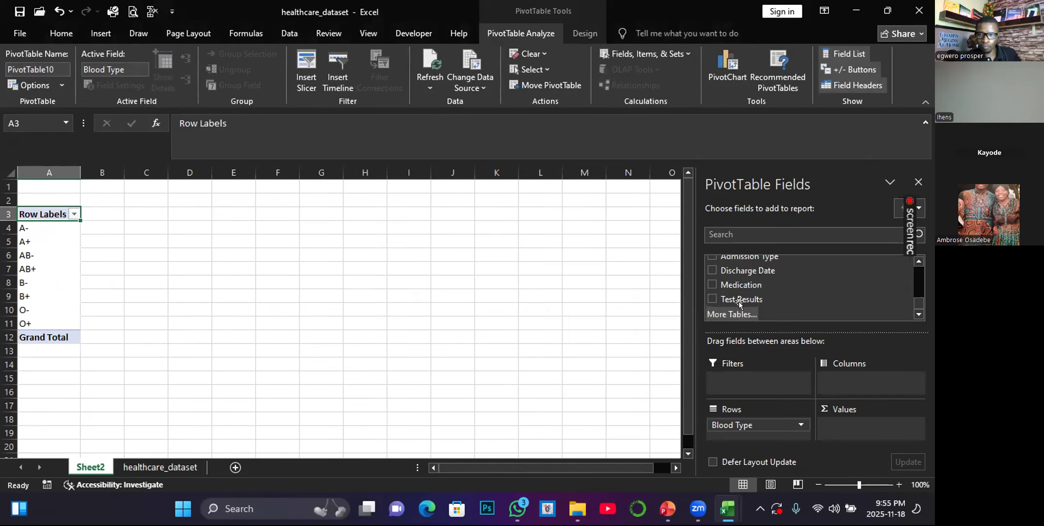
scroll(734, 284, up, 2)
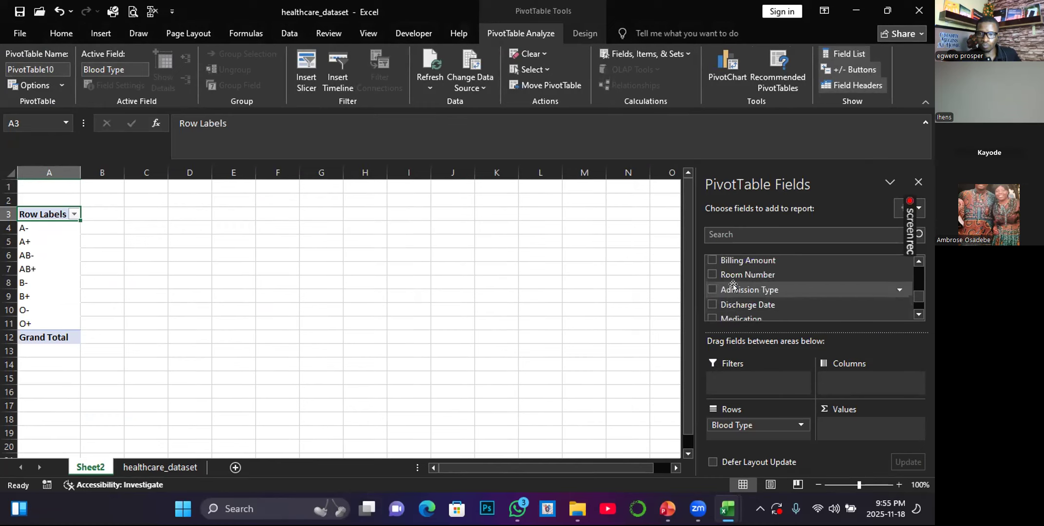
click(712, 261)
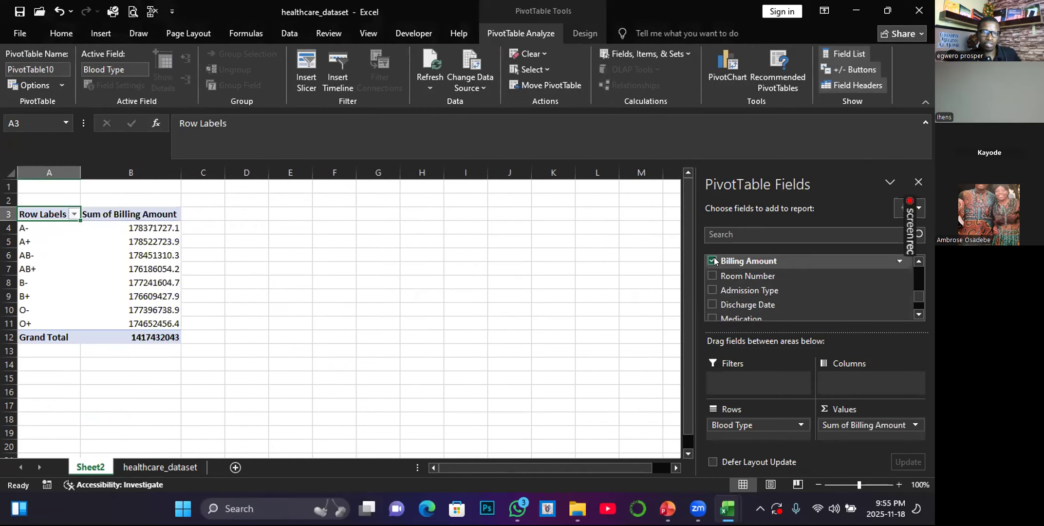
- Review the employee data and Dashboard in the SALARY DATA TODAY workbook, and the source table behind the healthcare_dataset PivotTable
click(139, 268)
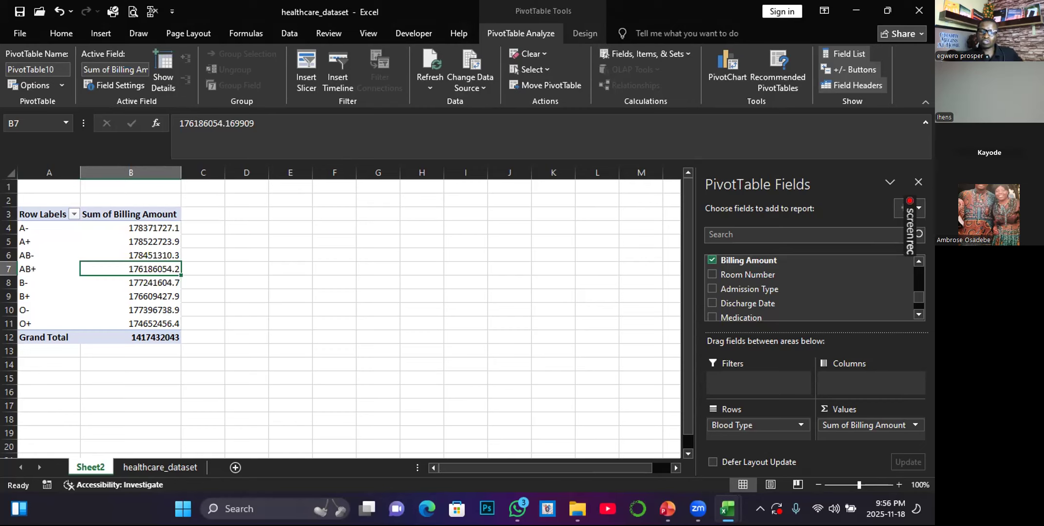
click(727, 509)
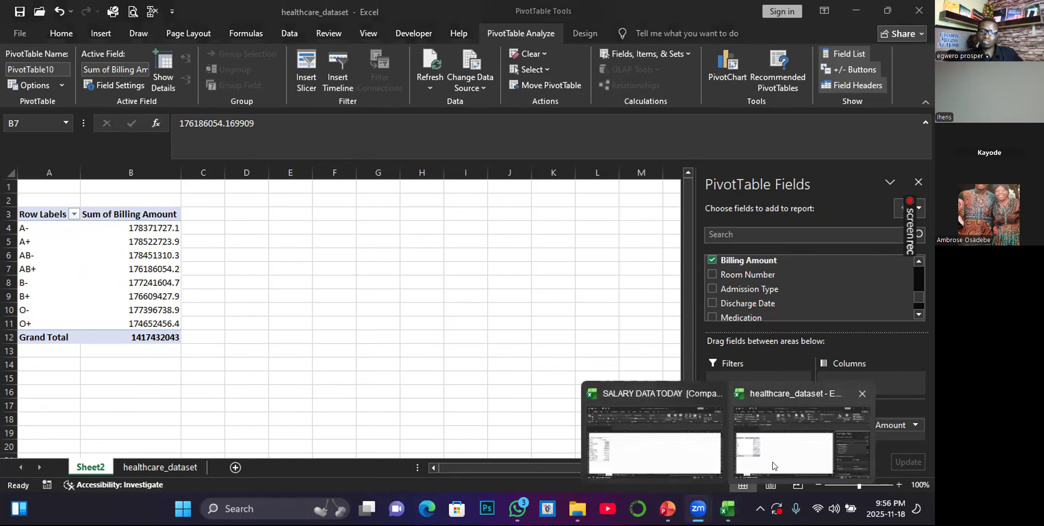
click(684, 460)
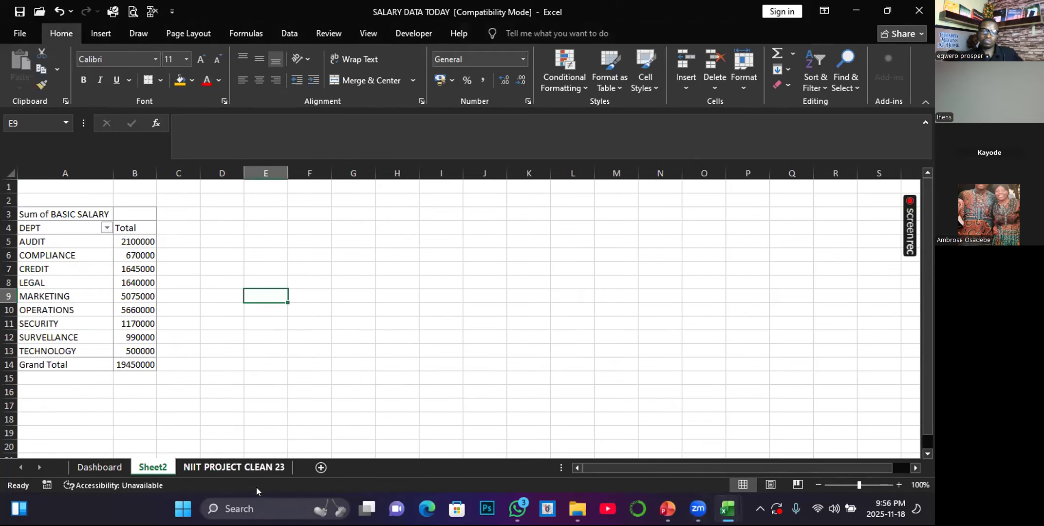
click(245, 466)
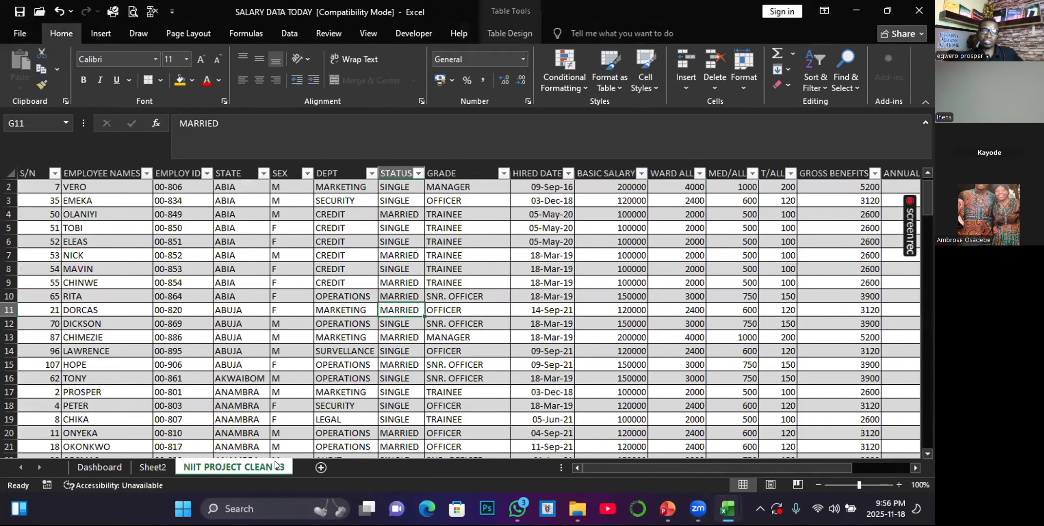
click(111, 466)
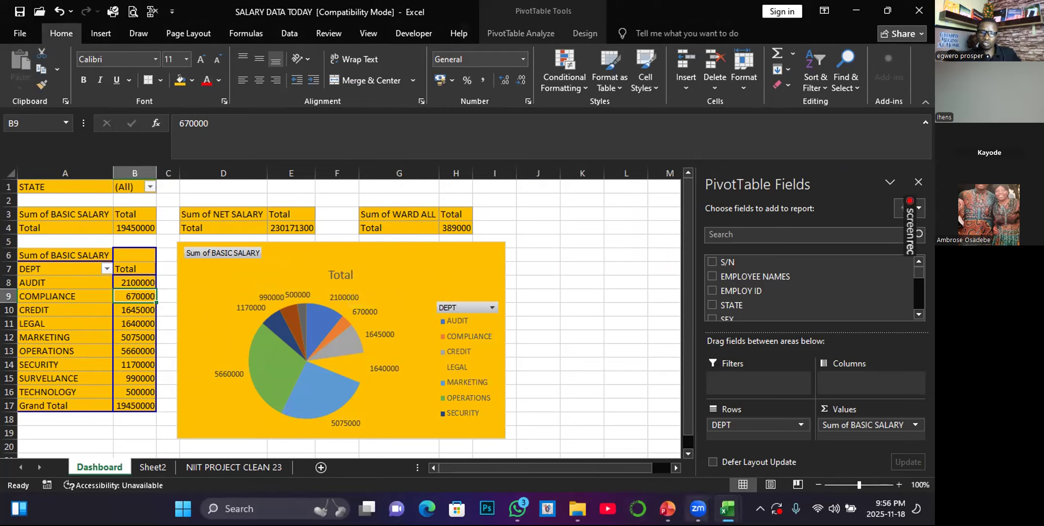
mouse_move(728, 509)
click(760, 462)
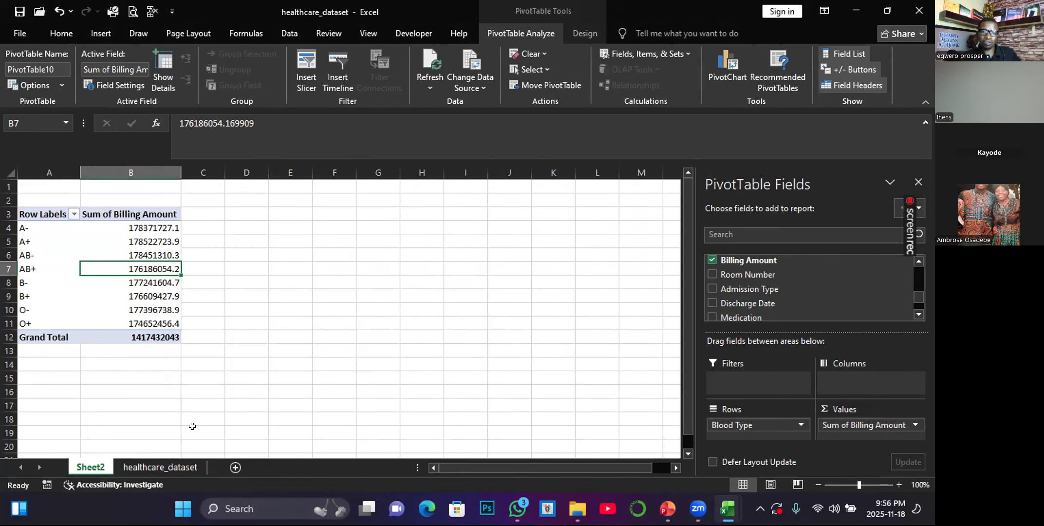
click(178, 467)
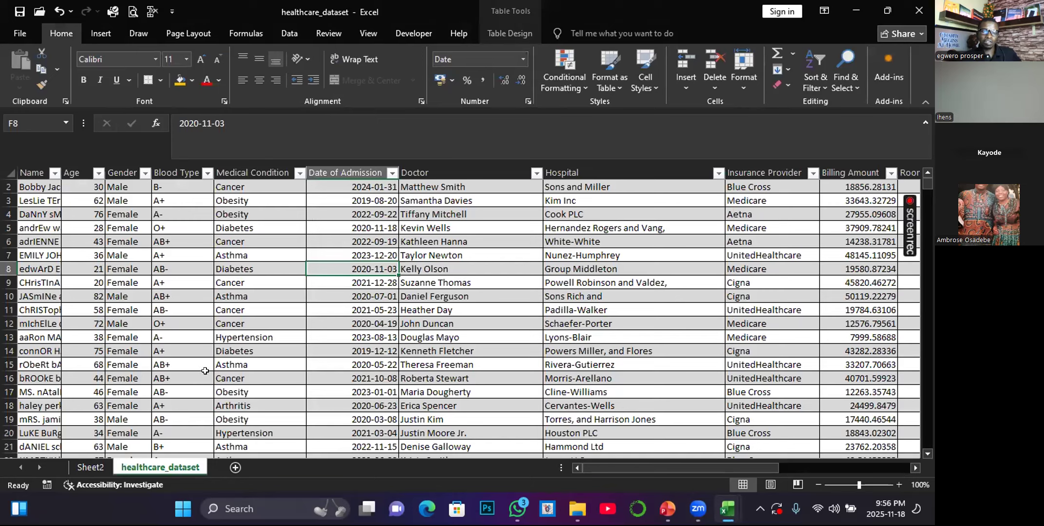
click(91, 468)
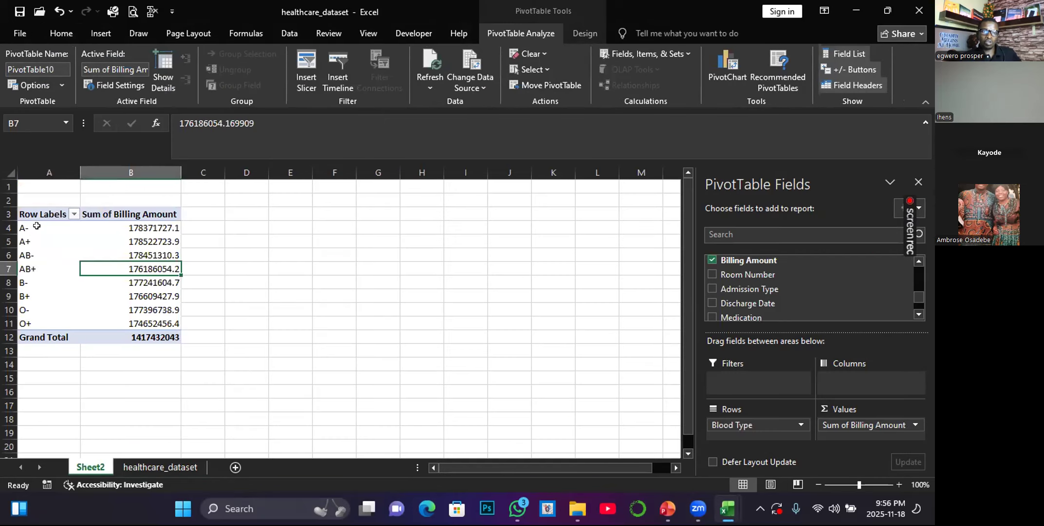
- Copy the Blood Type PivotTable on Sheet2 to cell D3 and change the copy's rows from Blood Type to Gender
drag(37, 214, 162, 335)
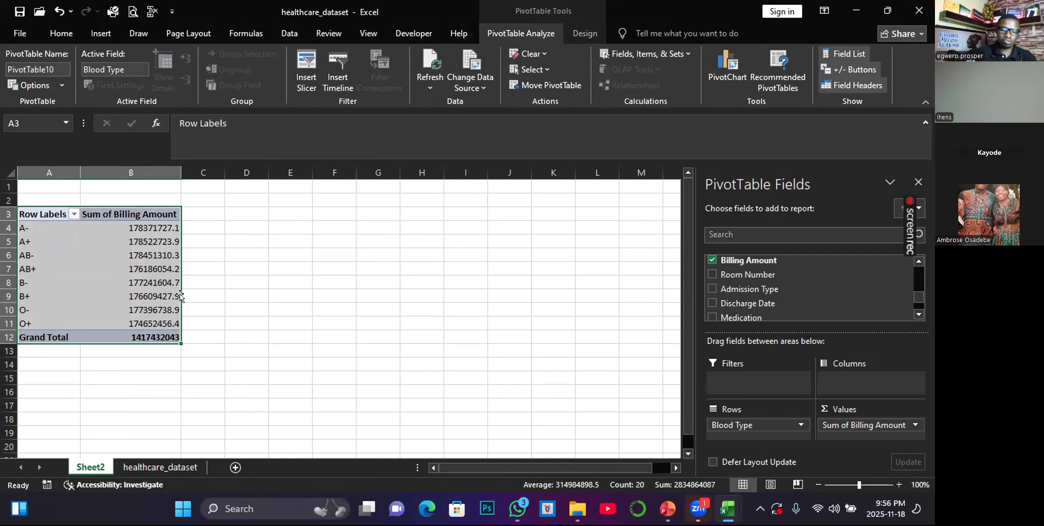
key(ctrl+c)
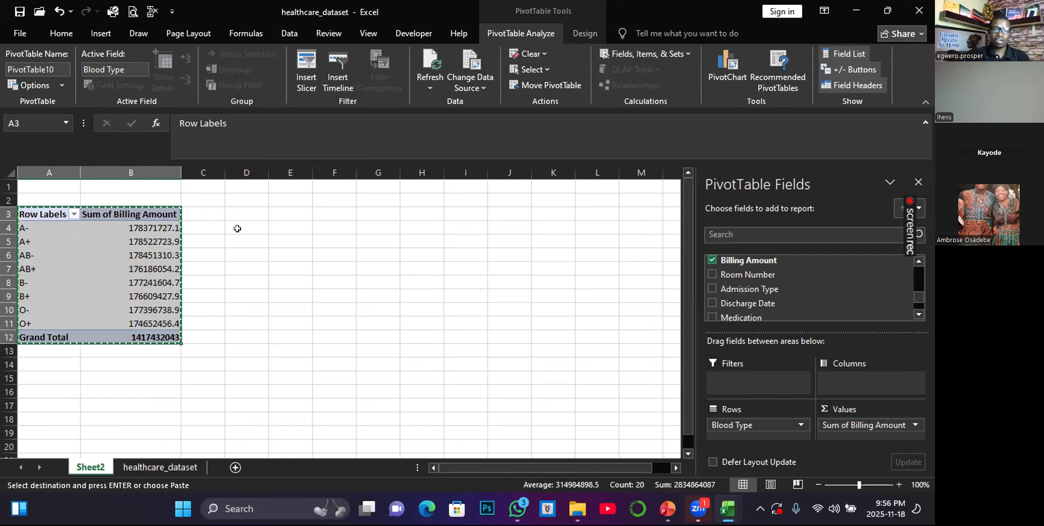
click(246, 214)
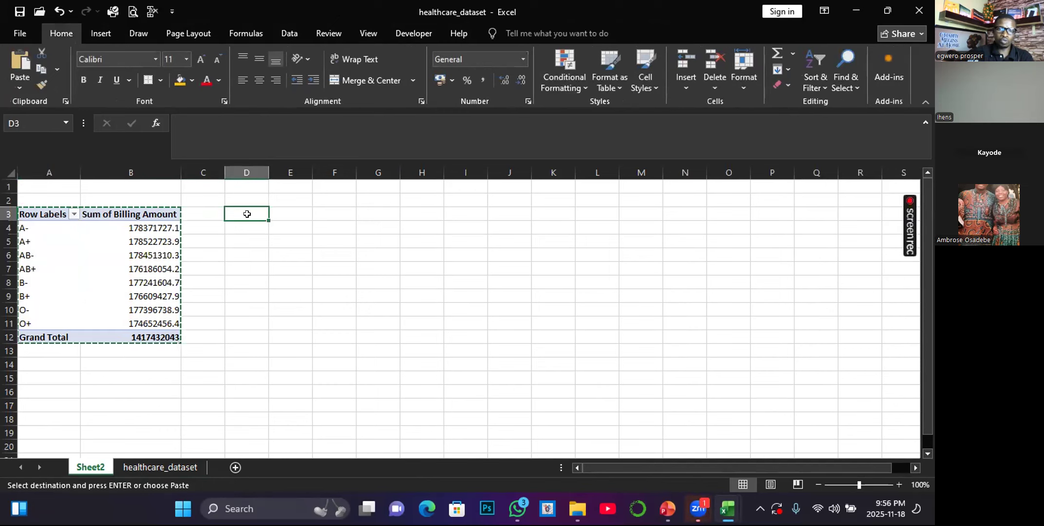
key(ctrl+v)
drag(312, 169, 313, 169)
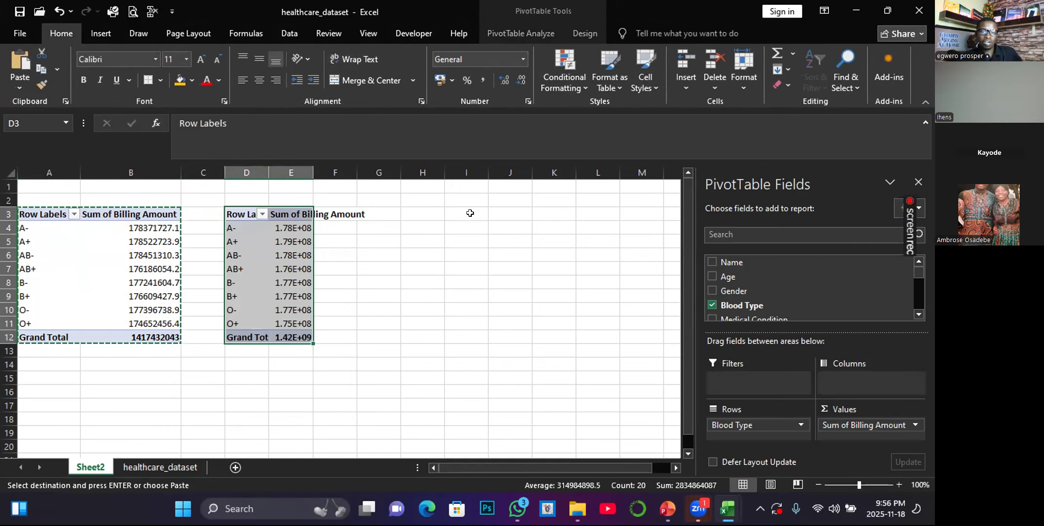
click(712, 303)
click(713, 291)
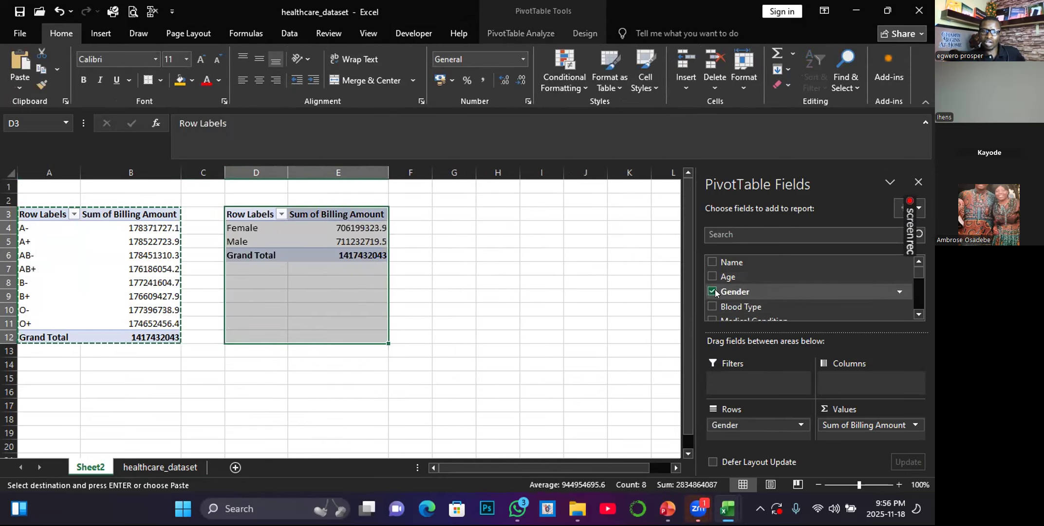
click(375, 376)
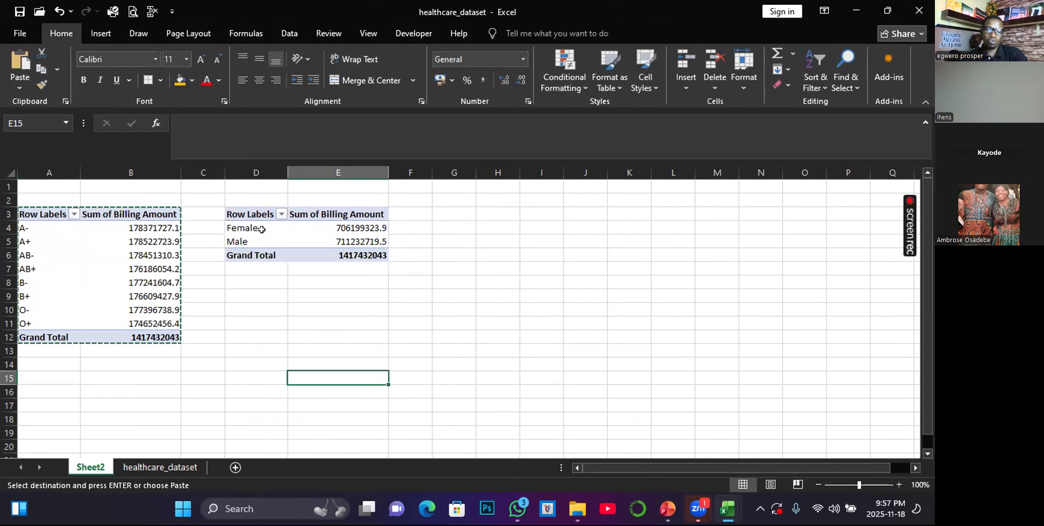
key(Escape)
- Copy the whole Gender PivotTable and paste it at cell G3
drag(246, 207, 349, 249)
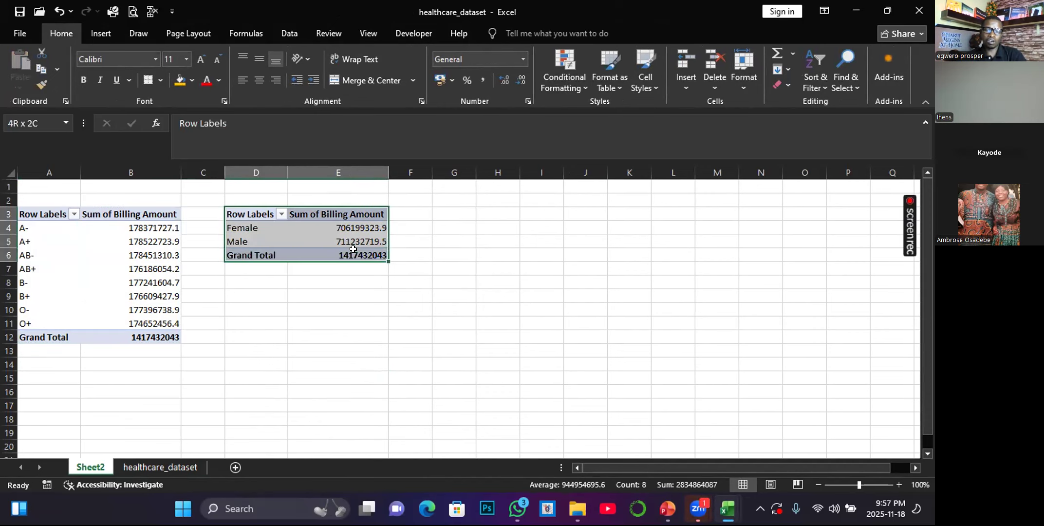
key(ctrl+c)
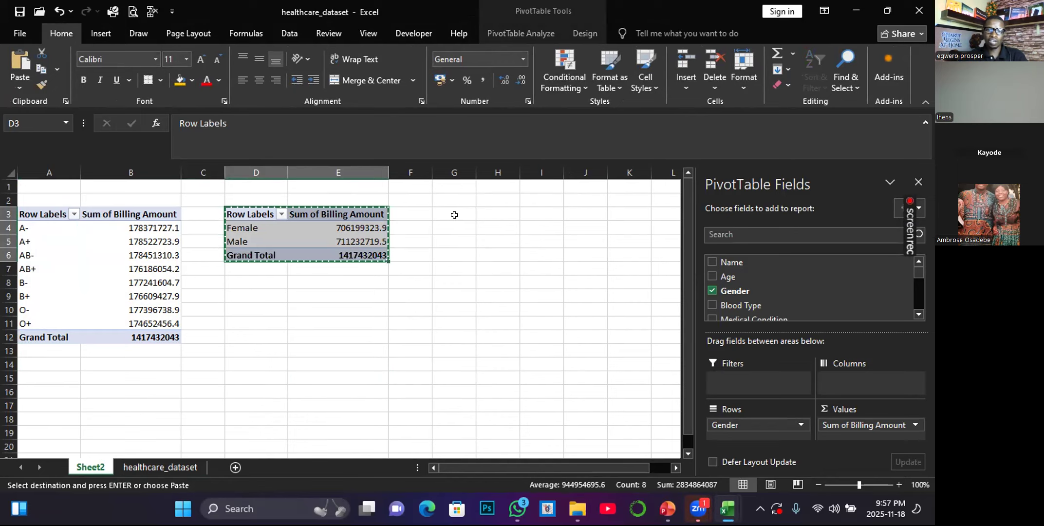
click(448, 215)
key(ctrl+v)
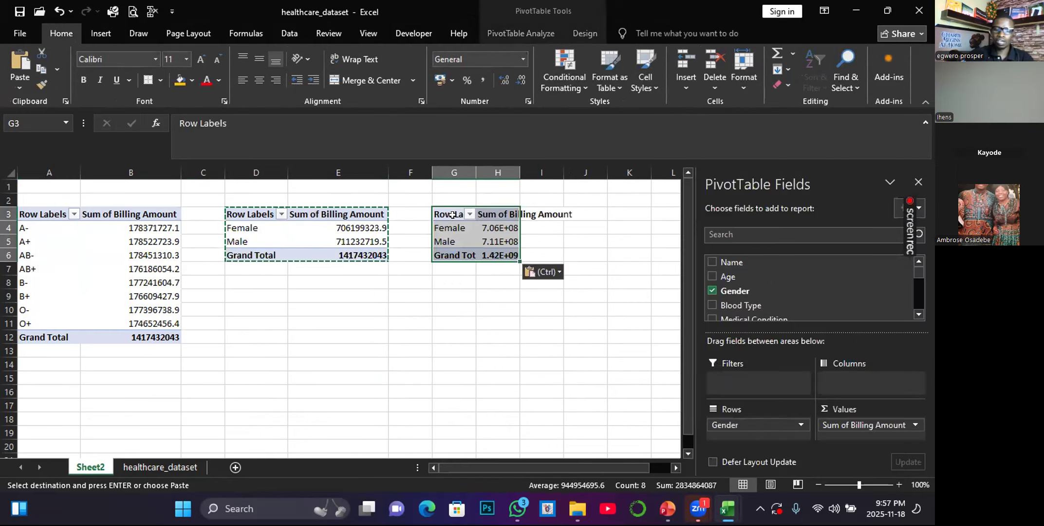
- Replace Gender with Medical Condition as the rows of the PivotTable at G3
scroll(729, 281, down, 1)
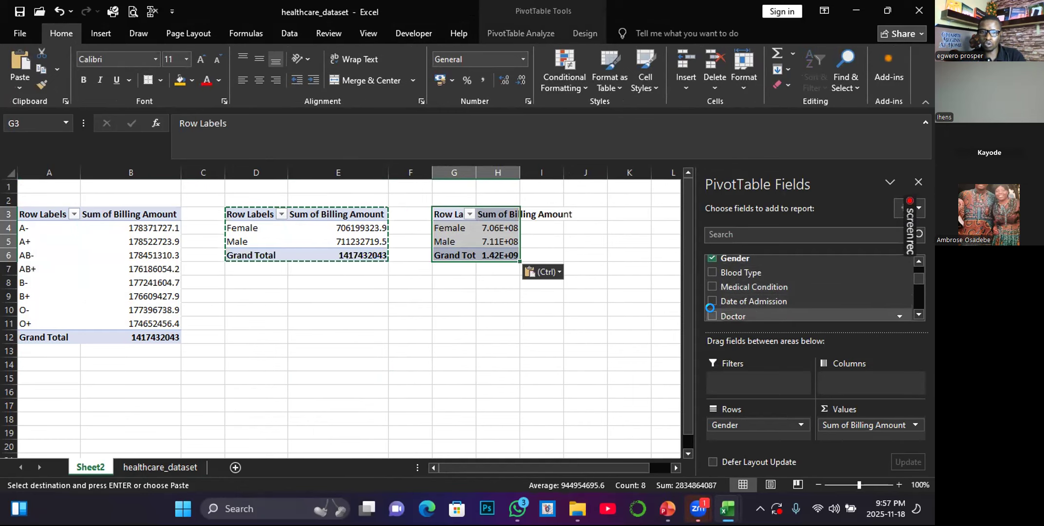
click(712, 316)
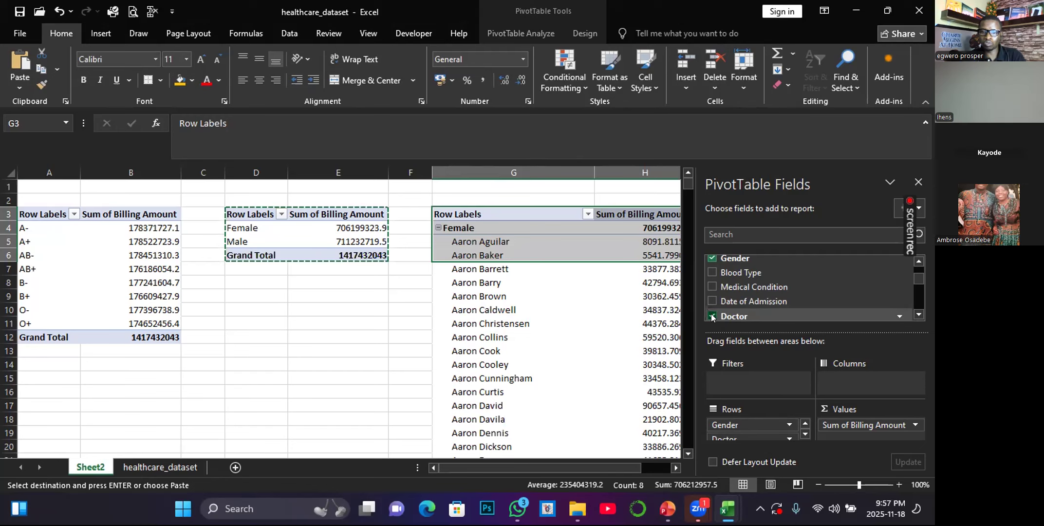
click(713, 316)
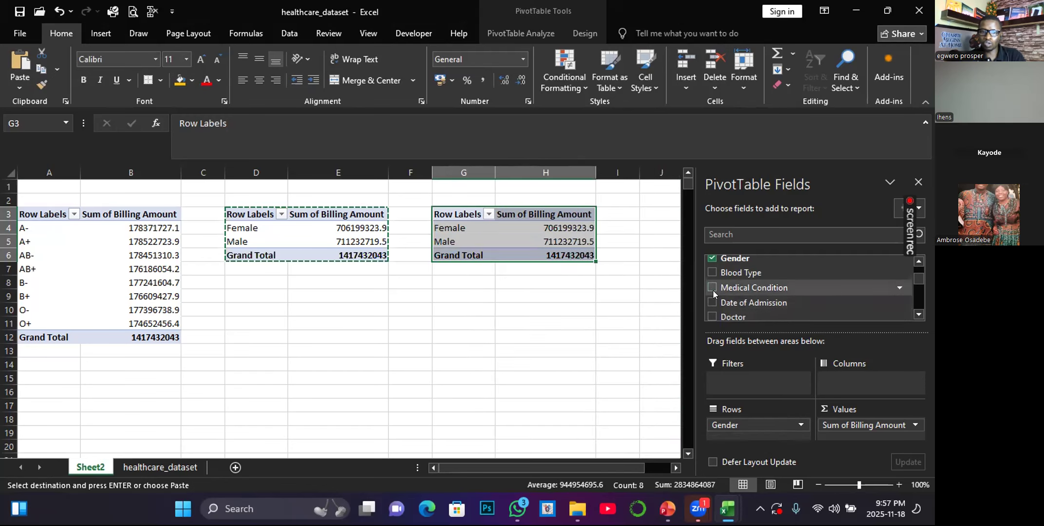
click(713, 290)
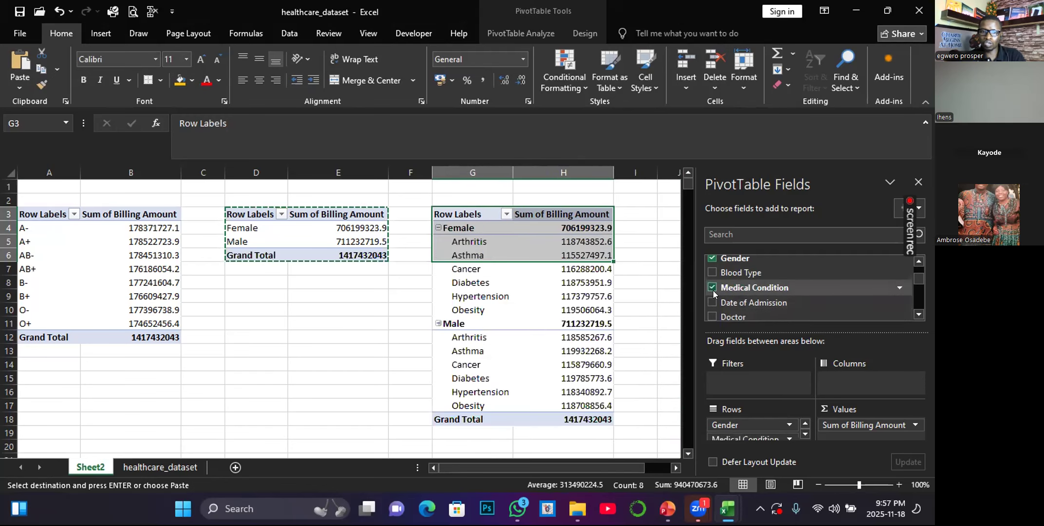
click(713, 259)
click(482, 363)
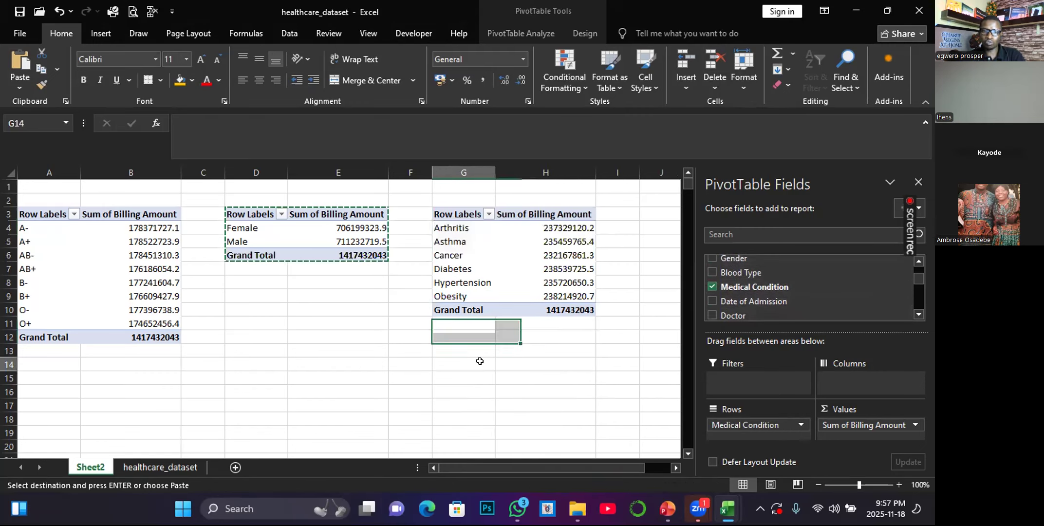
key(Escape)
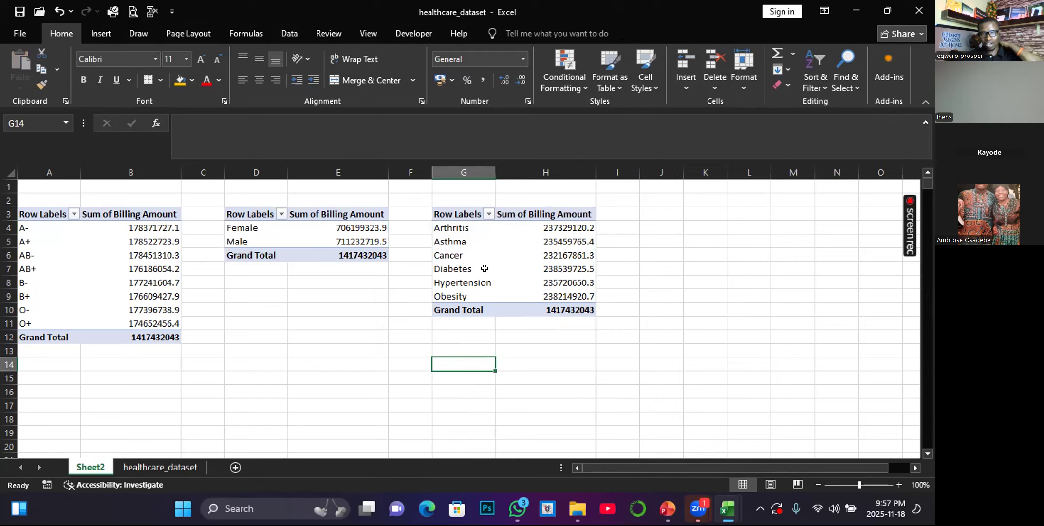
- Examine which fields can be inserted as slicers for the Medical Condition PivotTable, without adding any
click(560, 267)
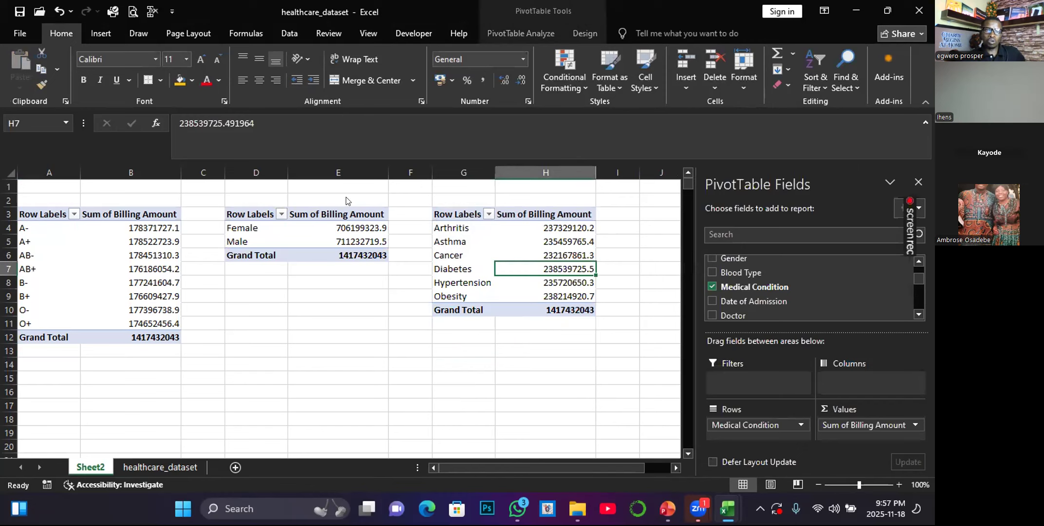
click(516, 32)
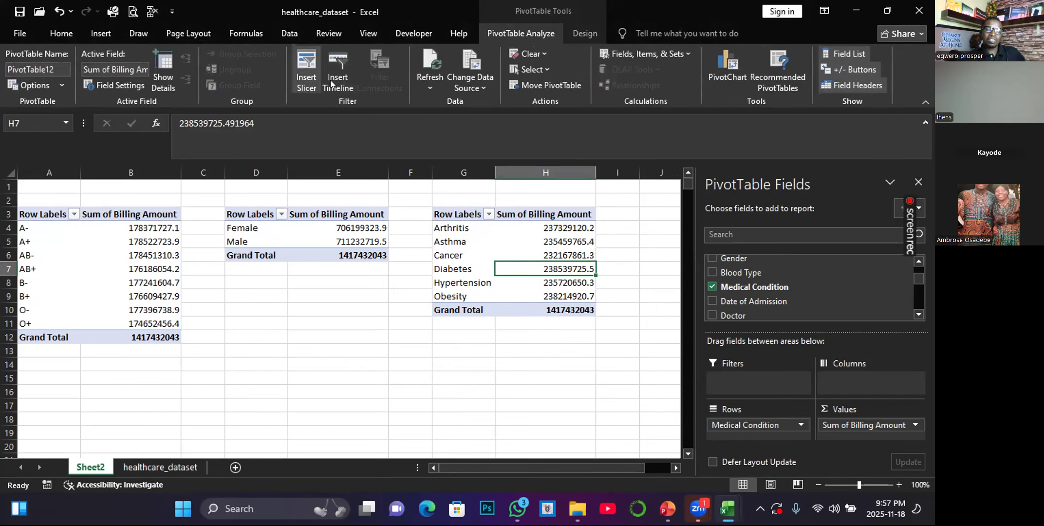
click(306, 59)
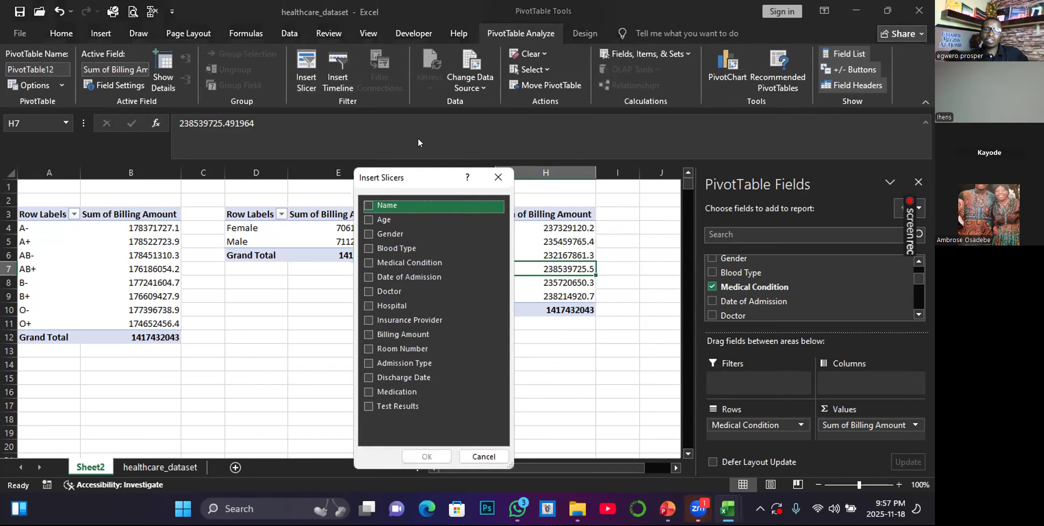
drag(442, 175, 687, 113)
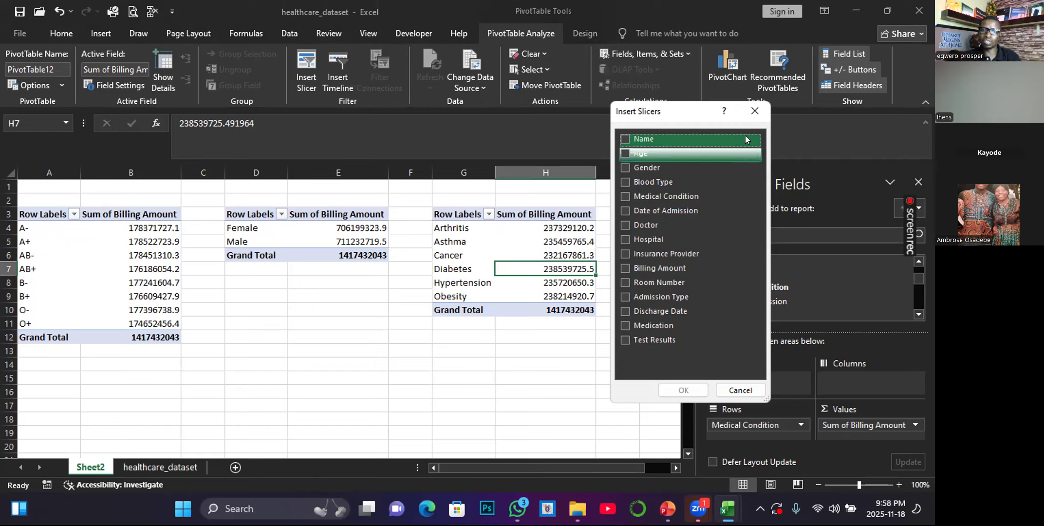
click(755, 111)
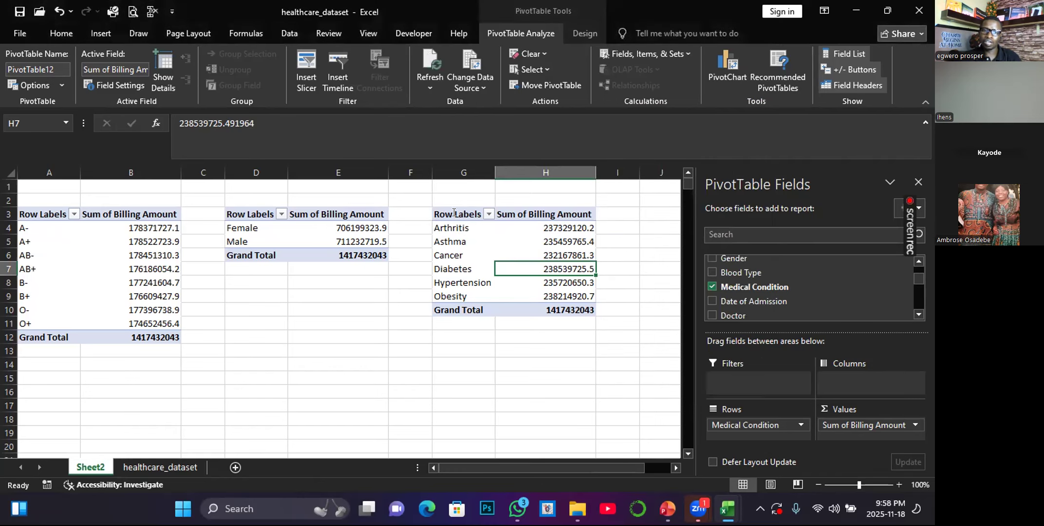
- Rename the row label header in G3 to "medical Condition"
click(466, 263)
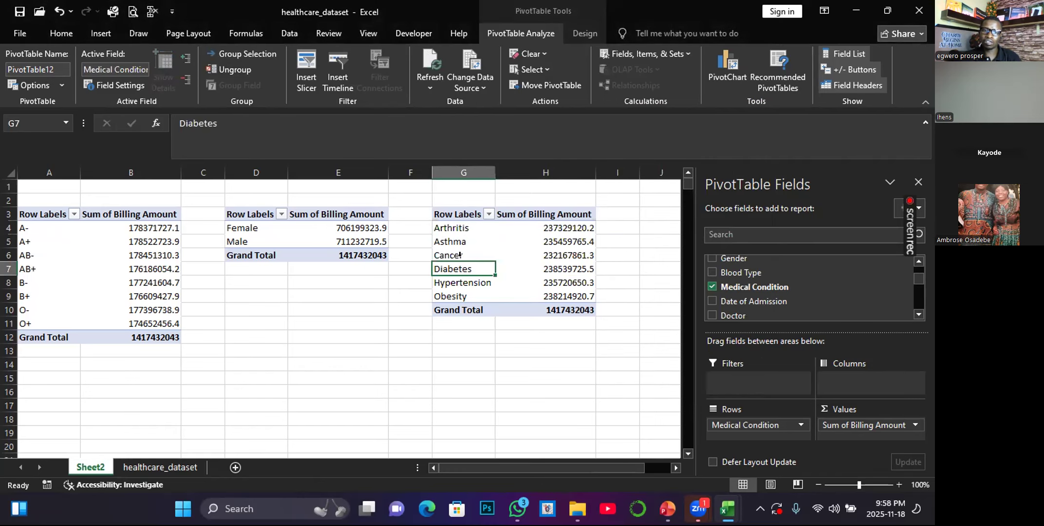
click(457, 215)
click(233, 120)
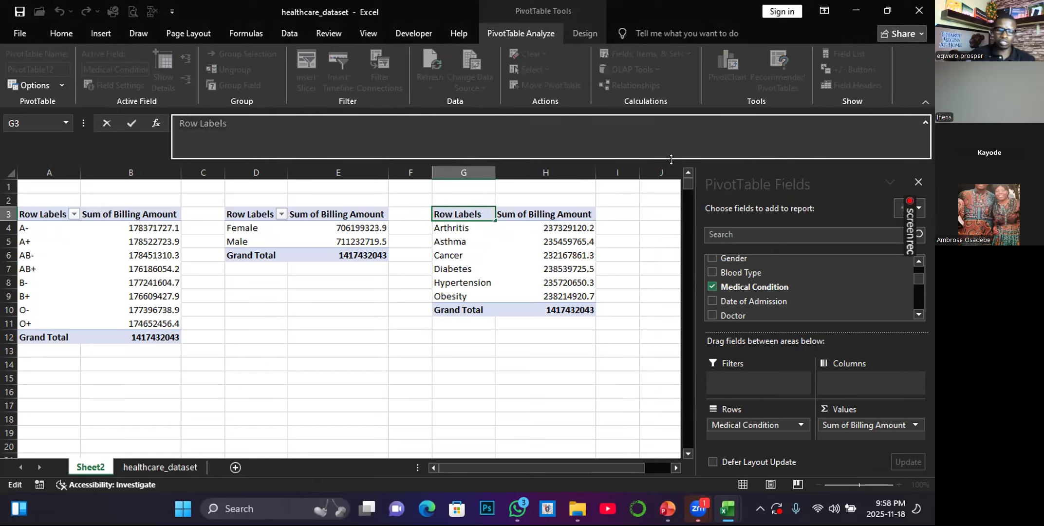
text(medical)
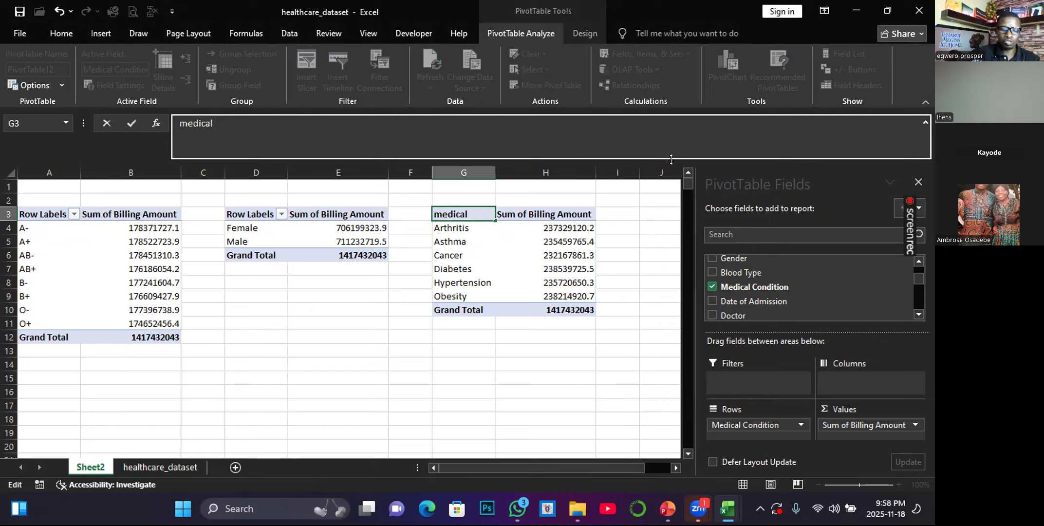
text( Condit)
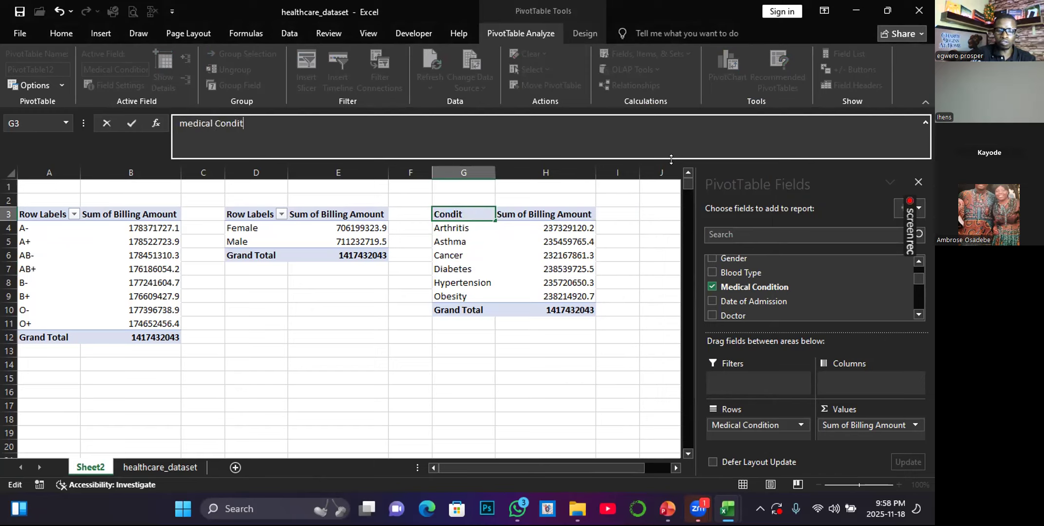
text(ion)
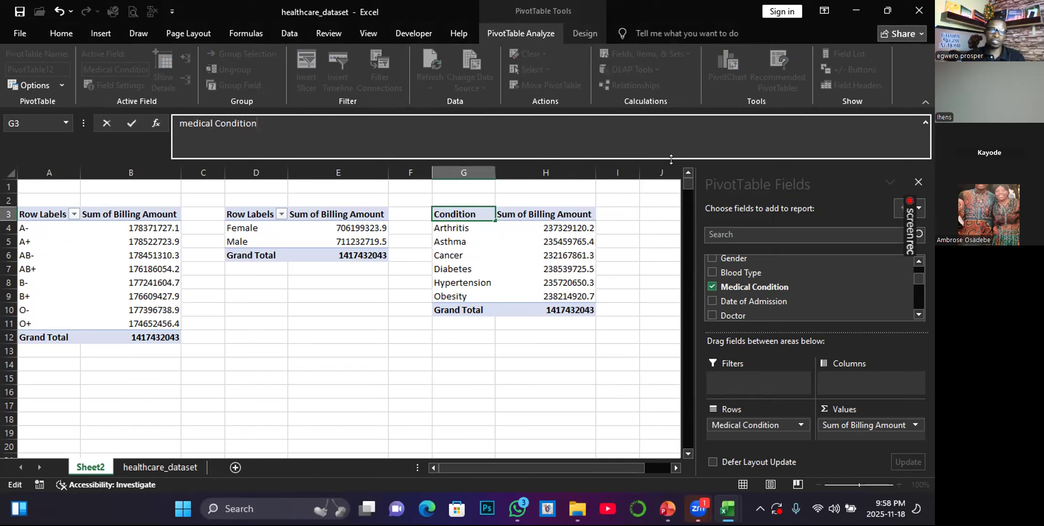
click(409, 294)
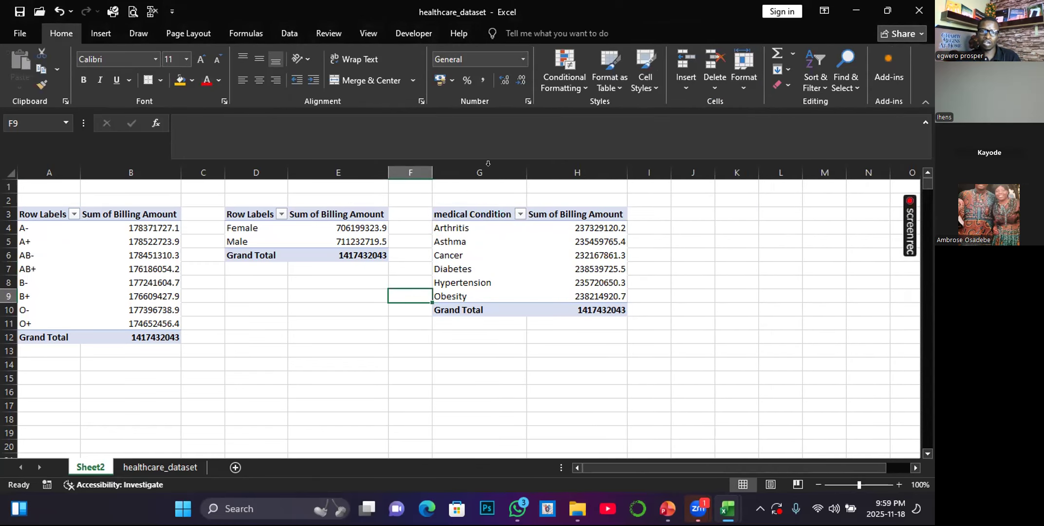
- Rename the row label header of the Gender PivotTable in D3 to "Sex"
drag(256, 227, 341, 228)
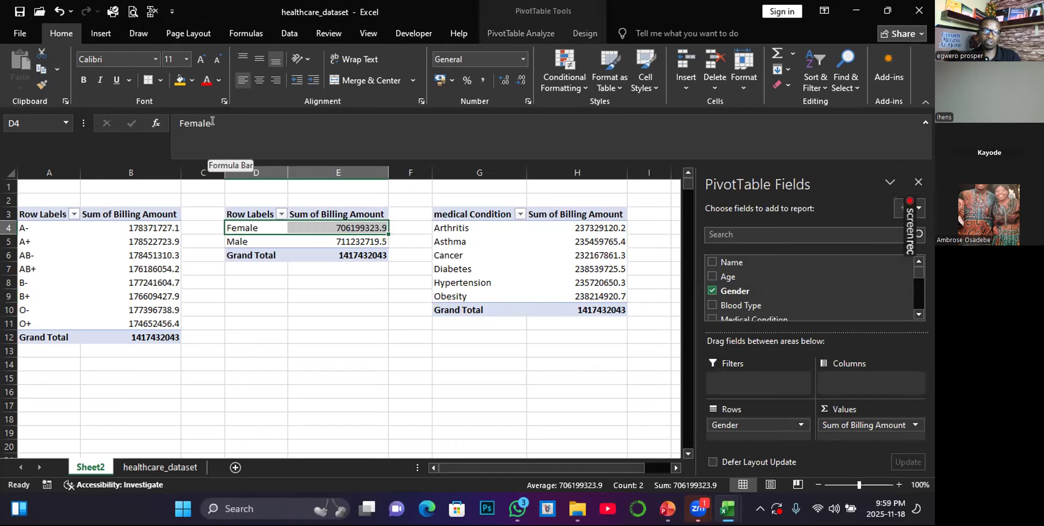
key(Up)
drag(227, 122, 174, 113)
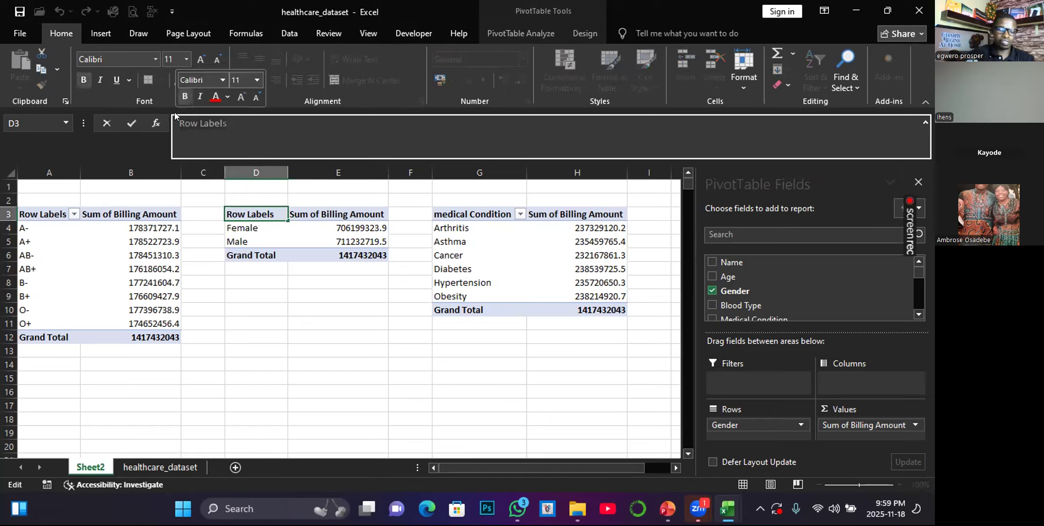
text(Sex)
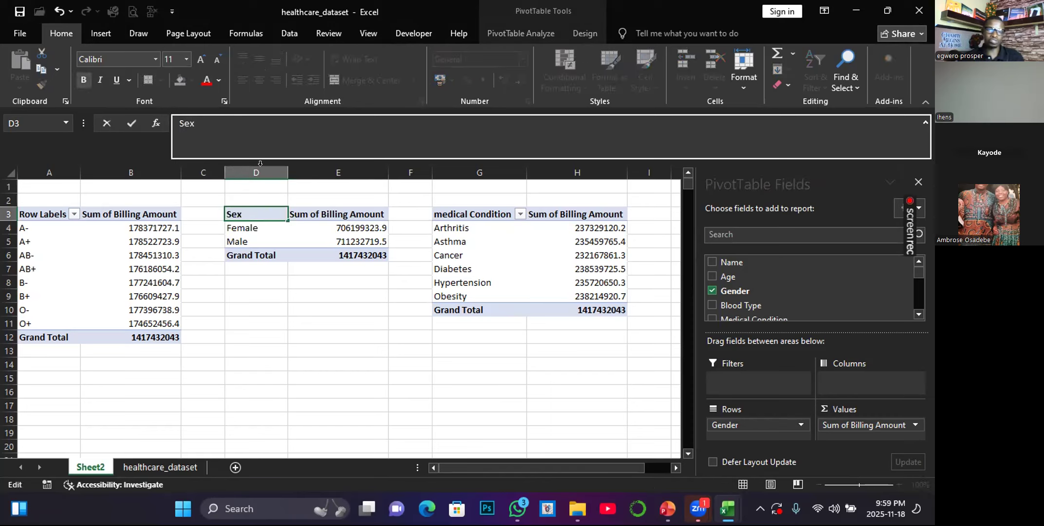
click(241, 310)
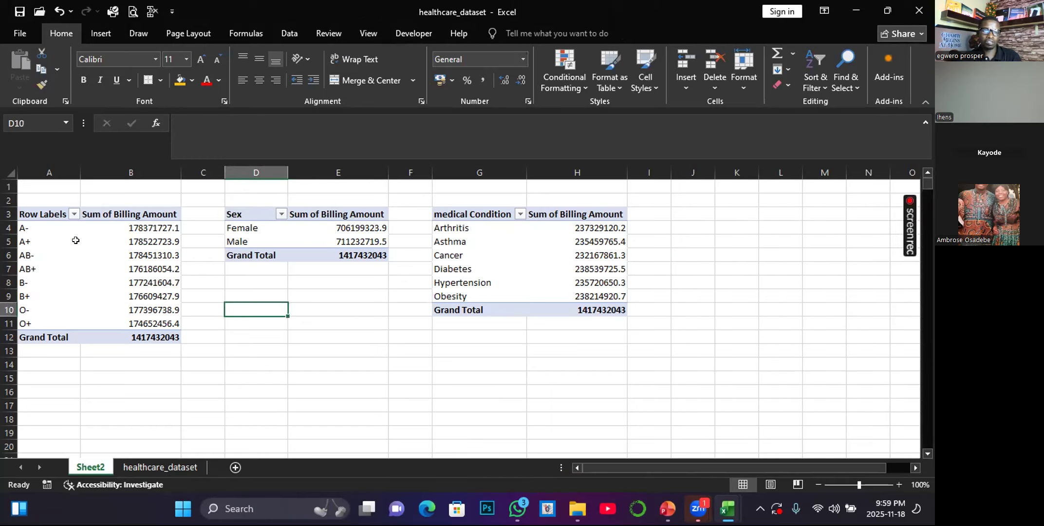
- Rename the row label header of the PivotTable in A3 to "Blood Type"
click(41, 213)
click(177, 147)
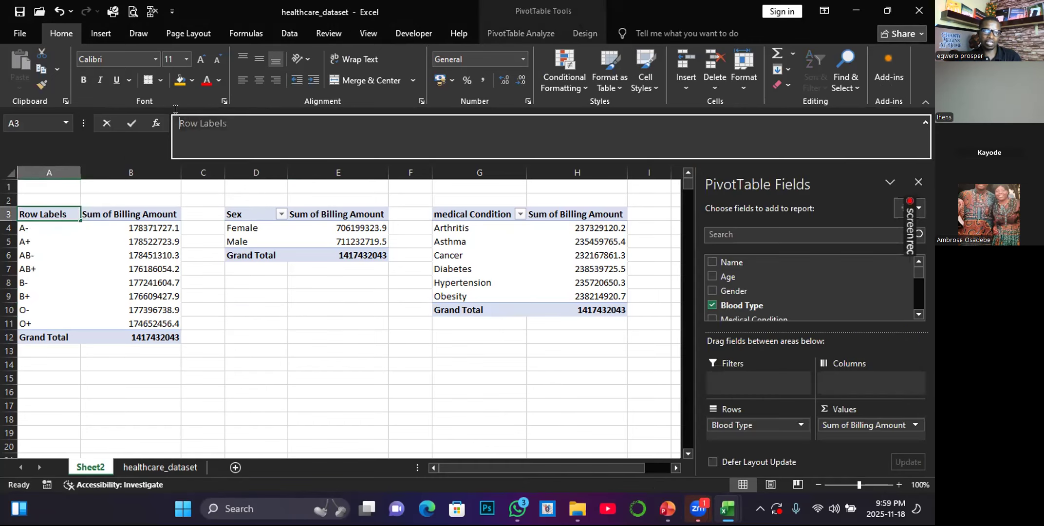
text(B)
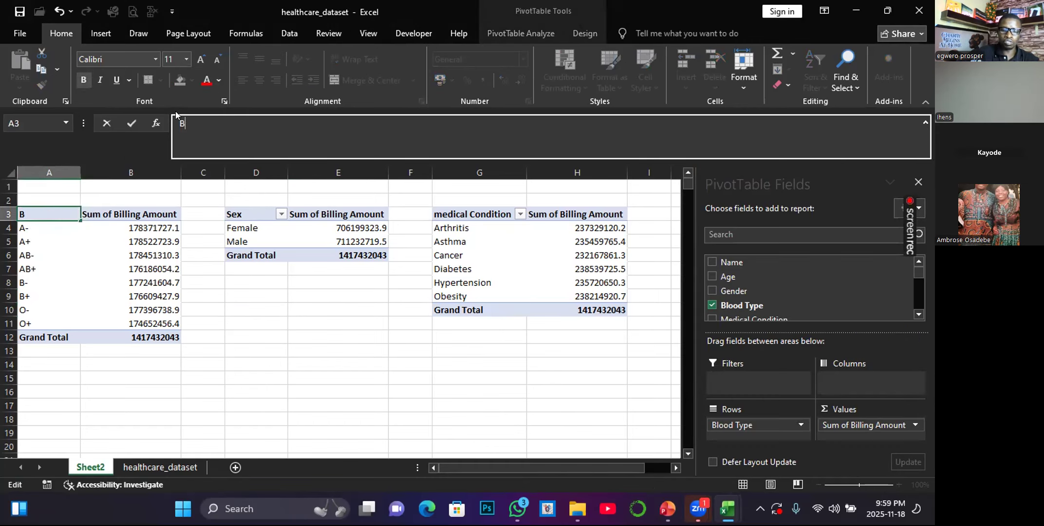
text(lood )
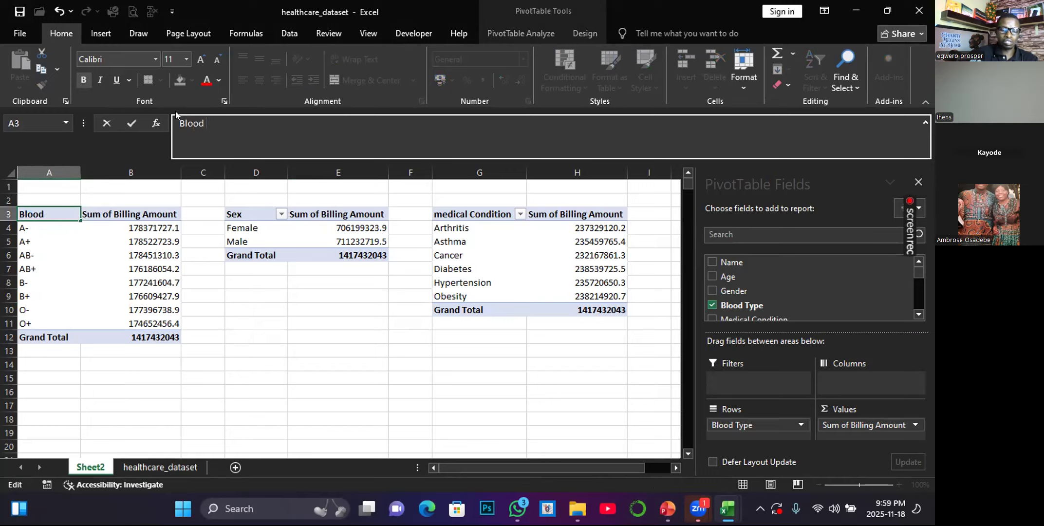
text(Type)
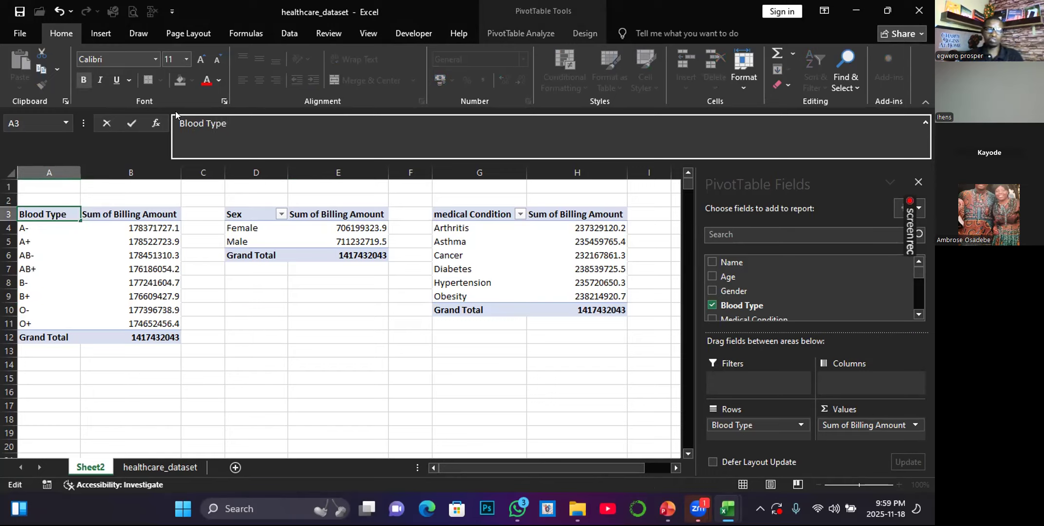
click(207, 308)
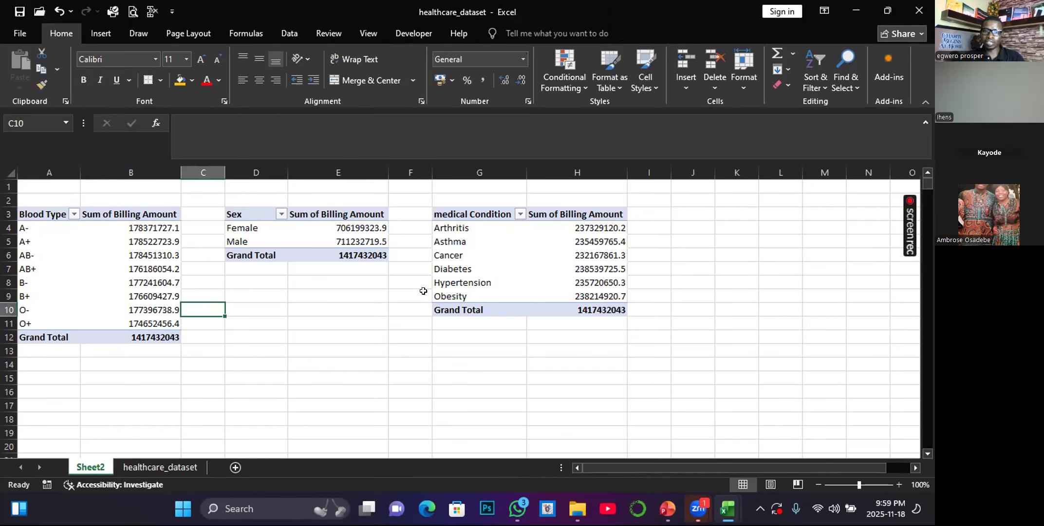
- Insert an Admission Type slicer for the Medical Condition PivotTable, placed just beside that table and shortened to about 1.63" in height
click(588, 250)
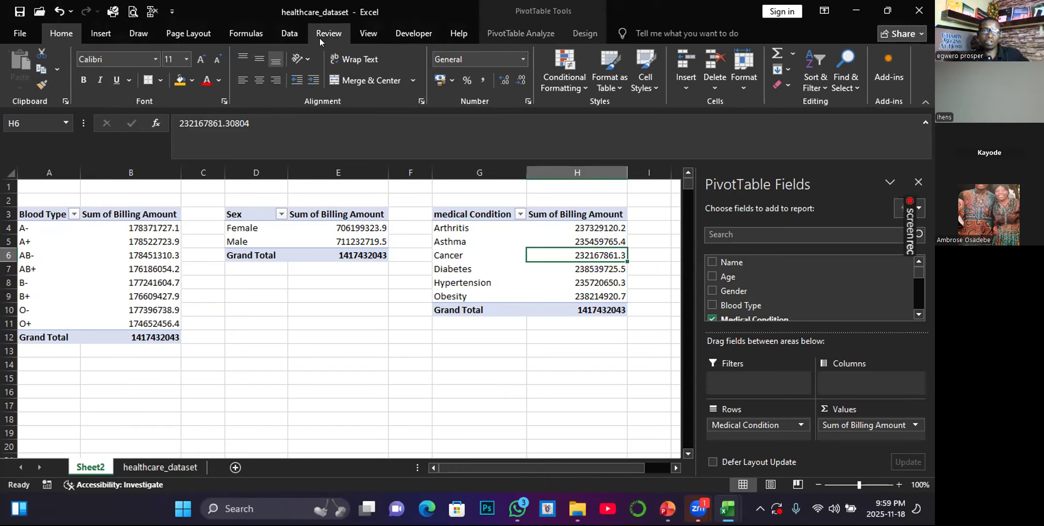
click(509, 32)
click(308, 68)
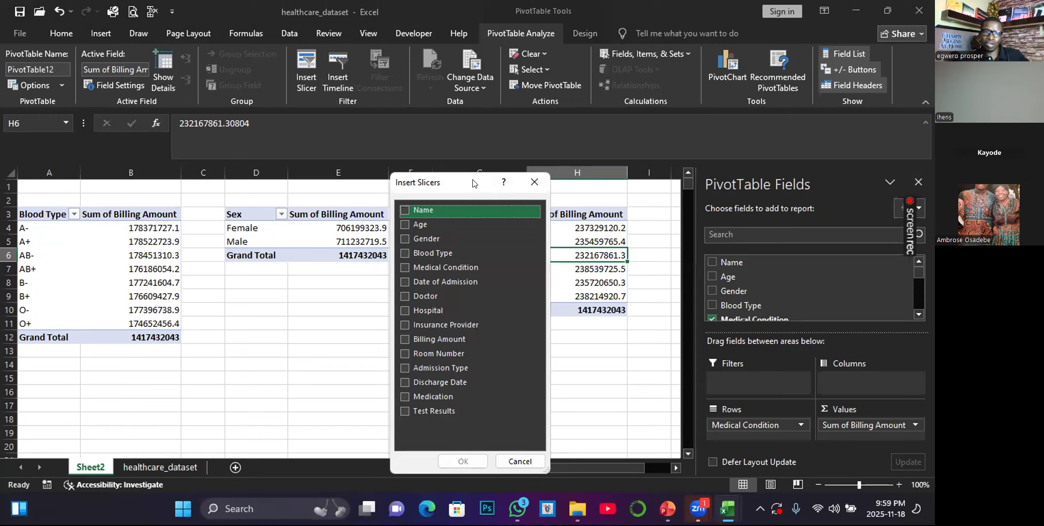
drag(473, 182, 114, 27)
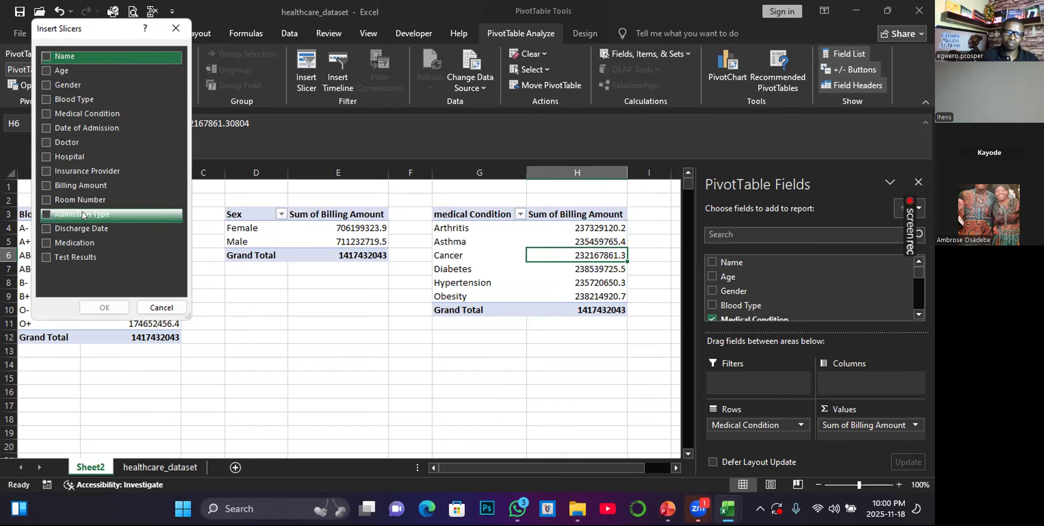
click(45, 215)
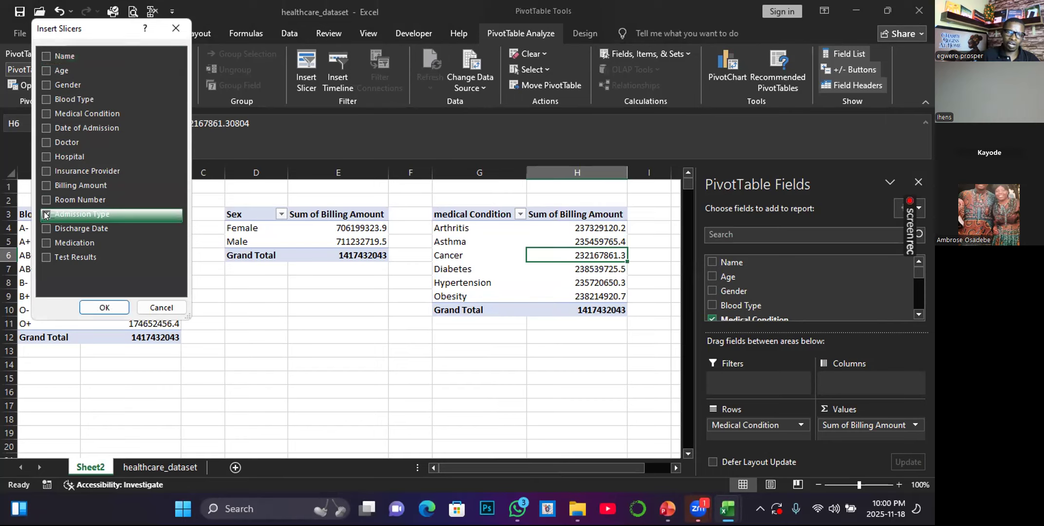
click(105, 307)
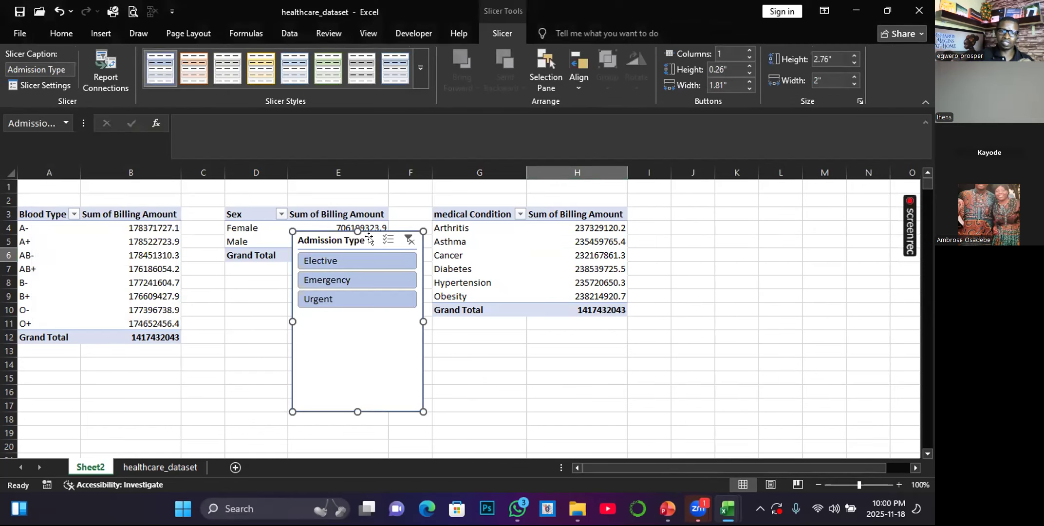
drag(371, 229, 729, 204)
drag(711, 386, 716, 309)
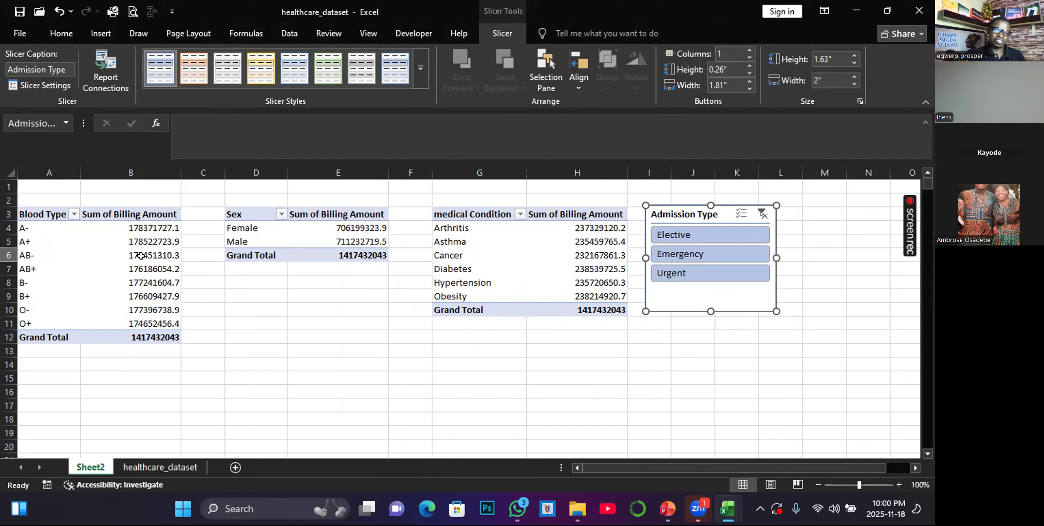
- Filter the Medical Condition PivotTable to Elective admissions with the slicer, and clear that filter
mouse_move(140, 257)
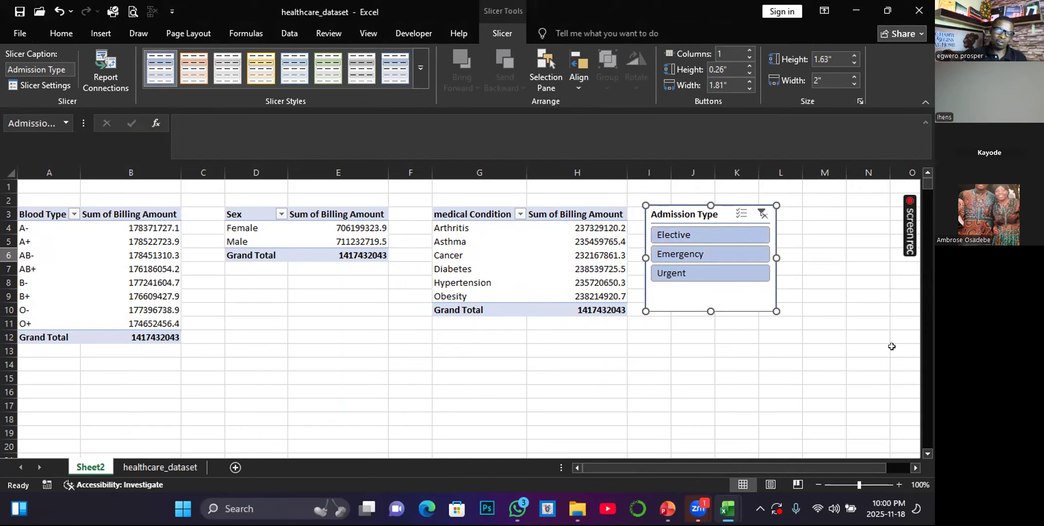
click(683, 234)
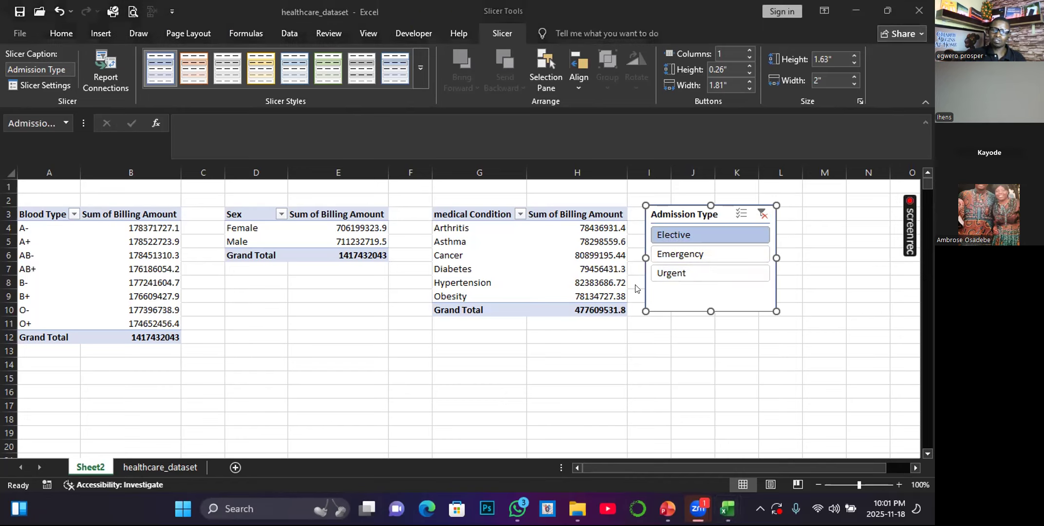
click(762, 217)
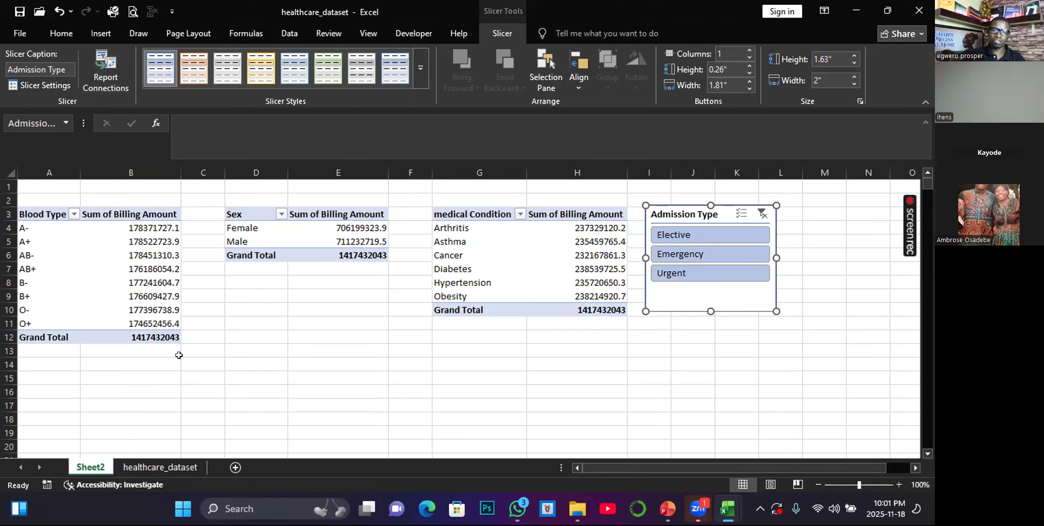
- Connect the Admission Type slicer to PivotTable10 and PivotTable11 in addition to PivotTable12
click(114, 69)
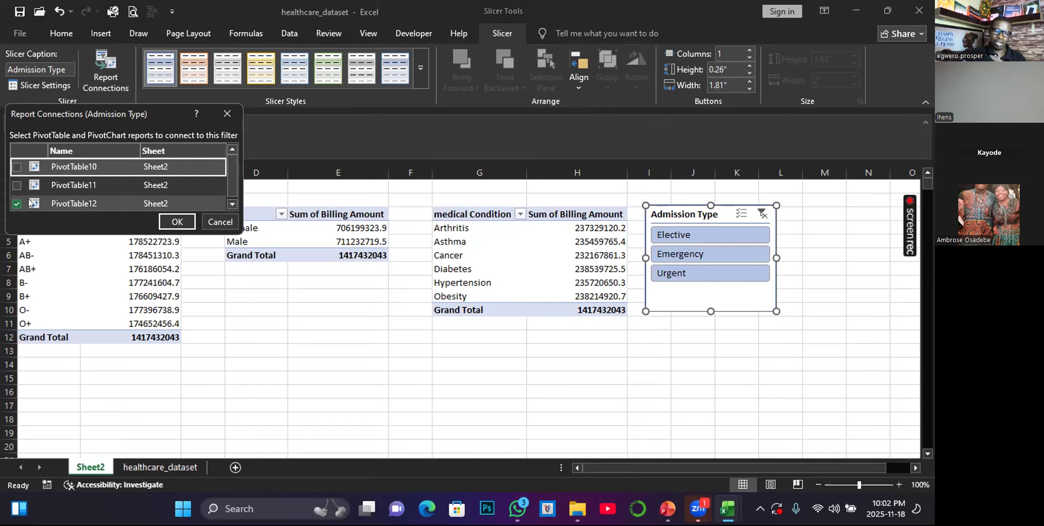
click(16, 185)
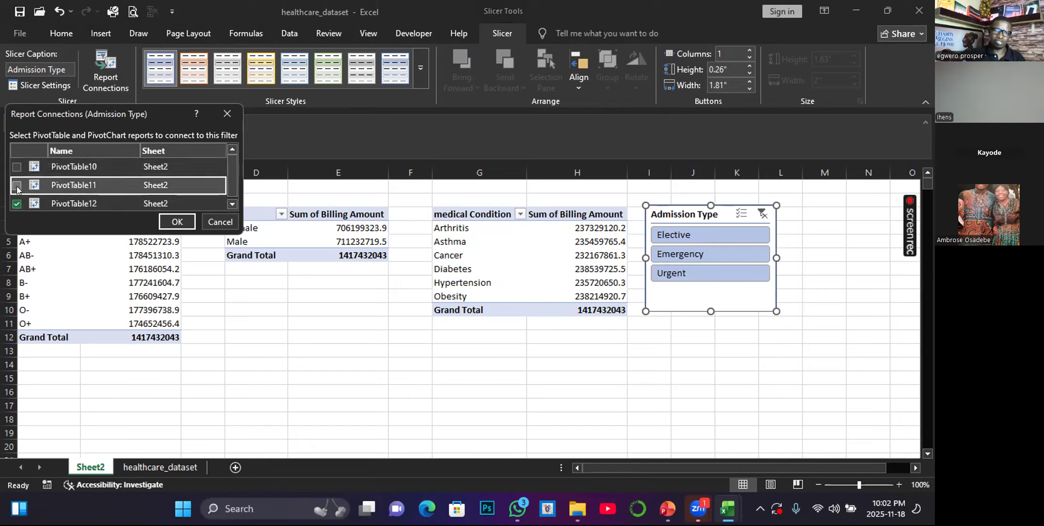
click(17, 167)
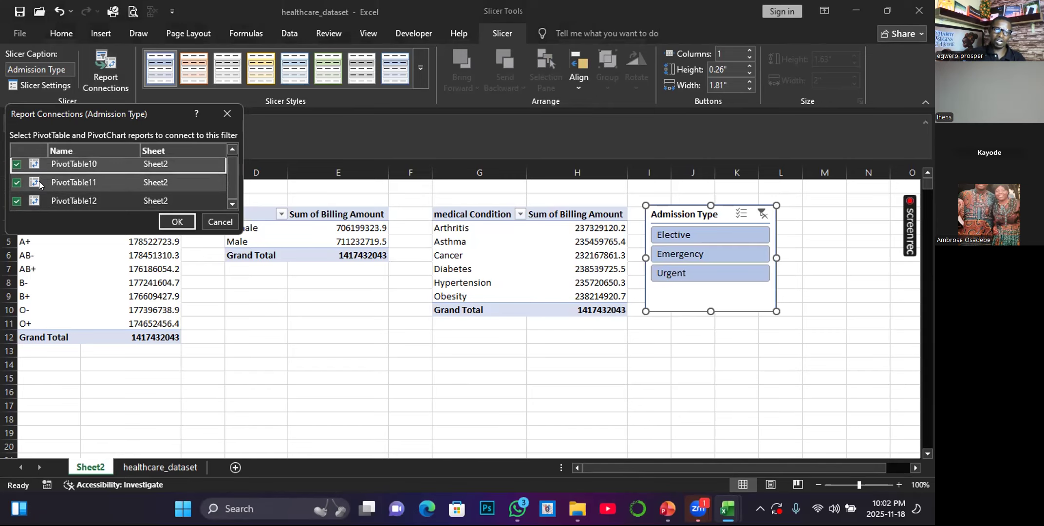
click(170, 221)
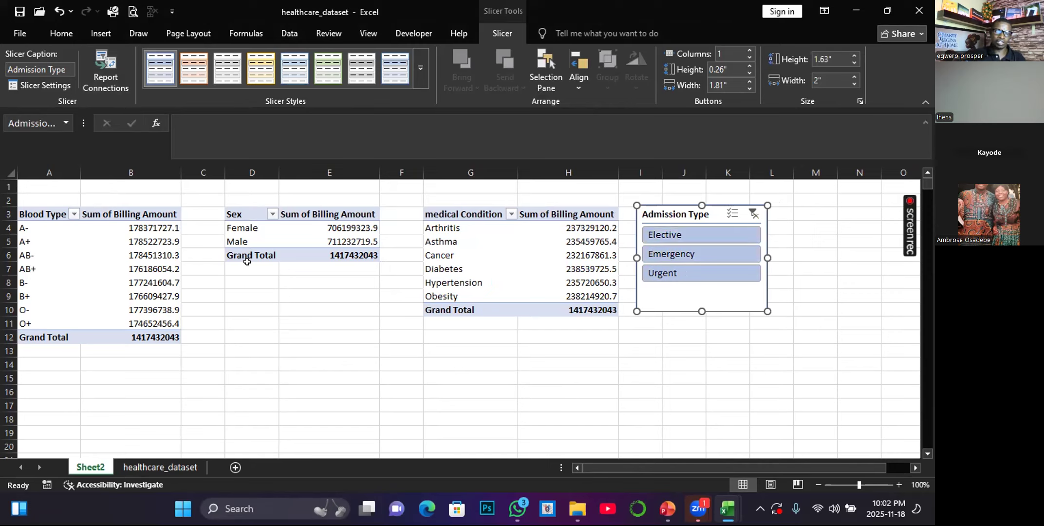
- Insert a Clustered Column PivotChart based on the Gender PivotTable
click(346, 228)
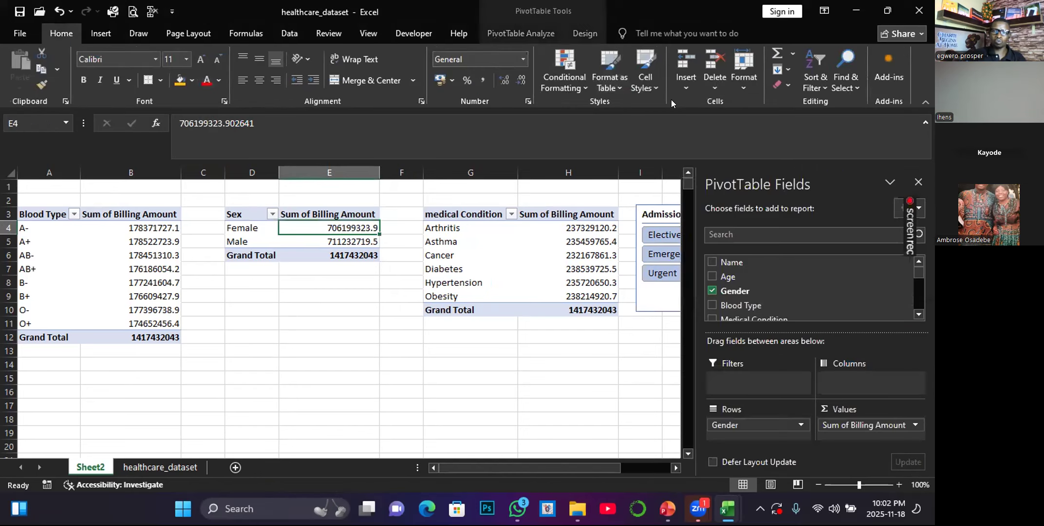
click(539, 34)
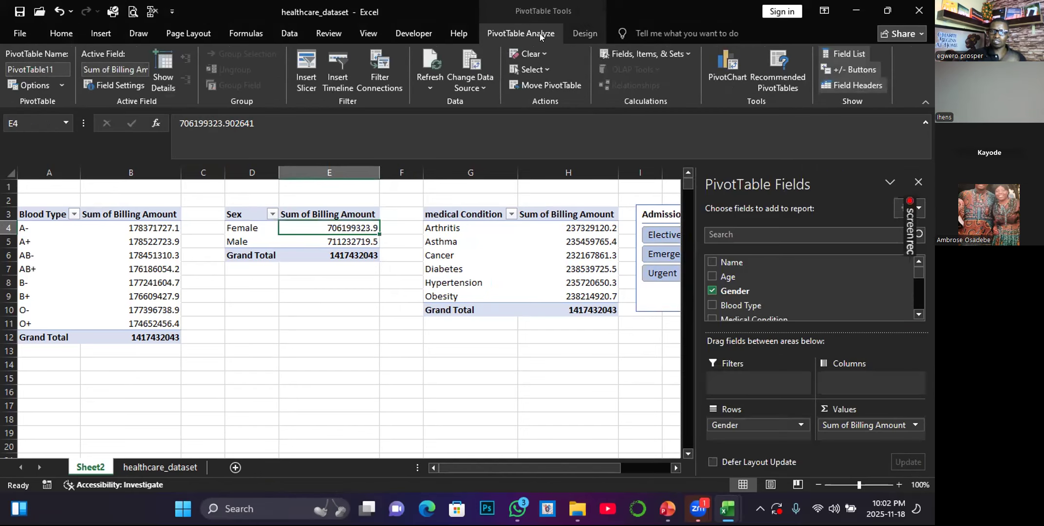
click(719, 61)
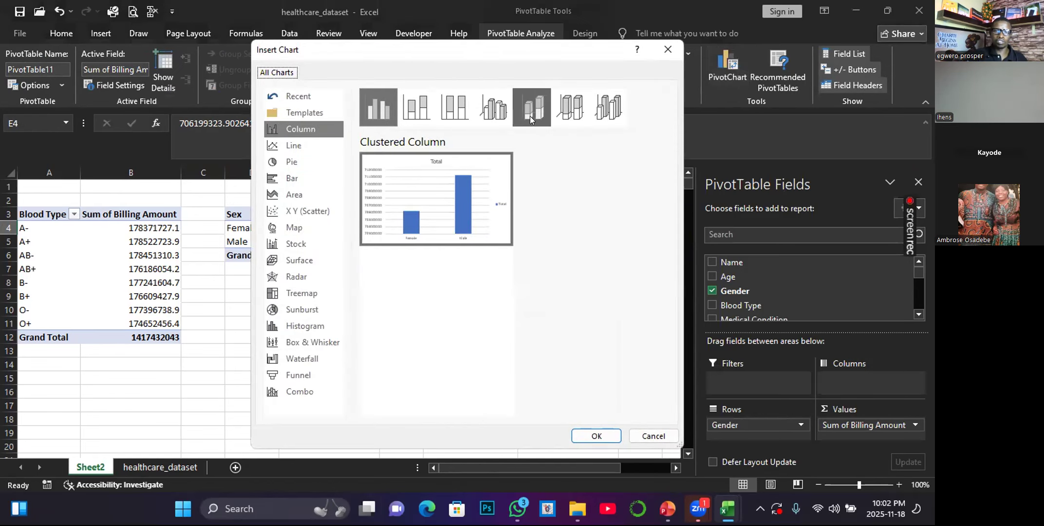
click(608, 111)
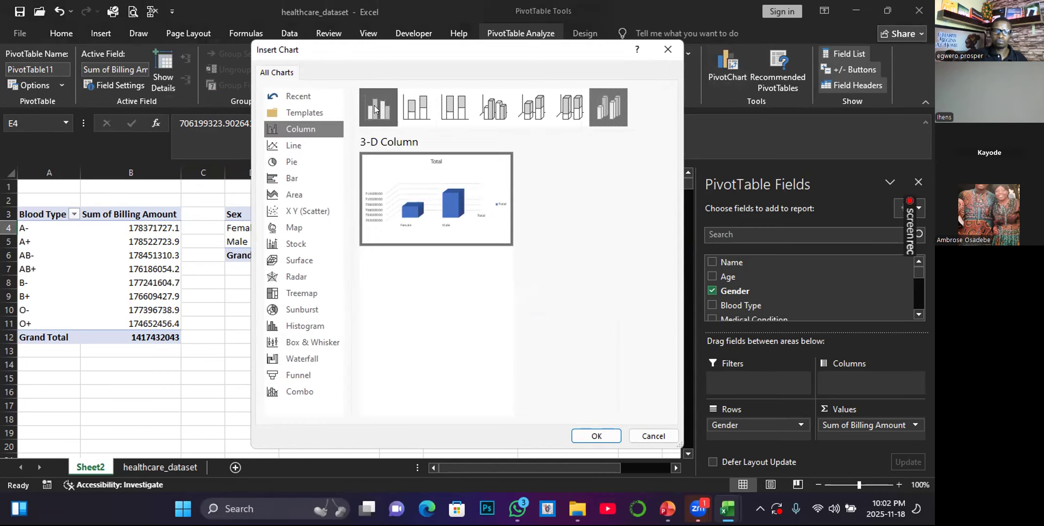
click(385, 106)
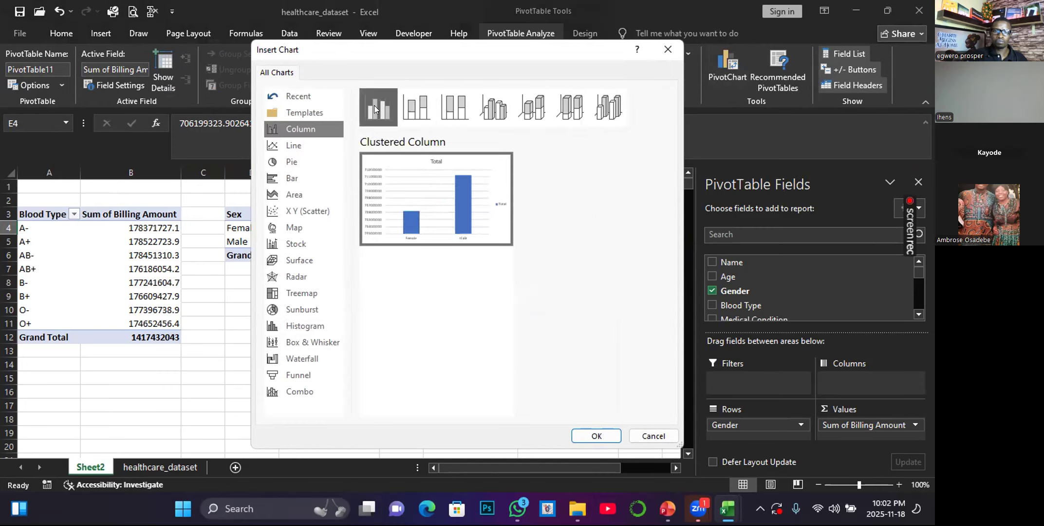
click(597, 427)
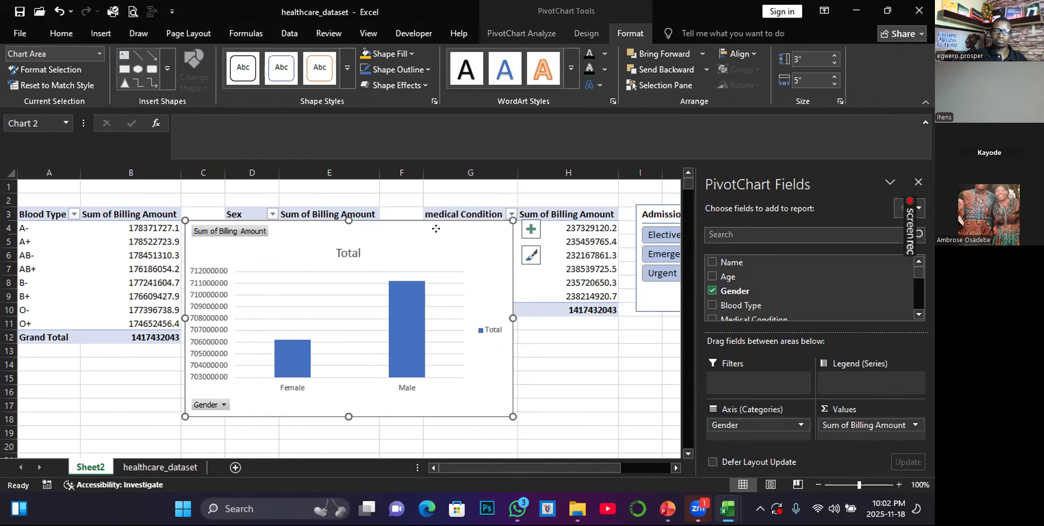
- Move the Gender chart below its PivotTable and shrink it to about 1.87" high by 3.52" wide
drag(436, 229, 434, 277)
drag(510, 270, 376, 271)
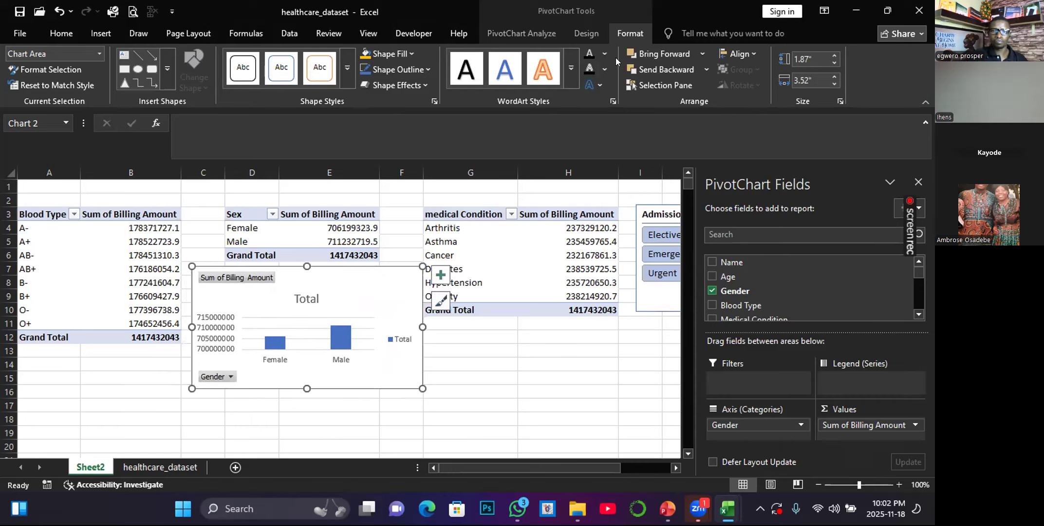
- Apply the fourth chart style, with a shaded grey background and data labels in wide columns, to the Gender chart
click(541, 33)
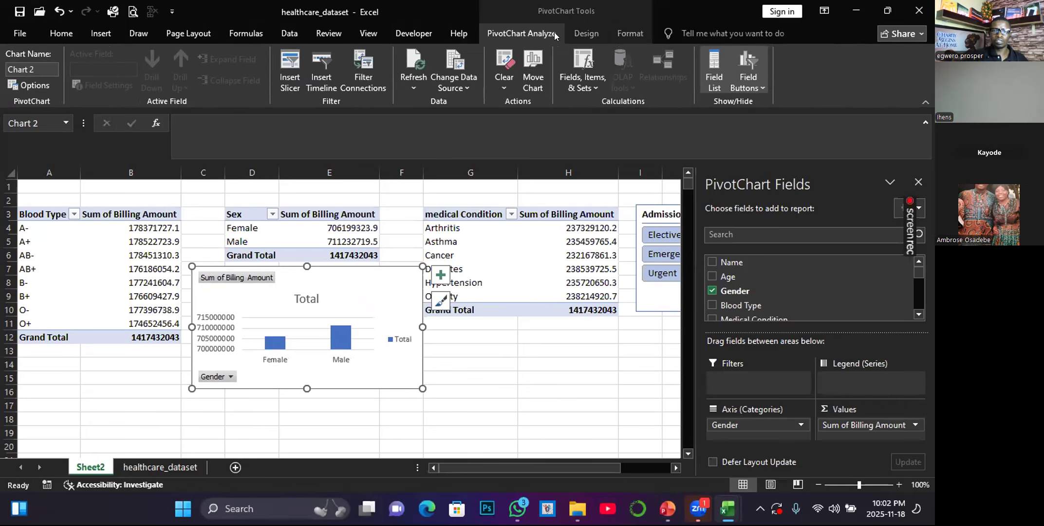
click(586, 33)
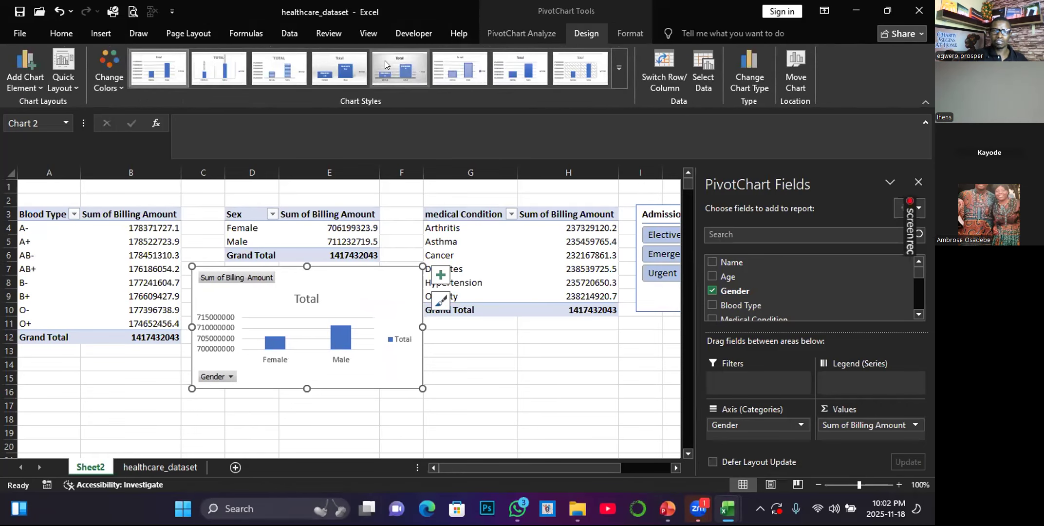
click(343, 57)
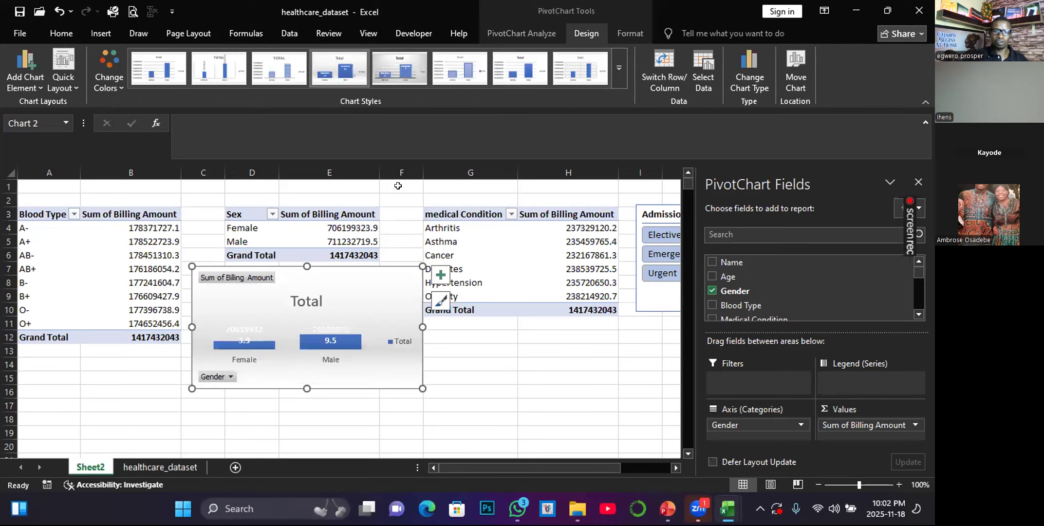
- Make the Gender chart slightly taller and shift it down a little, and narrow the fields pane to uncover the Admission Type slicer
drag(304, 389, 302, 405)
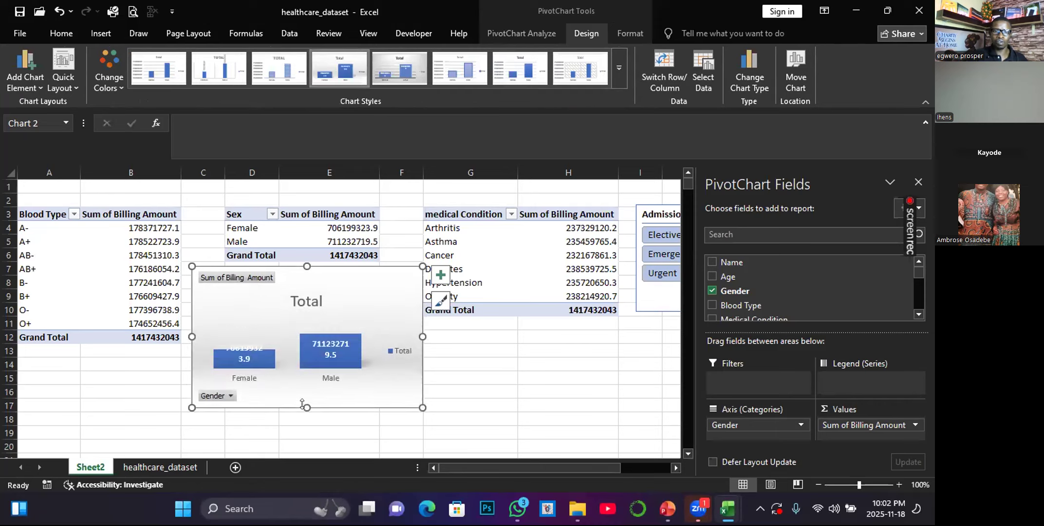
mouse_move(337, 278)
mouse_down()
mouse_move(329, 296)
mouse_move(336, 283)
mouse_up()
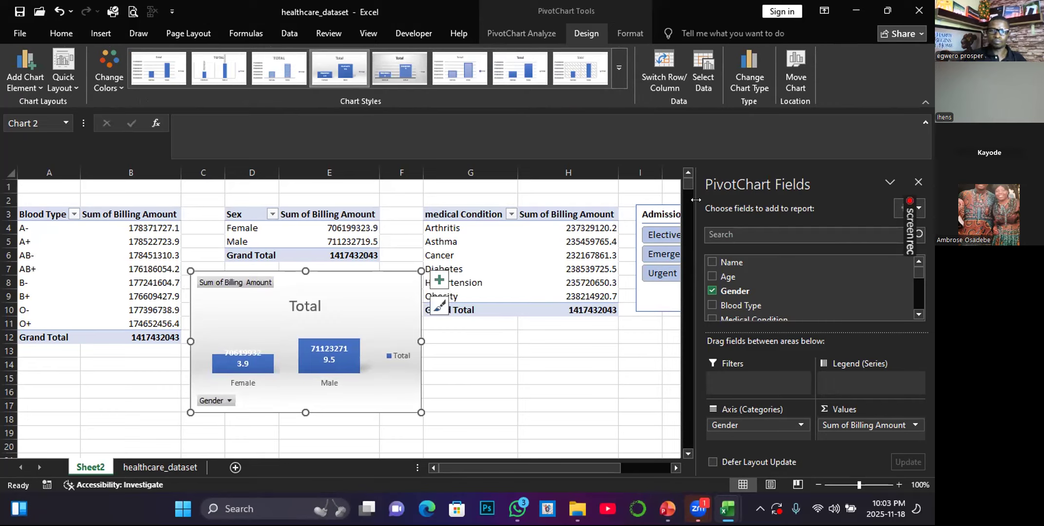
drag(696, 199, 772, 194)
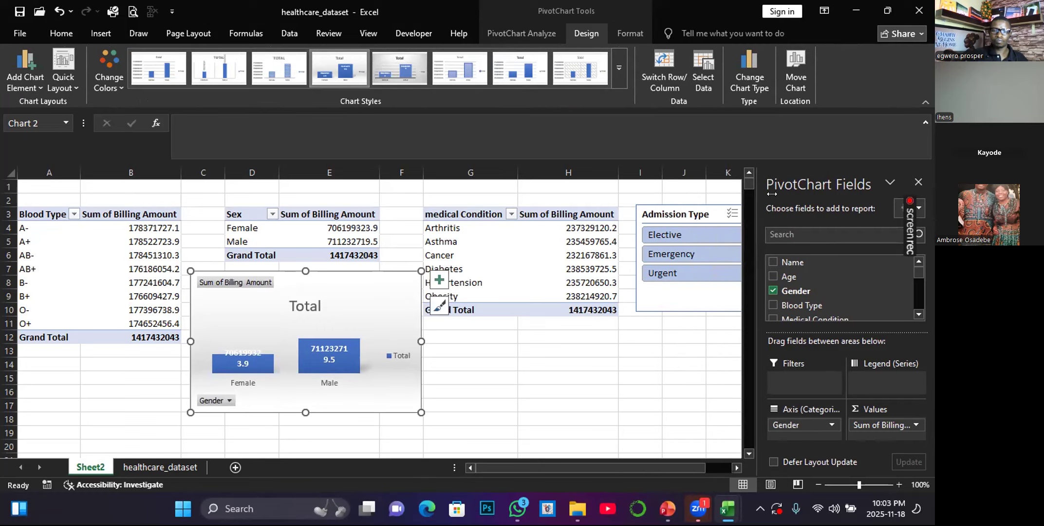
- Filter the PivotTables and Gender chart by Elective, Emergency and Urgent admissions in turn
click(672, 232)
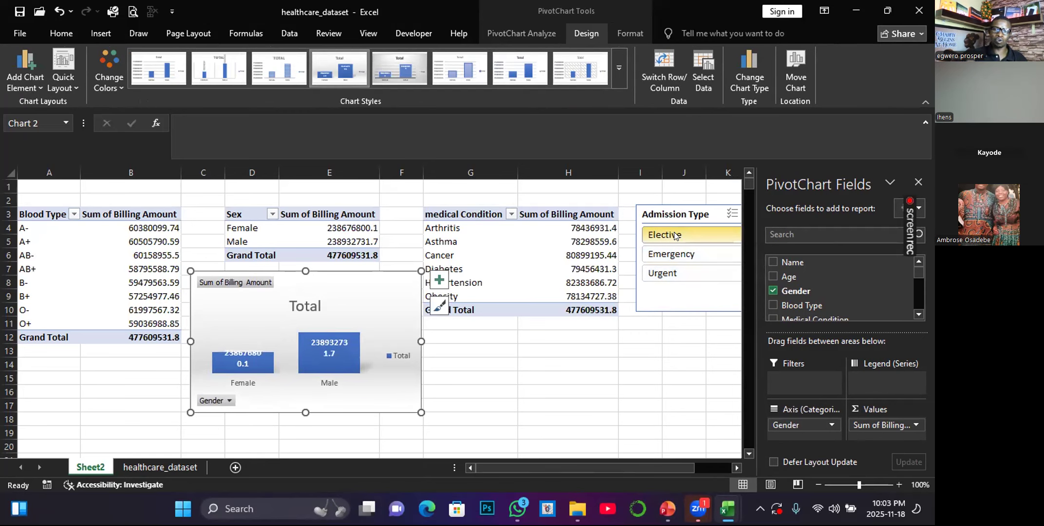
click(682, 252)
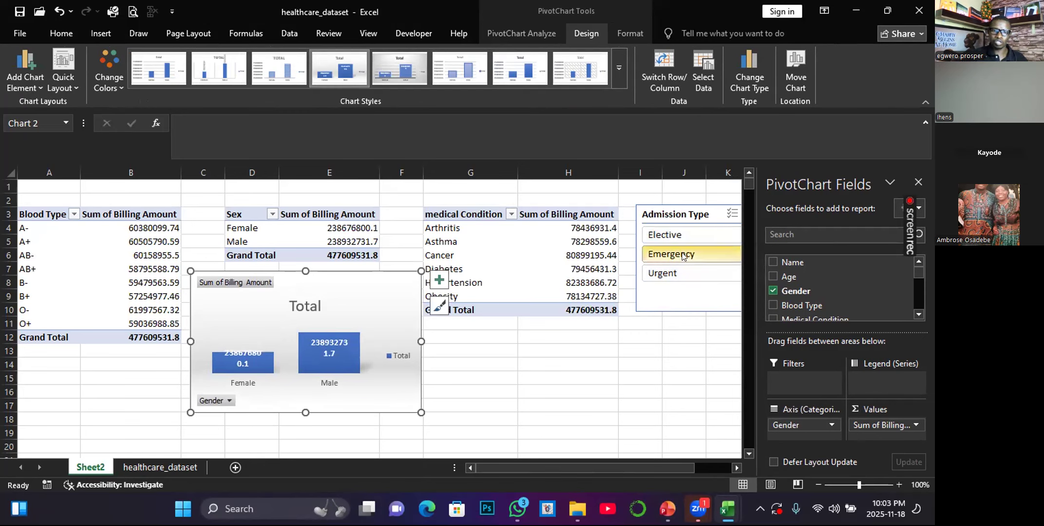
click(669, 277)
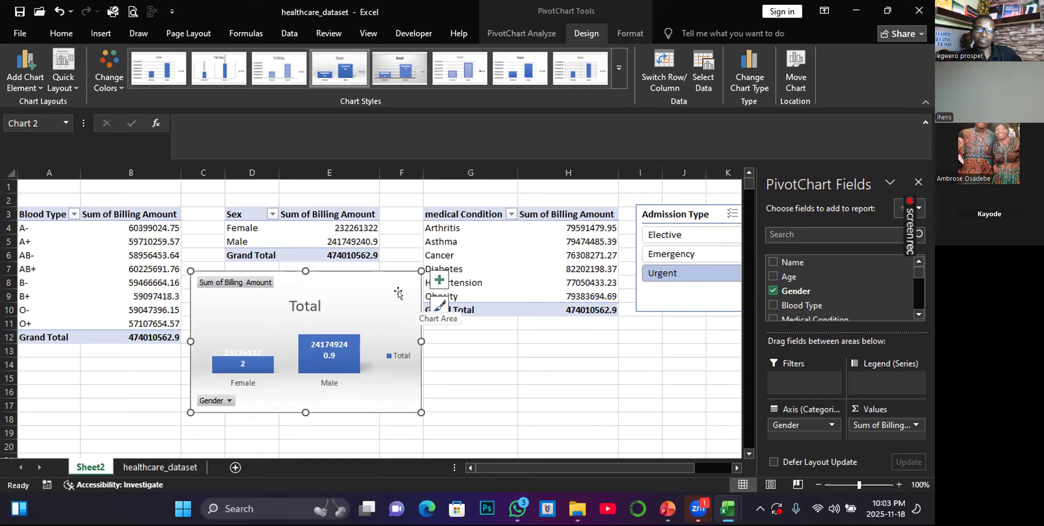
- Shrink the Gender chart slightly from its upper corner and clear the Admission Type slicer's filter
drag(421, 270, 369, 289)
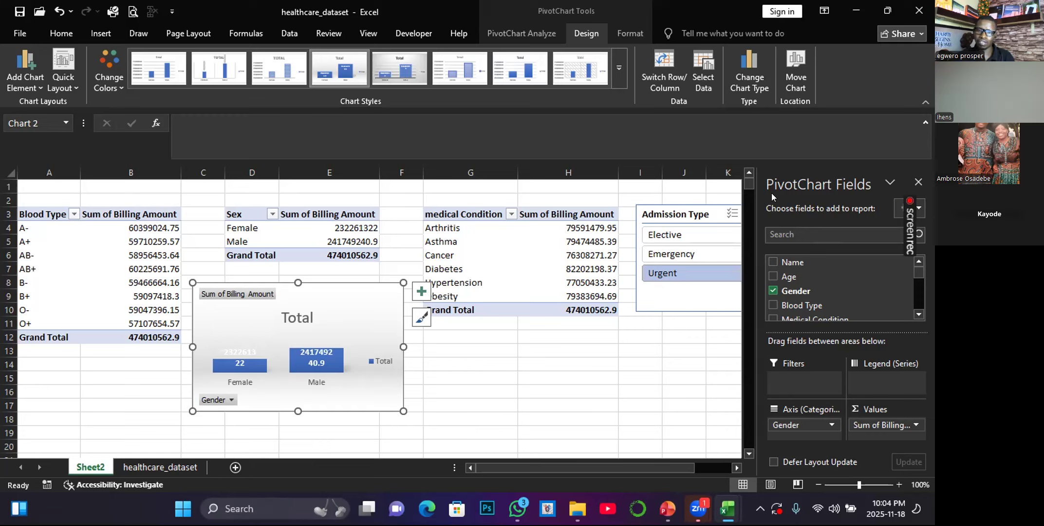
click(699, 206)
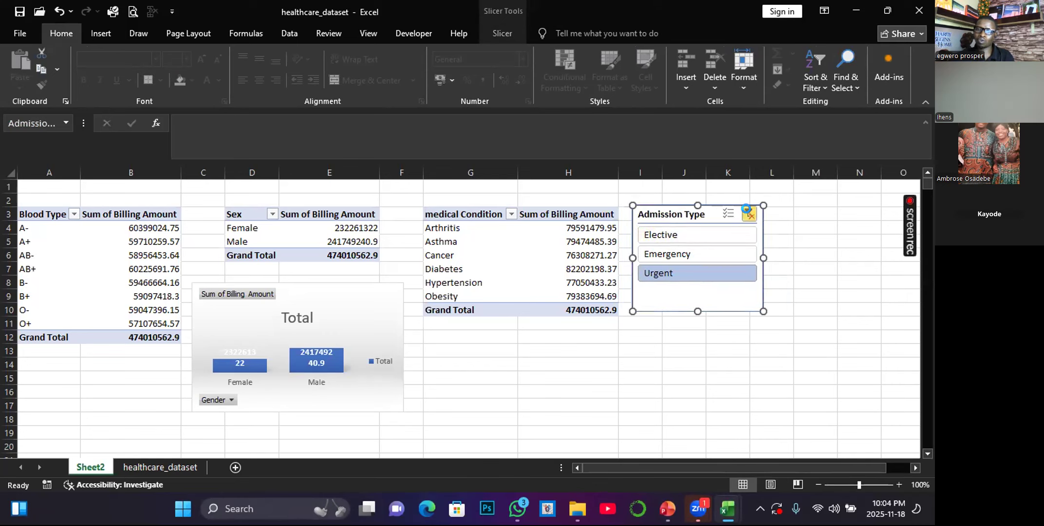
click(748, 212)
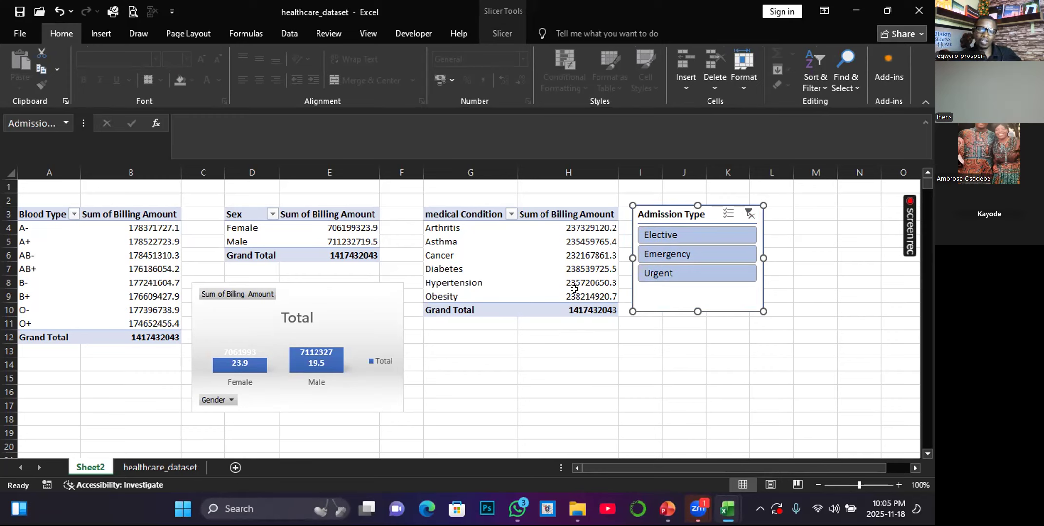
- Insert an Age slicer for the Blood Type PivotTable and place it just below the Medical Condition PivotTable
click(573, 240)
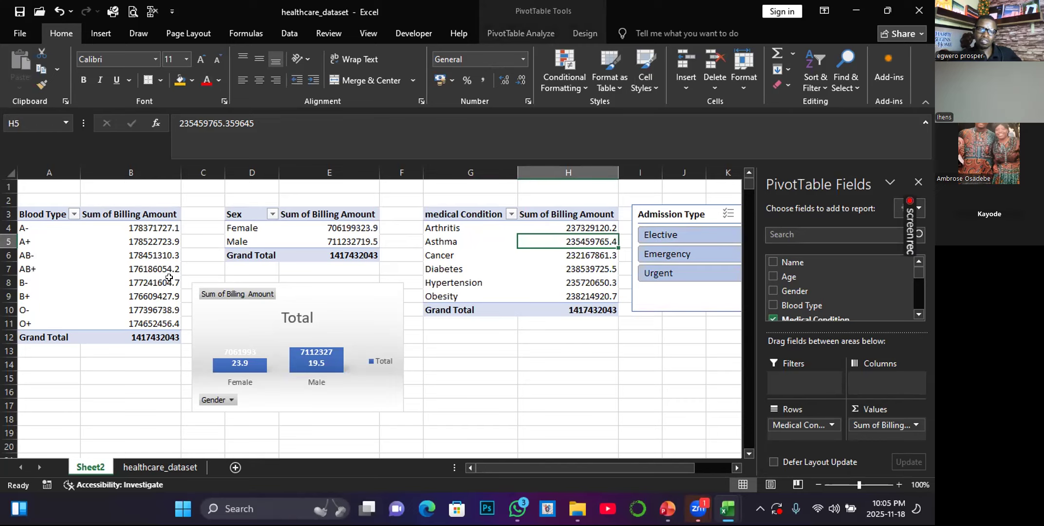
click(140, 281)
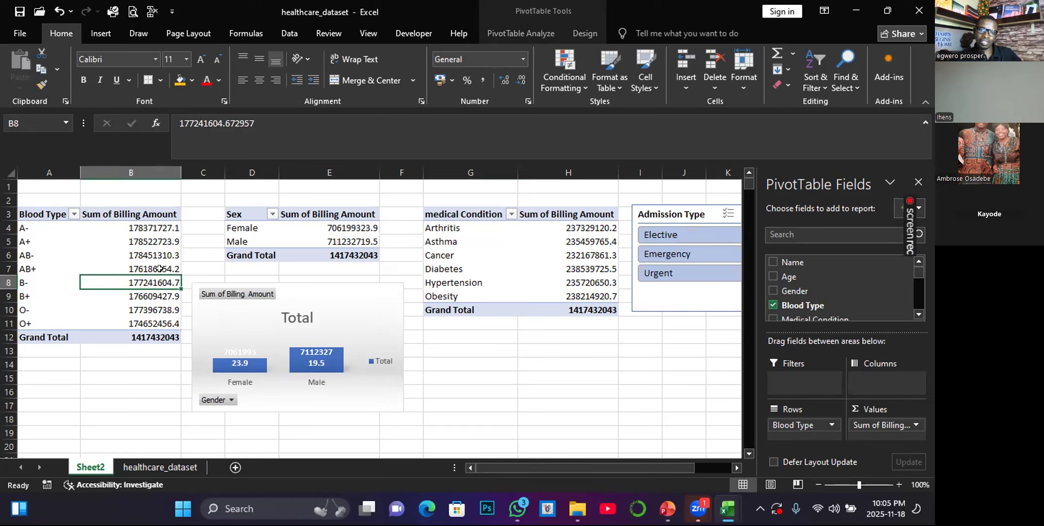
click(159, 269)
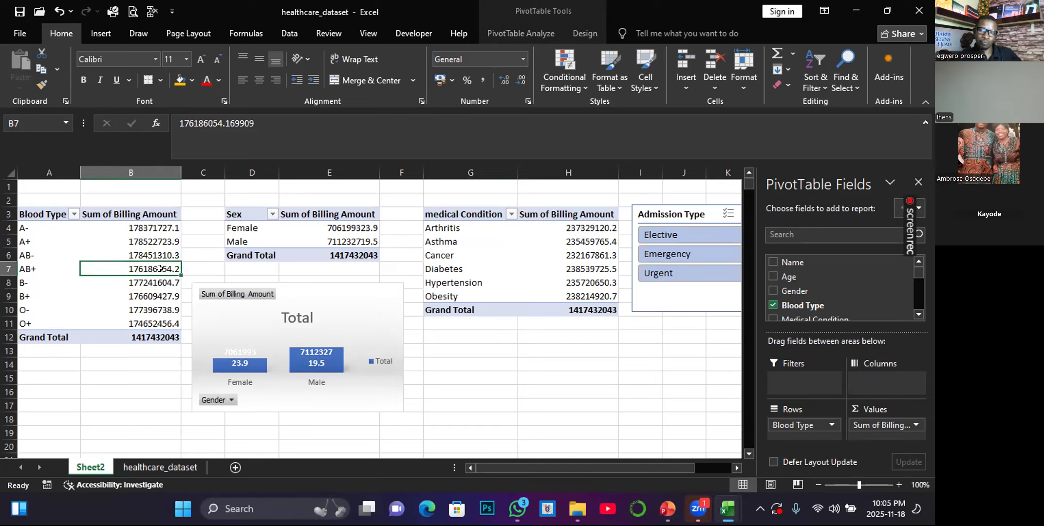
click(521, 32)
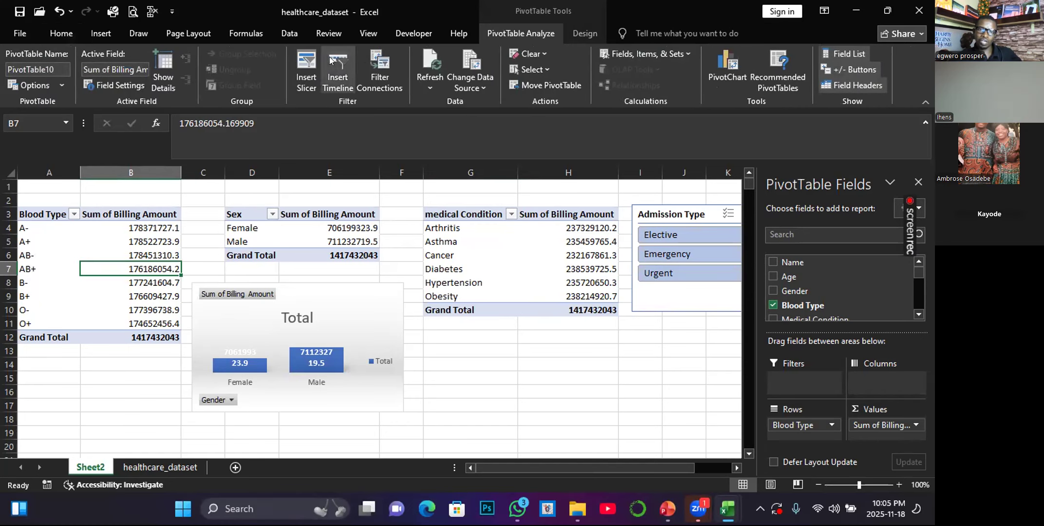
click(307, 73)
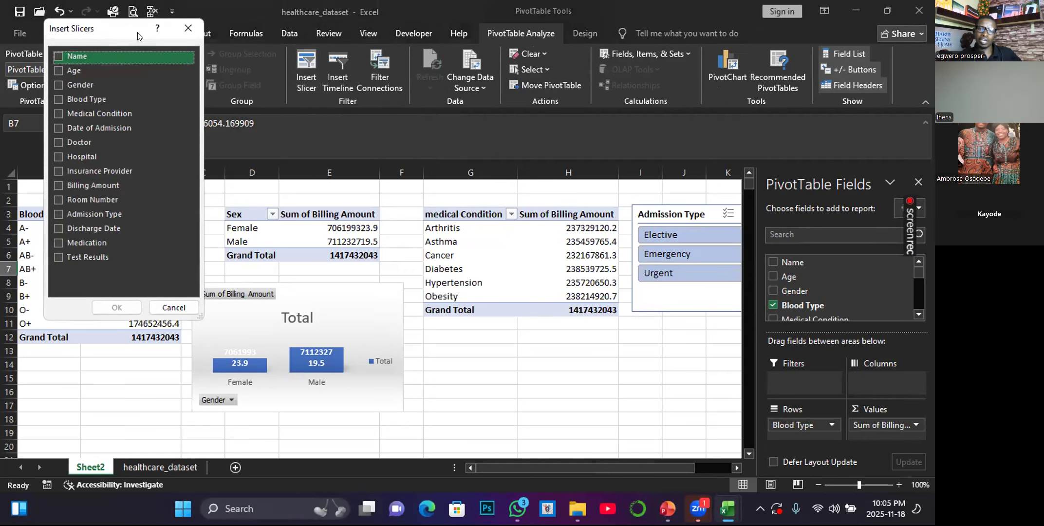
drag(137, 37, 565, 71)
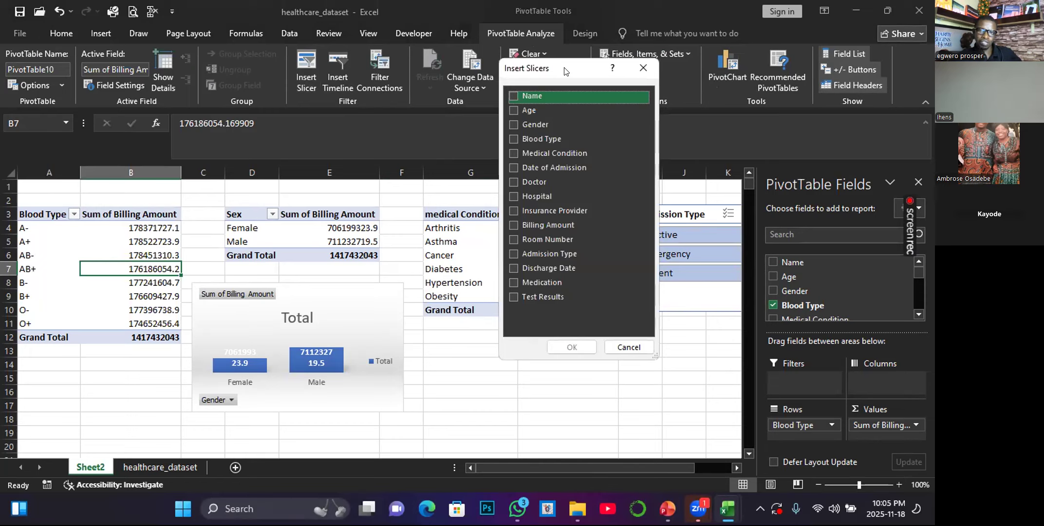
click(515, 106)
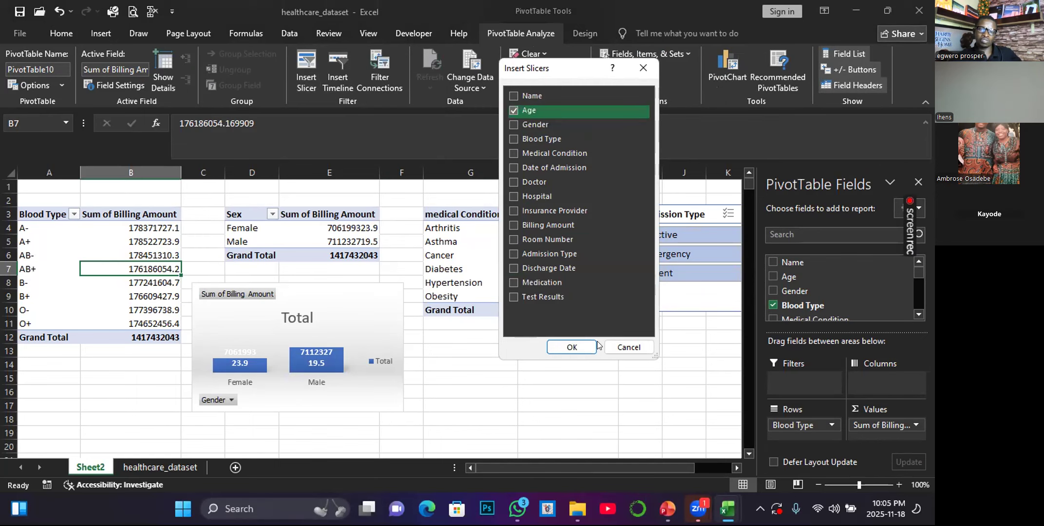
click(567, 347)
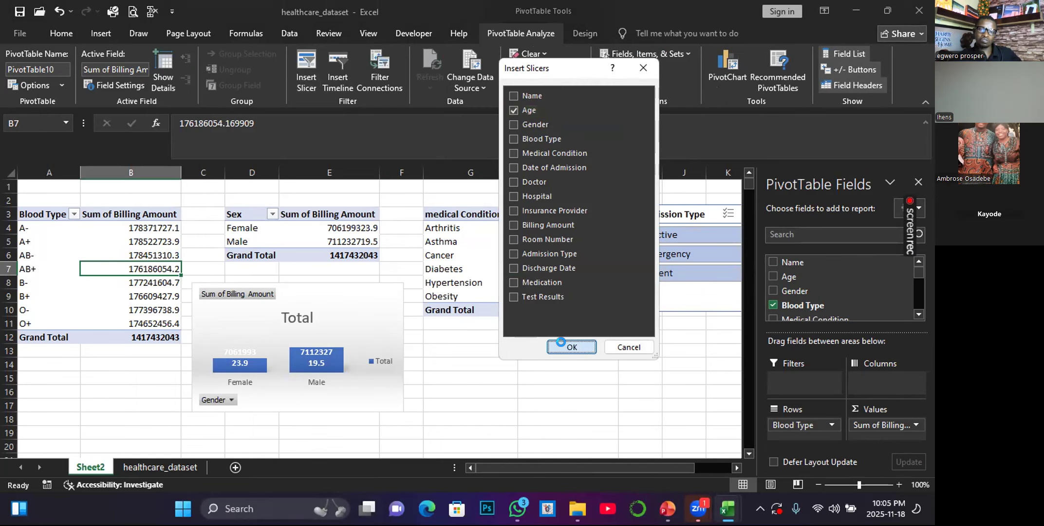
drag(393, 241, 490, 326)
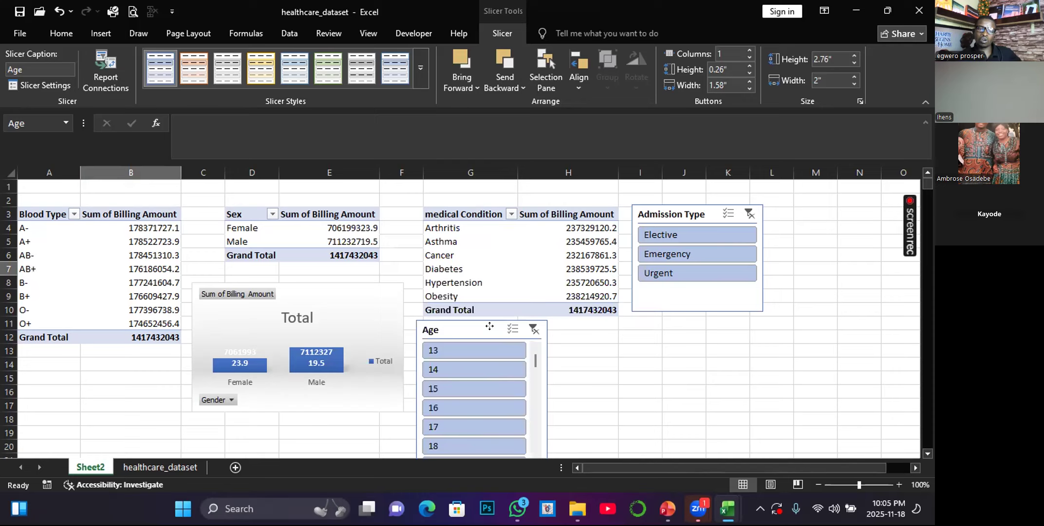
drag(490, 325, 490, 326)
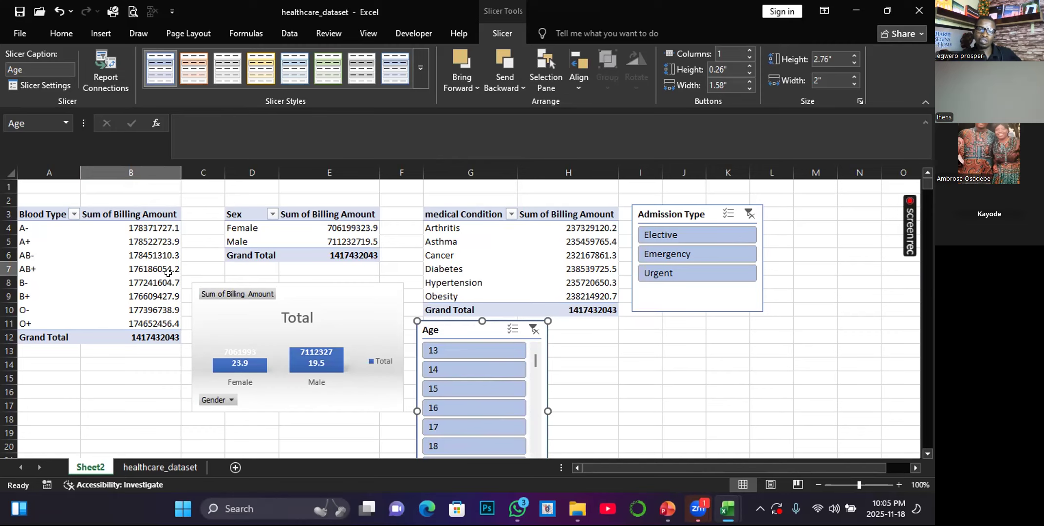
- Filter the Blood Type PivotTable by age 13 and by age 14 in turn
click(432, 354)
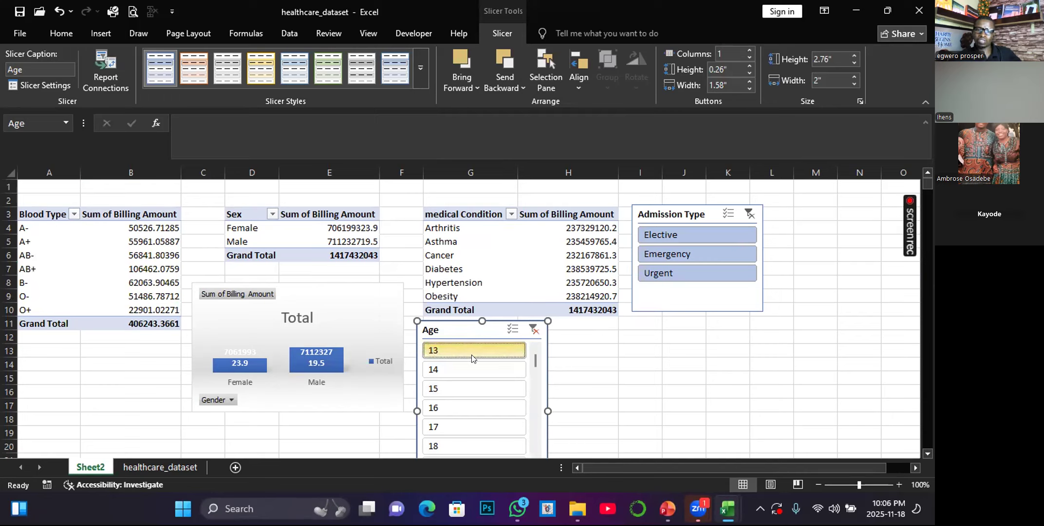
click(444, 371)
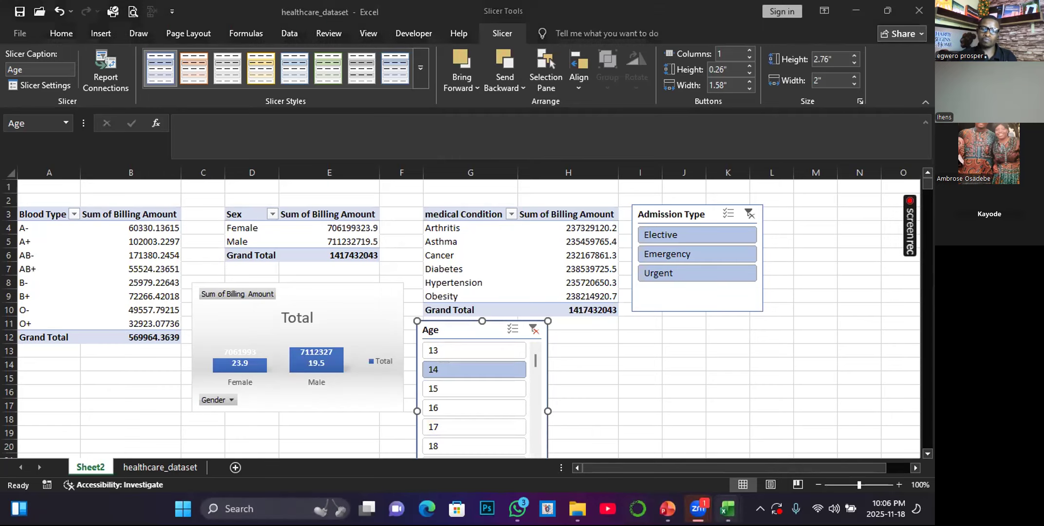
- Examine the filter commands available for the DEPT PivotTable in the SALARY DATA TODAY workbook, and return to healthcare_dataset
mouse_move(728, 508)
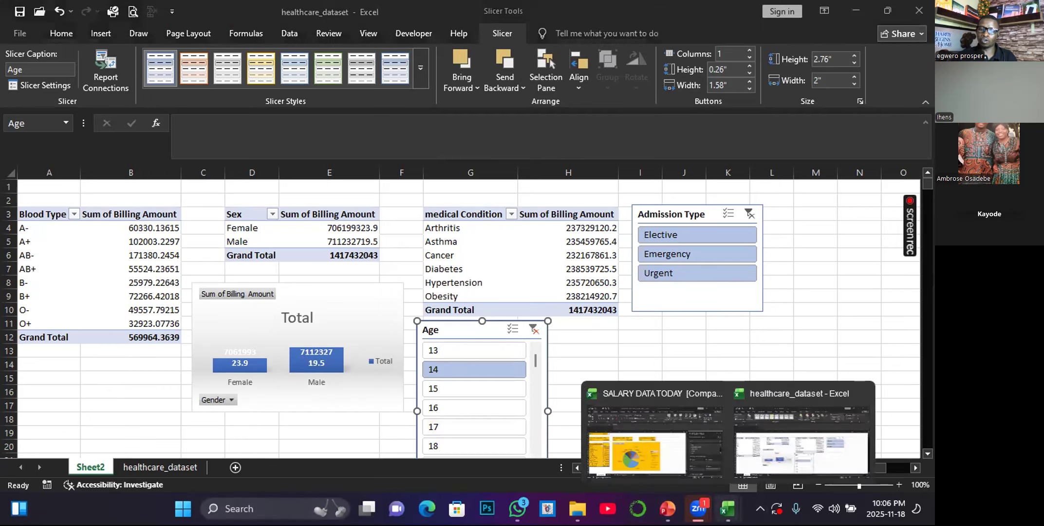
click(653, 458)
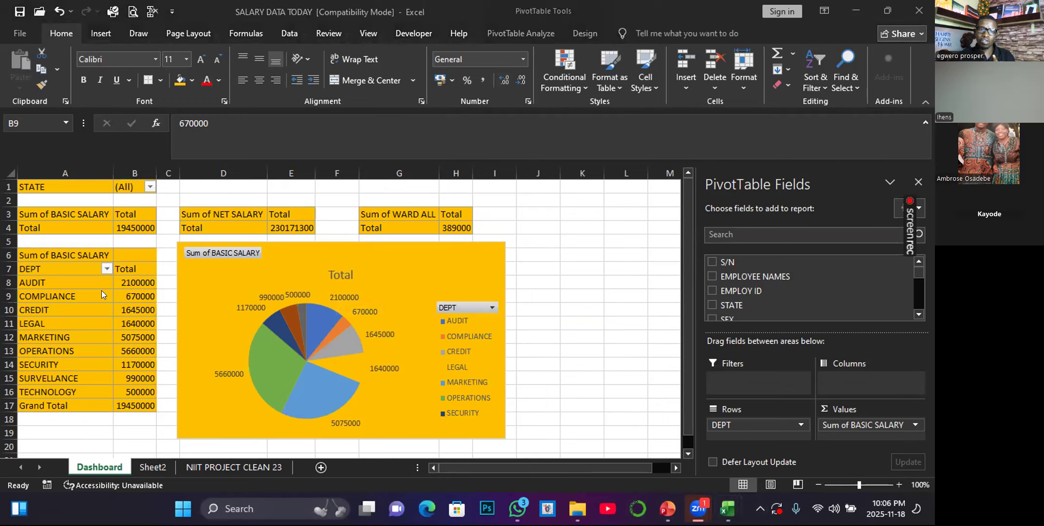
click(134, 300)
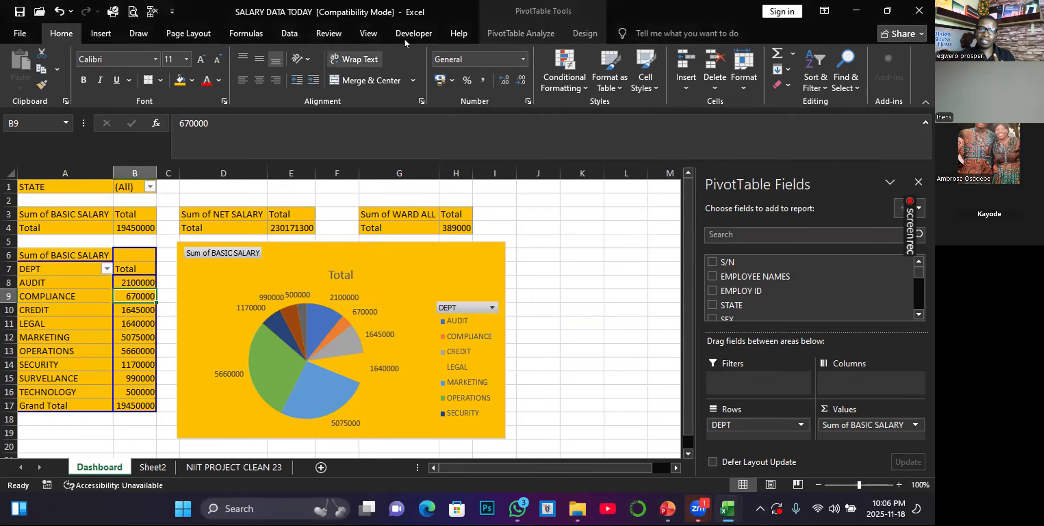
click(519, 33)
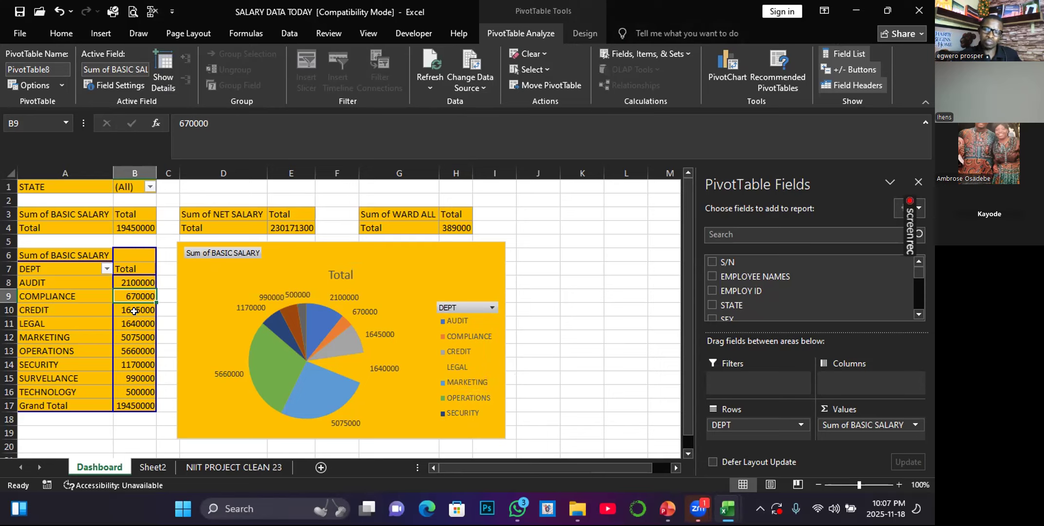
mouse_move(134, 312)
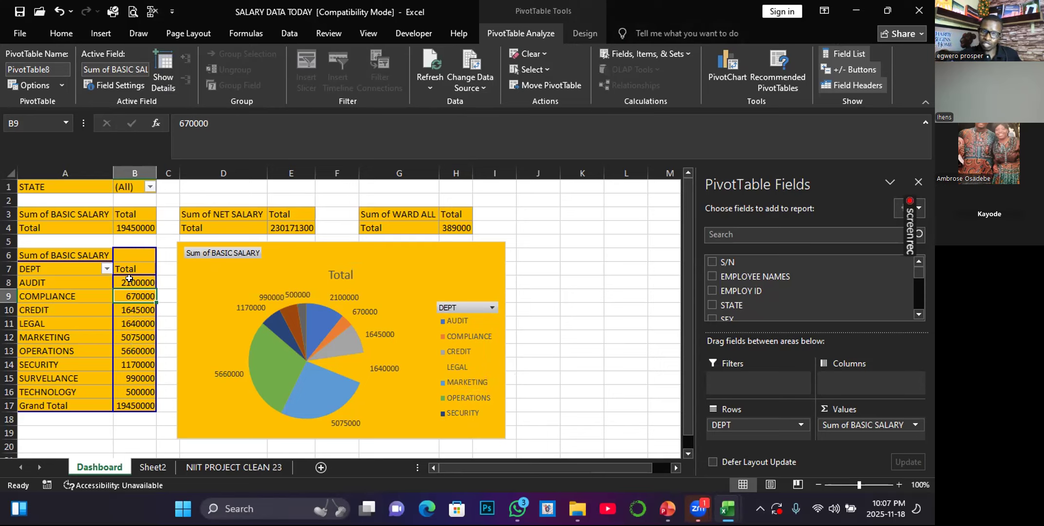
mouse_move(129, 279)
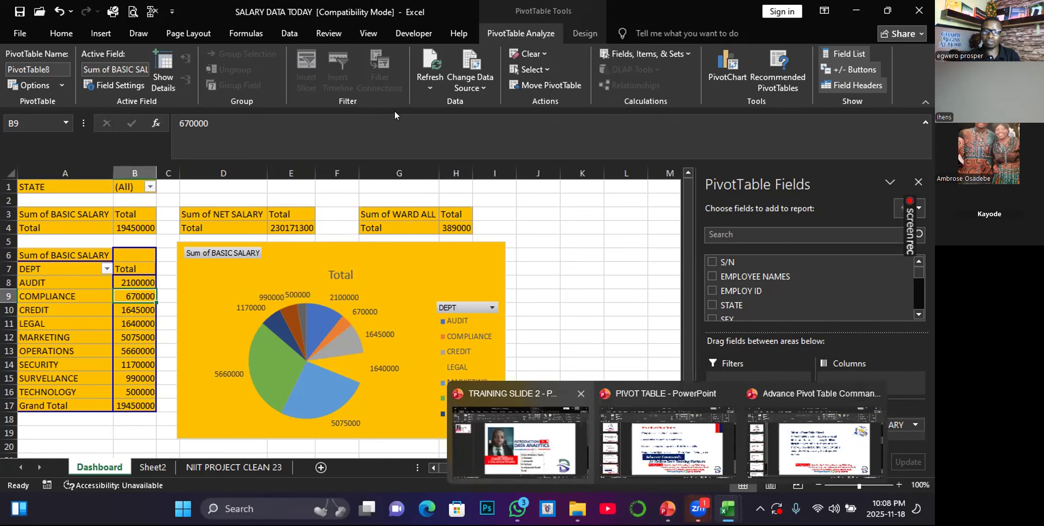
mouse_move(727, 508)
click(799, 468)
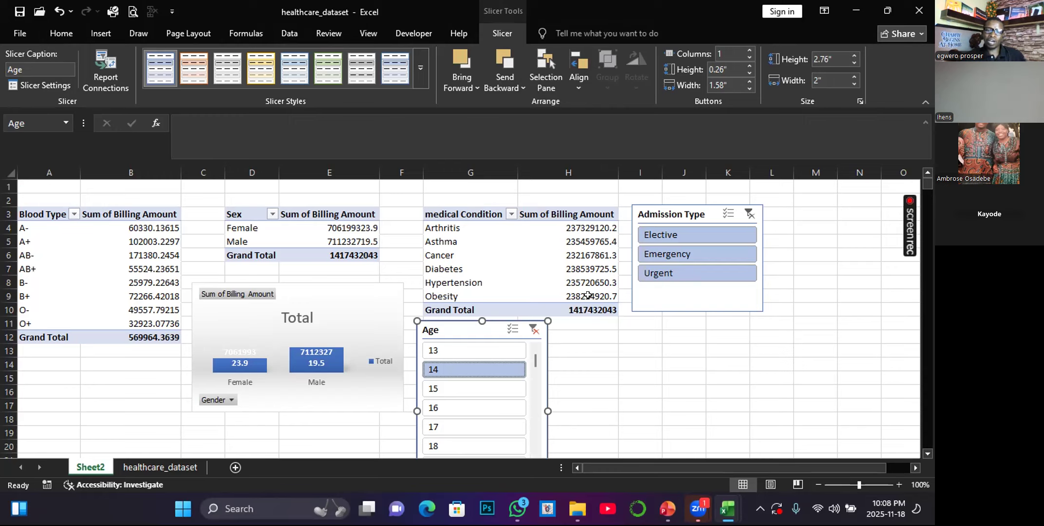
- Clear the Age slicer's filter on the Blood Type PivotTable
click(514, 330)
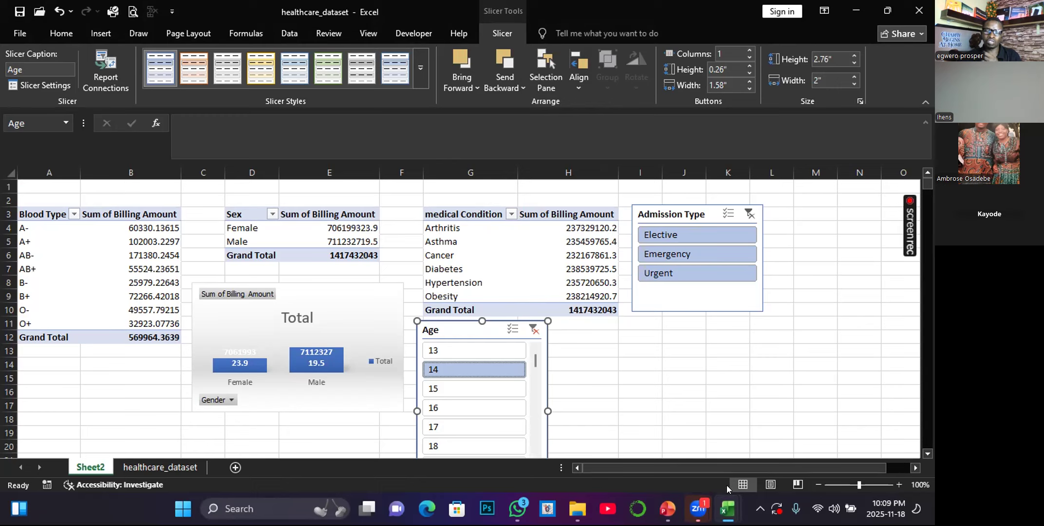
mouse_move(715, 504)
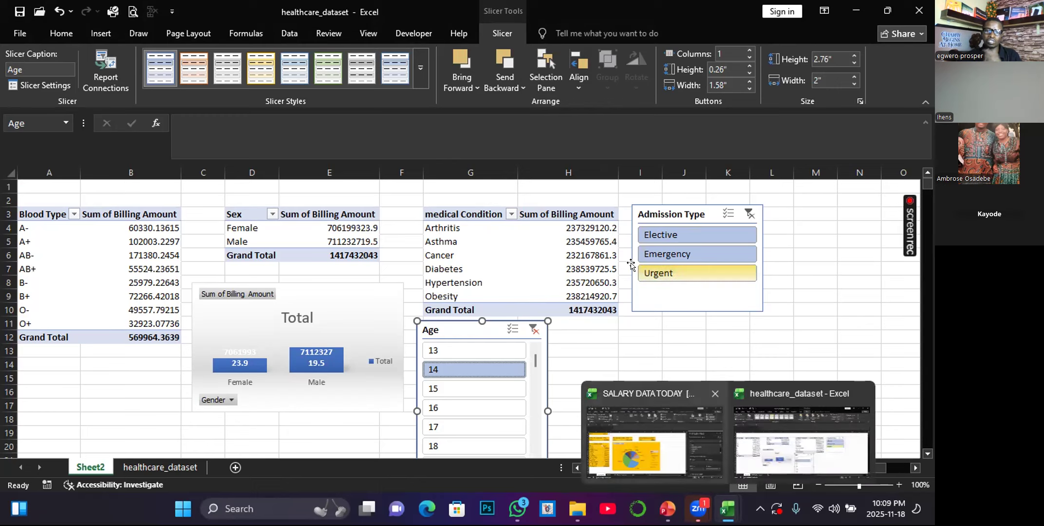
click(534, 330)
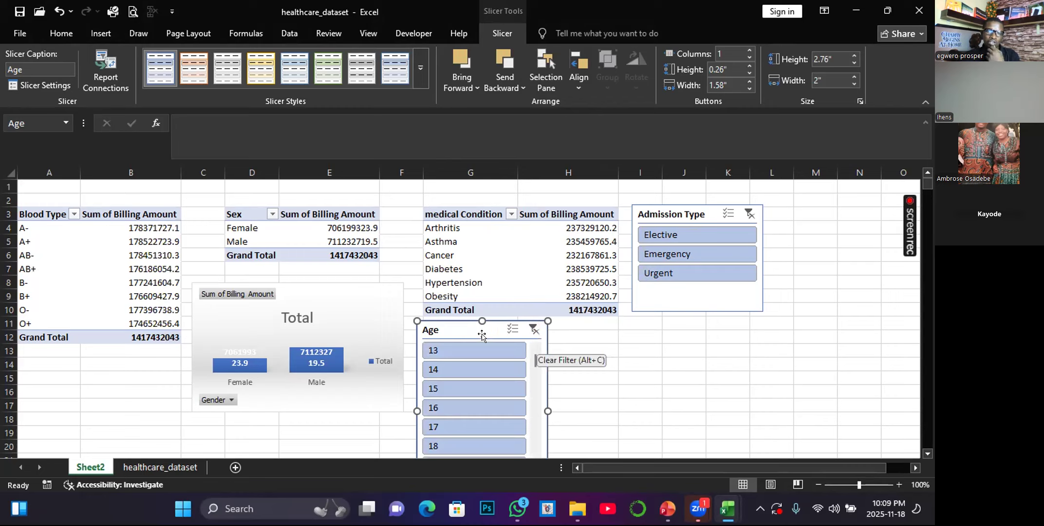
- Filter the Blood Type PivotTable by ages 13, 14, 15 and 16 together, and clear the Age filter
click(455, 350)
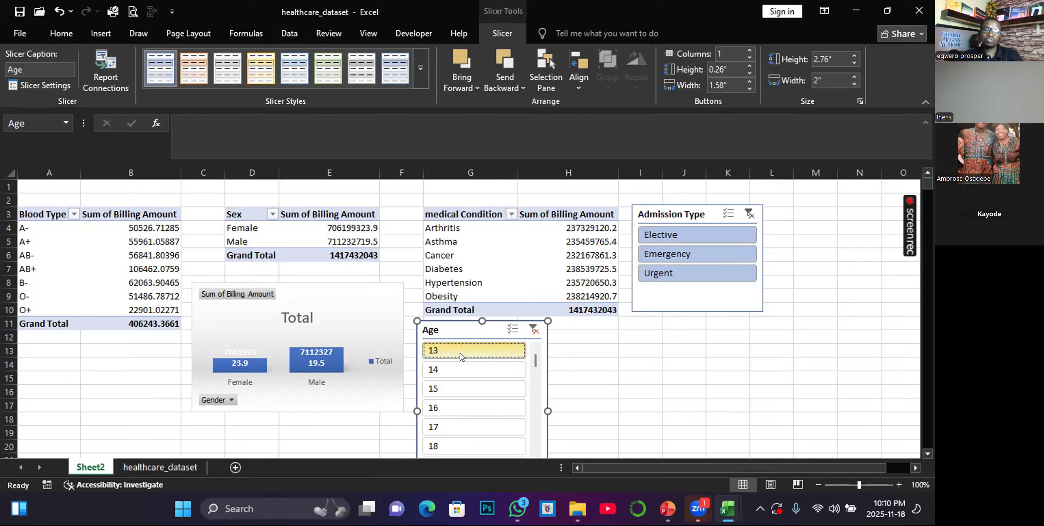
ctrl+click(434, 368)
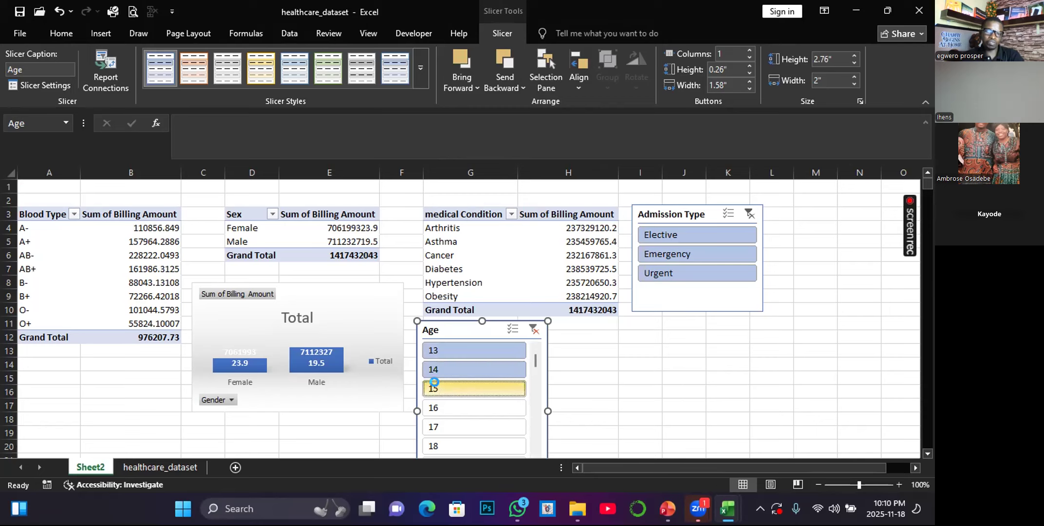
click(438, 389)
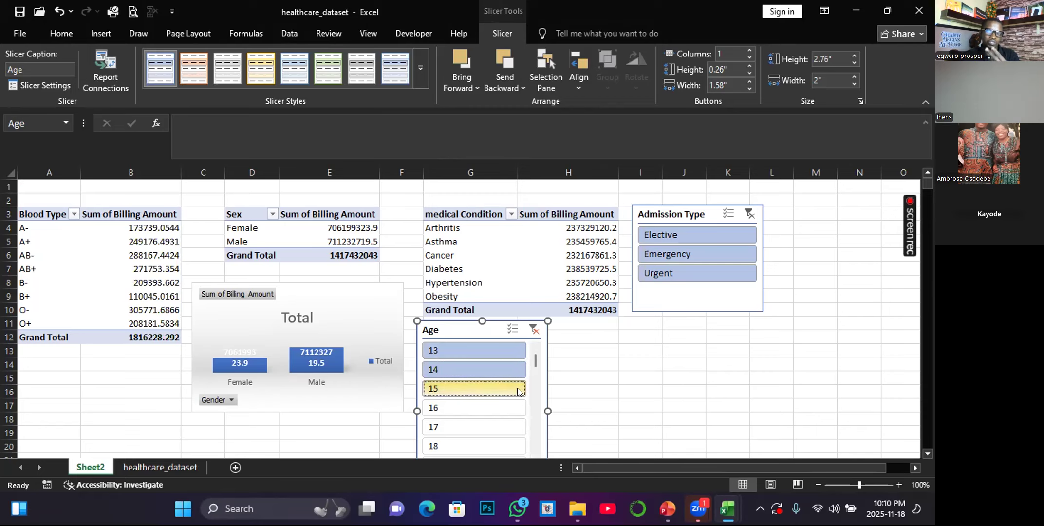
click(438, 402)
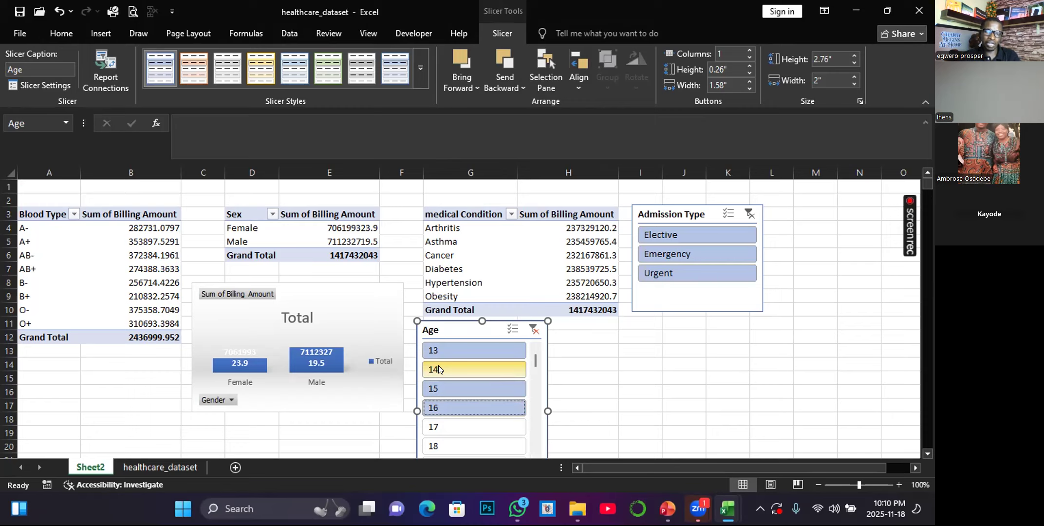
click(537, 332)
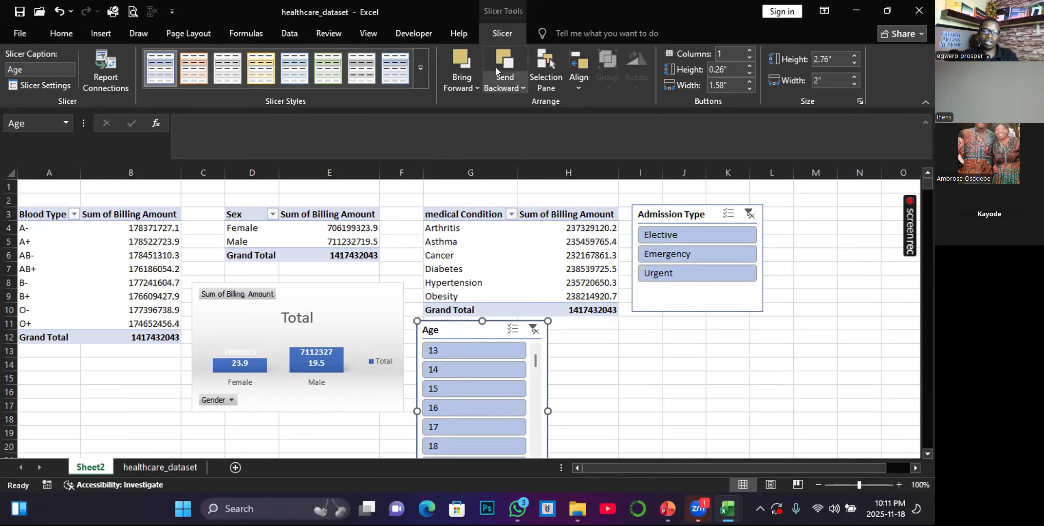
- Switch to the Advance Pivot Table Command presentation in PowerPoint to view the slide on PivotTable slicers
mouse_move(668, 509)
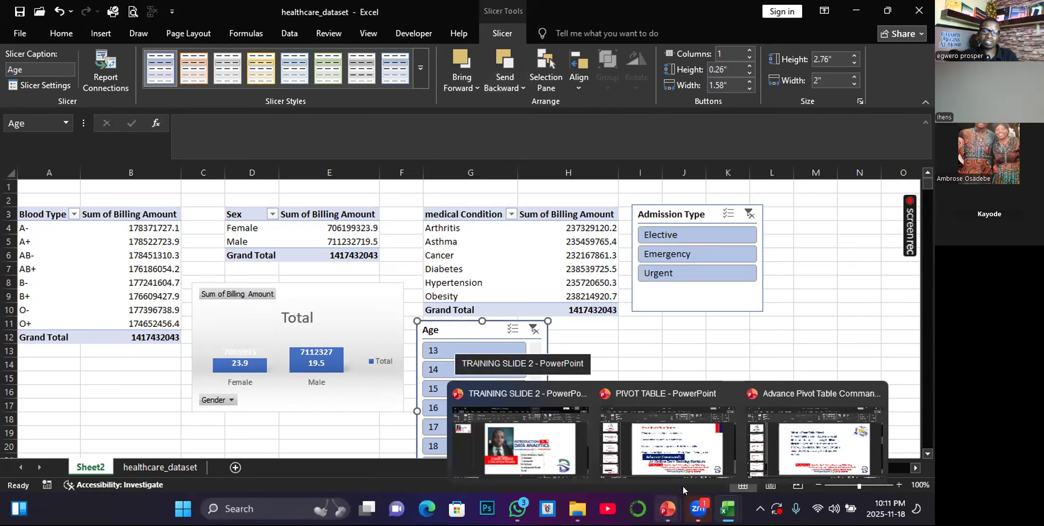
click(772, 465)
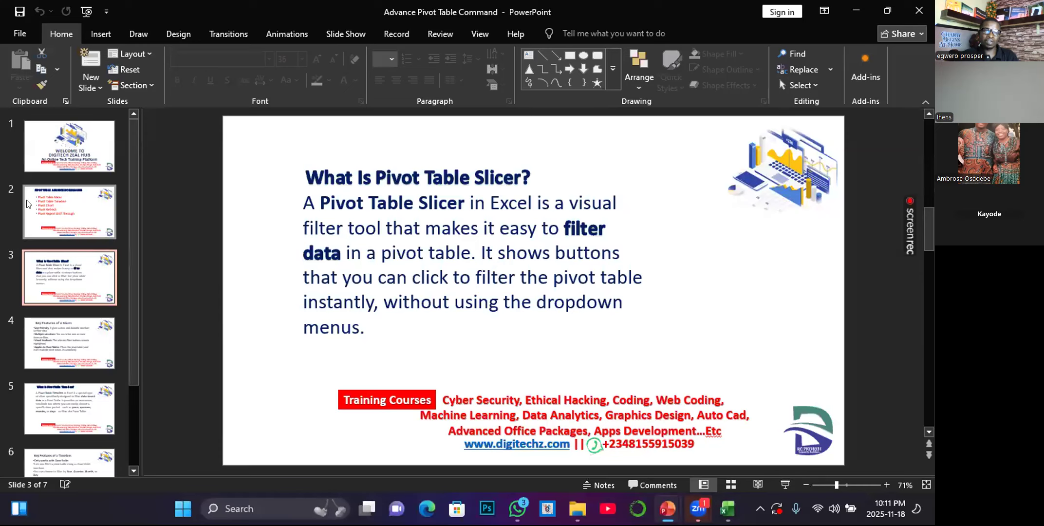
- Review the slide listing the PivotTable advanced commands, highlighting Slicer, Pivot Chart, Timeline, Refresh and Report Drill Through
click(40, 204)
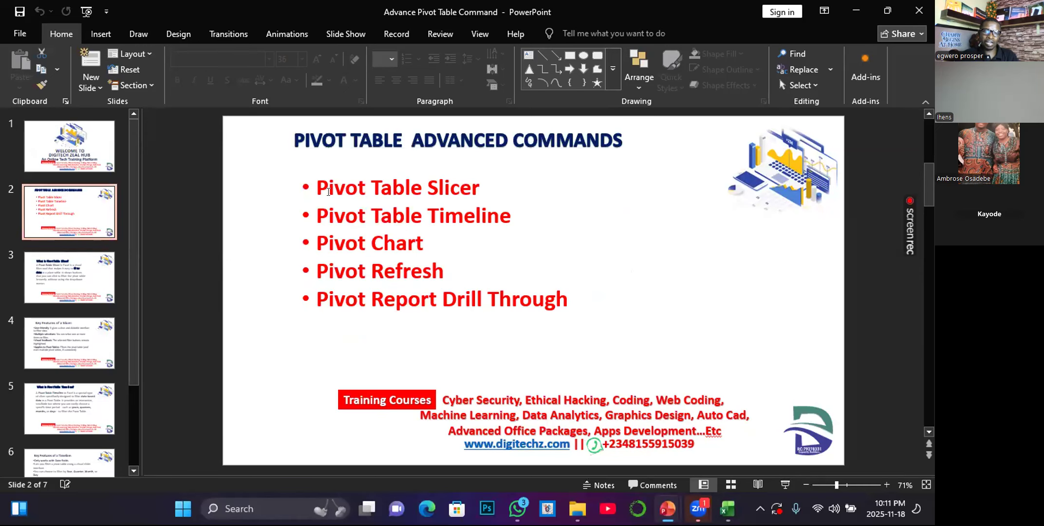
drag(318, 185, 479, 190)
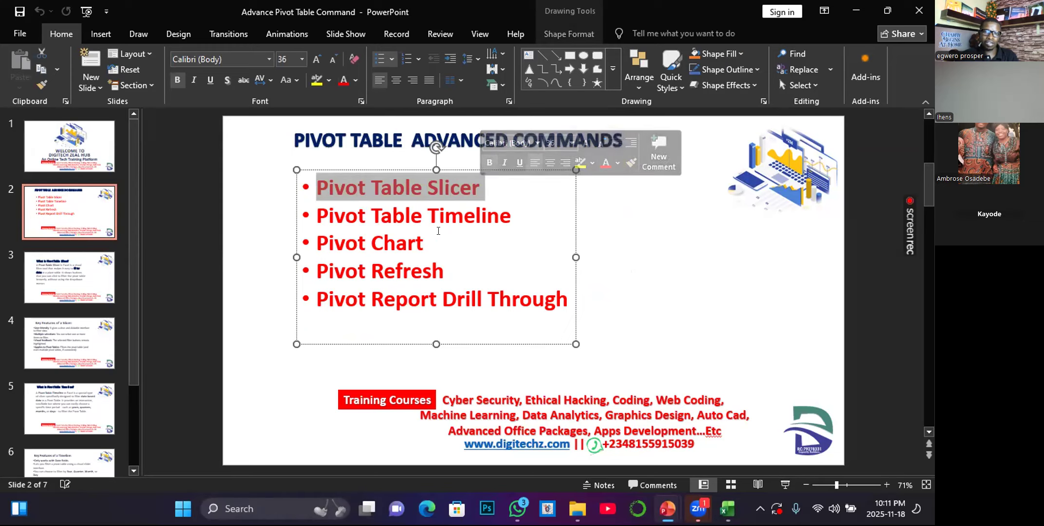
drag(427, 240, 313, 242)
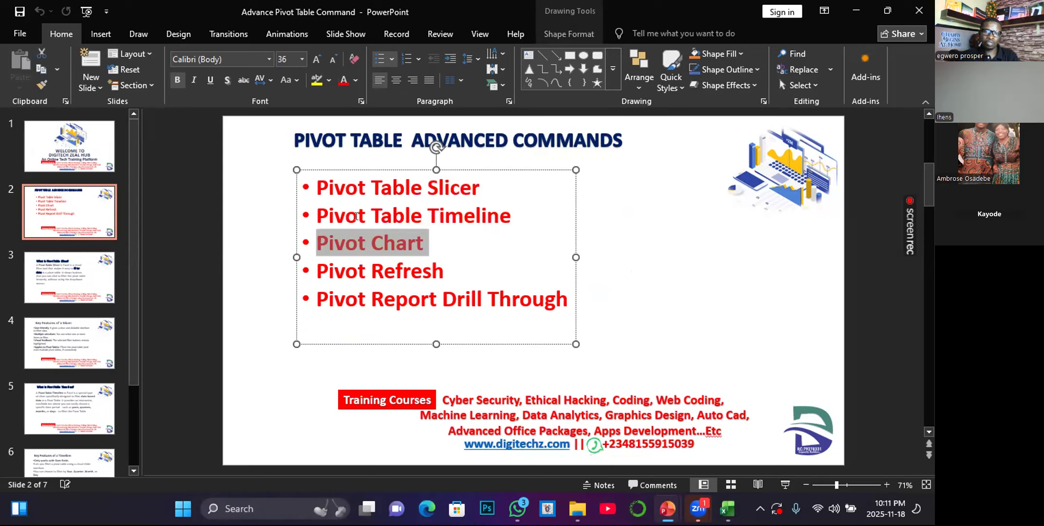
drag(317, 213, 493, 211)
drag(316, 268, 566, 294)
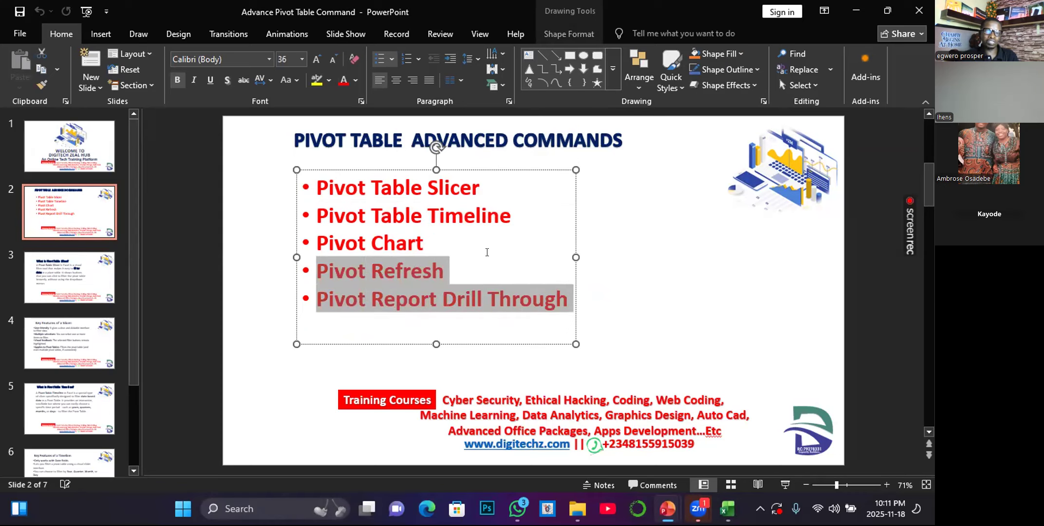
drag(516, 215, 315, 216)
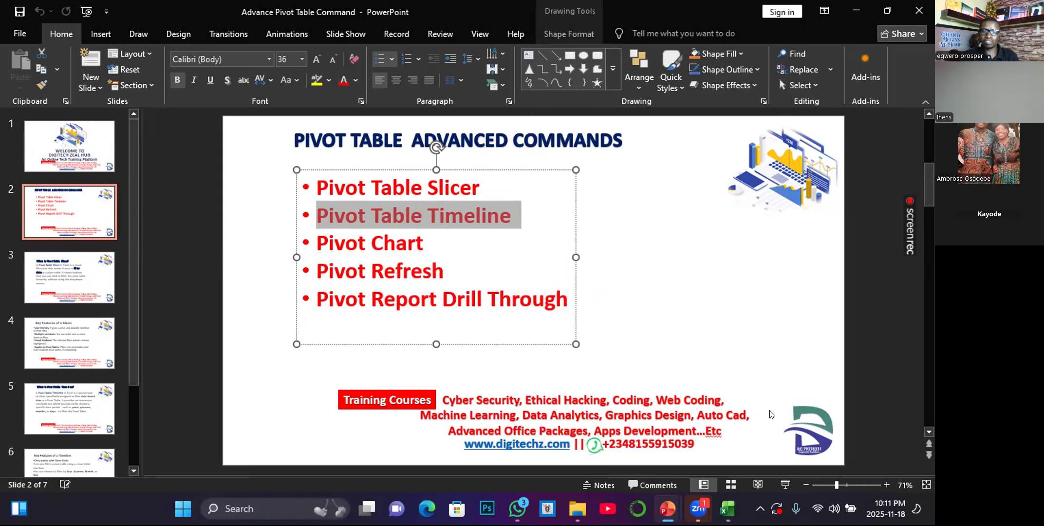
- Switch to the healthcare_dataset workbook in Excel and open its healthcare_dataset source sheet
mouse_move(728, 509)
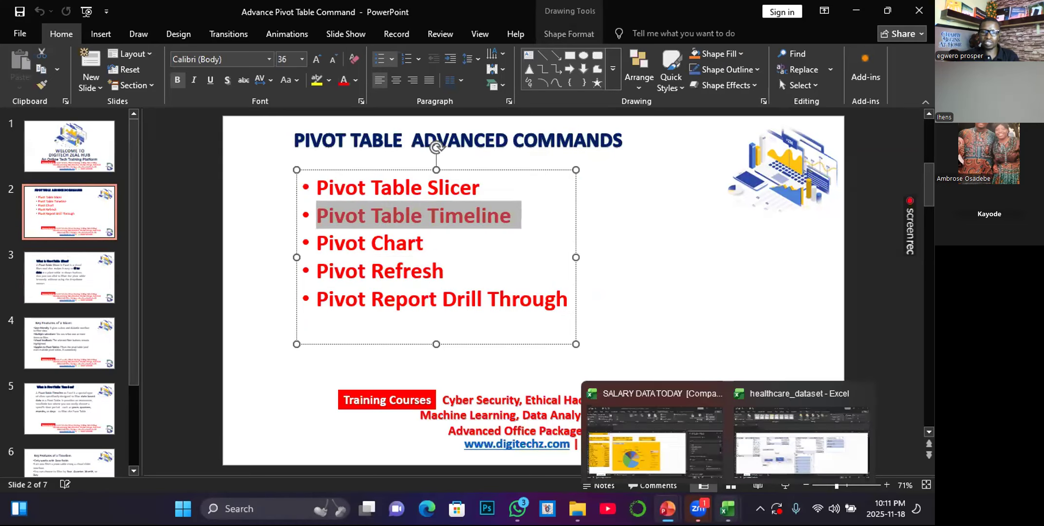
click(789, 467)
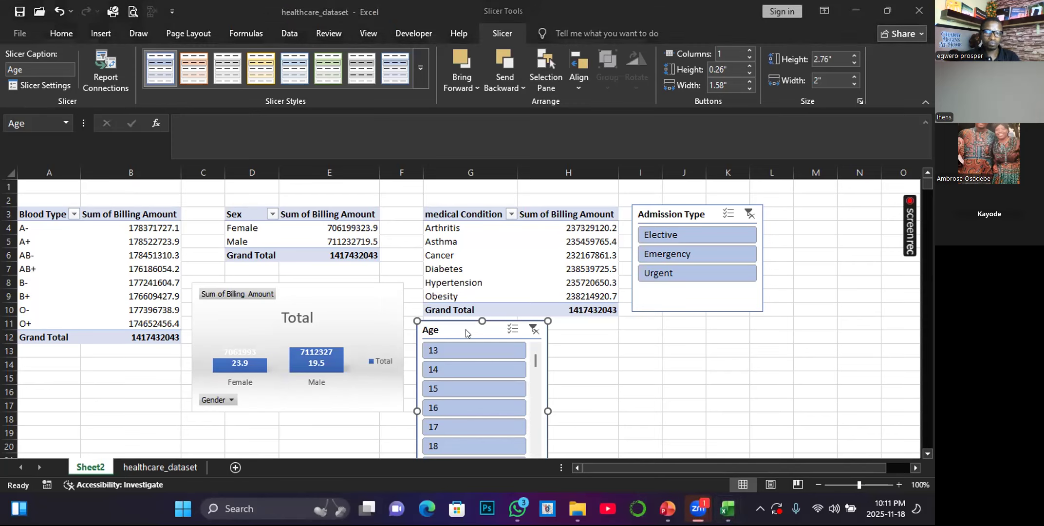
click(604, 393)
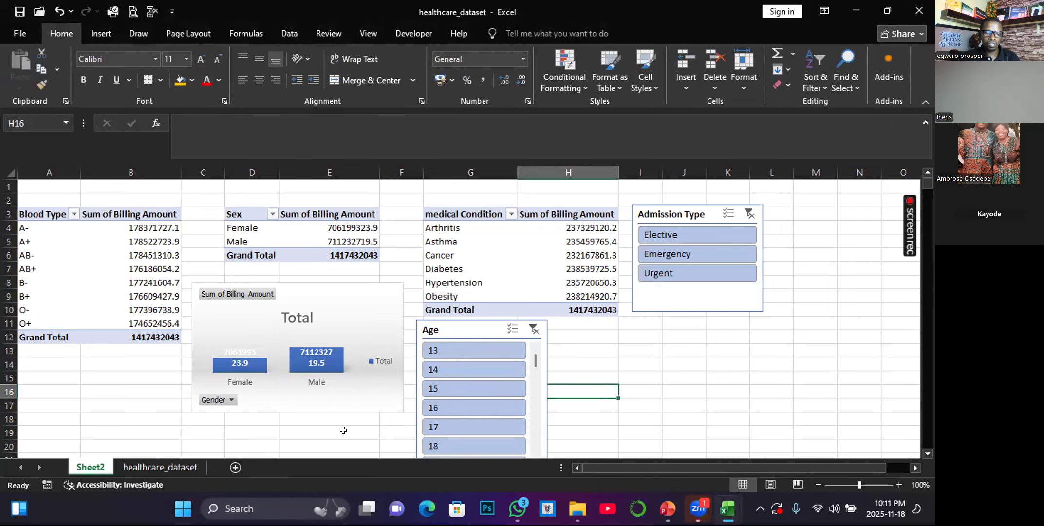
click(150, 471)
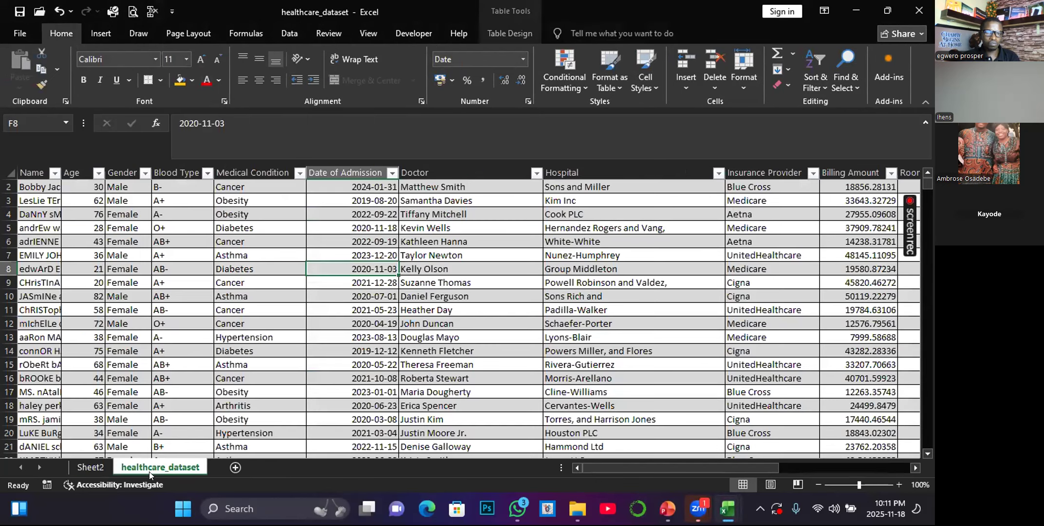
scroll(323, 300, down, 1)
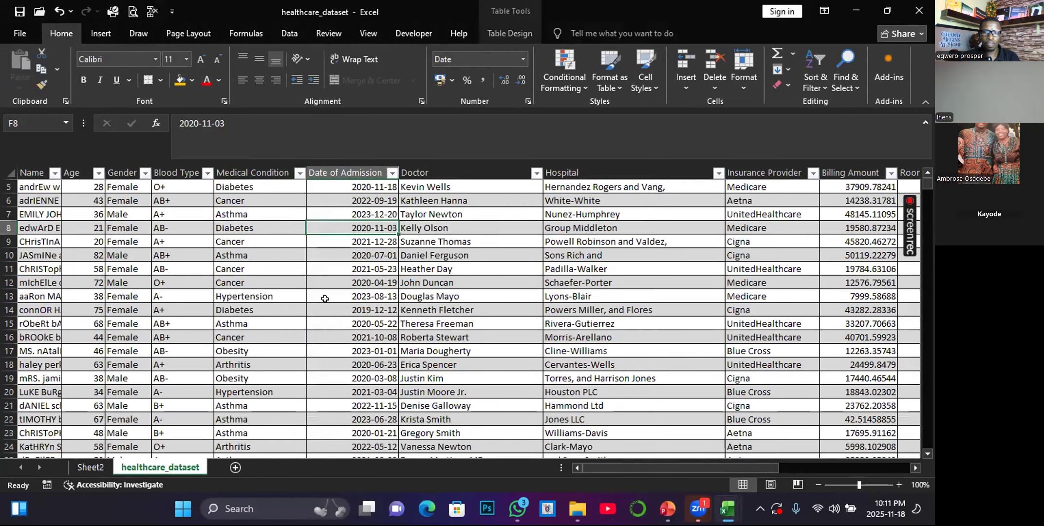
scroll(326, 299, up, 2)
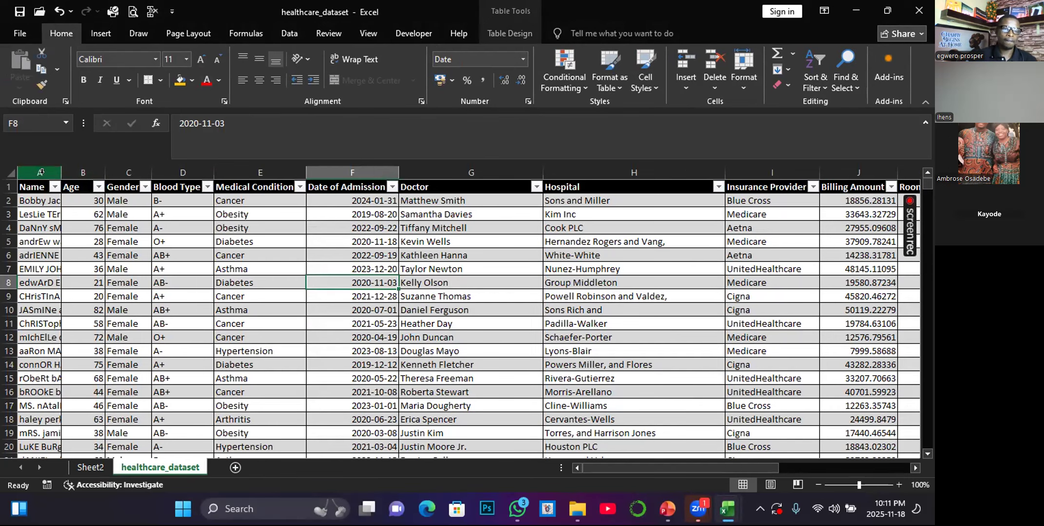
- Copy the entire healthcare table, headers included, and paste it at cell A1 of a new blank workbook
click(26, 185)
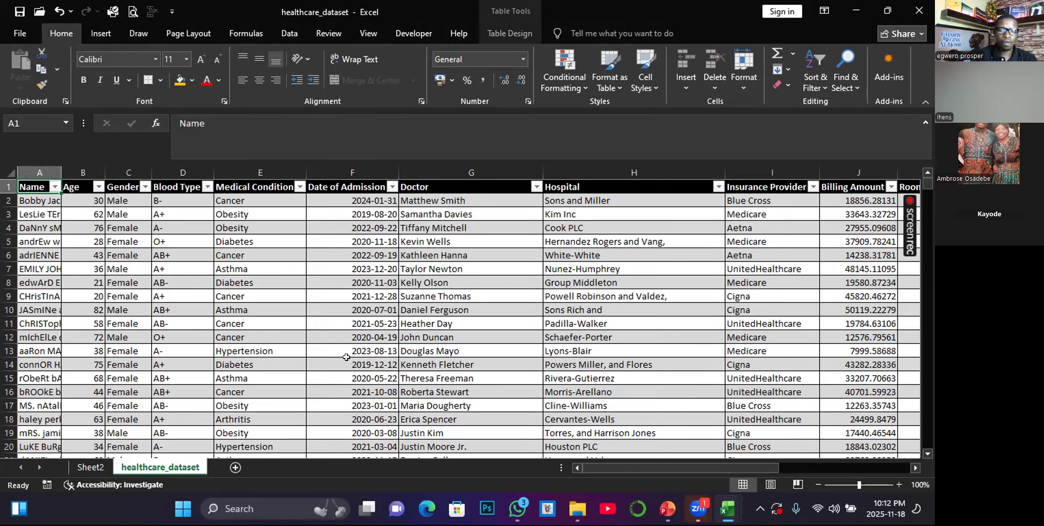
key(ctrl+shift+Right)
key(ctrl+shift+Down)
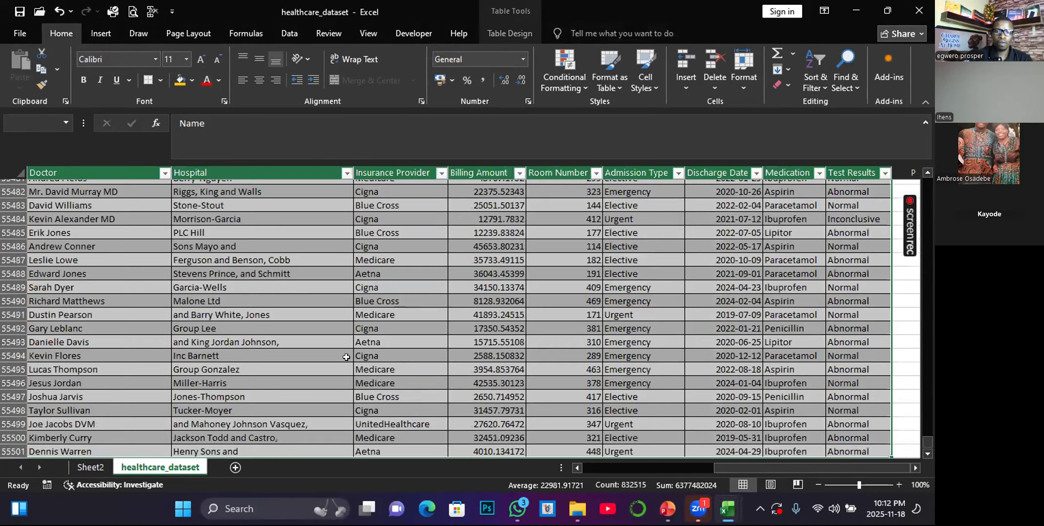
key(ctrl+c)
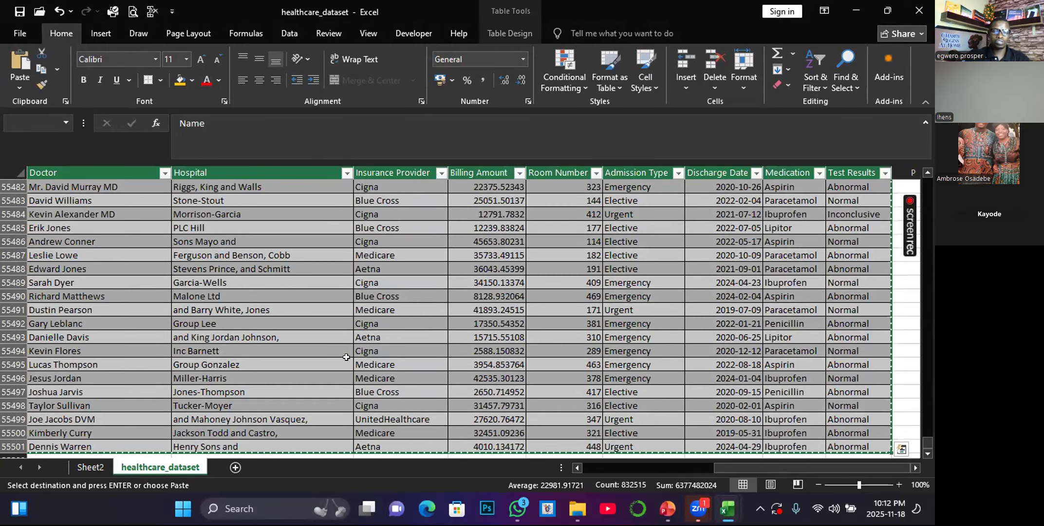
click(234, 466)
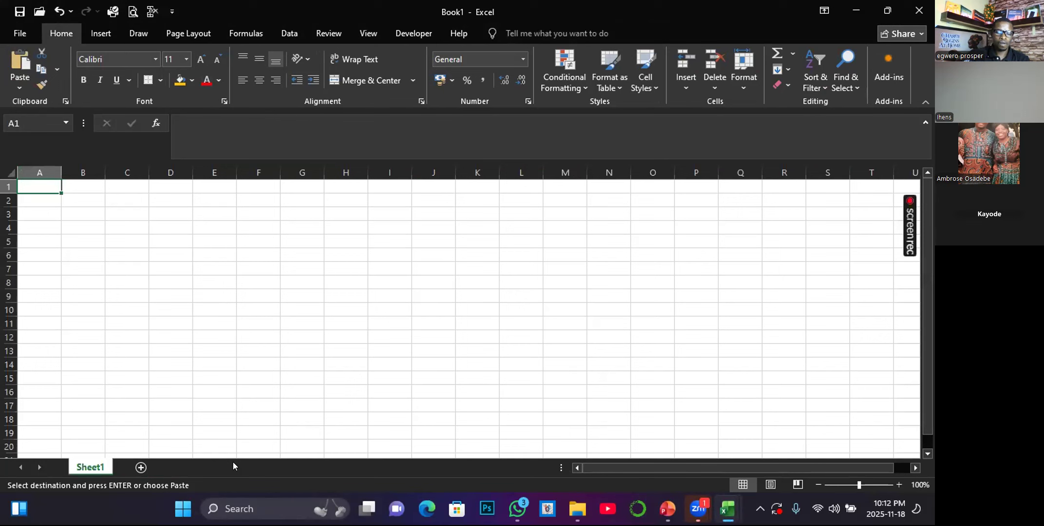
key(ctrl+v)
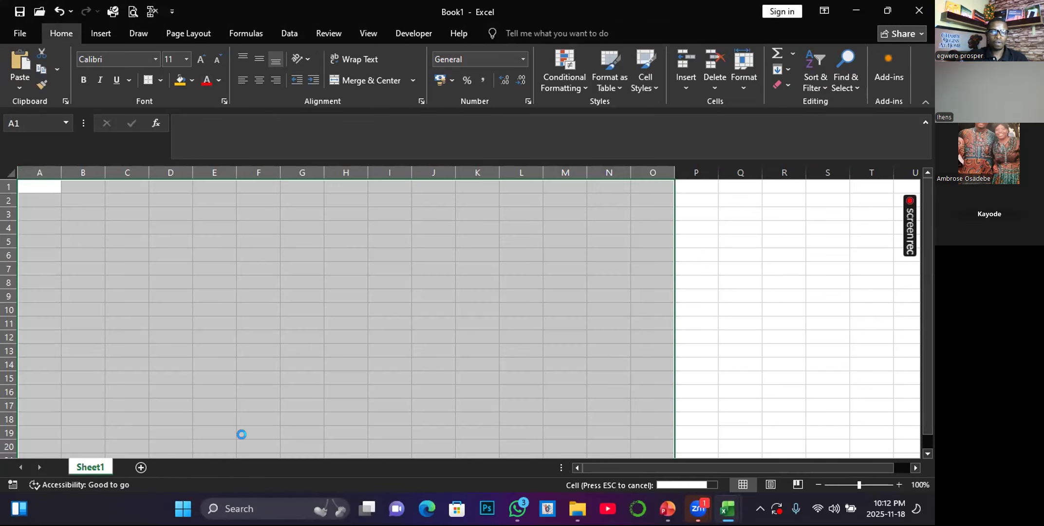
- Autofit the Discharge Date and Date of Admission columns in the pasted table
click(521, 255)
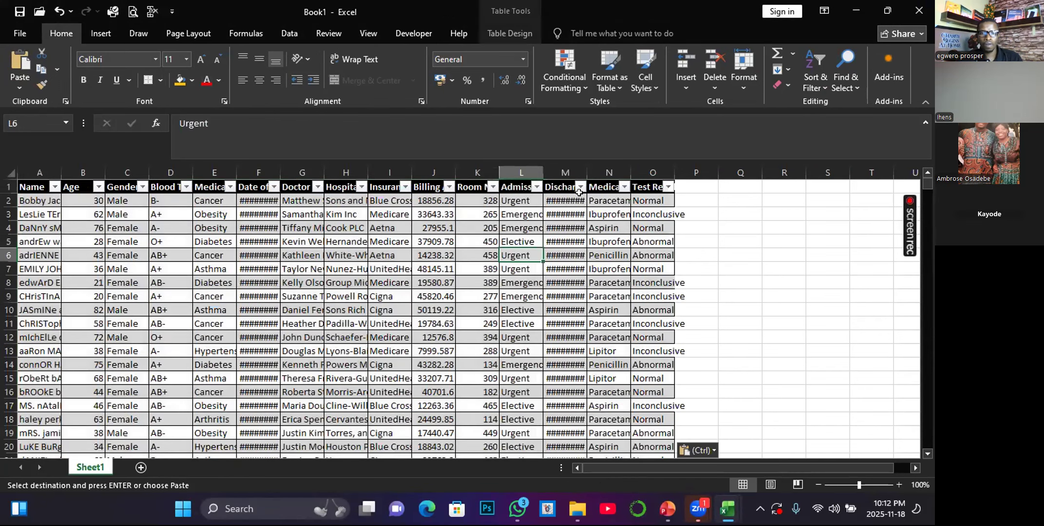
double_click(588, 173)
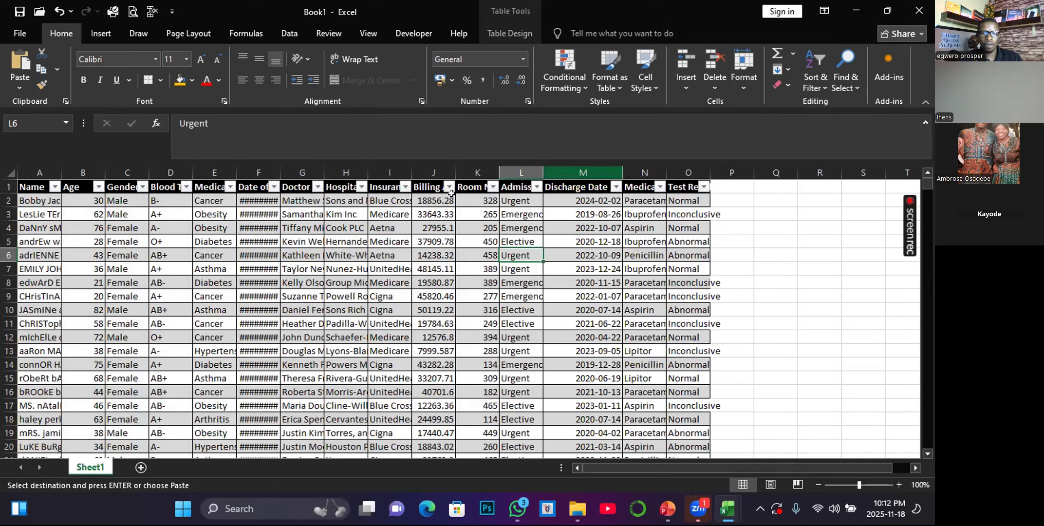
double_click(280, 169)
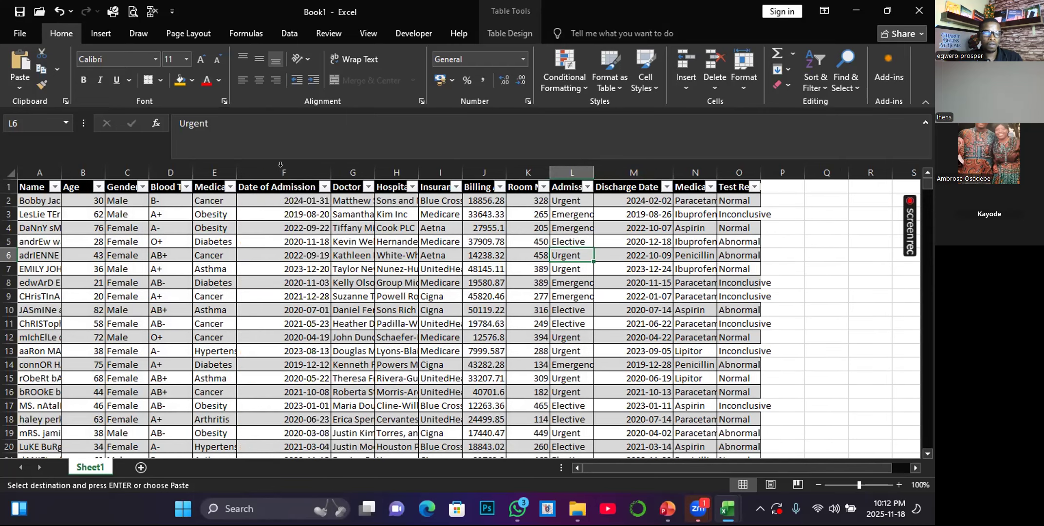
click(292, 281)
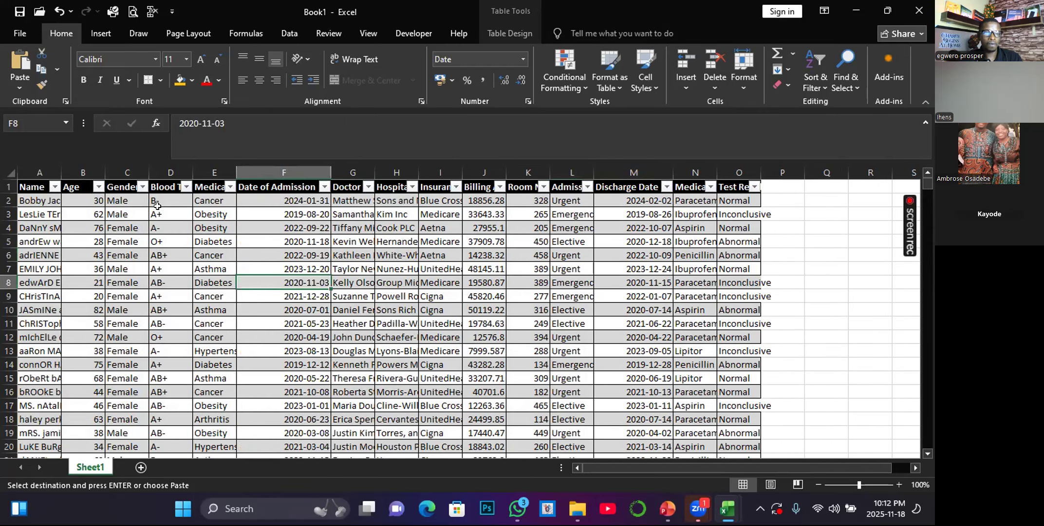
click(18, 35)
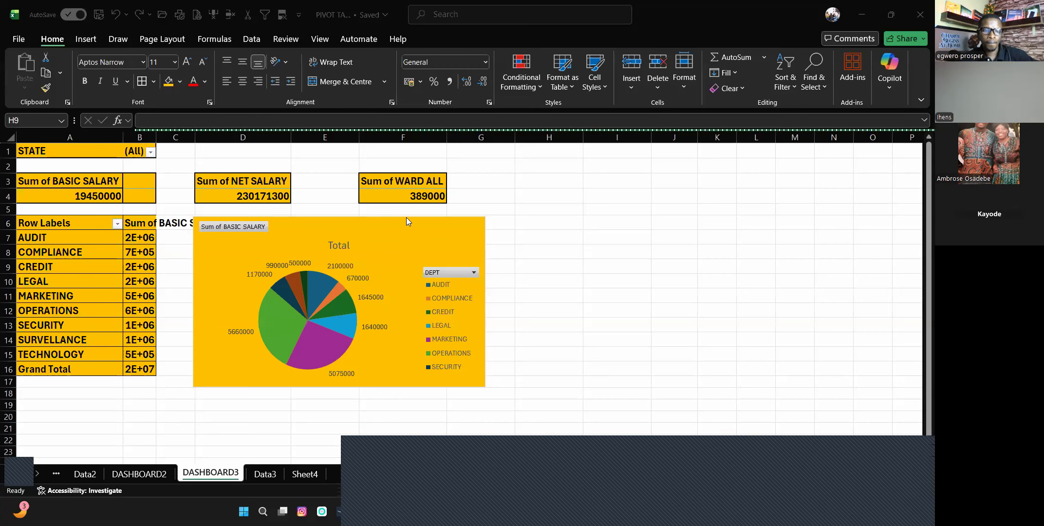
- Insert a GRADE slicer for the Sum of WARD ALL PivotTable on DASHBOARD3 and place it beside the pie chart
click(427, 194)
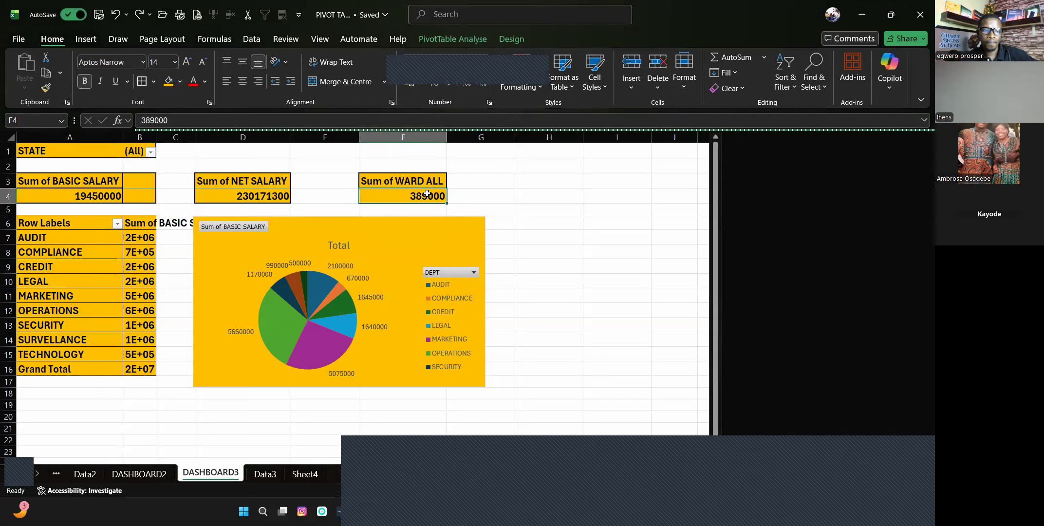
click(436, 39)
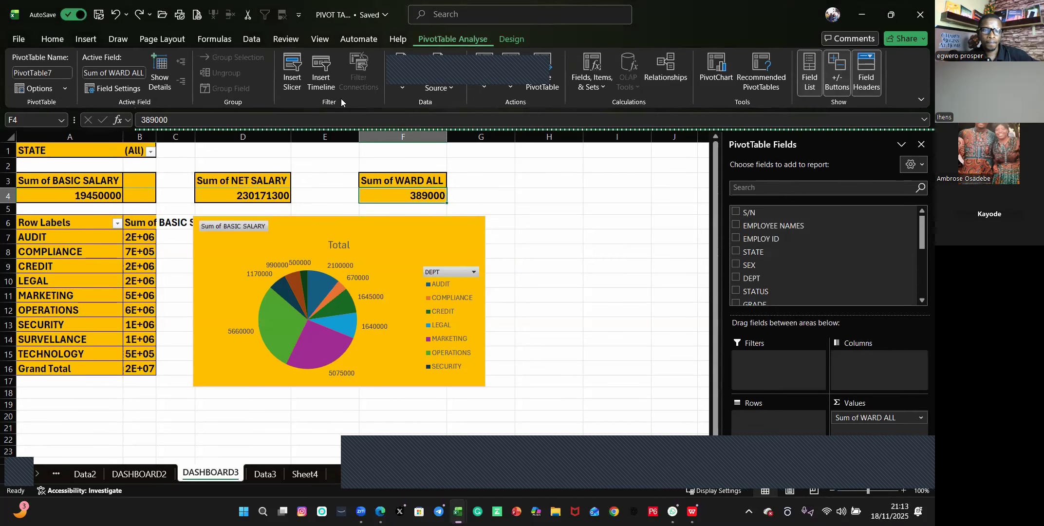
click(292, 86)
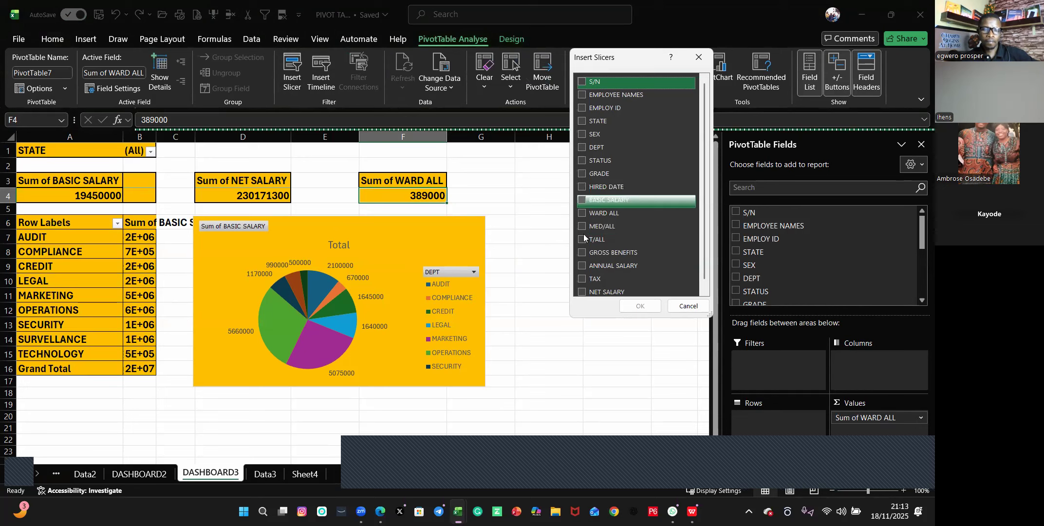
click(582, 175)
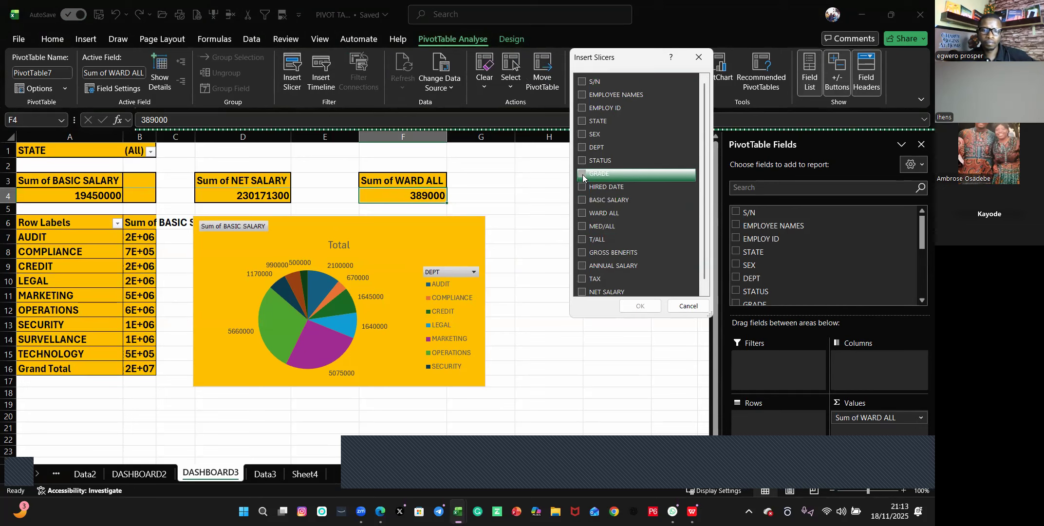
click(633, 306)
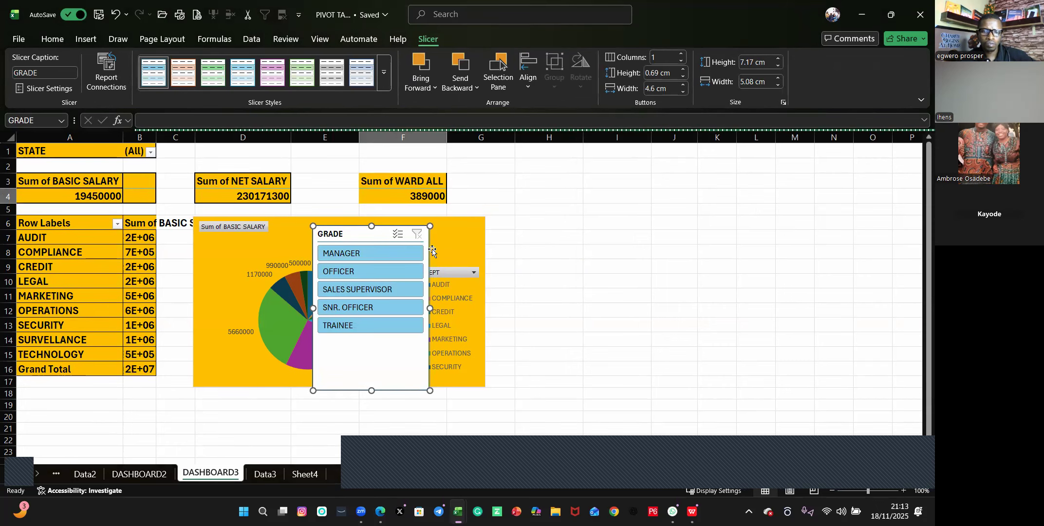
drag(428, 250, 628, 243)
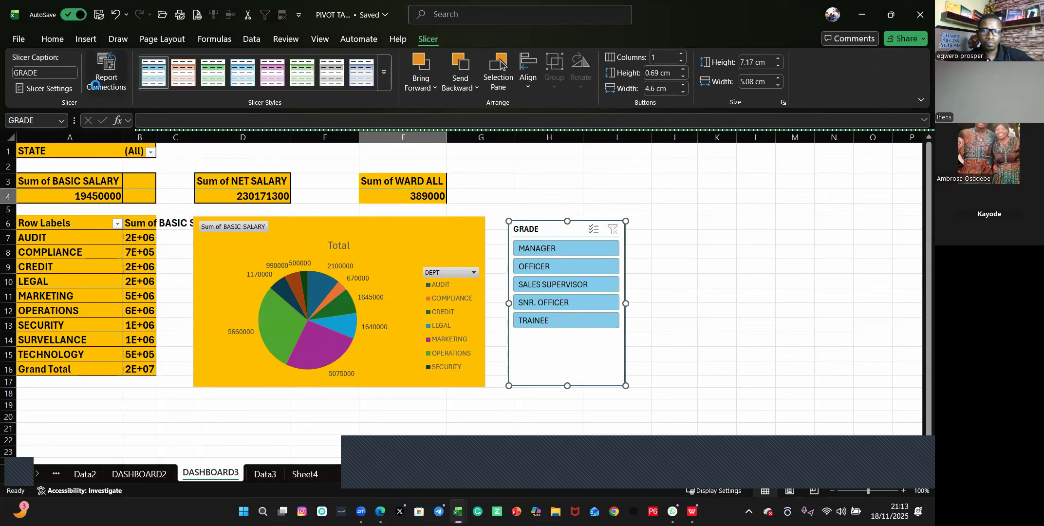
- Connect the GRADE slicer to PivotTable2 and PivotTable6 as well
click(106, 73)
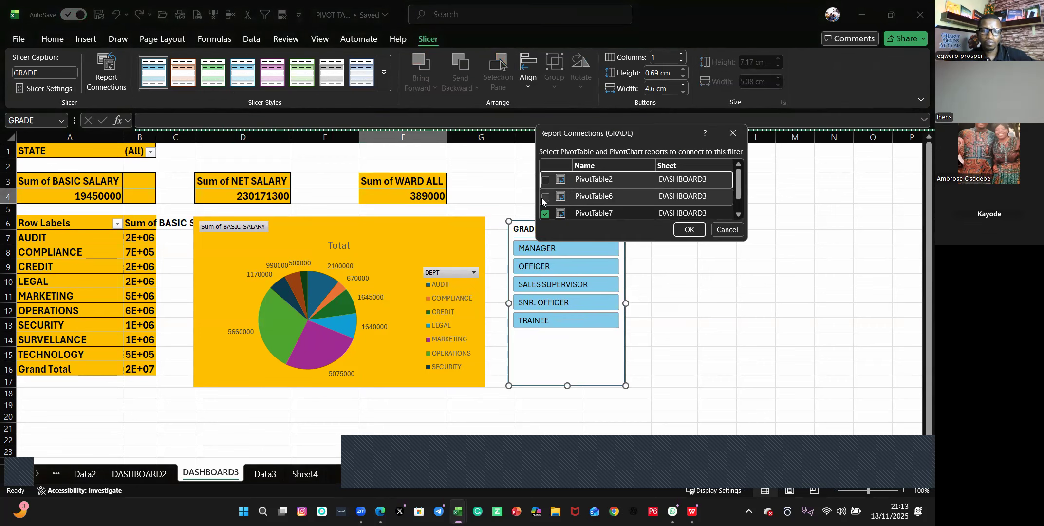
click(545, 196)
click(545, 180)
click(689, 230)
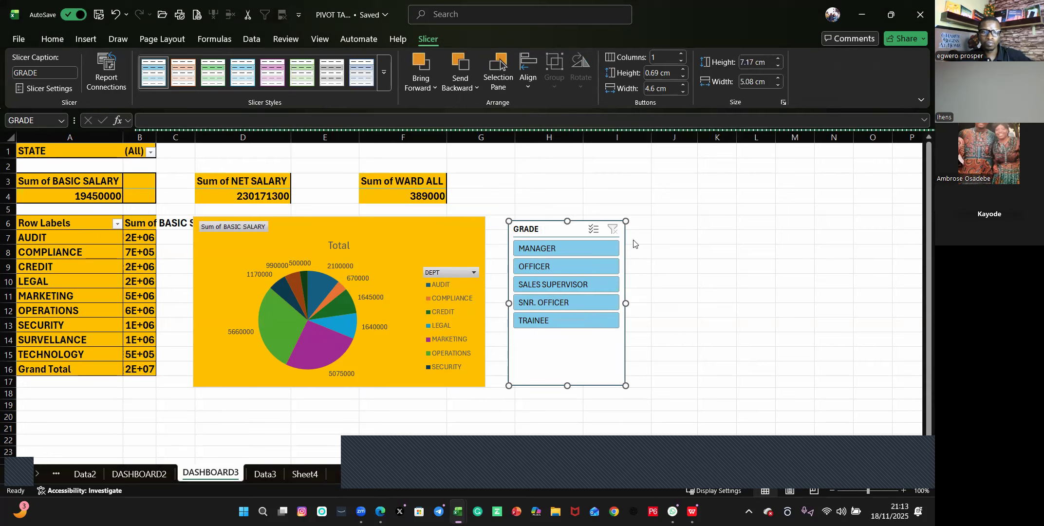
- Test the GRADE slicer by filtering by MANAGER, OFFICER, SALES SUPERVISOR, SNR. OFFICER and TRAINEE in turn
click(549, 248)
click(552, 268)
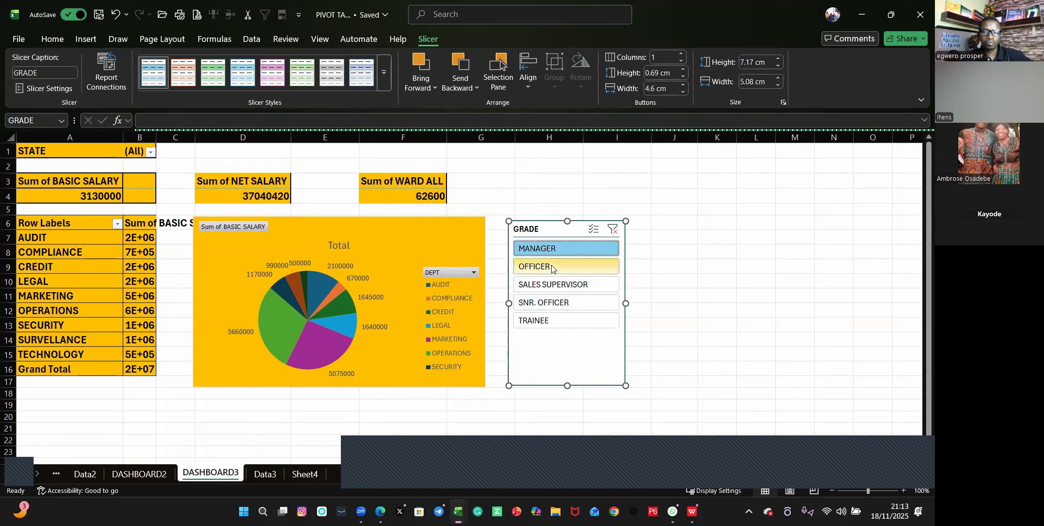
click(552, 287)
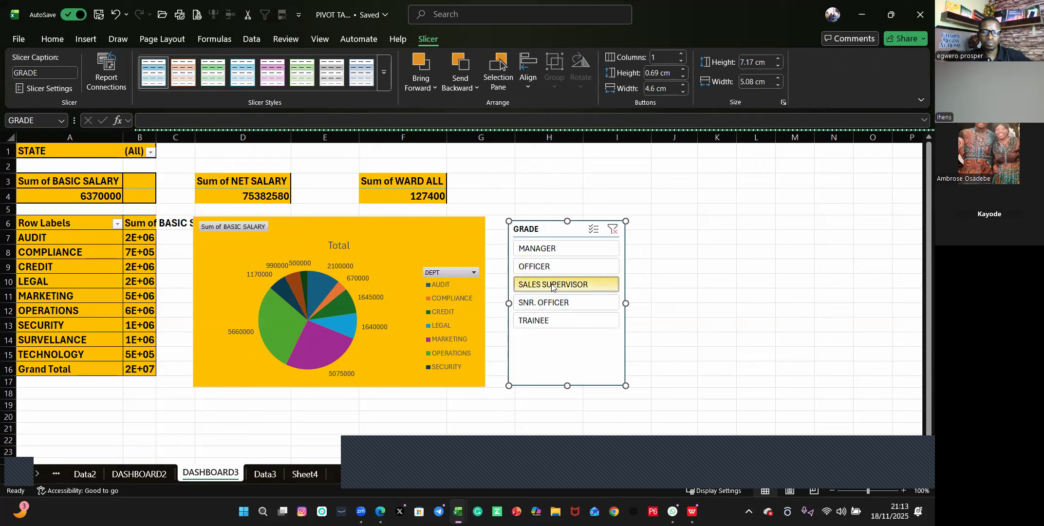
click(554, 302)
click(552, 319)
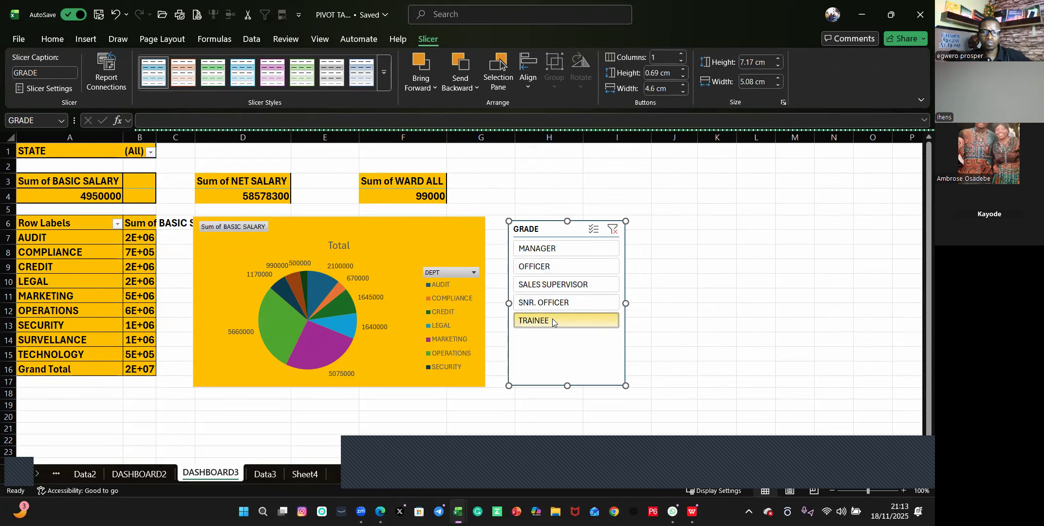
- Filter the connected salary PivotTables by the MANAGER grade and select the GRADE slicer
click(177, 408)
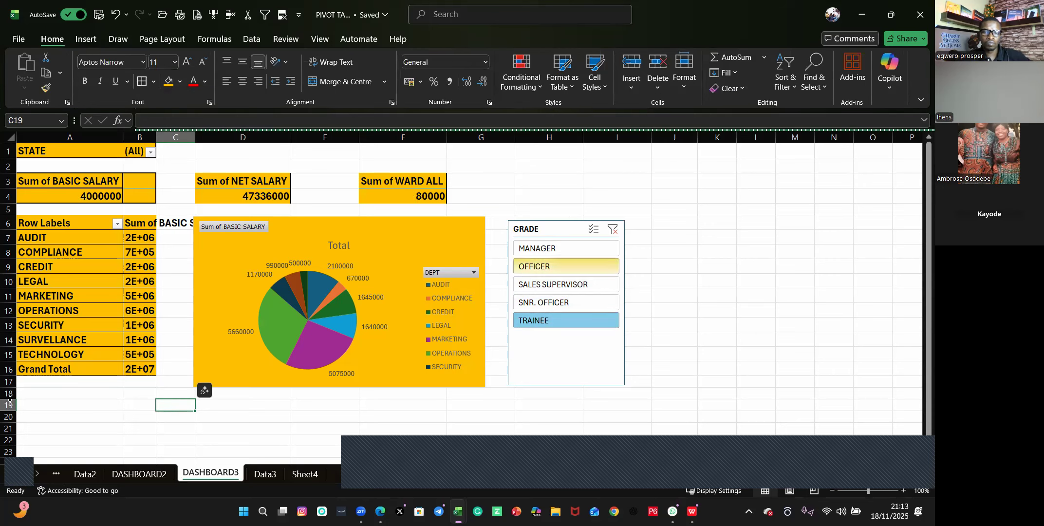
click(549, 251)
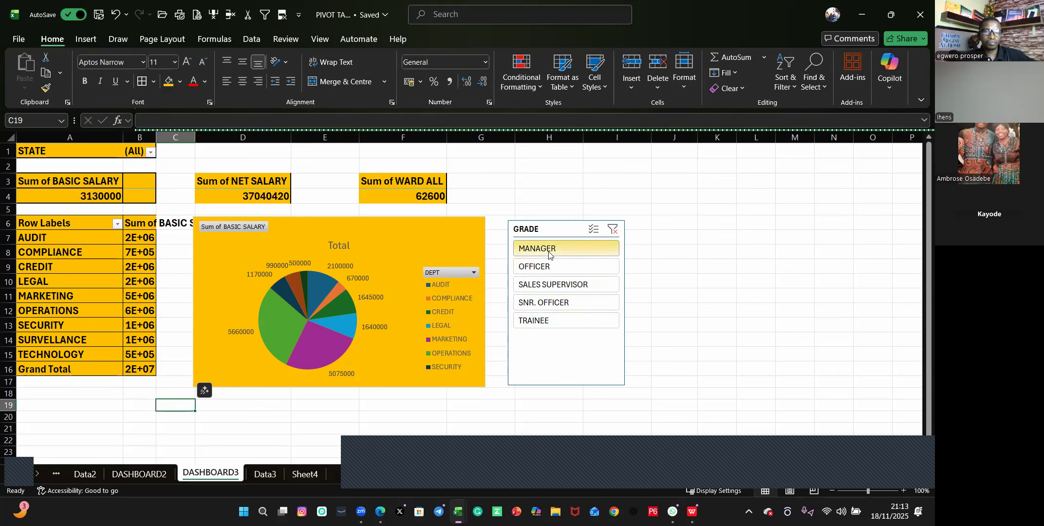
click(538, 233)
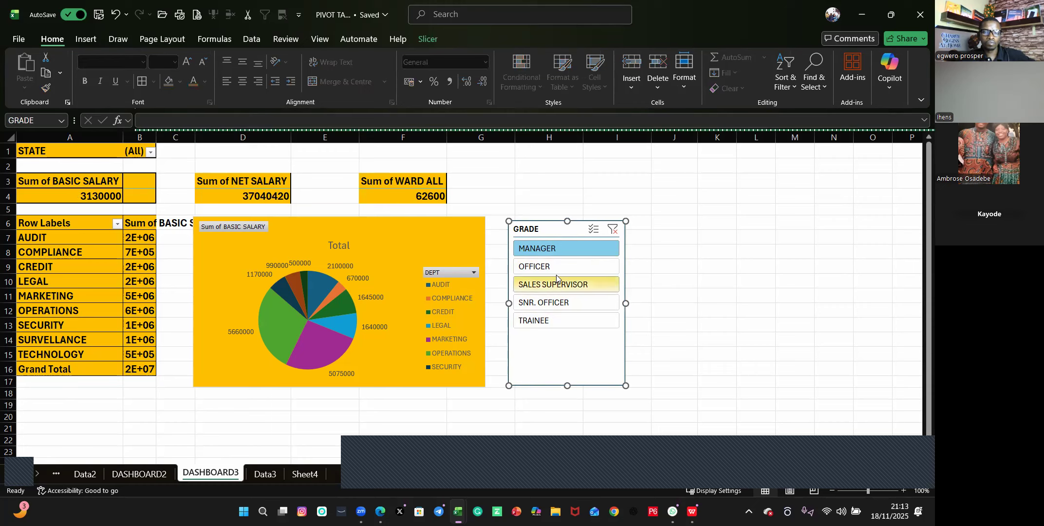
- Filter the connected PivotTables by OFFICER, SALES SUPERVISOR, SNR. OFFICER and TRAINEE in turn, and autofit column B to its contents
click(541, 271)
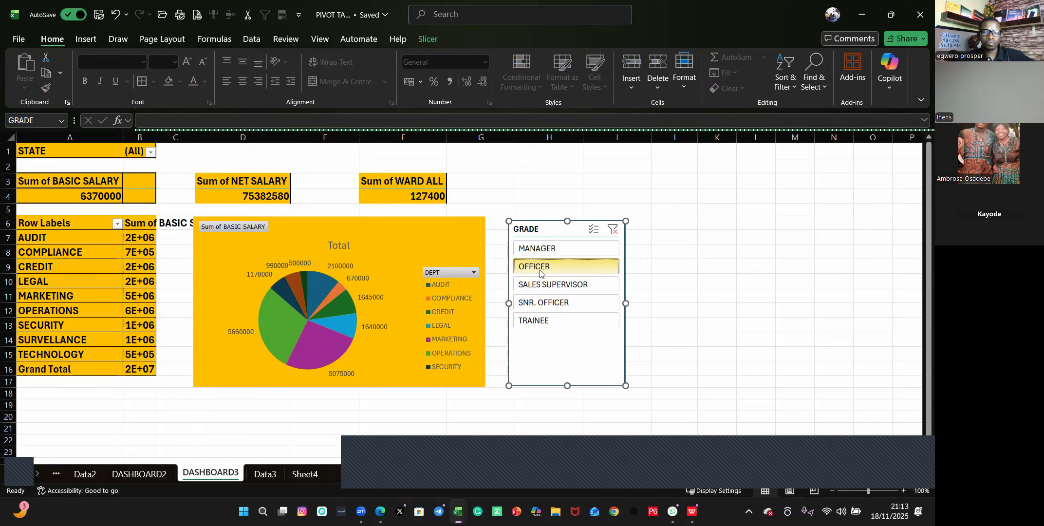
click(545, 284)
click(548, 303)
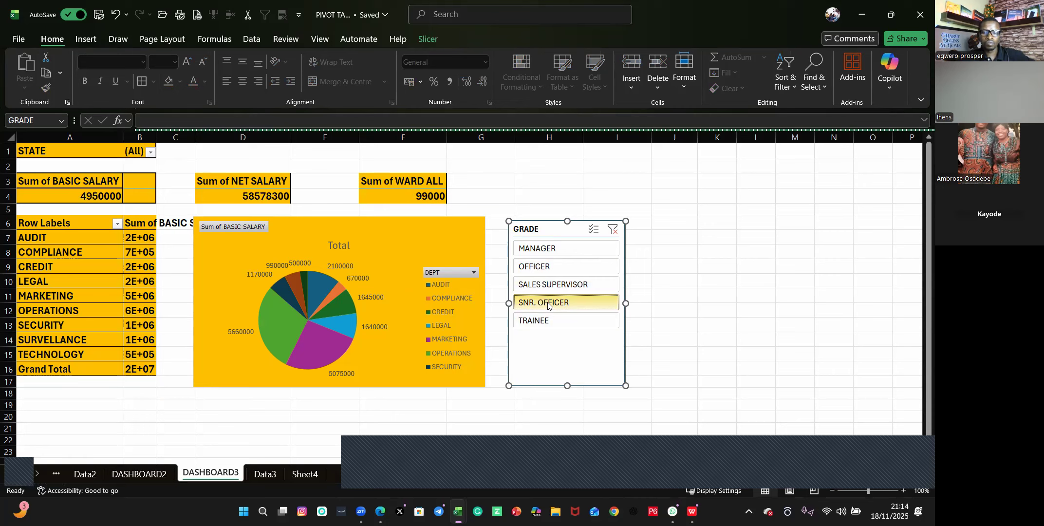
click(534, 321)
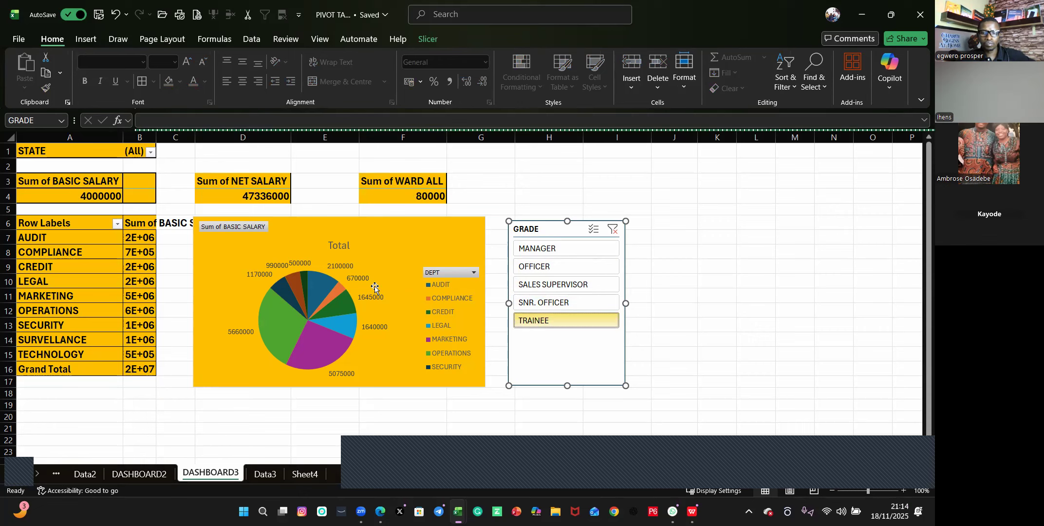
double_click(157, 138)
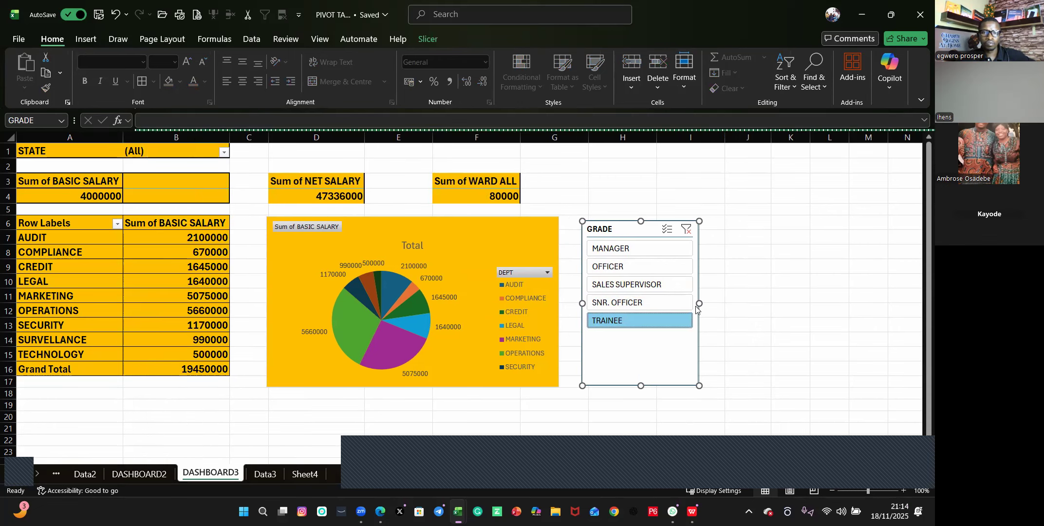
- Insert a 3-D Stacked Column PivotChart from the PivotTable that sums BASIC SALARY by DEPT
click(196, 312)
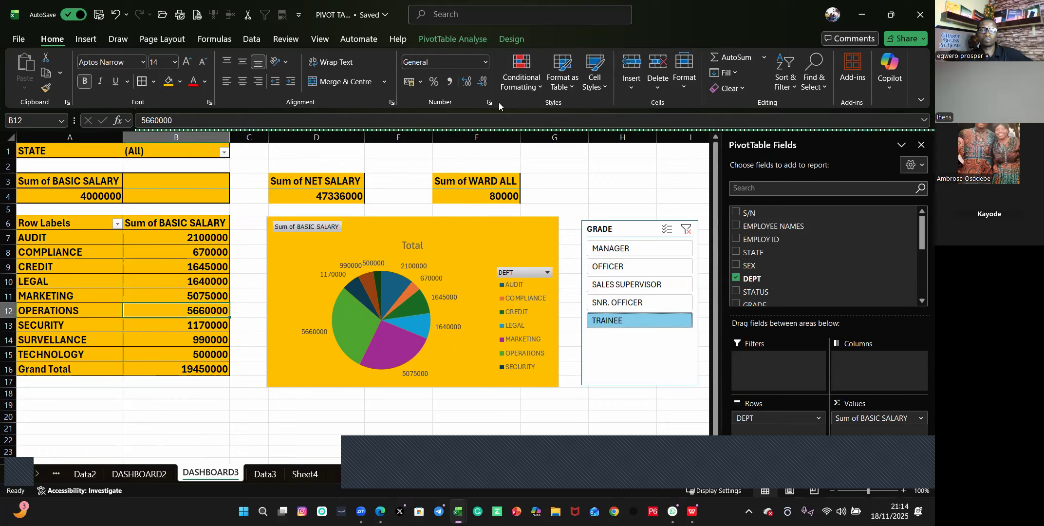
click(487, 41)
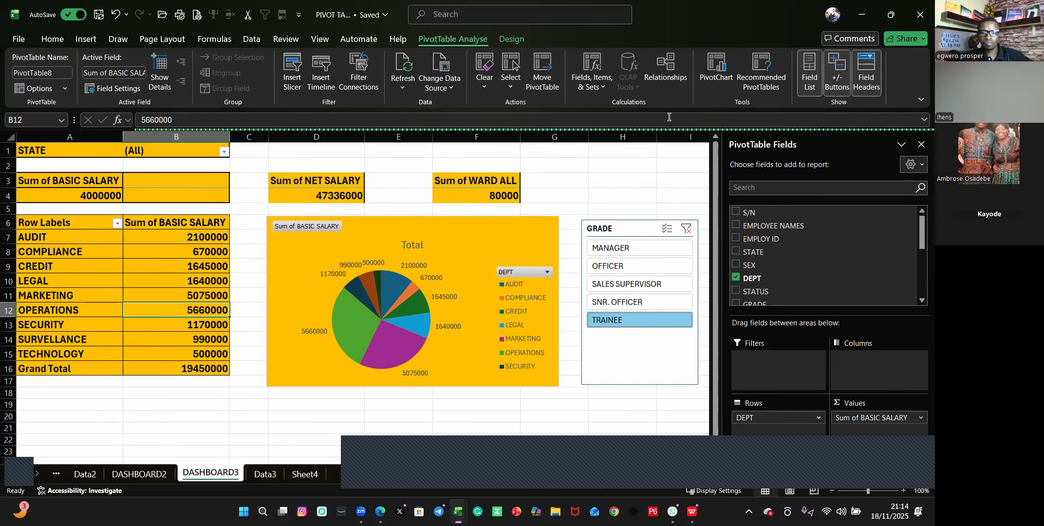
click(706, 78)
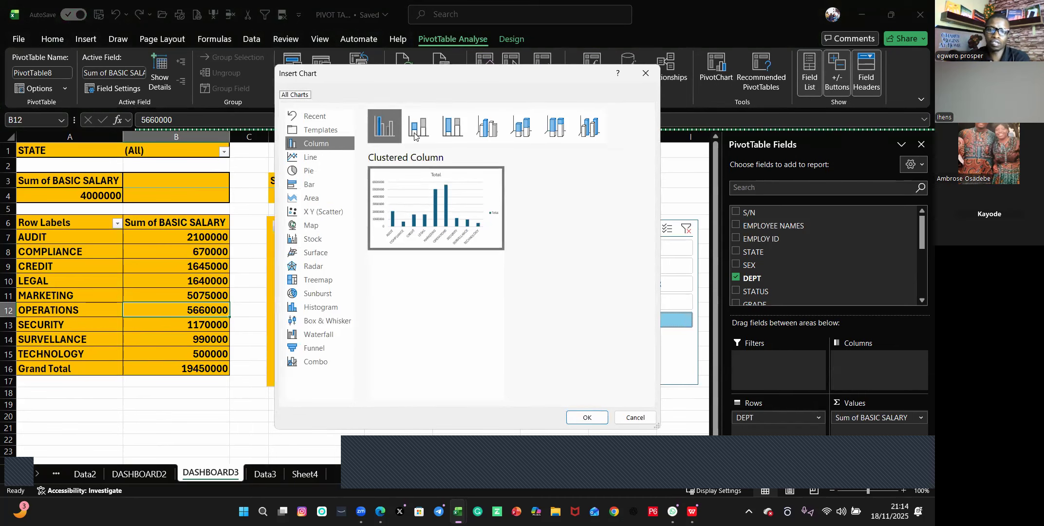
click(525, 128)
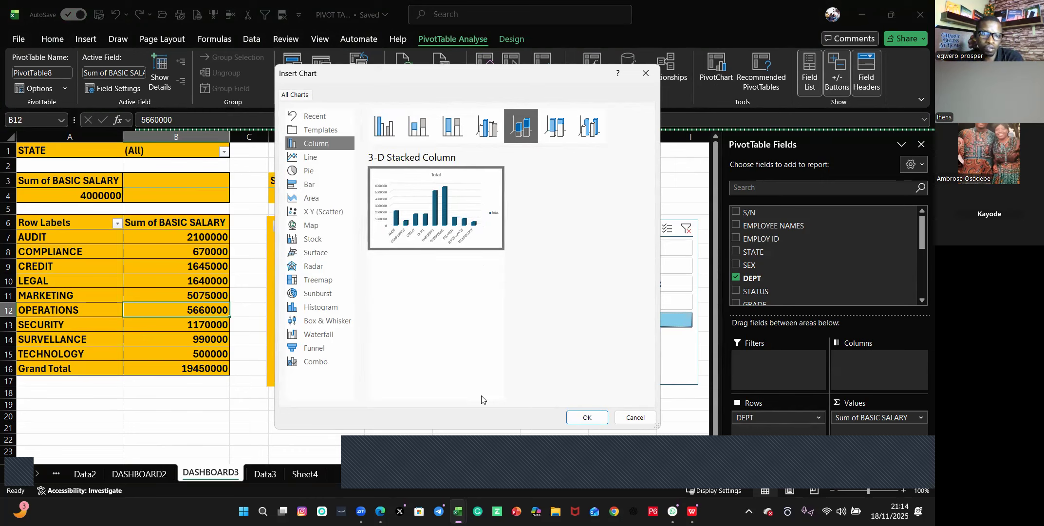
click(586, 418)
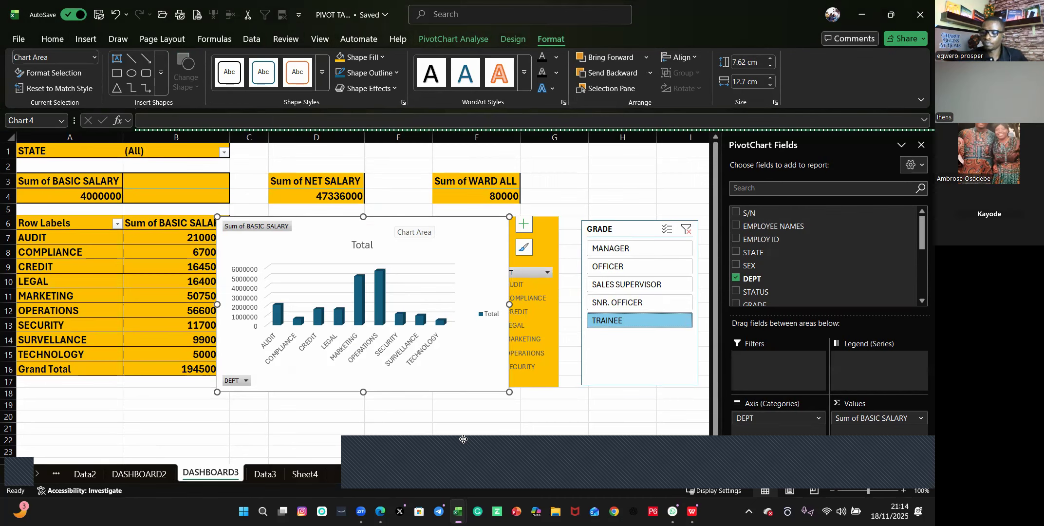
- Move the new column chart to the far side of the GRADE slicer, level with the pie chart, and deselect it
drag(456, 391, 546, 469)
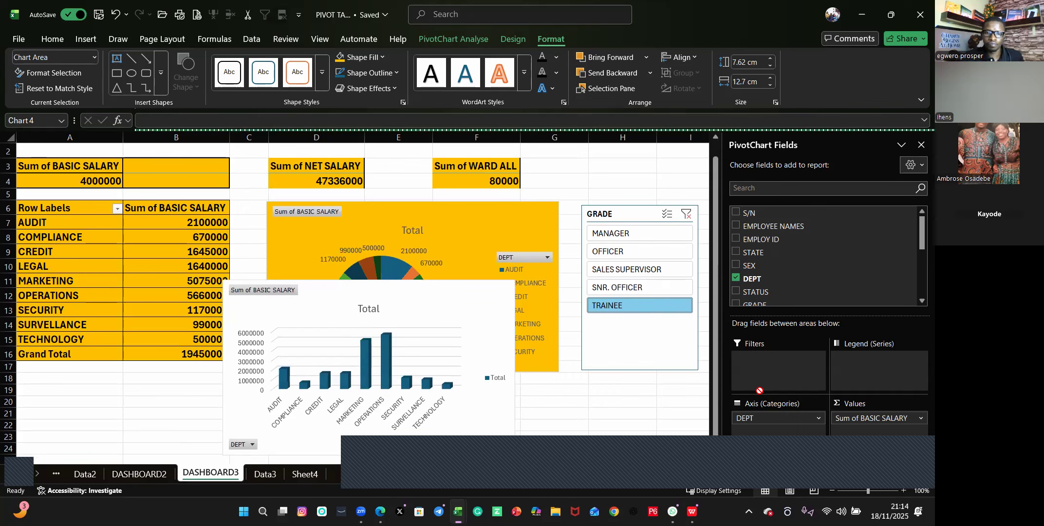
mouse_move(761, 389)
mouse_down()
mouse_move(670, 403)
mouse_move(711, 318)
mouse_move(703, 306)
mouse_up()
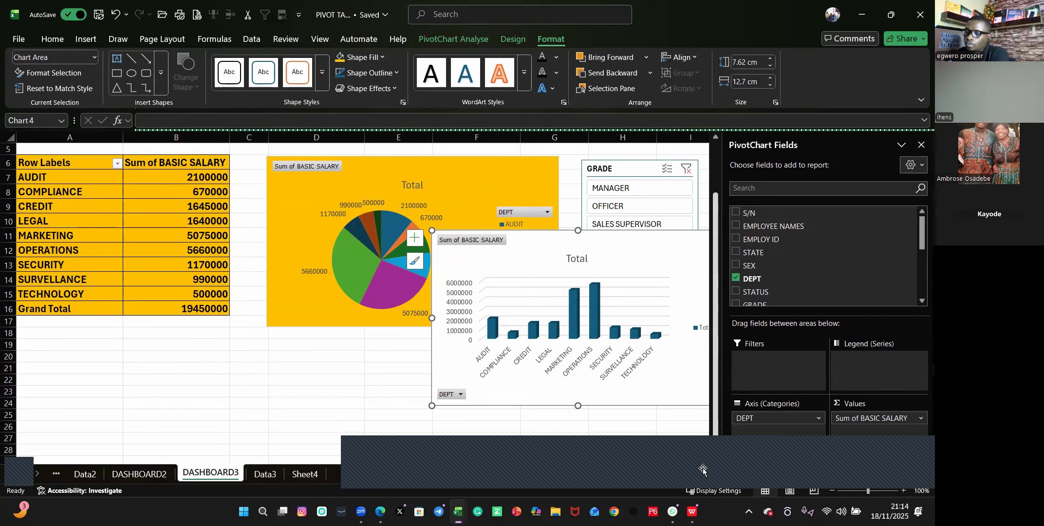
scroll(702, 468, down, 1)
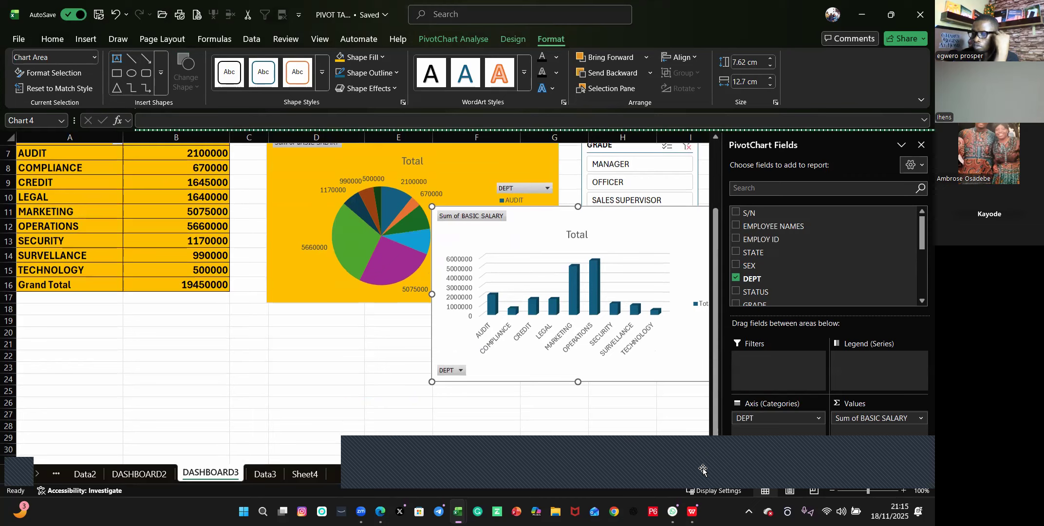
scroll(703, 469, down, 1)
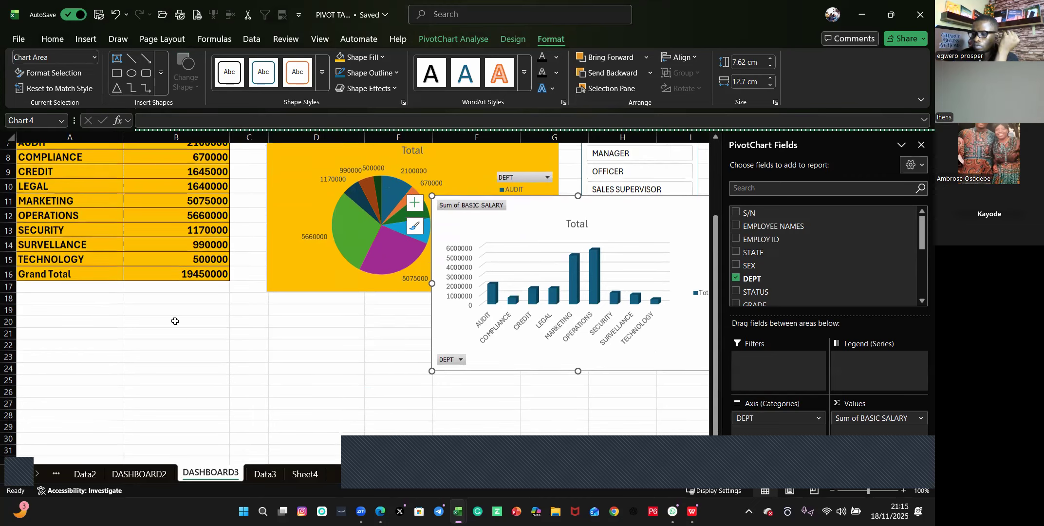
scroll(177, 298, right, 3)
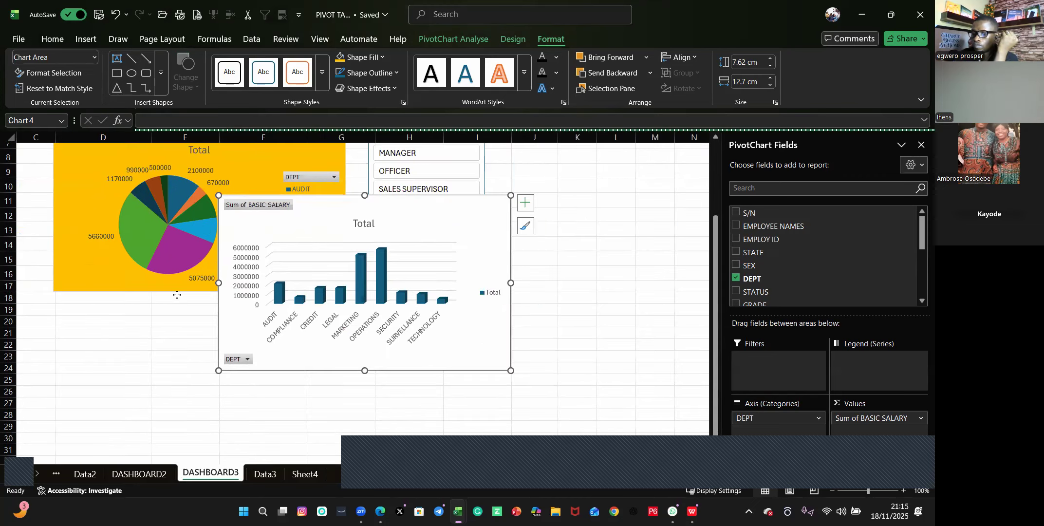
scroll(471, 258, up, 1)
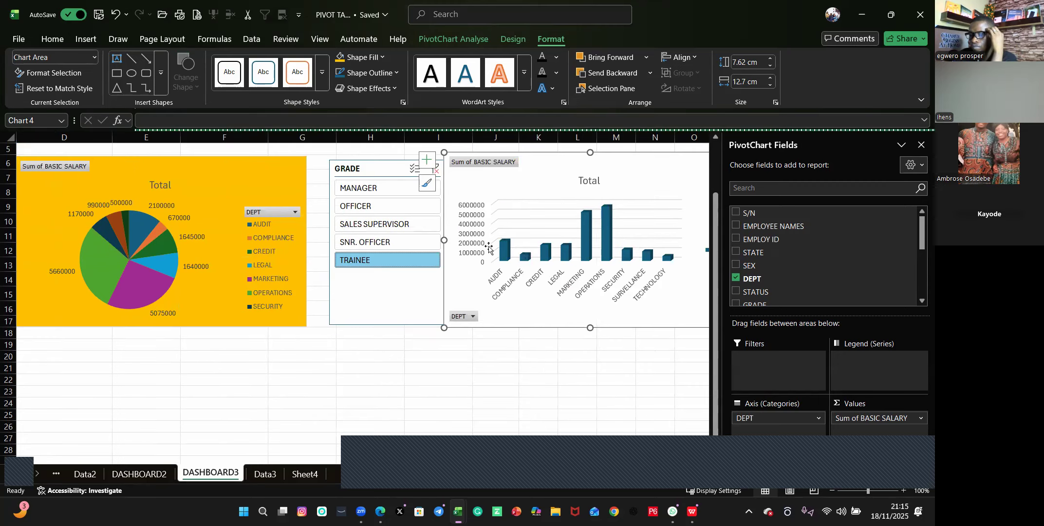
scroll(439, 213, right, 2)
scroll(280, 212, right, 1)
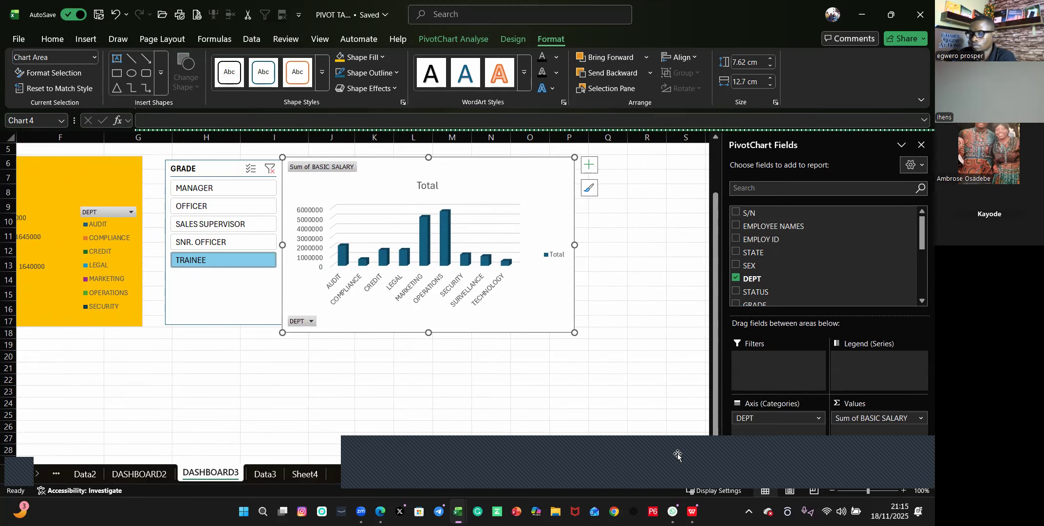
scroll(438, 292, left, 2)
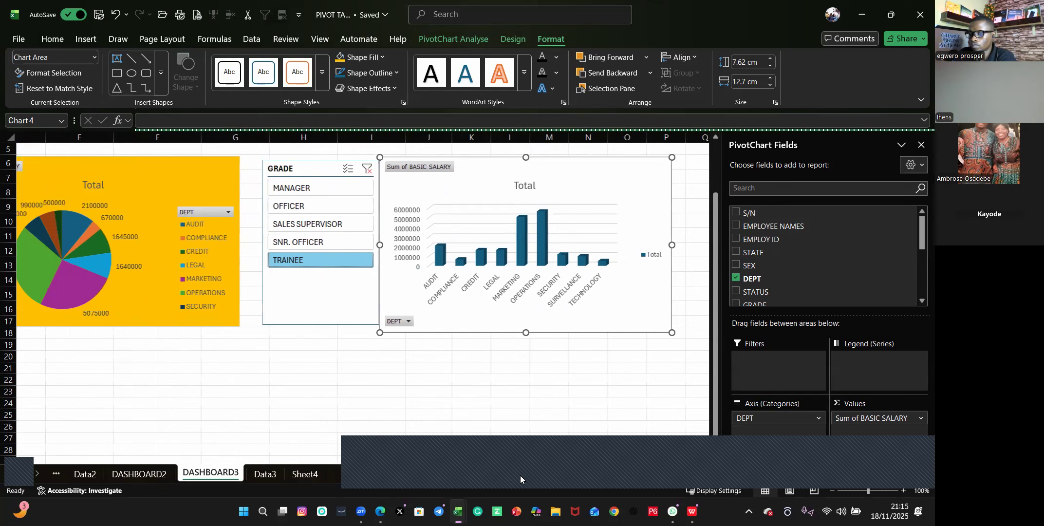
scroll(565, 468, left, 1)
key(Escape)
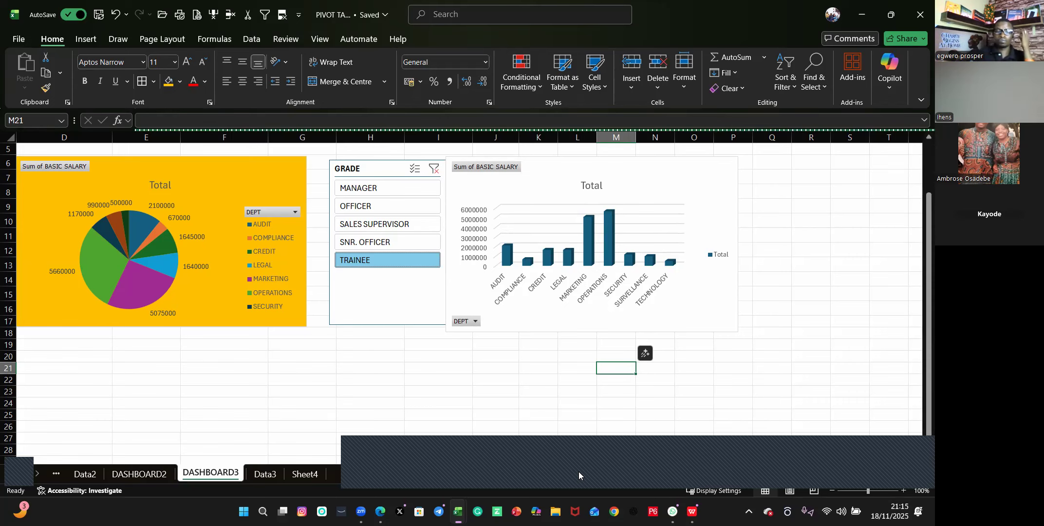
scroll(579, 471, left, 1)
scroll(574, 472, left, 1)
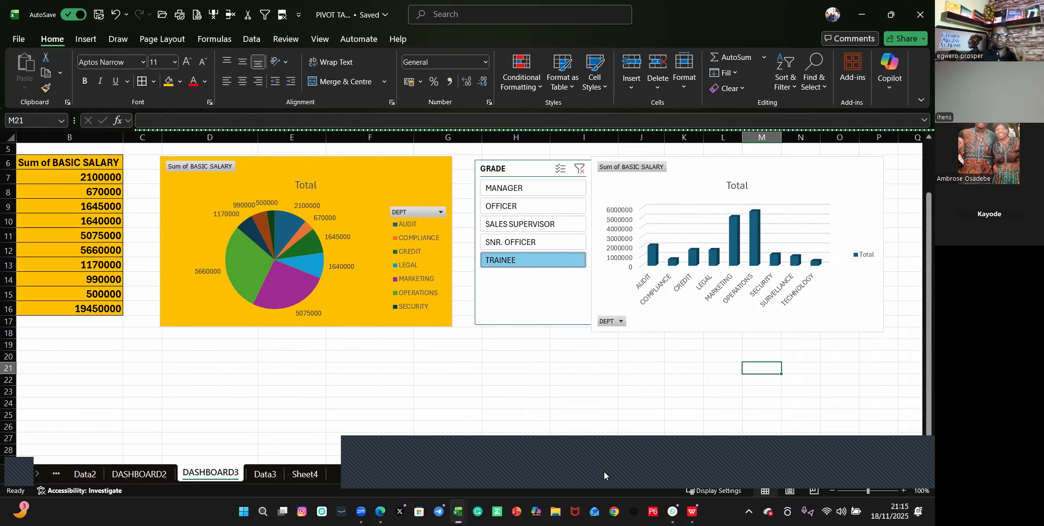
scroll(766, 470, left, 1)
scroll(894, 467, left, 1)
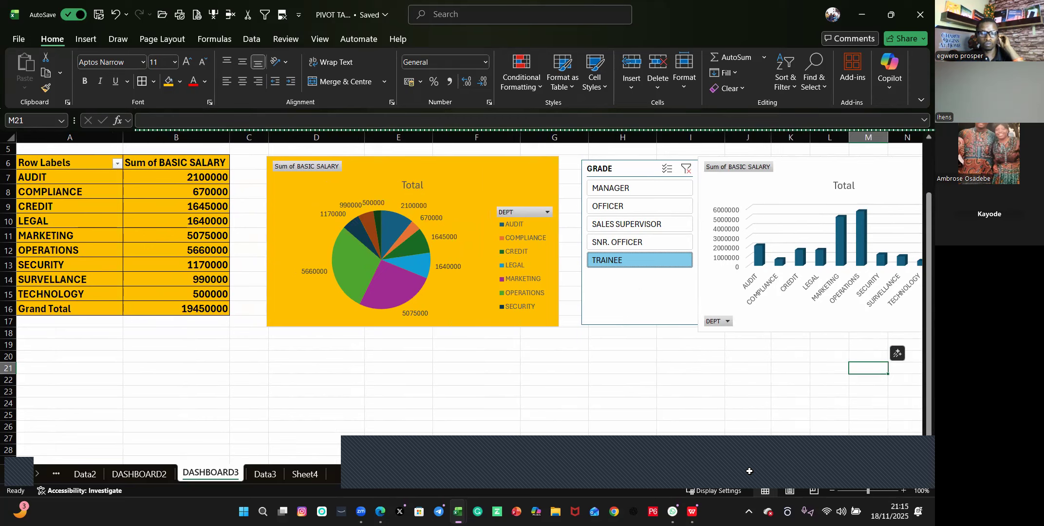
click(685, 472)
click(619, 345)
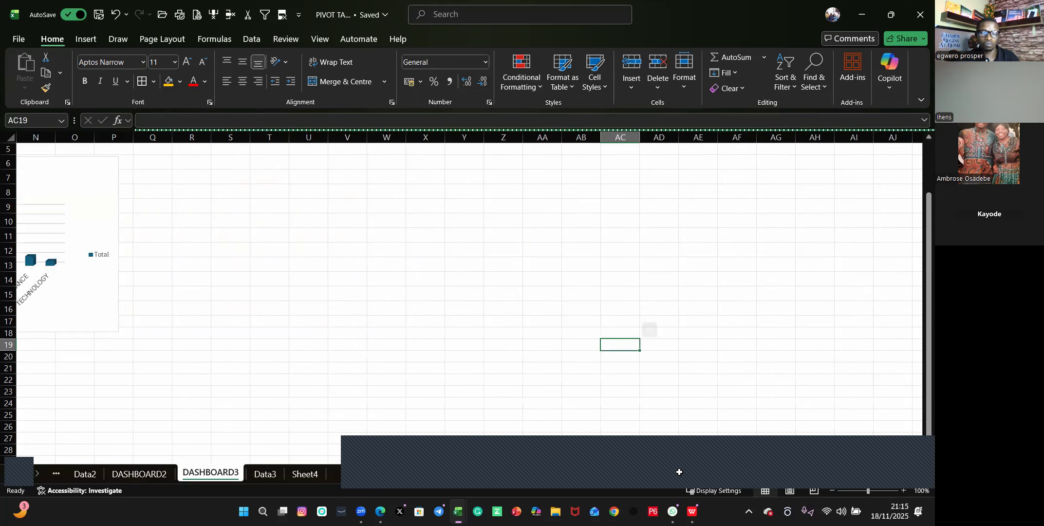
click(633, 470)
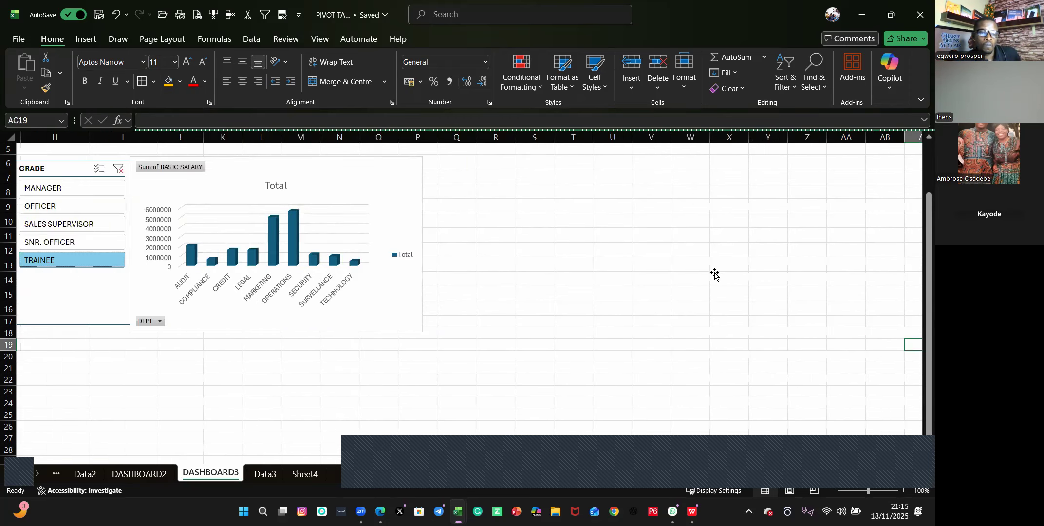
scroll(641, 314, left, 2)
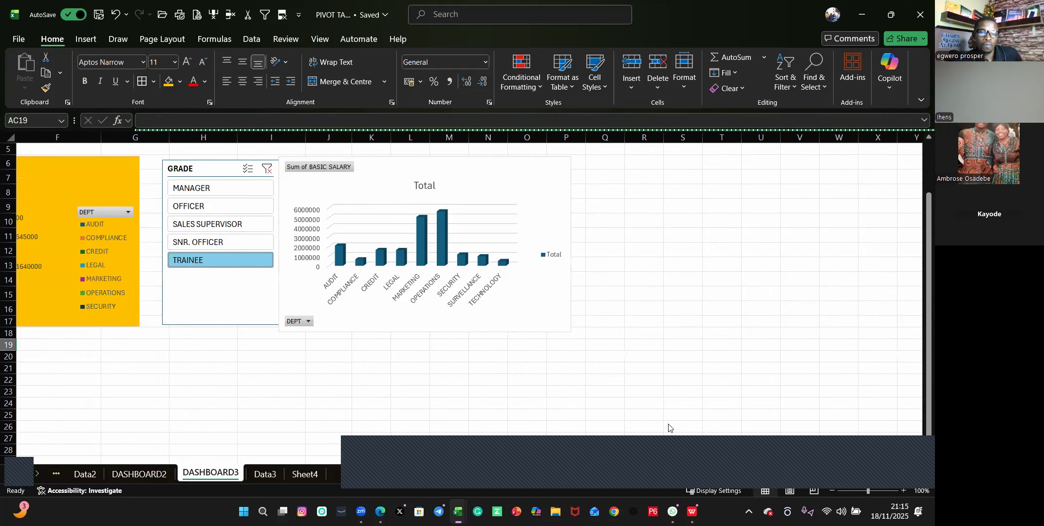
scroll(706, 427, left, 3)
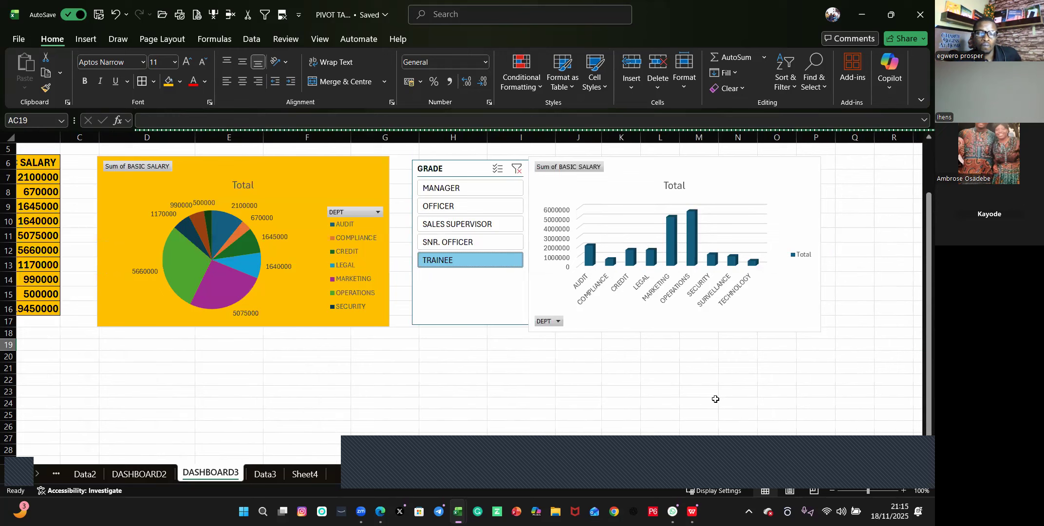
click(629, 323)
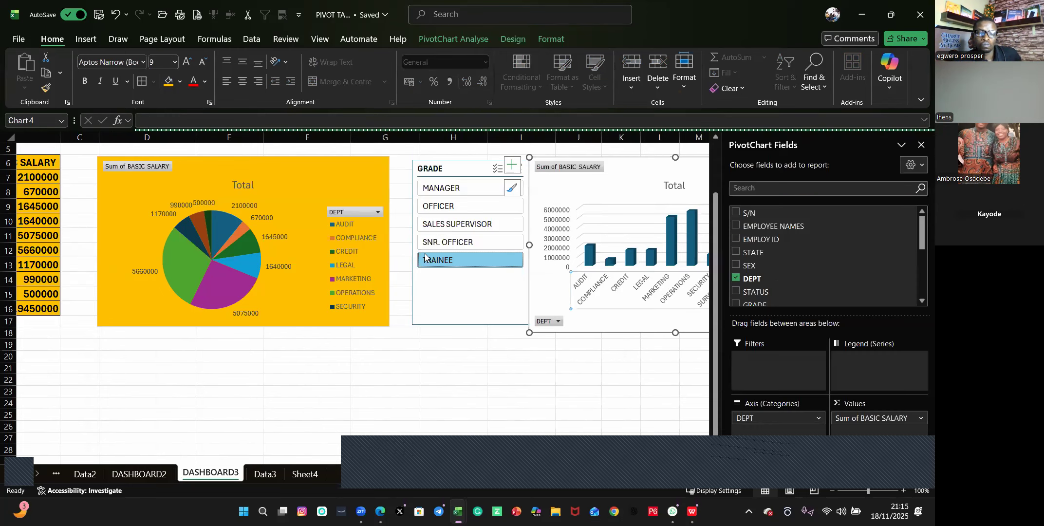
click(690, 349)
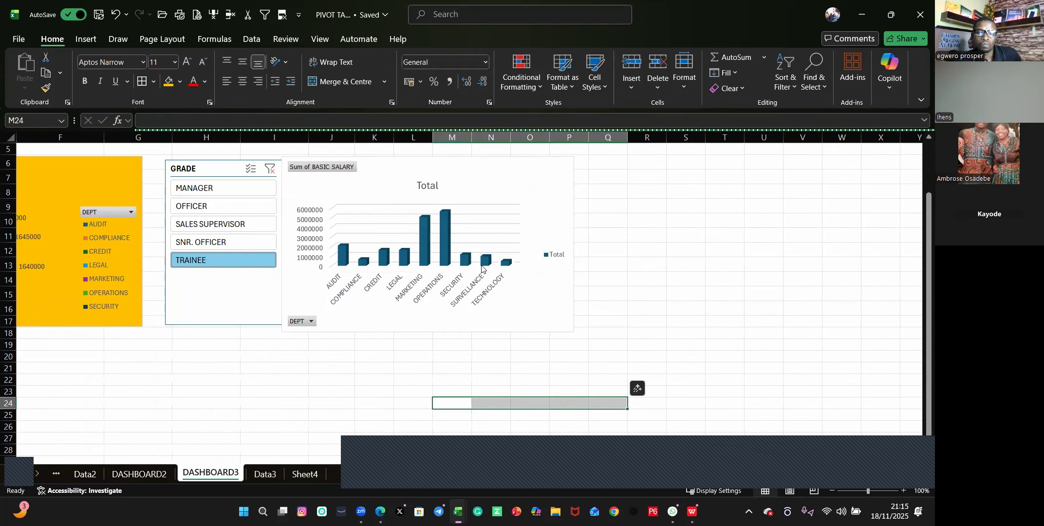
click(647, 357)
- Fill the walls behind the columns of the new BASIC SALARY column chart with light grey and deselect the chart
click(449, 256)
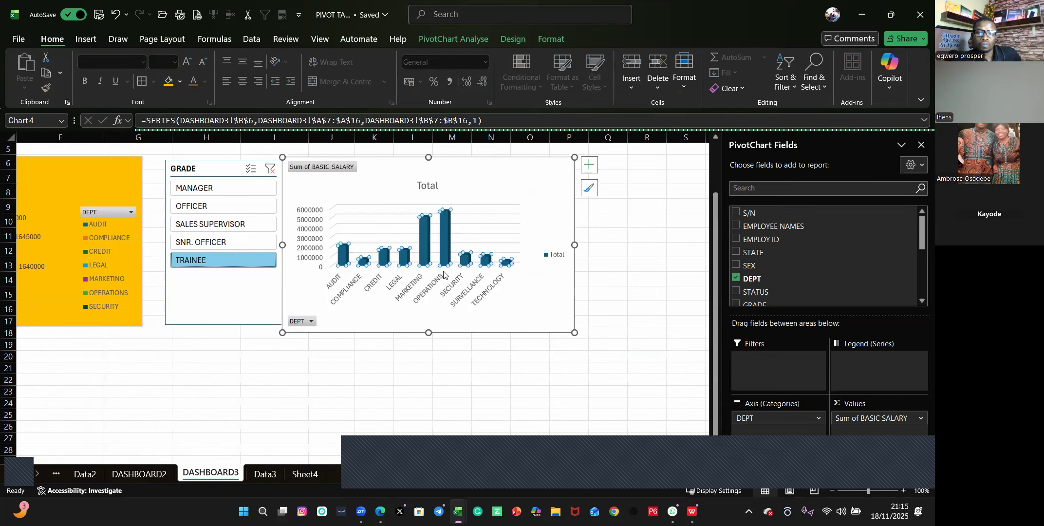
click(513, 43)
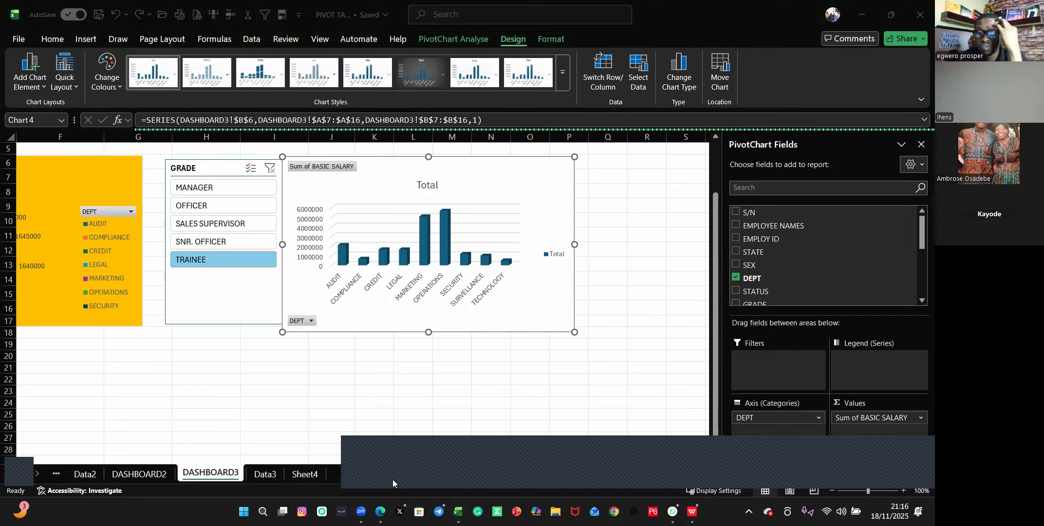
click(485, 481)
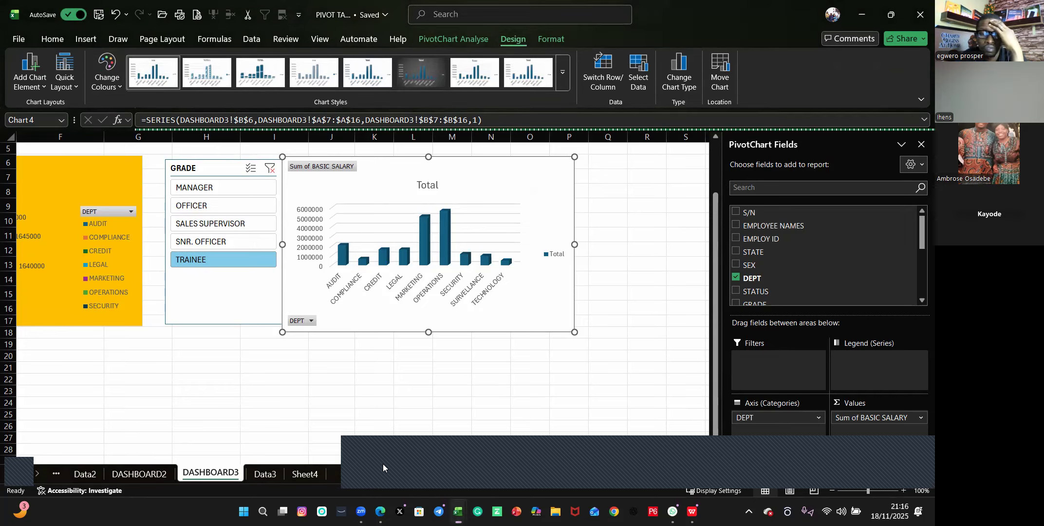
click(401, 407)
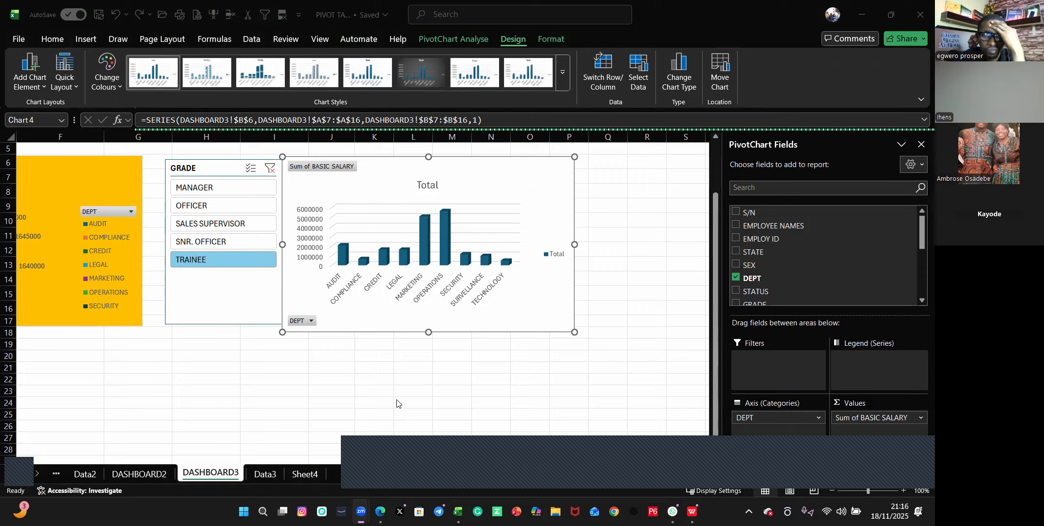
click(423, 221)
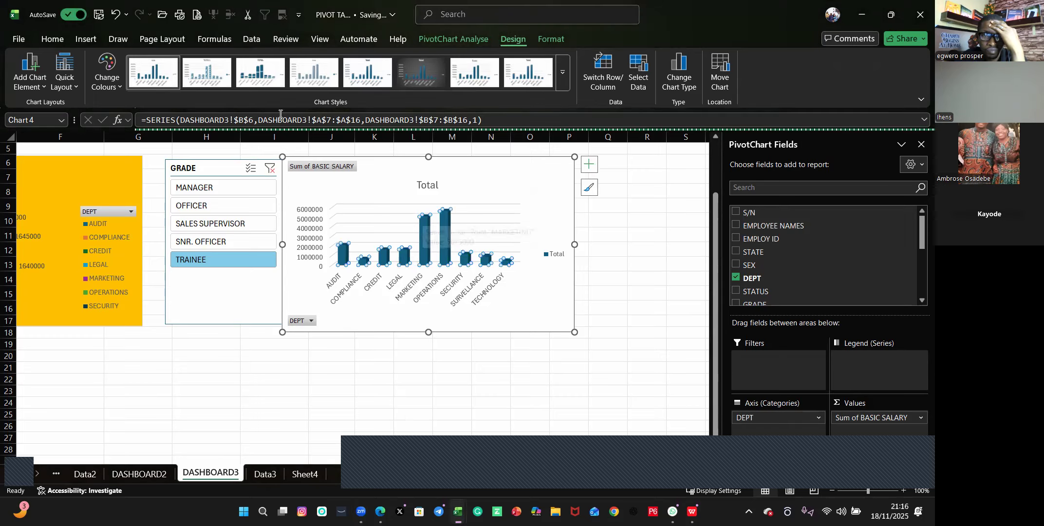
click(349, 232)
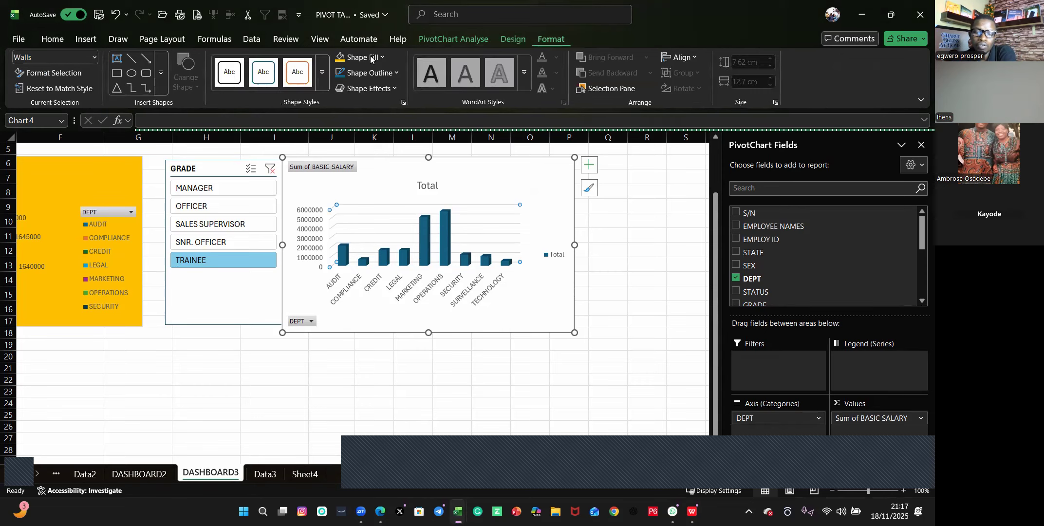
click(370, 57)
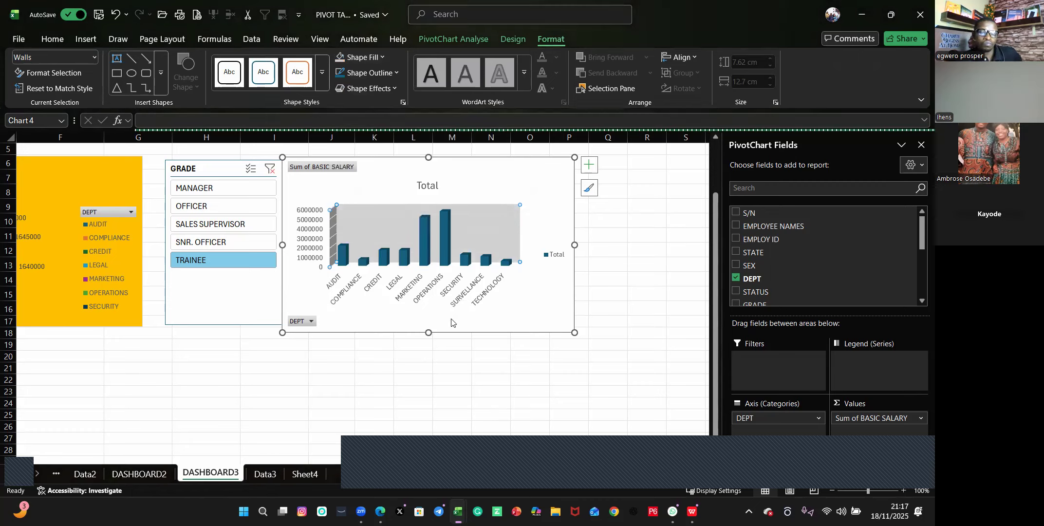
click(407, 423)
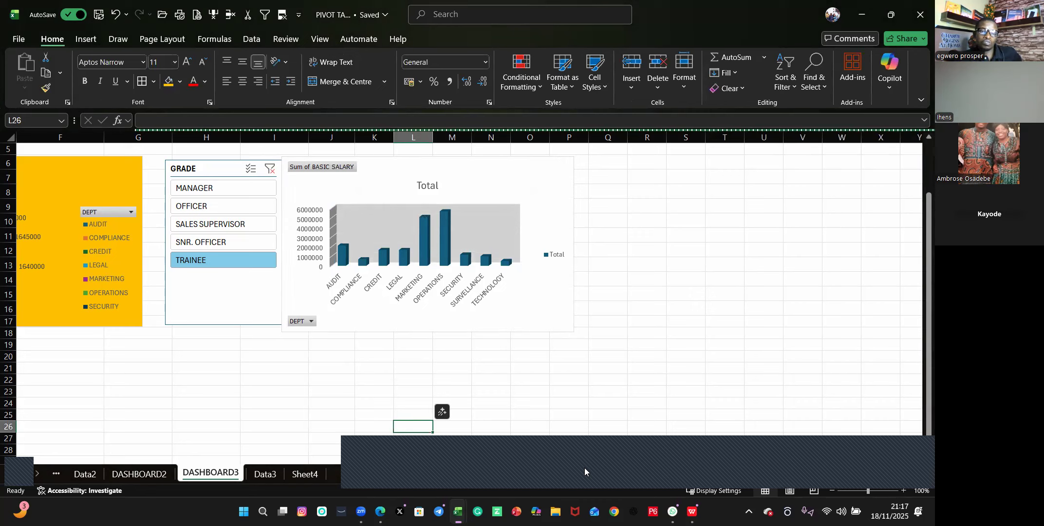
drag(808, 481, 752, 481)
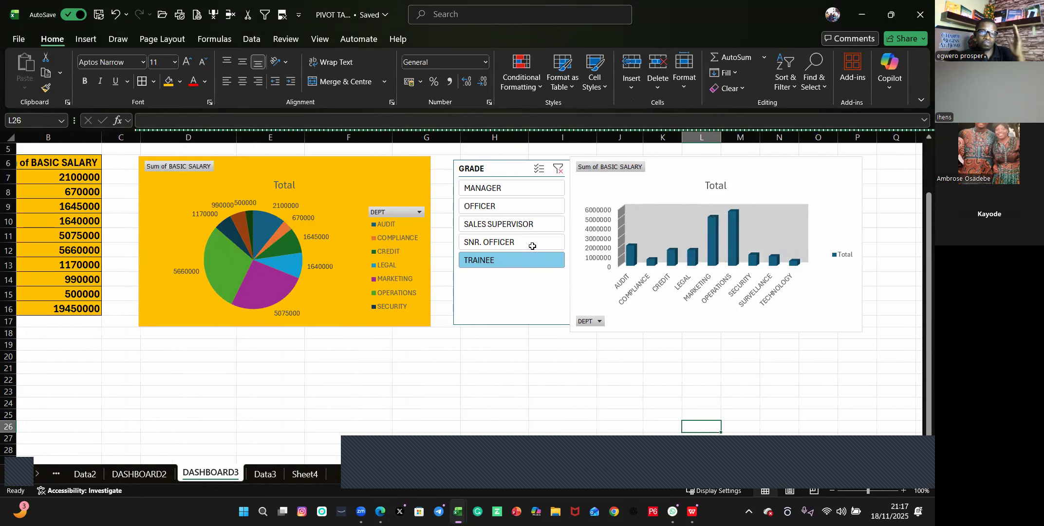
- Switch to the healthcare_dataset workbook and show the billing PivotTables and slicers on Sheet2
scroll(533, 246, left, 1)
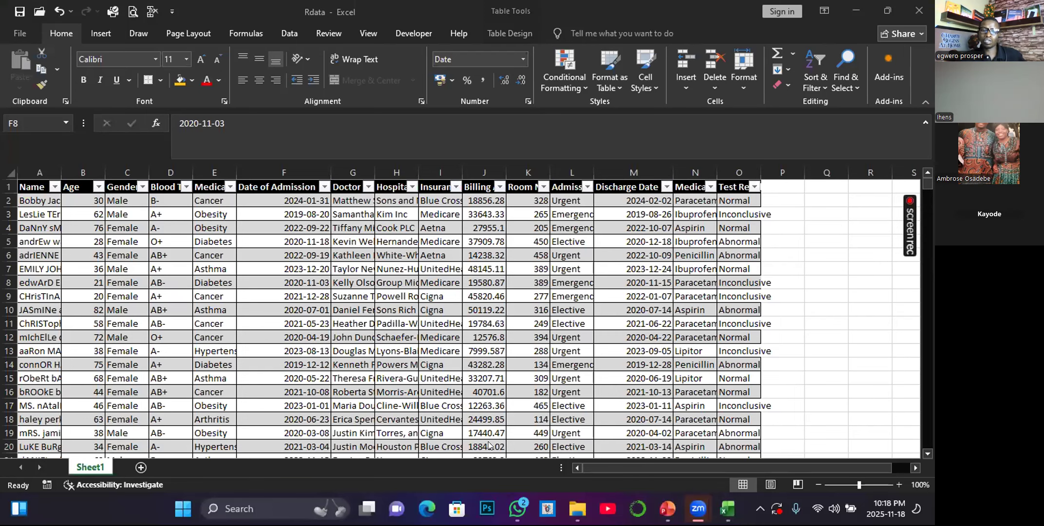
mouse_move(727, 509)
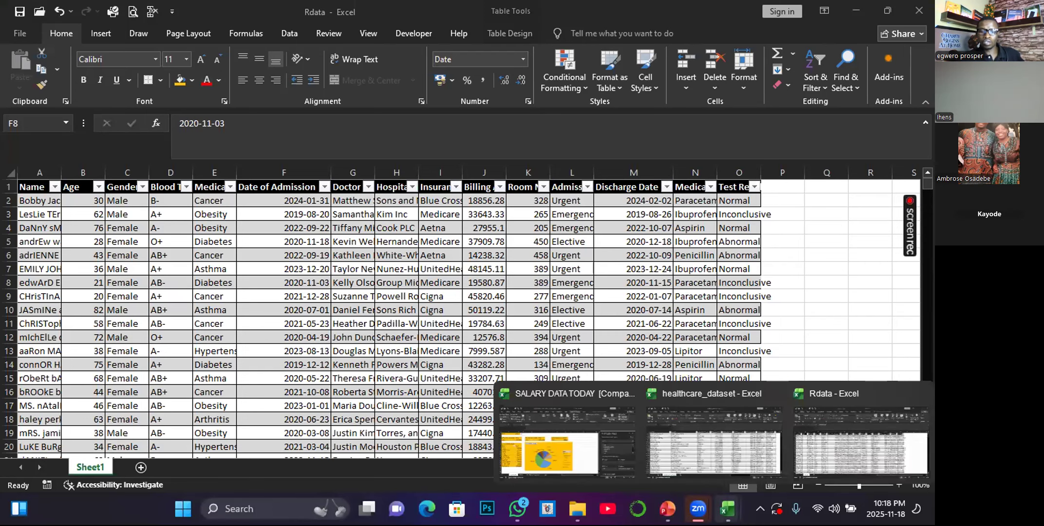
click(757, 462)
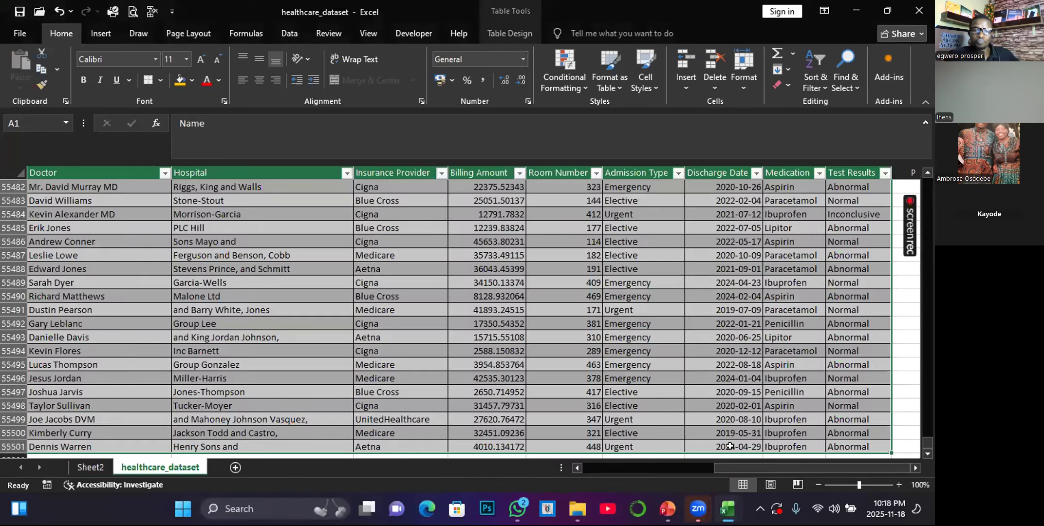
click(103, 469)
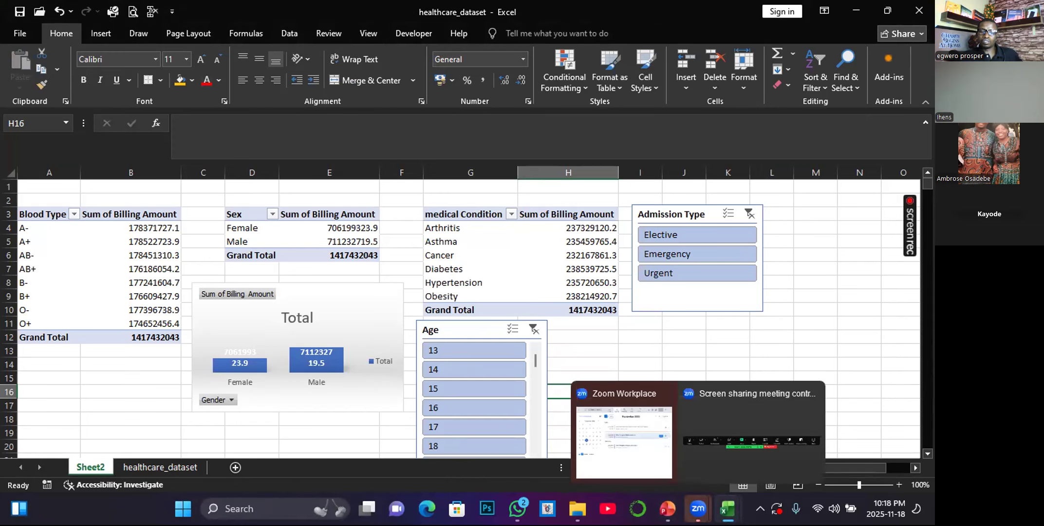
- Switch to the Advance Pivot Table Command presentation in PowerPoint and review slides 3 to 5 on slicers and timelines
mouse_move(668, 508)
click(738, 467)
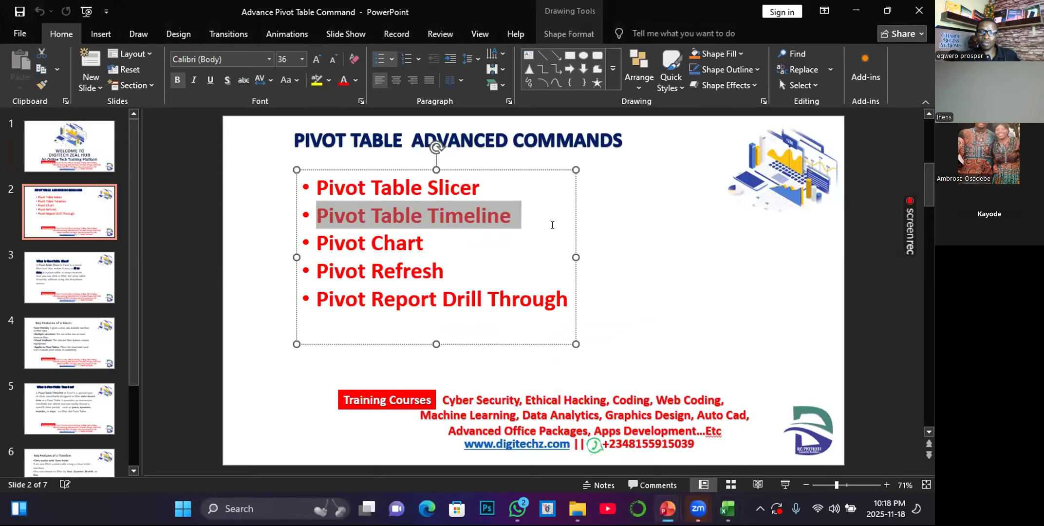
click(60, 282)
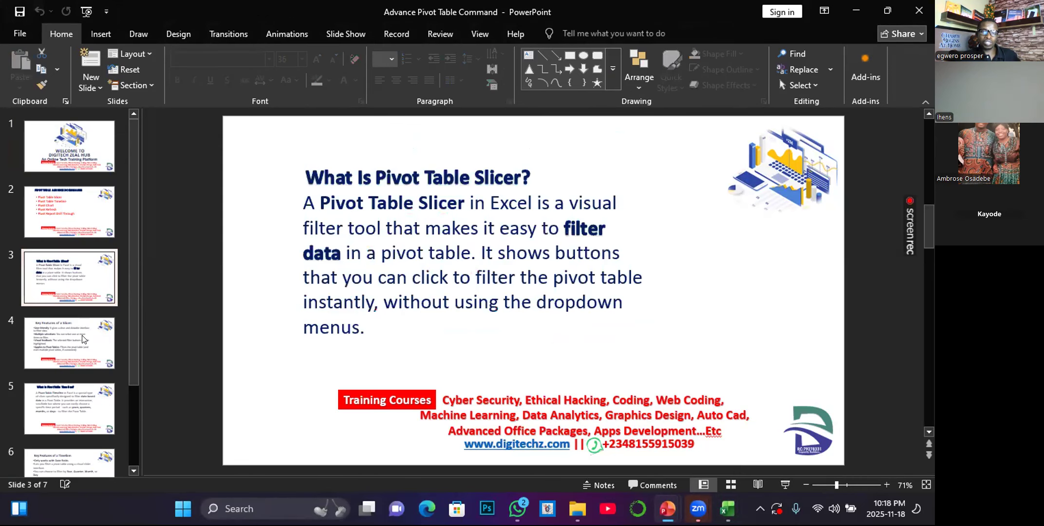
click(83, 338)
click(70, 398)
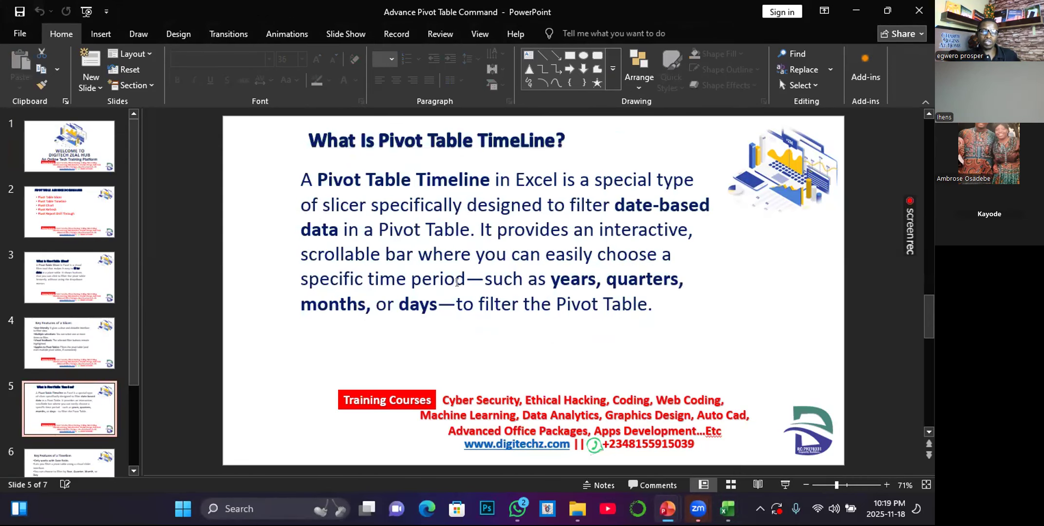
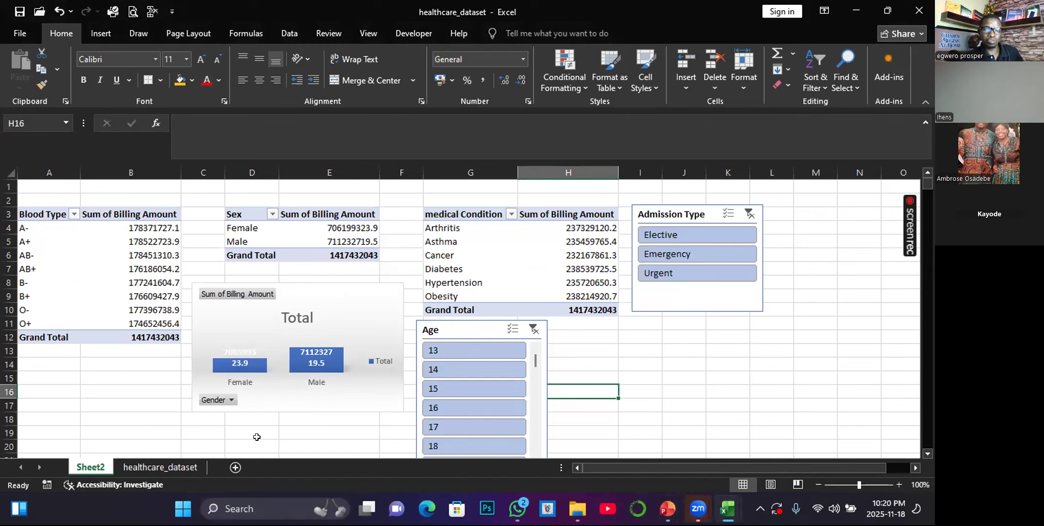
- In the healthcare_dataset workbook, insert a Date of Admission timeline from the medical Condition PivotTable and place it below the Admission Type slicer
click(146, 469)
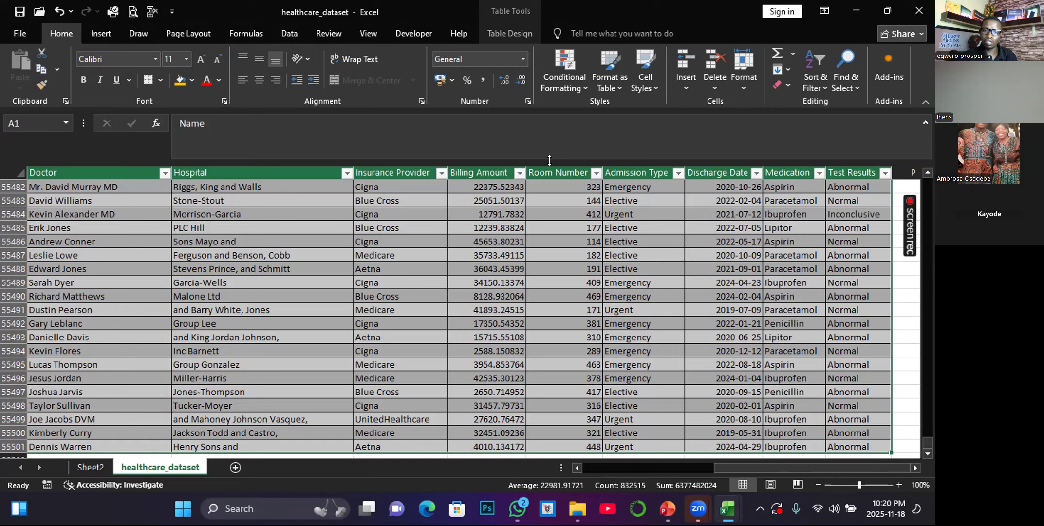
click(92, 466)
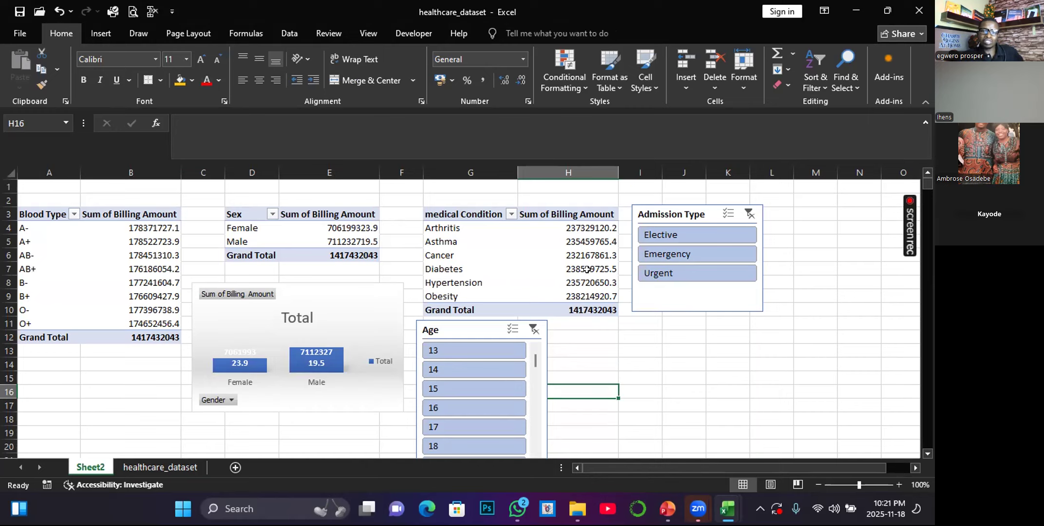
mouse_move(587, 269)
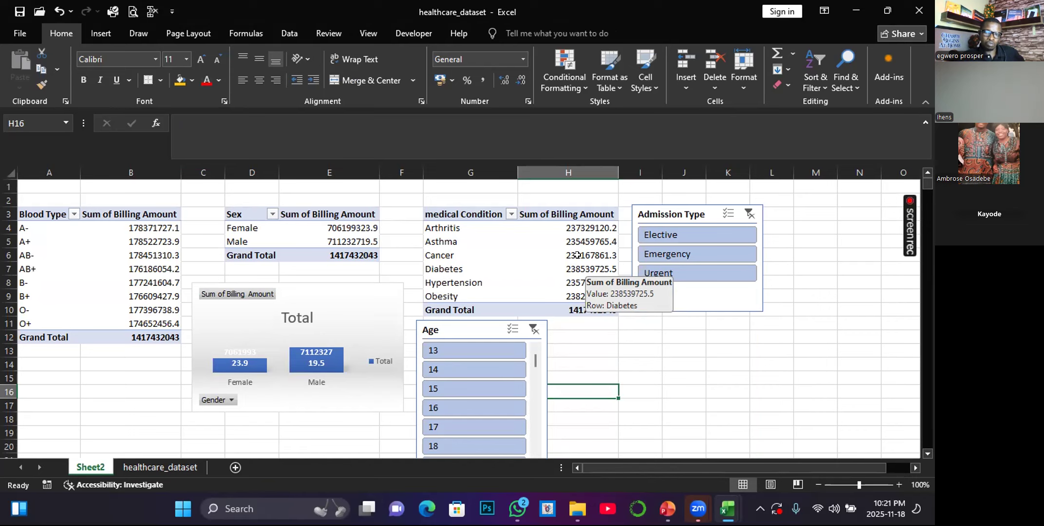
click(578, 252)
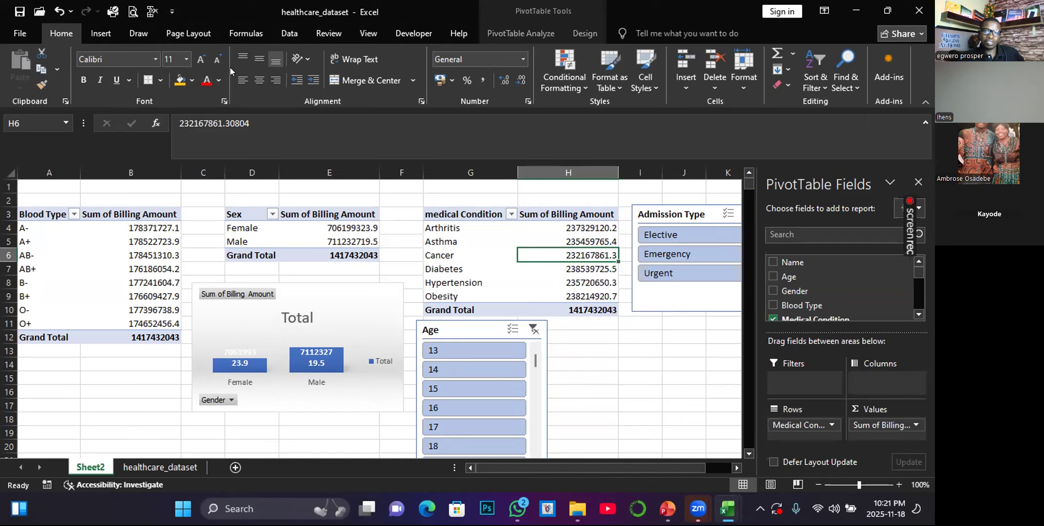
click(500, 32)
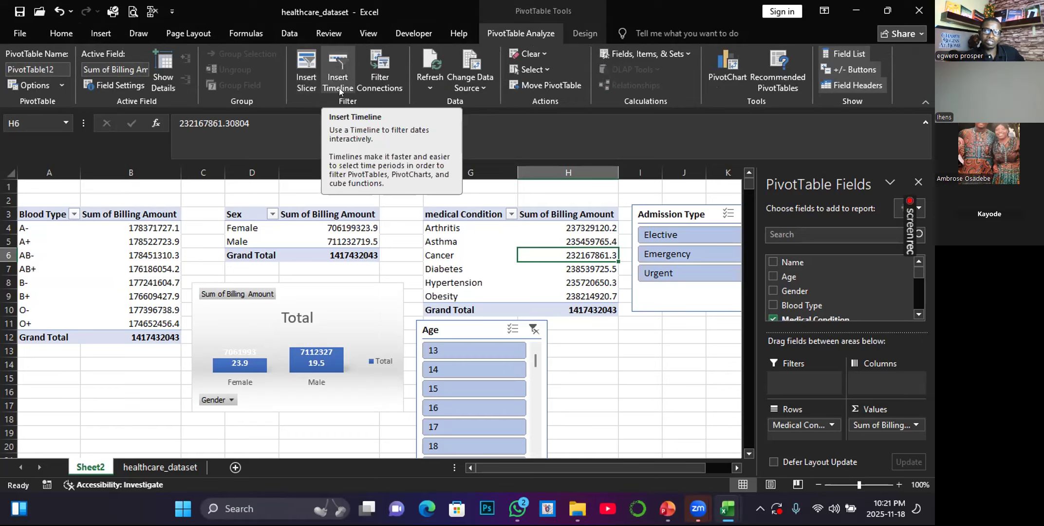
click(339, 69)
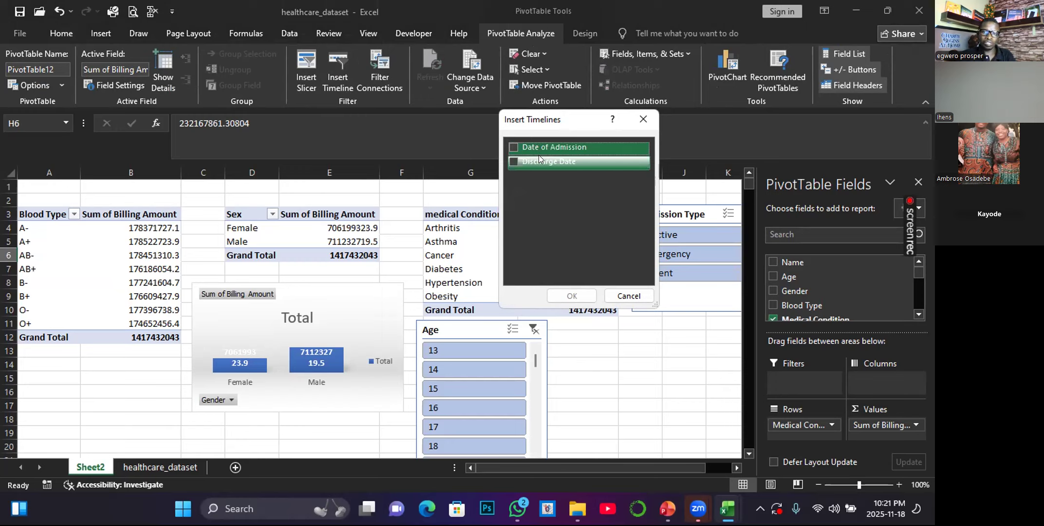
click(511, 144)
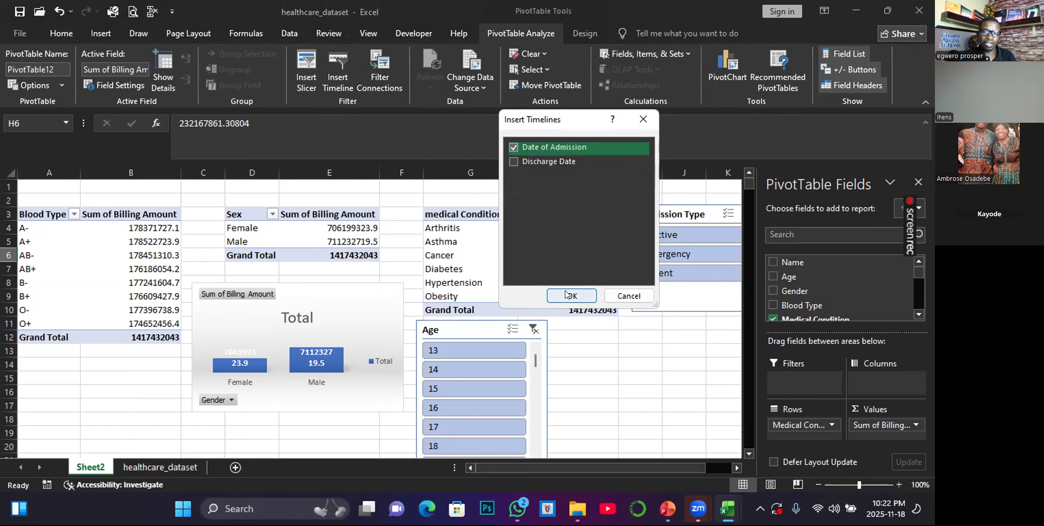
click(568, 295)
drag(415, 285, 719, 330)
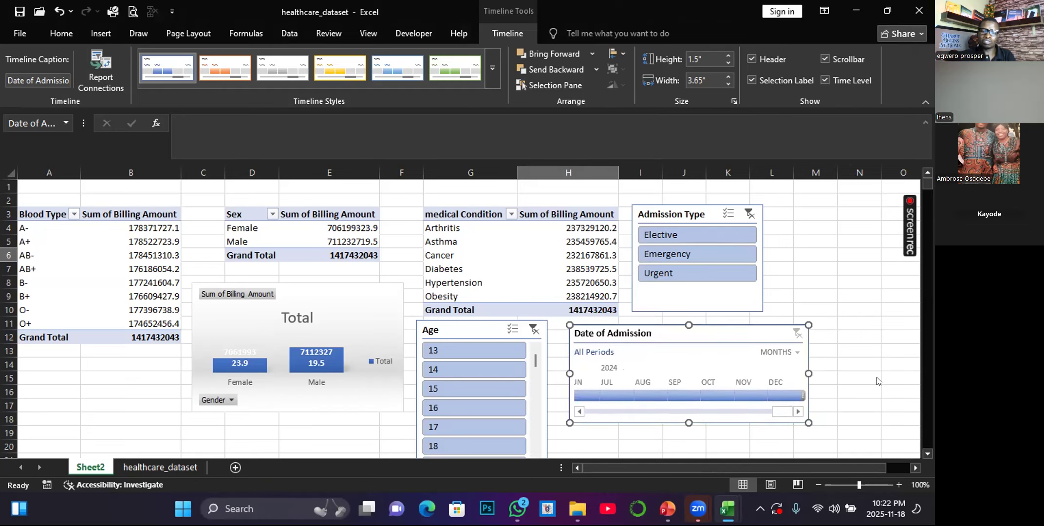
- Set the time level of the Date of Admission timeline to YEARS
scroll(870, 392, down, 1)
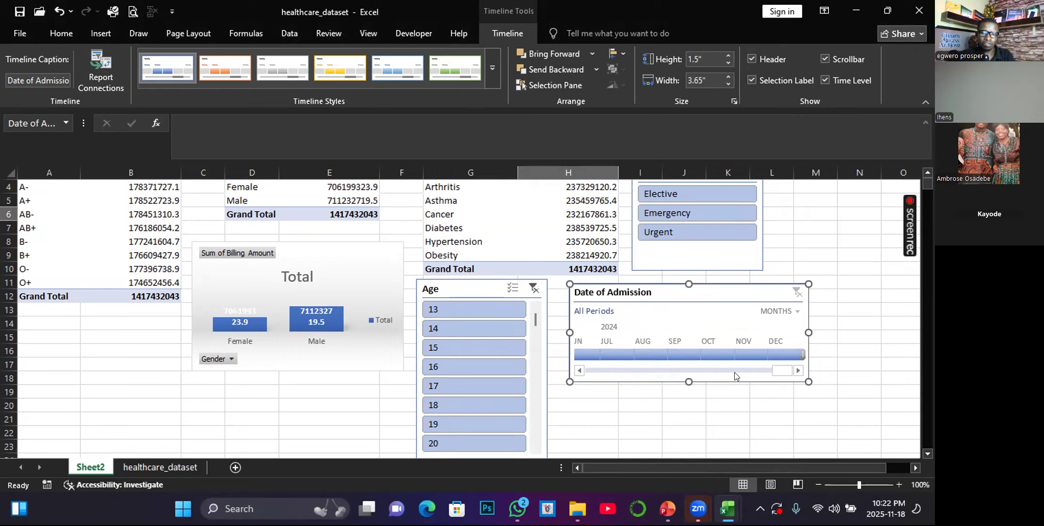
click(793, 312)
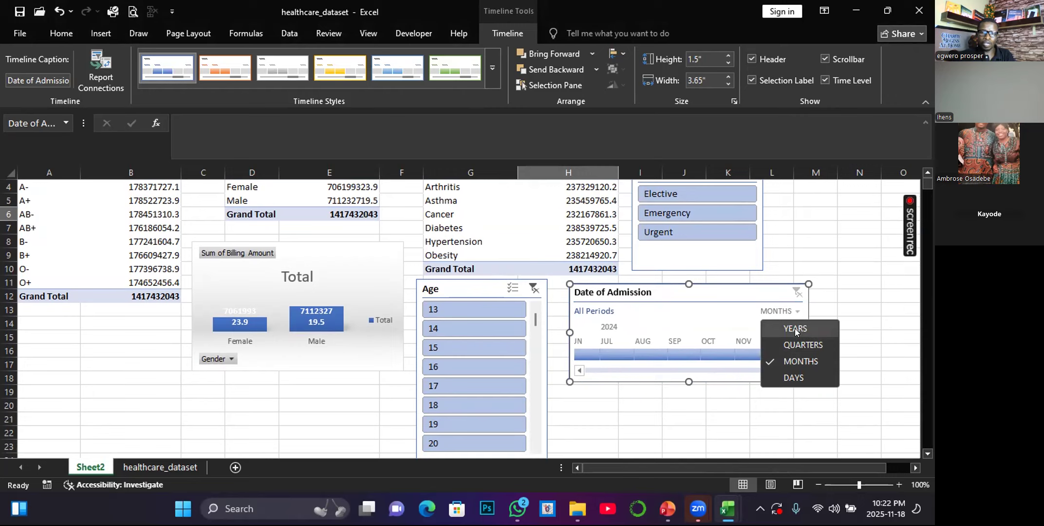
click(795, 329)
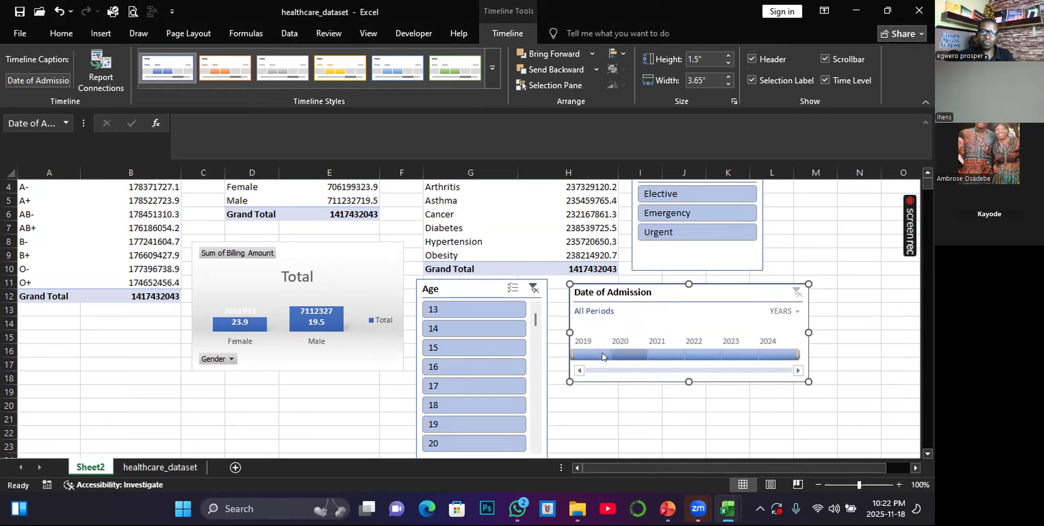
- Filter the medical Condition PivotTable to 2019 admissions with the timeline, and clear that filter again
scroll(256, 274, up, 1)
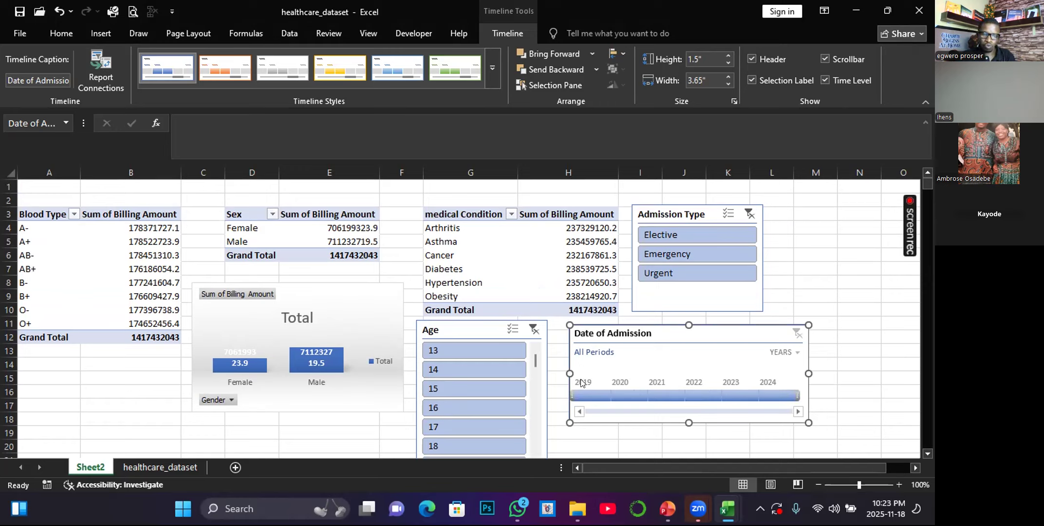
click(587, 396)
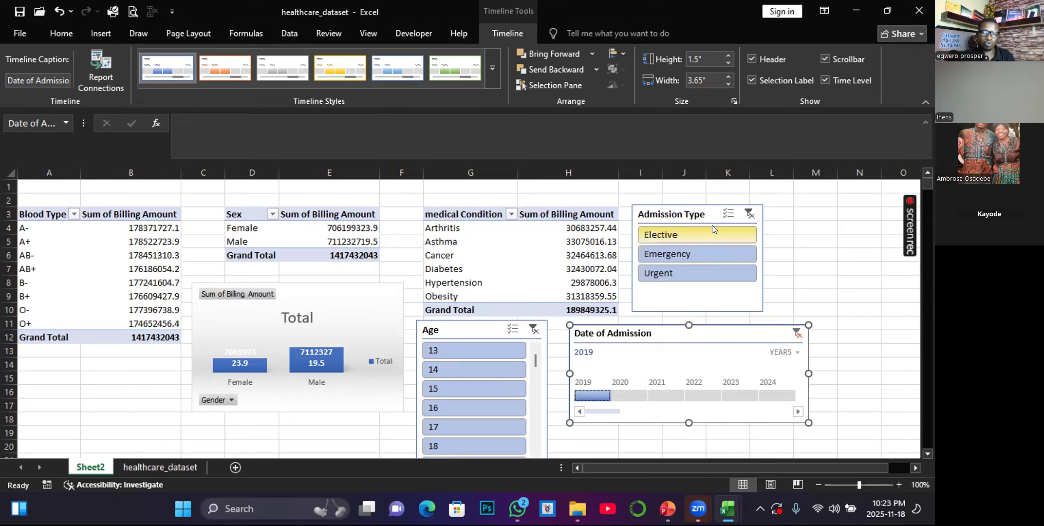
click(797, 333)
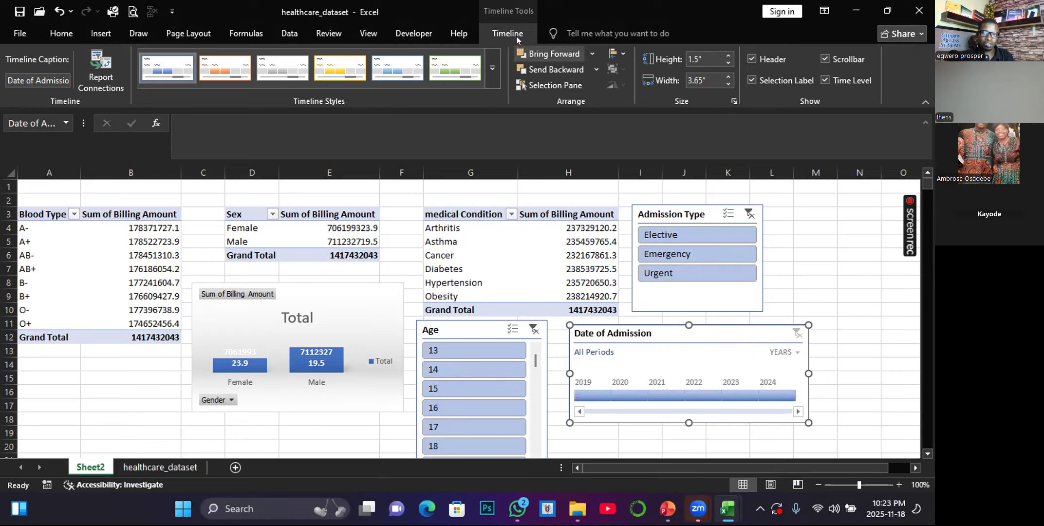
- Connect the Date of Admission timeline to PivotTable10 and PivotTable11 as well as PivotTable12
click(110, 74)
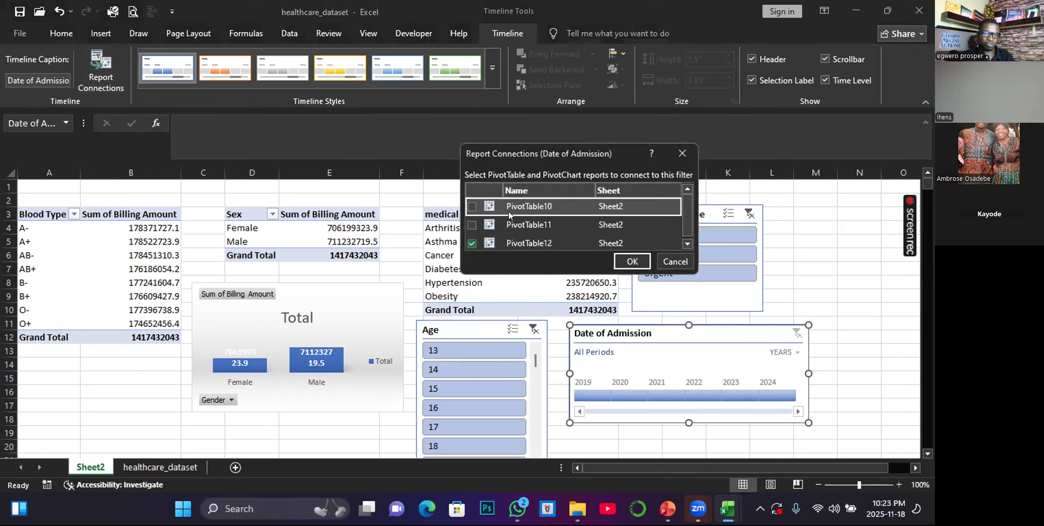
click(472, 205)
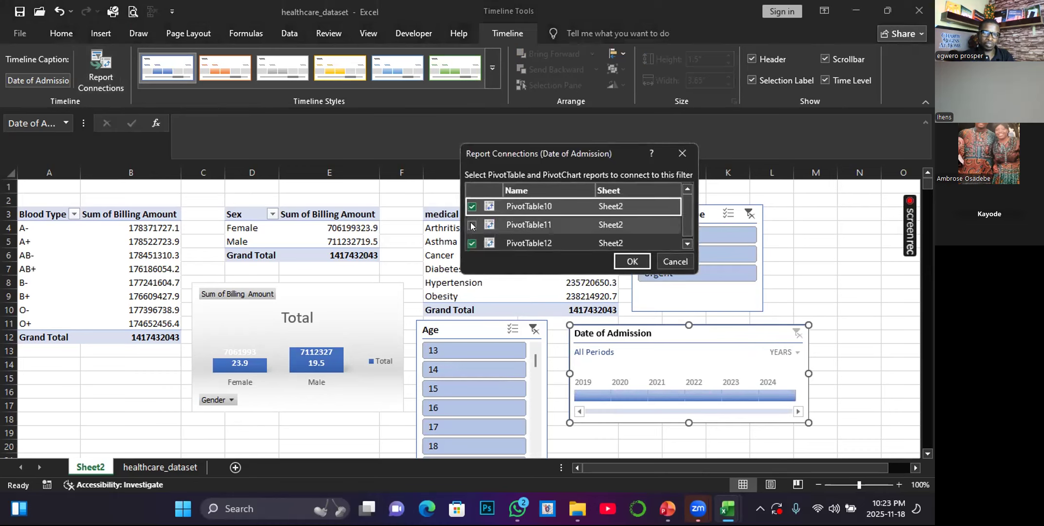
click(475, 225)
scroll(488, 239, down, 1)
click(636, 268)
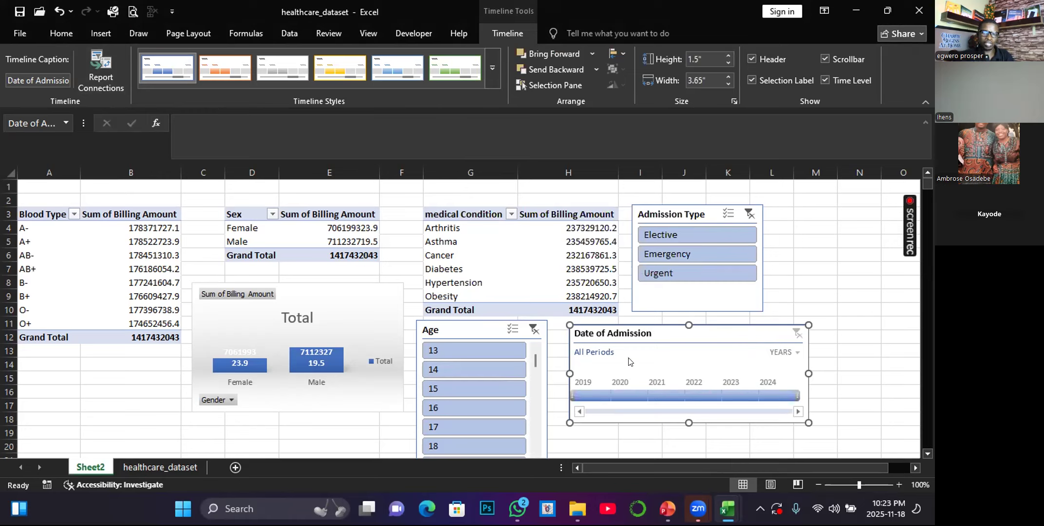
- Filter the connected PivotTables and chart by admission years 2019, 2020 and 2021 in turn
click(582, 395)
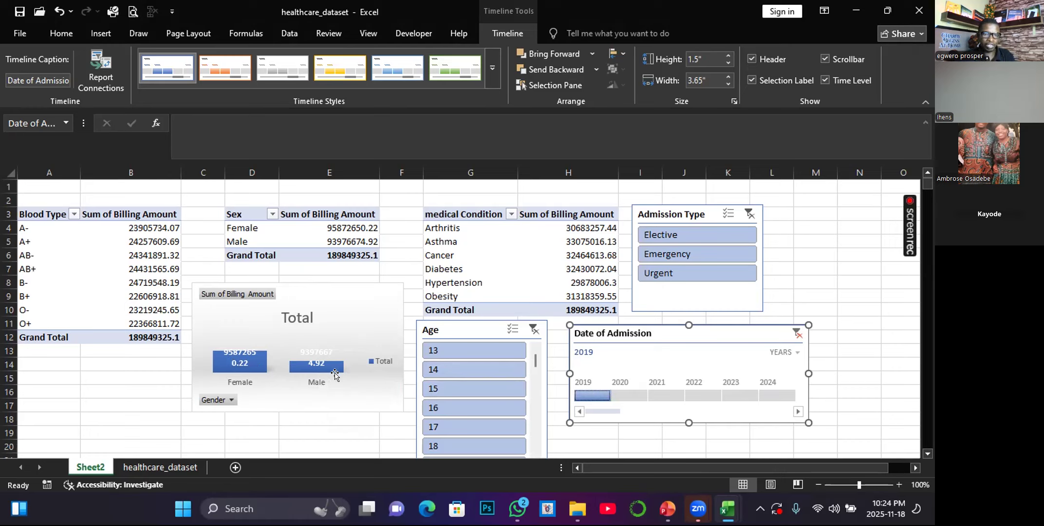
click(619, 396)
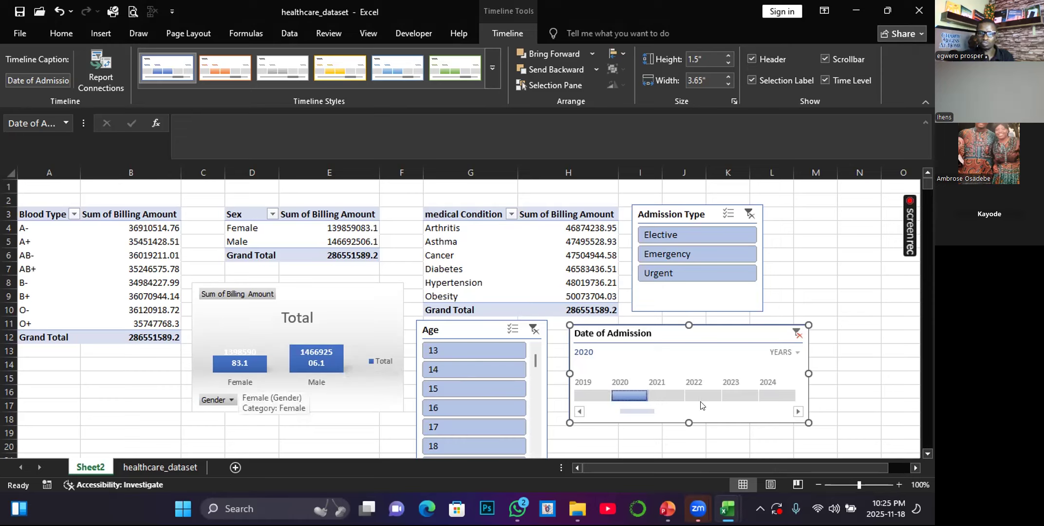
click(659, 395)
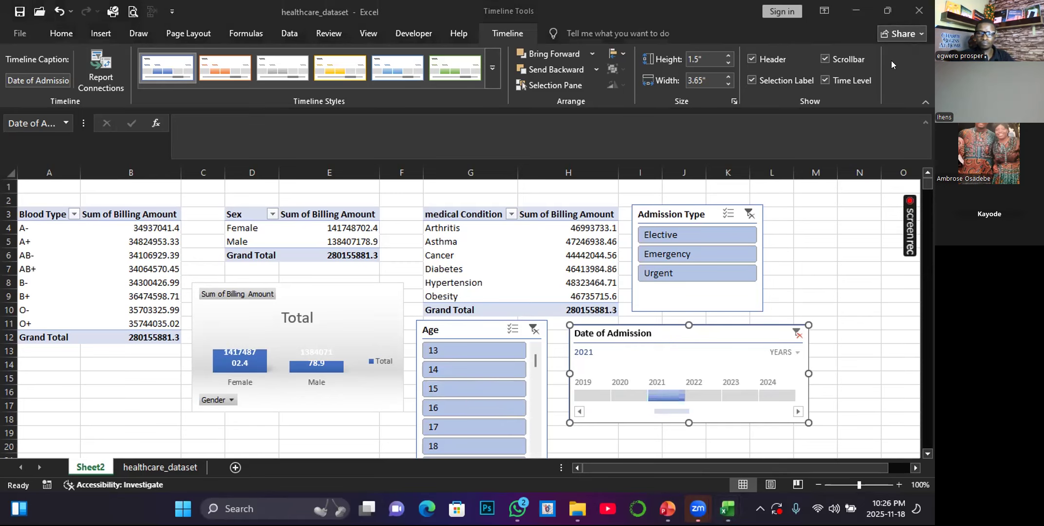
- Switch to PowerPoint to review the slide defining the PivotTable timeline, and return to the healthcare_dataset workbook
mouse_move(667, 509)
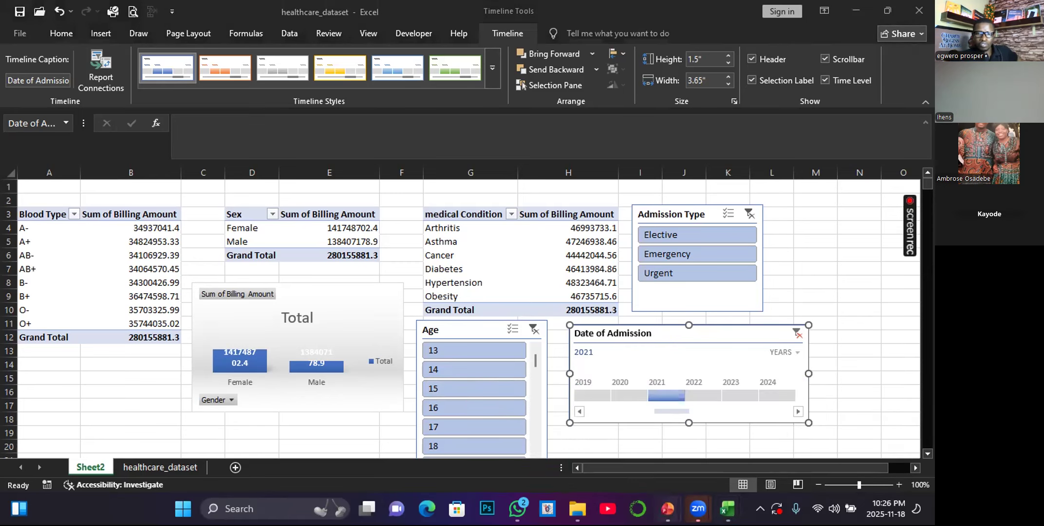
click(802, 449)
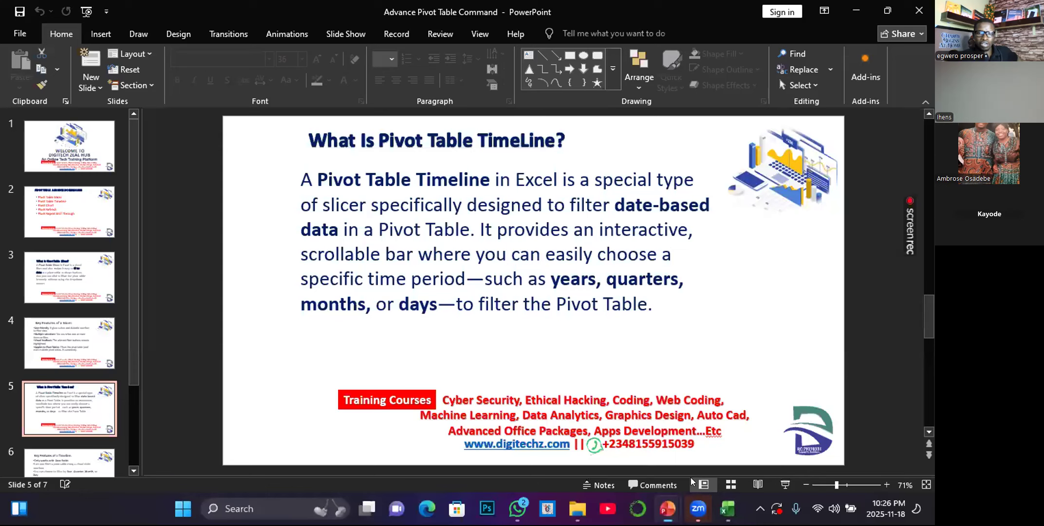
mouse_move(667, 508)
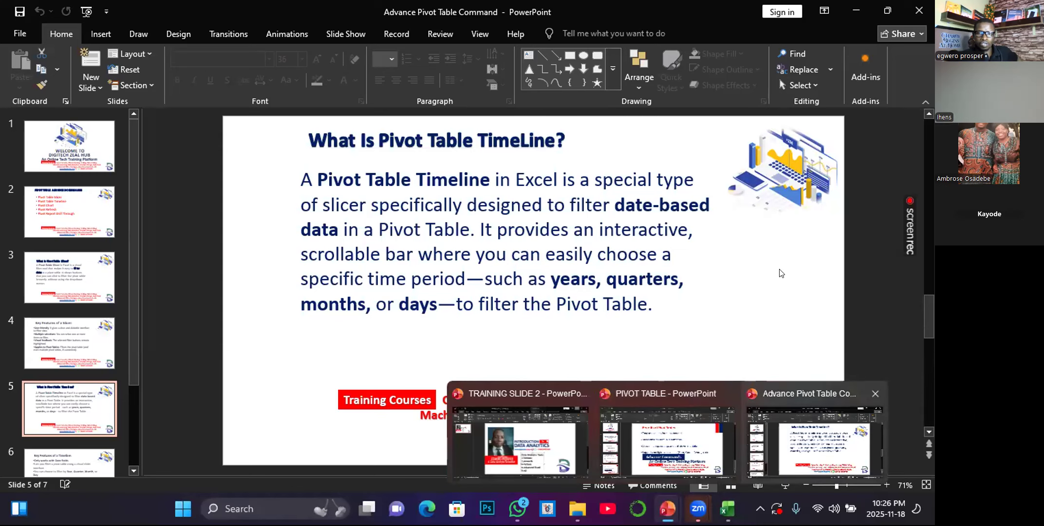
mouse_move(727, 508)
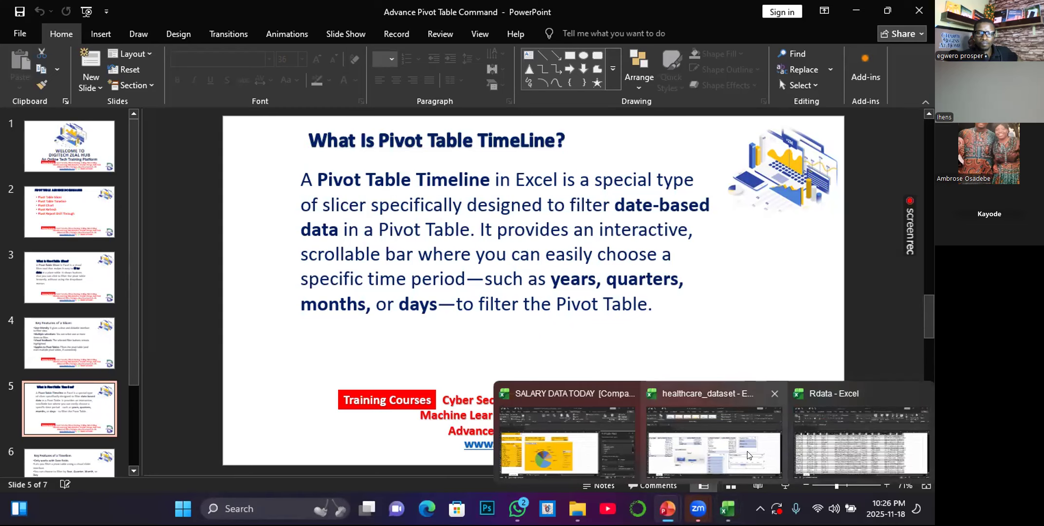
click(766, 458)
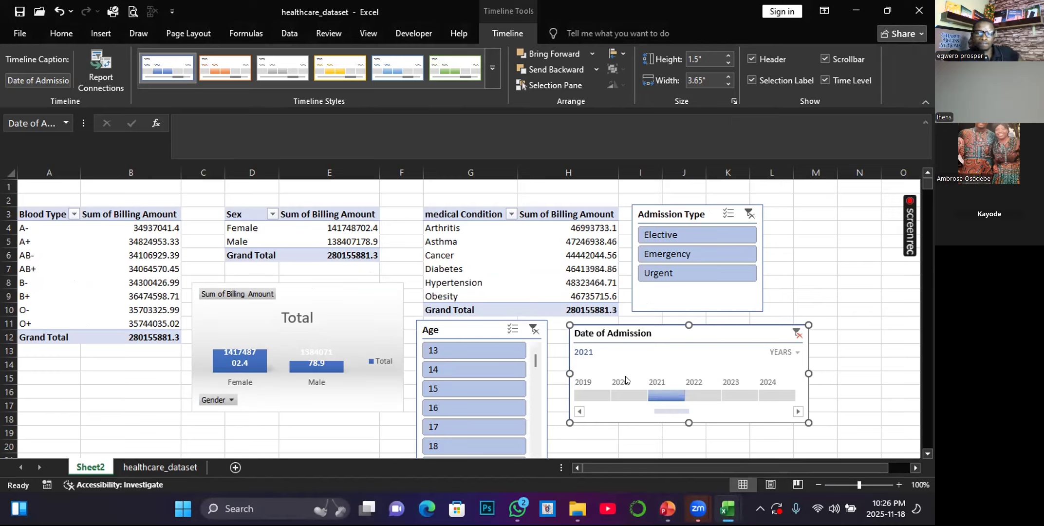
- Clear the year filter on the Date of Admission timeline and nudge the timeline slightly toward the Age slicer
click(797, 334)
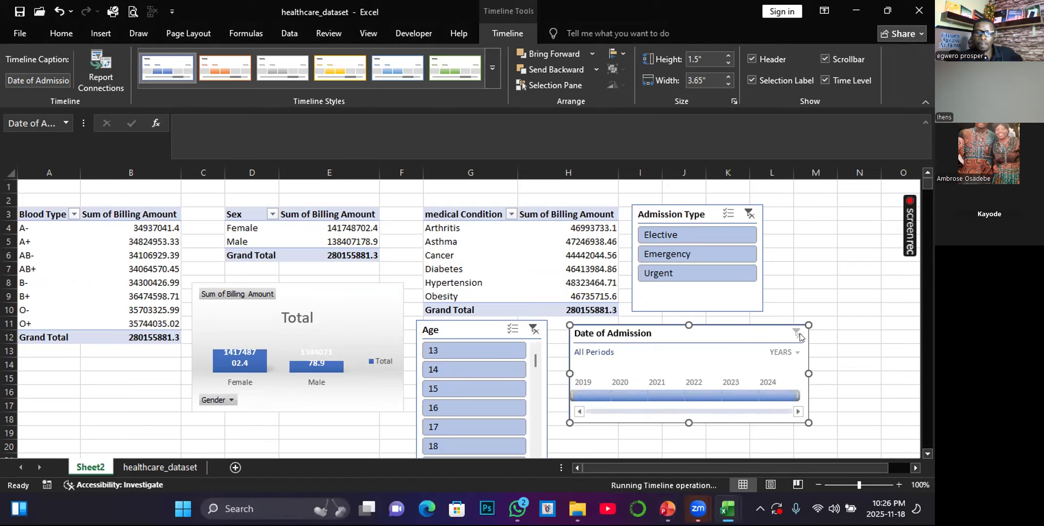
drag(721, 334, 718, 334)
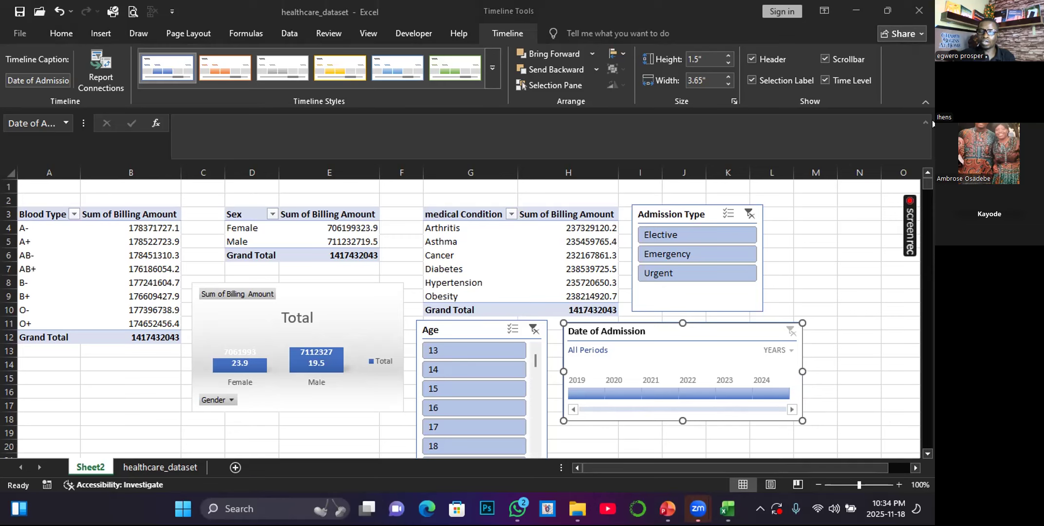
- Switch to the Advance Pivot Table Command presentation in PowerPoint and review slide 2's list of PivotTable advanced commands
mouse_move(667, 509)
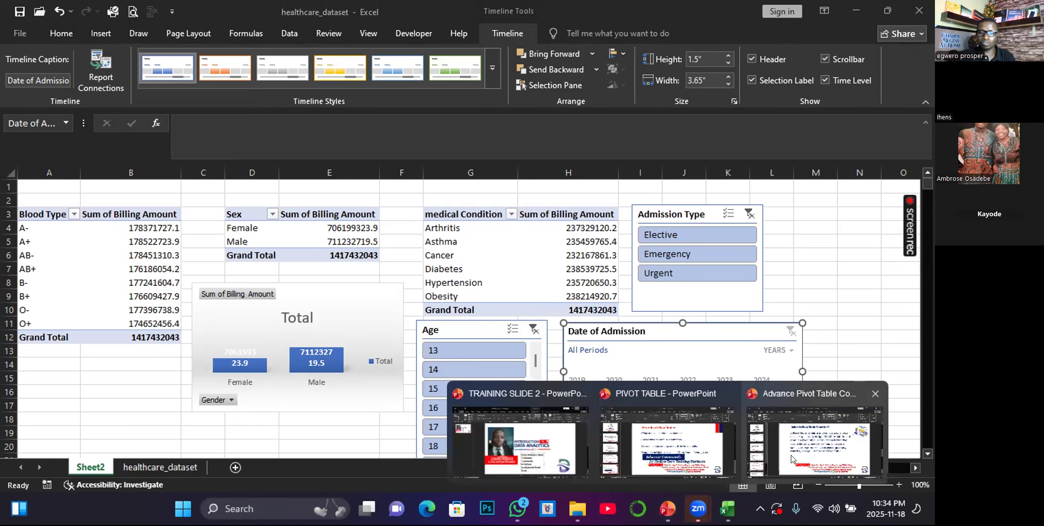
click(817, 457)
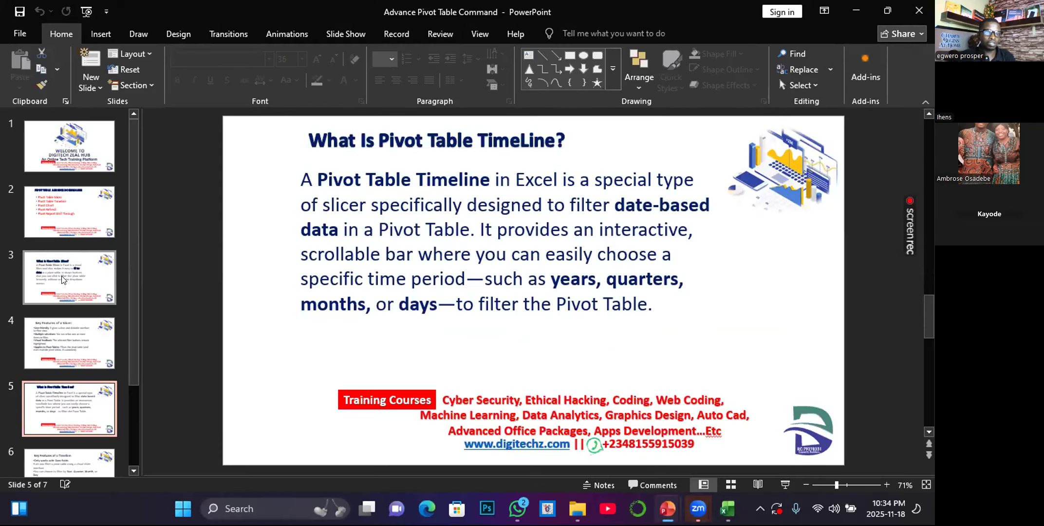
click(58, 204)
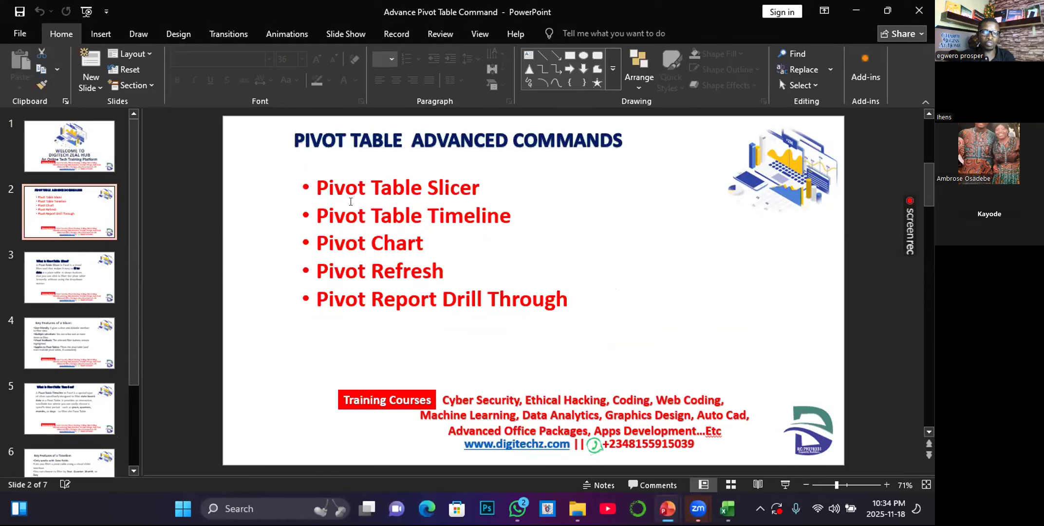
click(341, 182)
drag(340, 182, 499, 190)
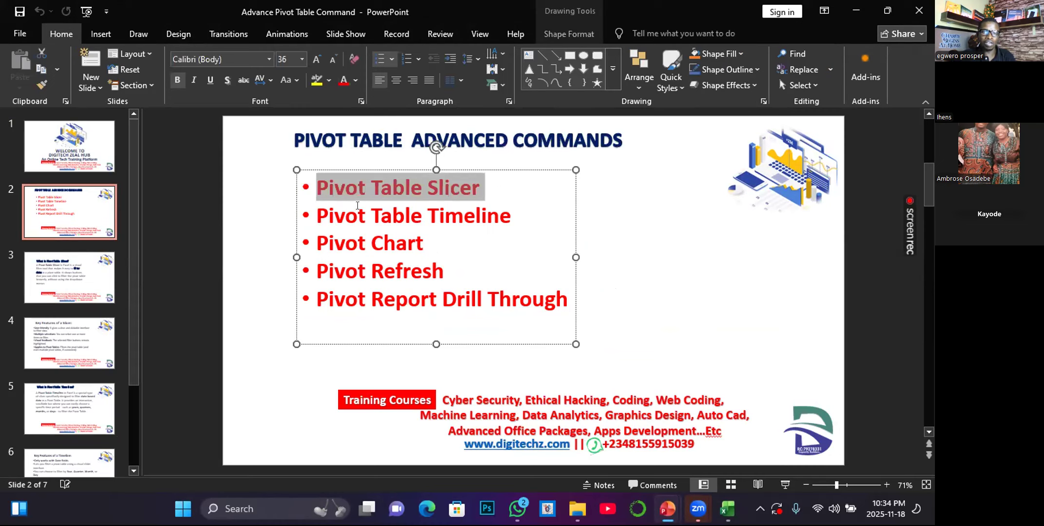
drag(358, 205, 520, 235)
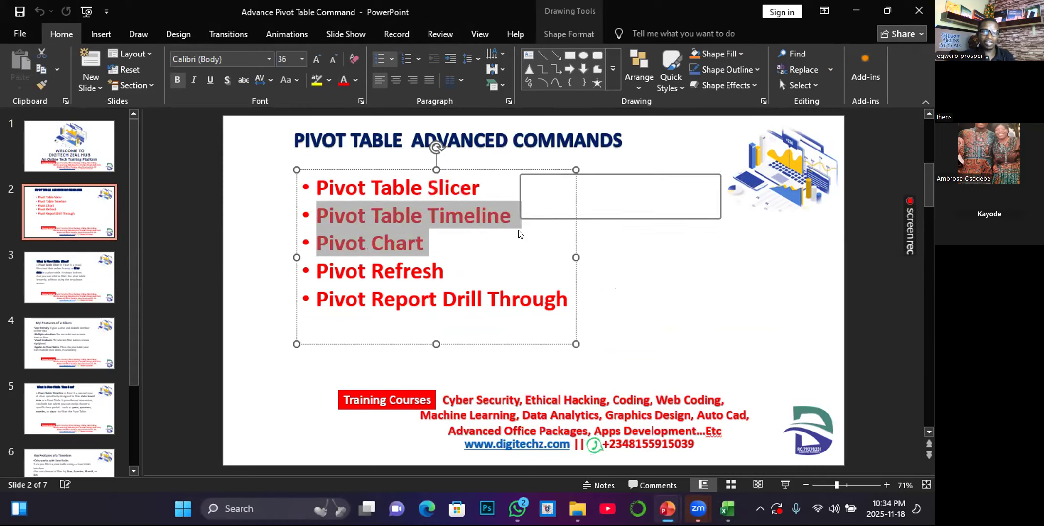
click(433, 248)
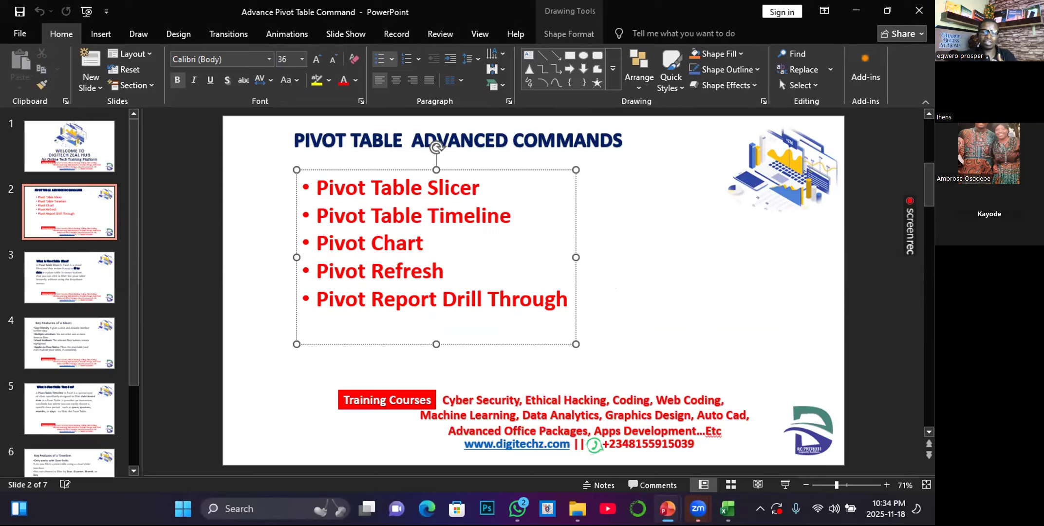
- Return to the healthcare_dataset workbook in Excel and compare the healthcare_dataset source sheet with the PivotTables on Sheet2
mouse_move(727, 509)
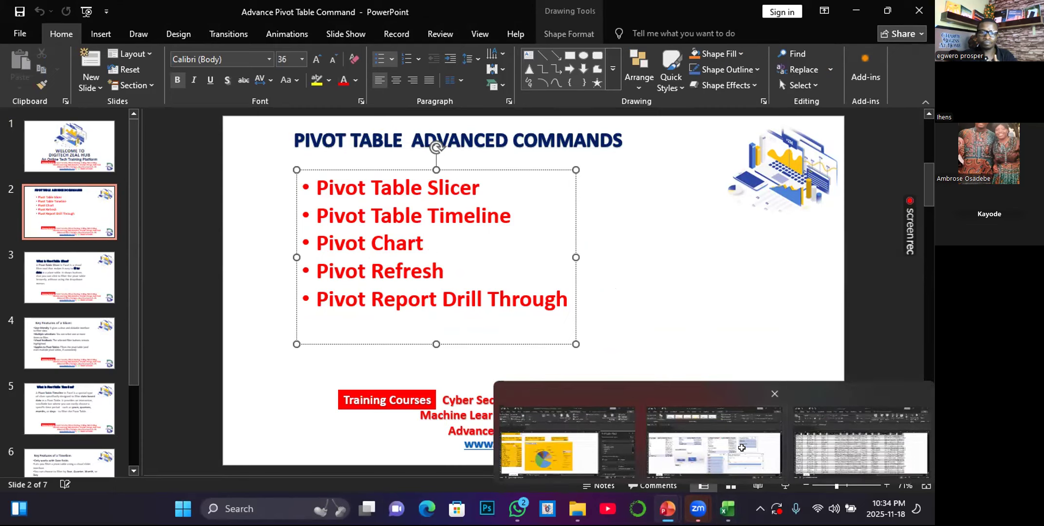
click(742, 447)
click(156, 473)
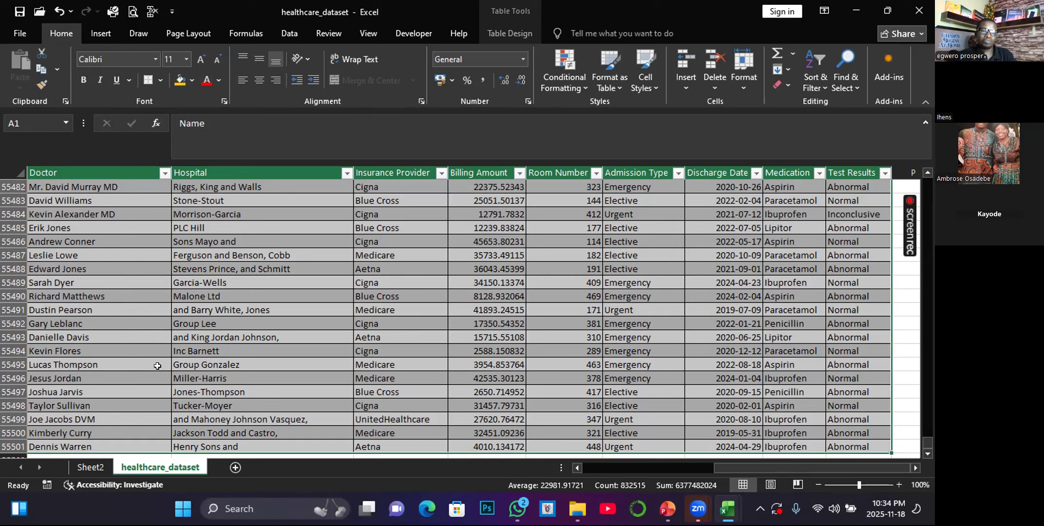
click(99, 468)
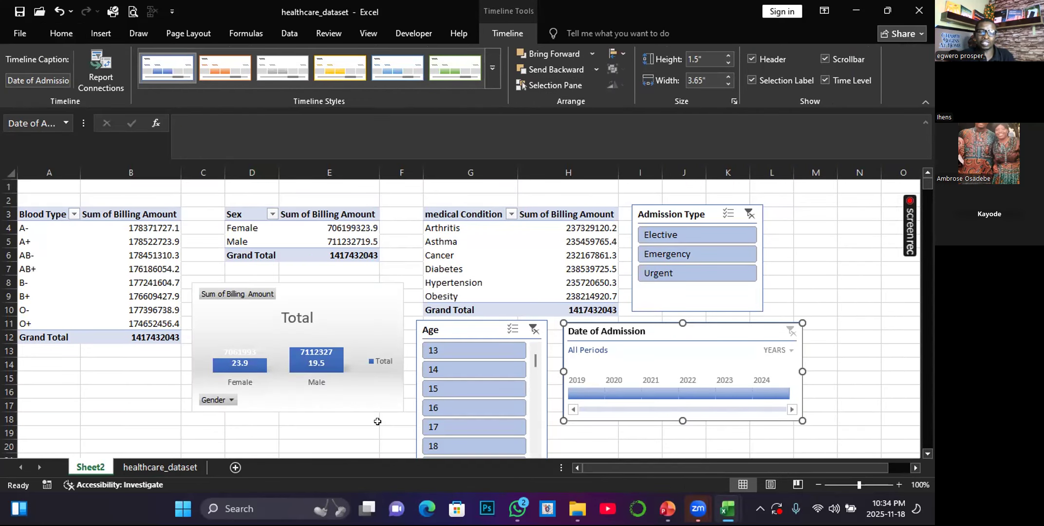
click(180, 468)
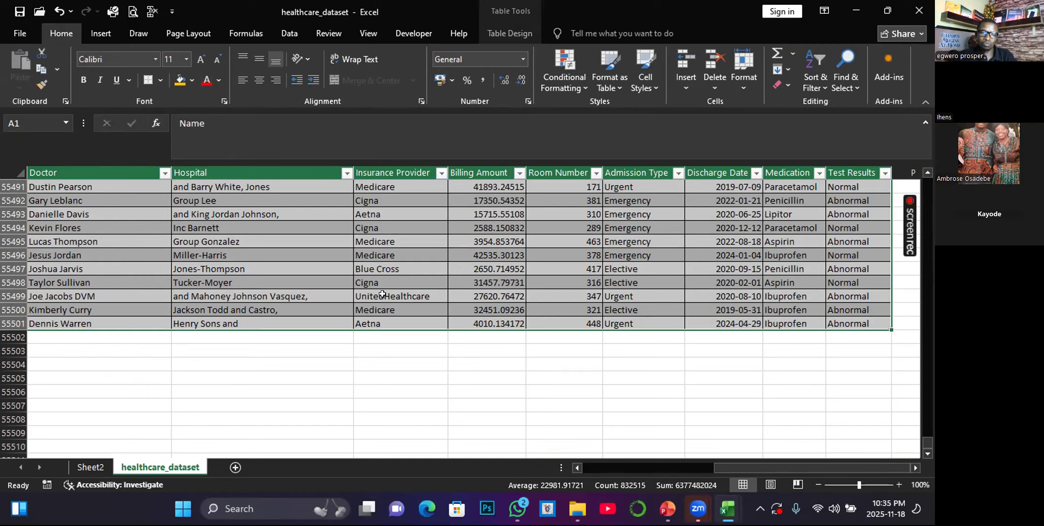
click(98, 467)
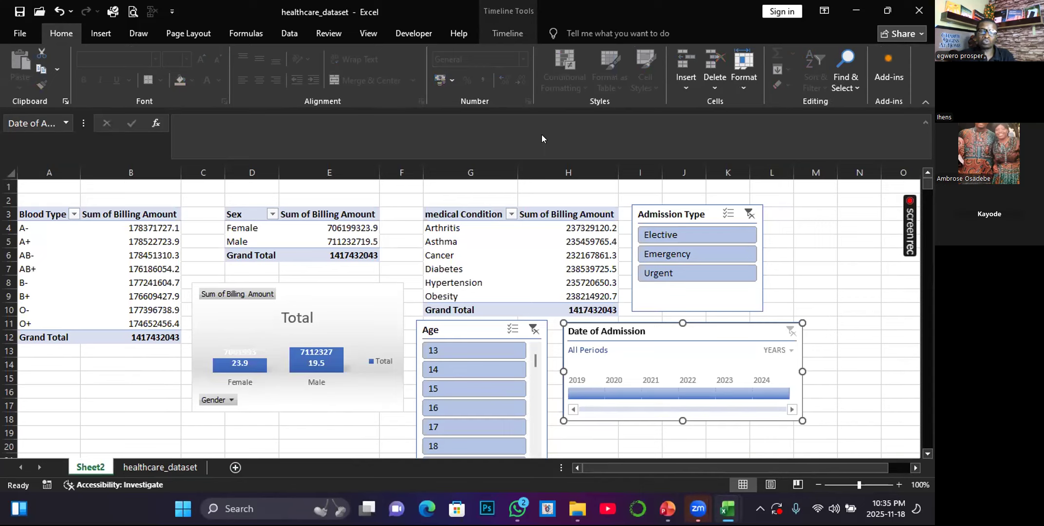
- Run Refresh All twice from the Blood Type PivotTable to update every PivotTable in the workbook
click(563, 255)
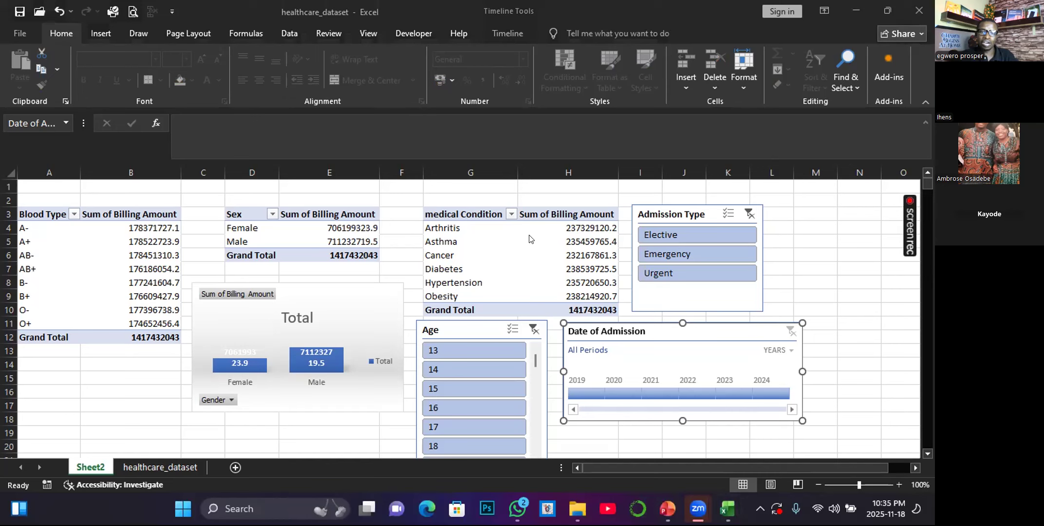
click(481, 266)
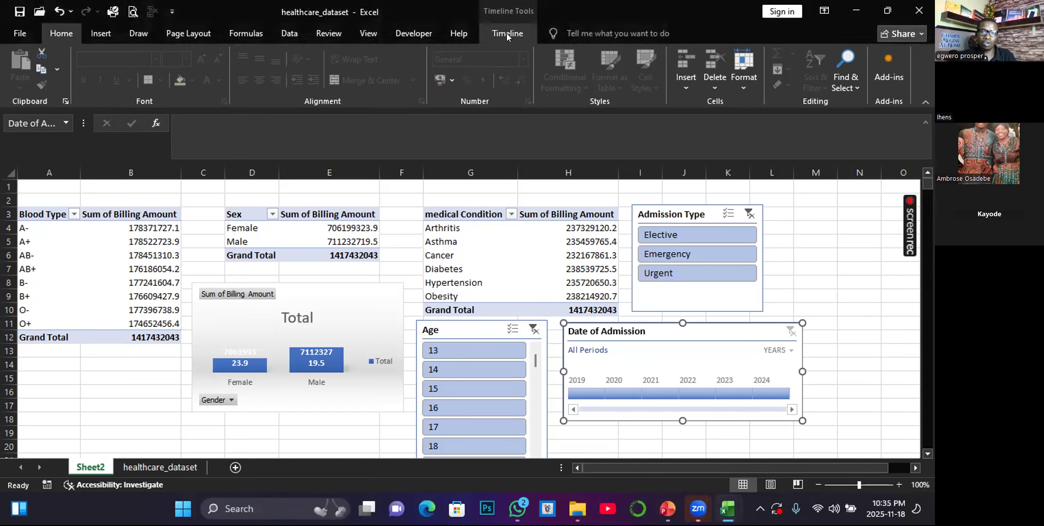
click(147, 283)
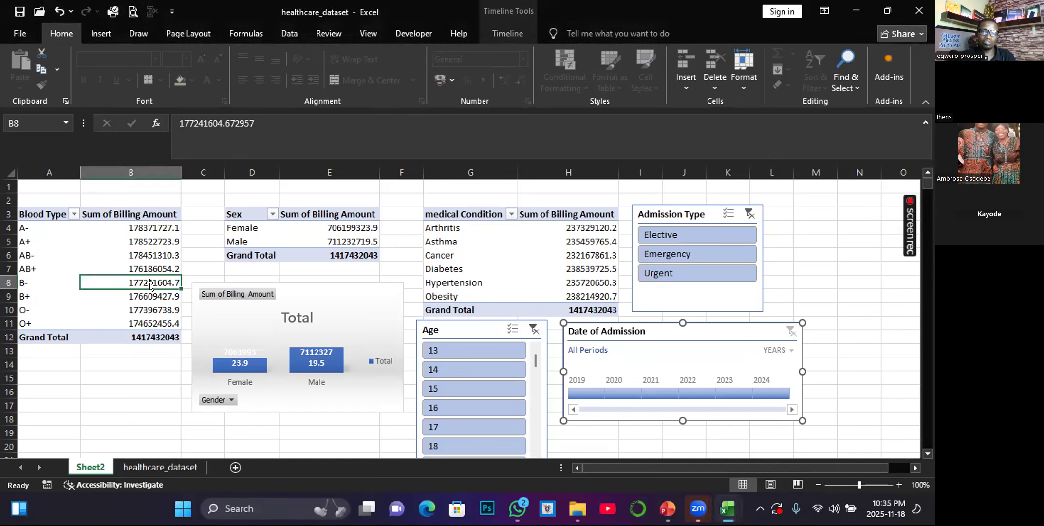
click(509, 34)
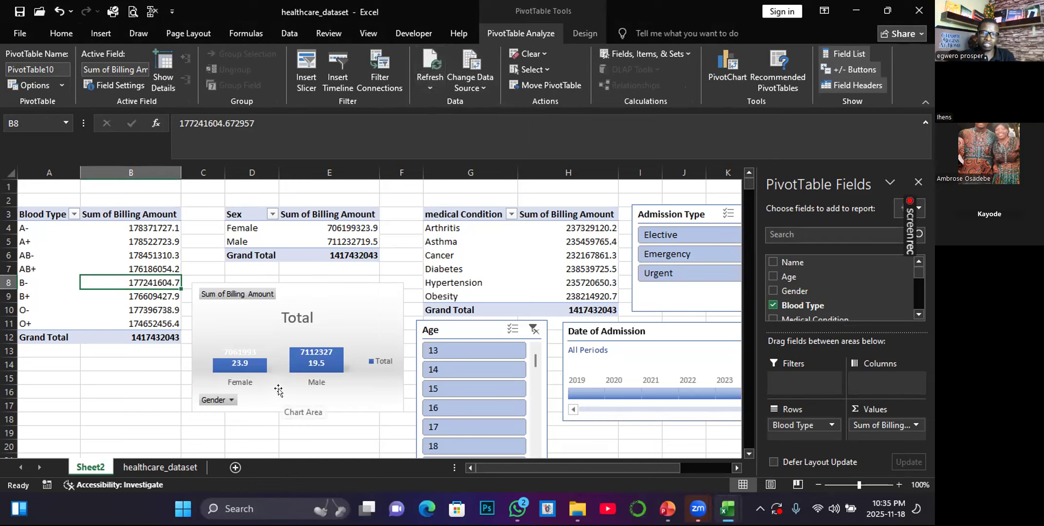
click(430, 85)
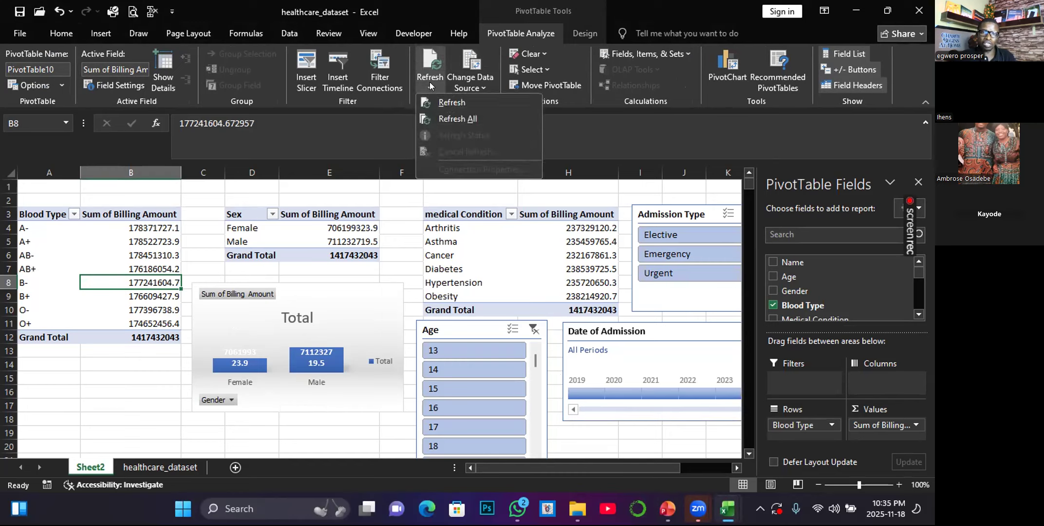
click(447, 120)
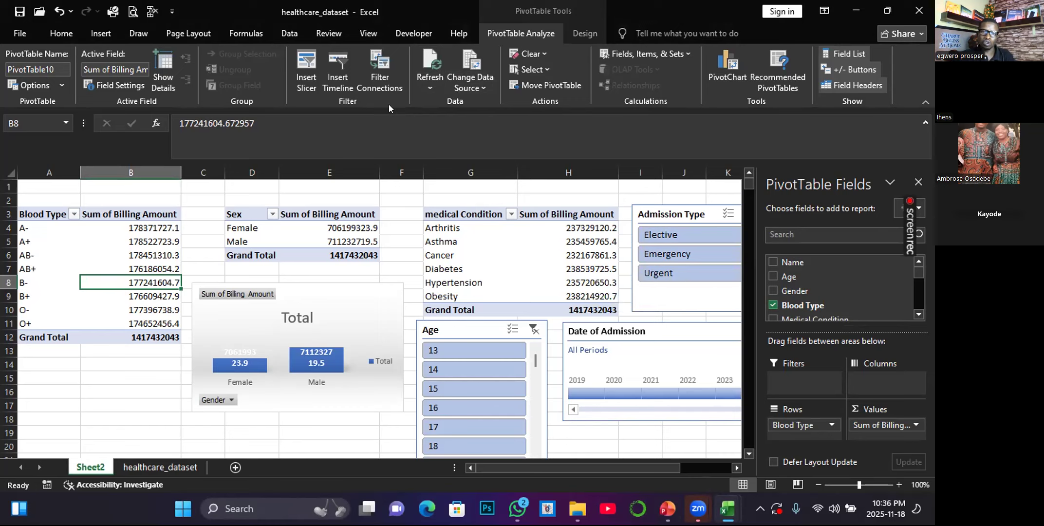
click(431, 88)
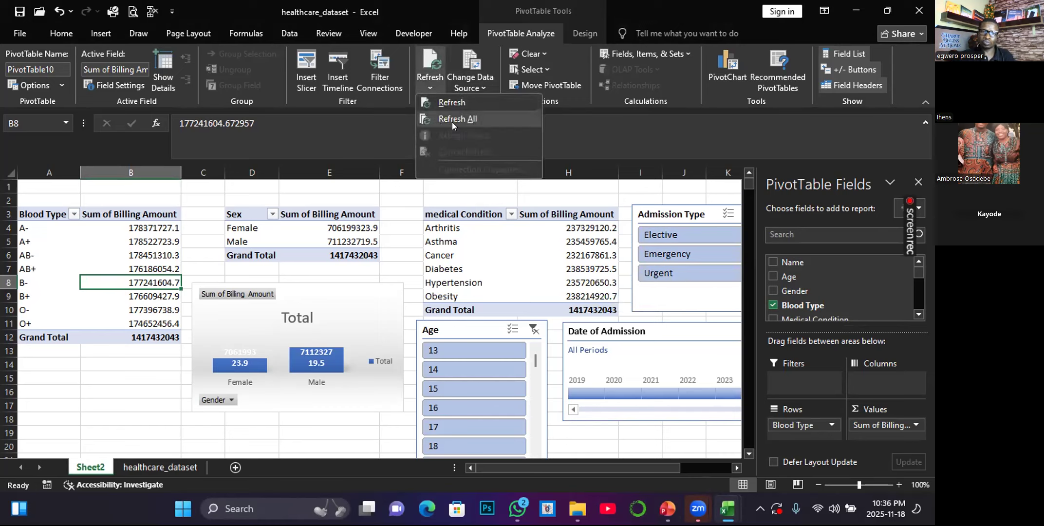
click(453, 122)
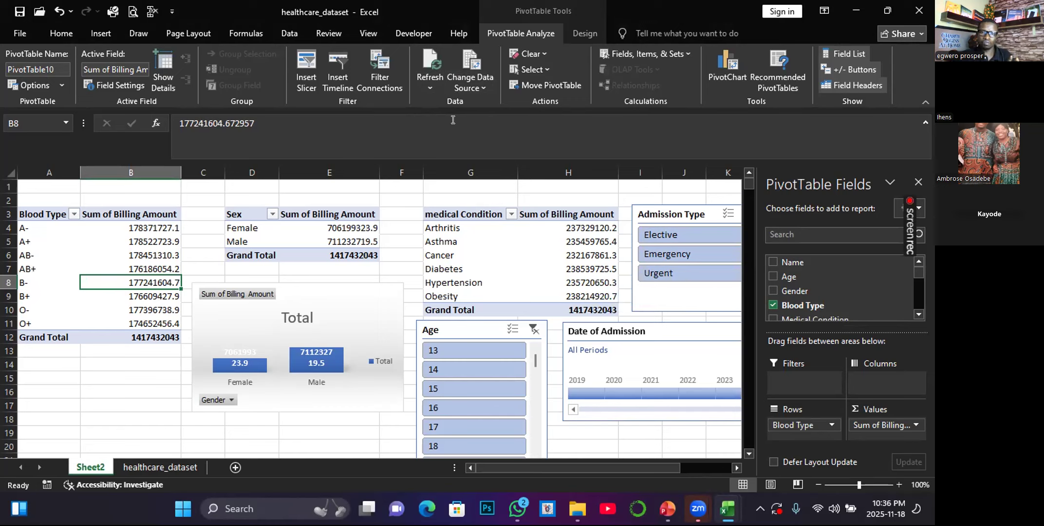
- Switch to PowerPoint to check the Pivot Report Drill Through topic on slide 2, and return to the healthcare_dataset workbook
mouse_move(667, 509)
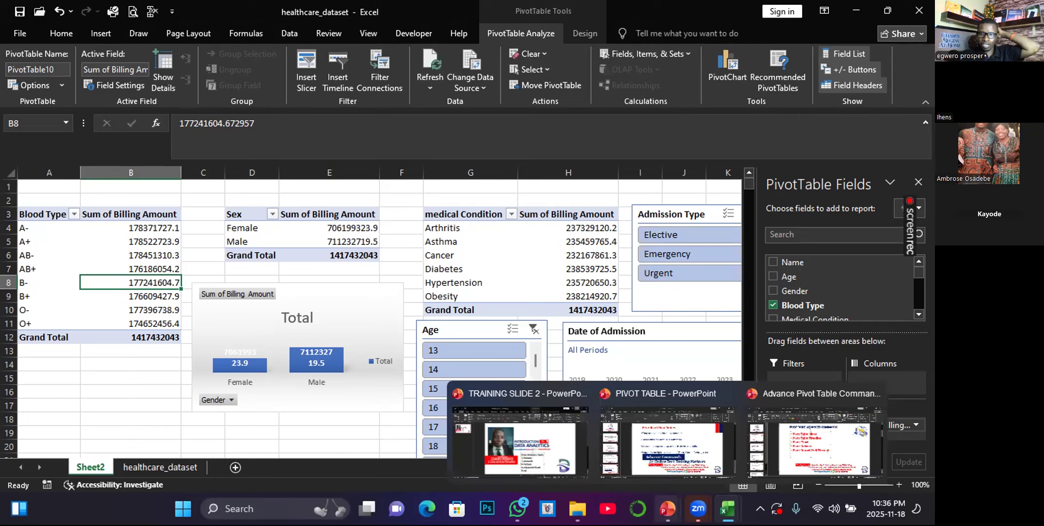
click(763, 460)
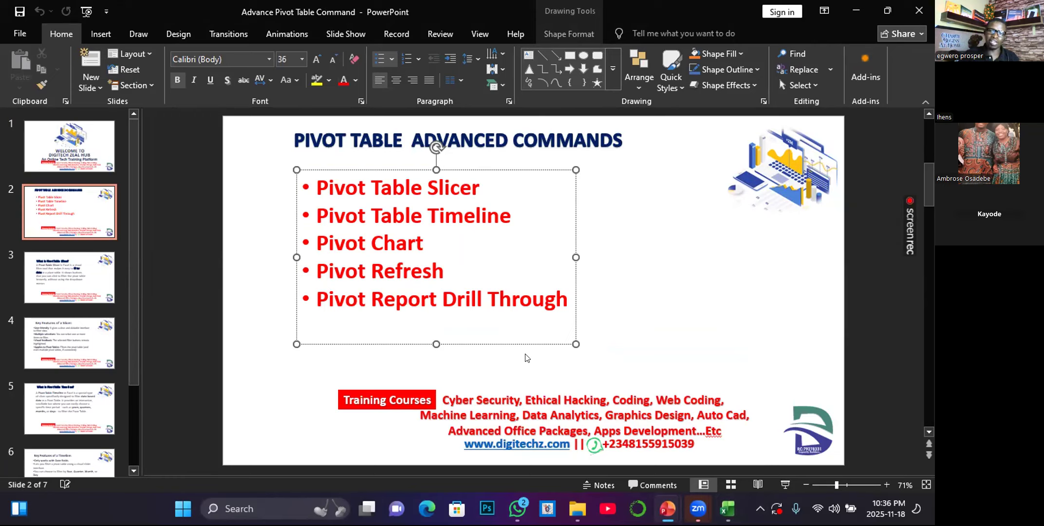
mouse_move(727, 509)
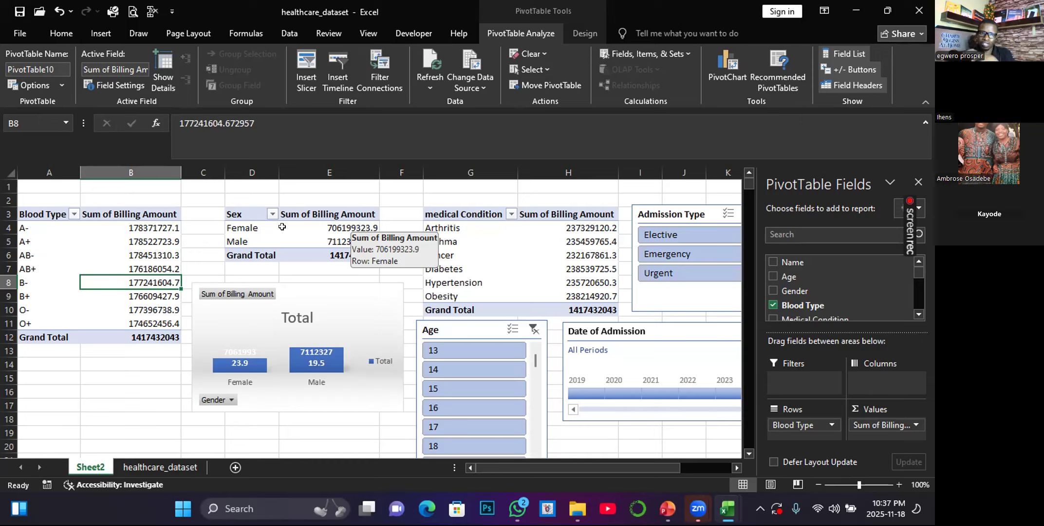
- Drill through the Female billing amount in the Sex PivotTable to extract its underlying records to a new sheet
click(356, 226)
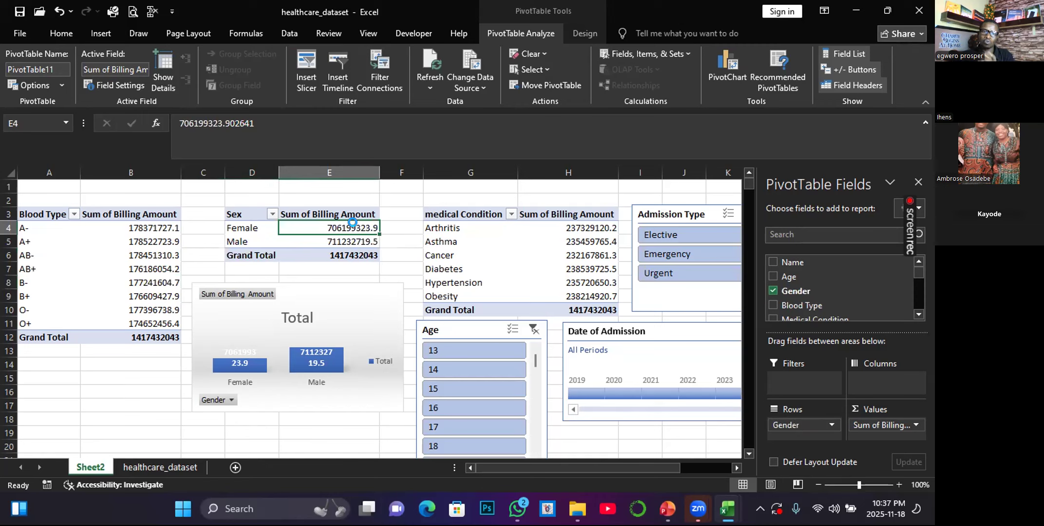
double_click(352, 222)
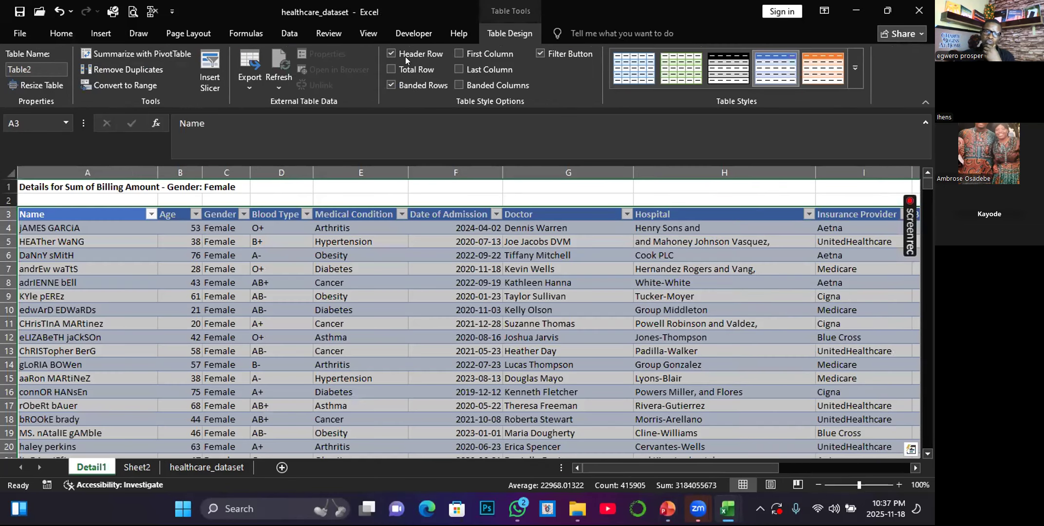
click(248, 252)
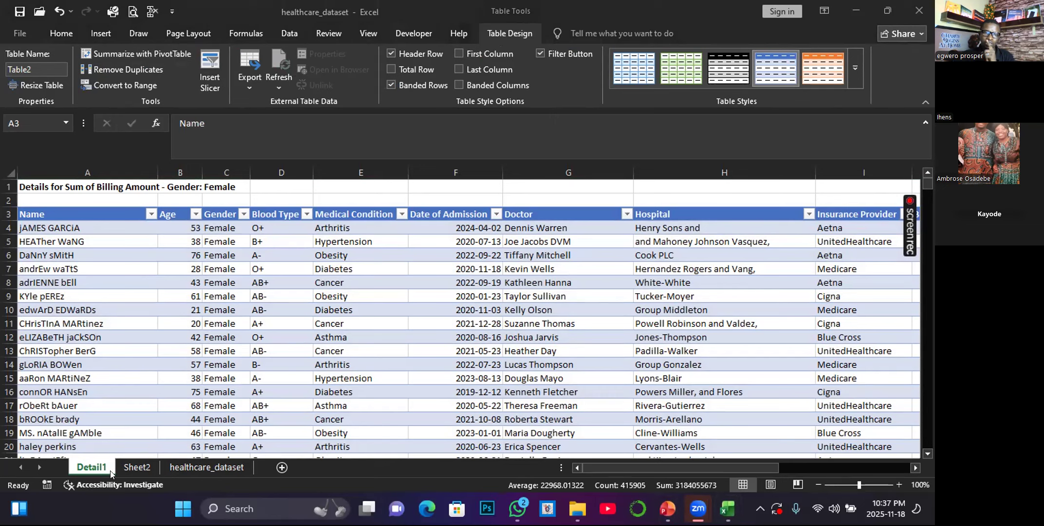
- Check the Female row on Sheet2 against the Detail1 sheet and browse down through its extracted records
click(145, 472)
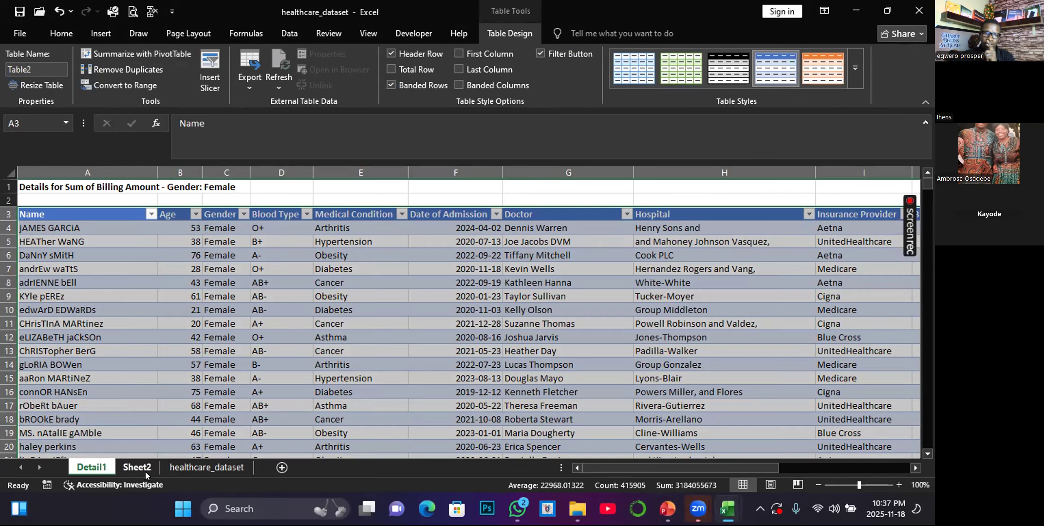
click(146, 471)
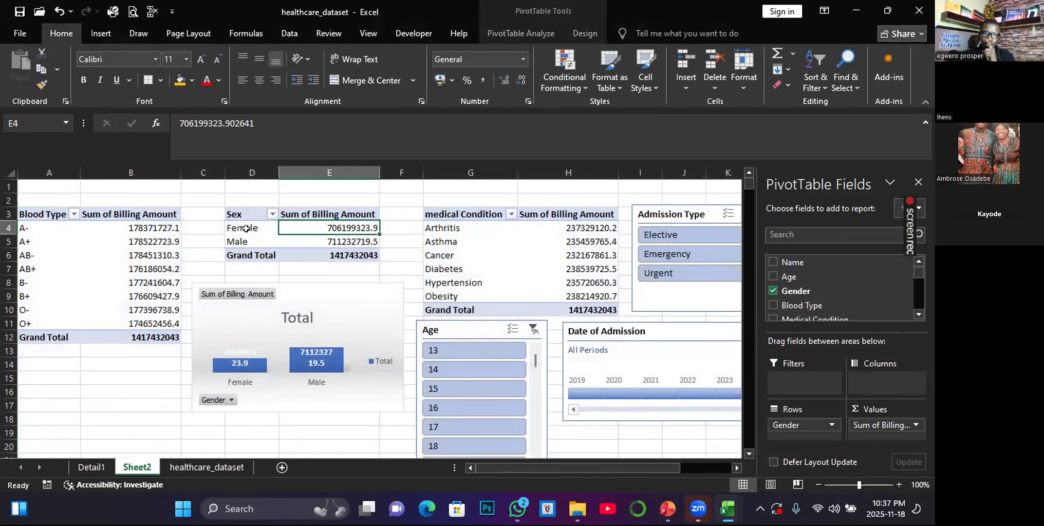
click(93, 467)
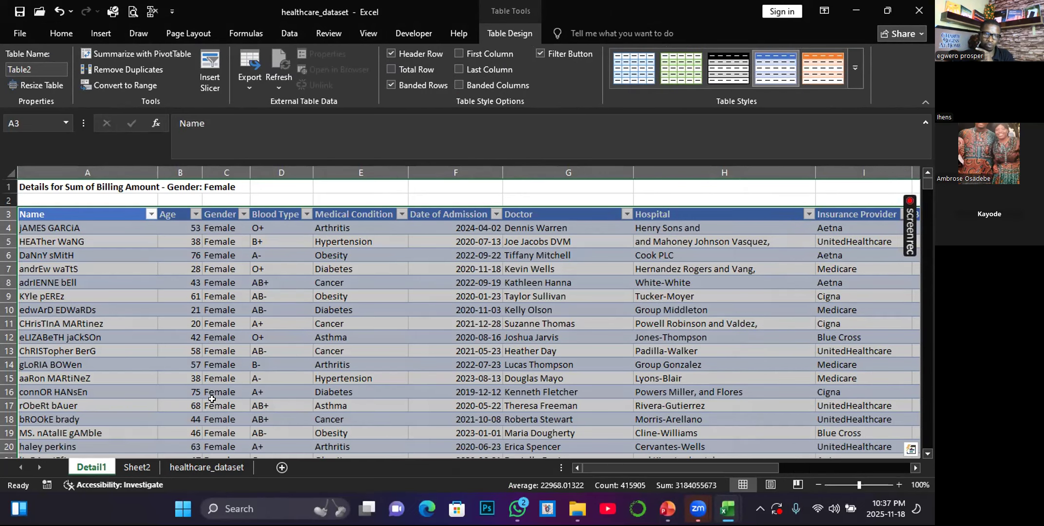
scroll(212, 399, down, 17)
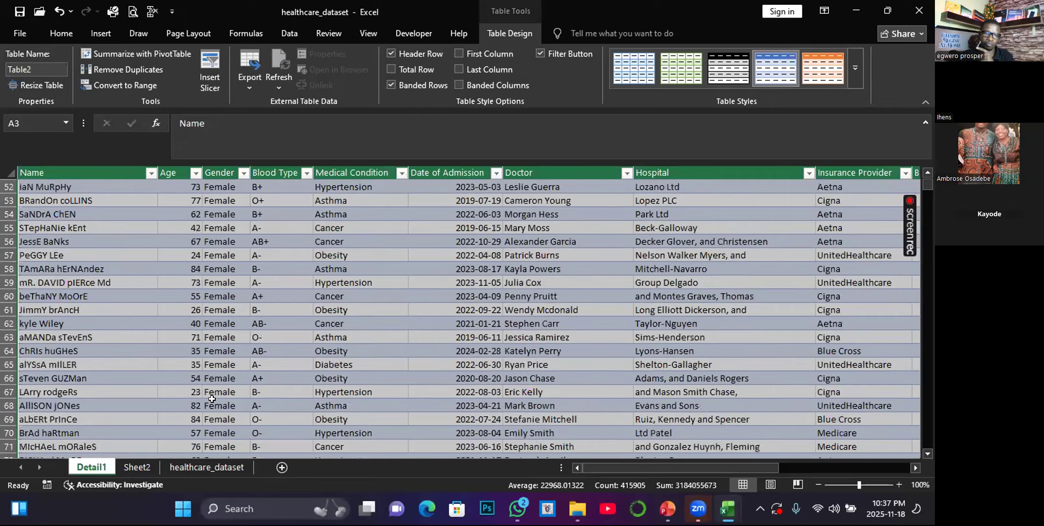
scroll(212, 399, down, 20)
scroll(212, 399, down, 20)
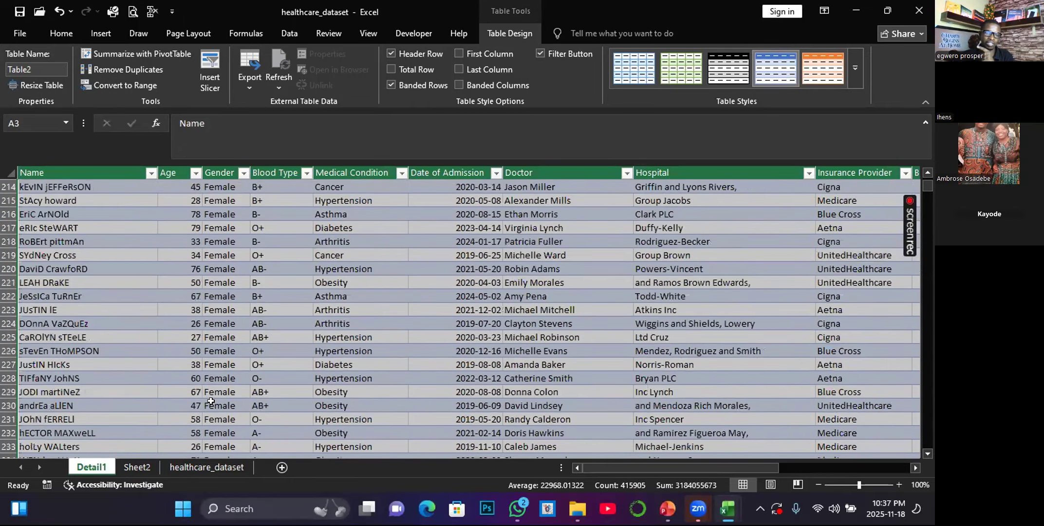
scroll(211, 401, down, 20)
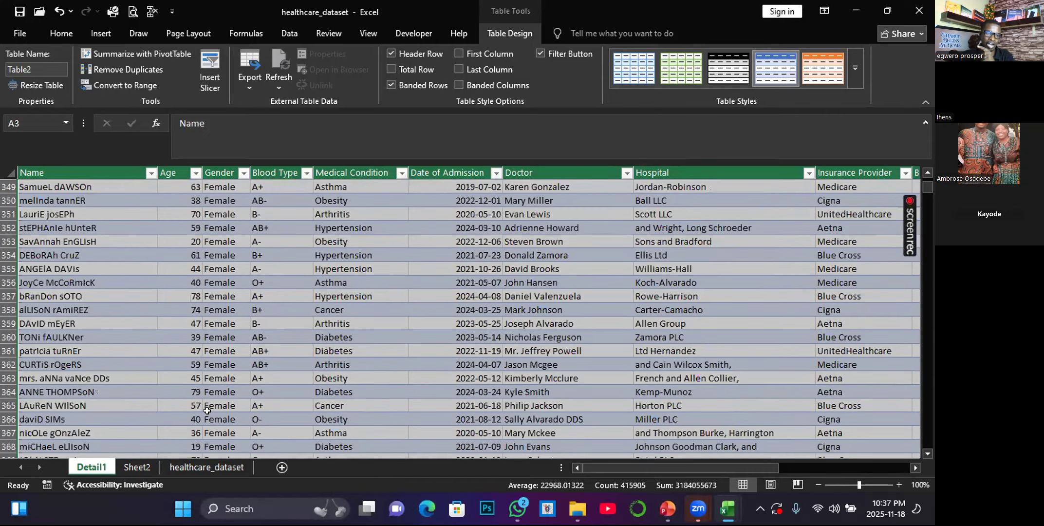
scroll(207, 411, down, 20)
scroll(207, 413, down, 14)
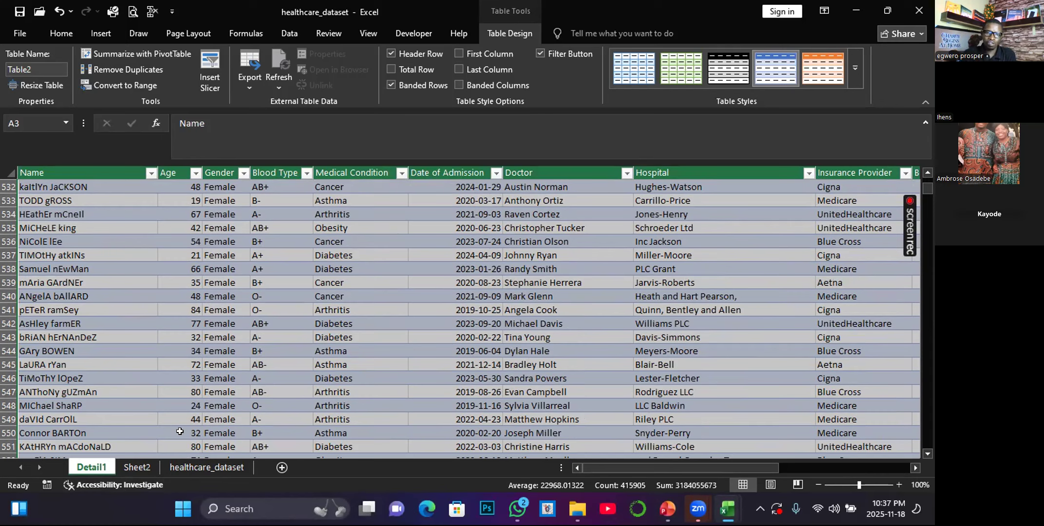
- Rename the Detail1 sheet as female
double_click(89, 467)
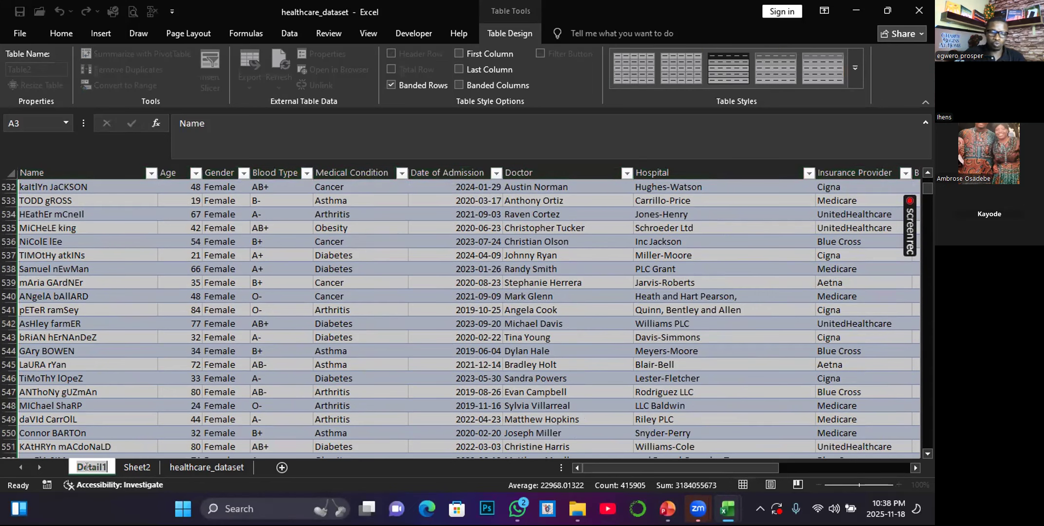
text(female)
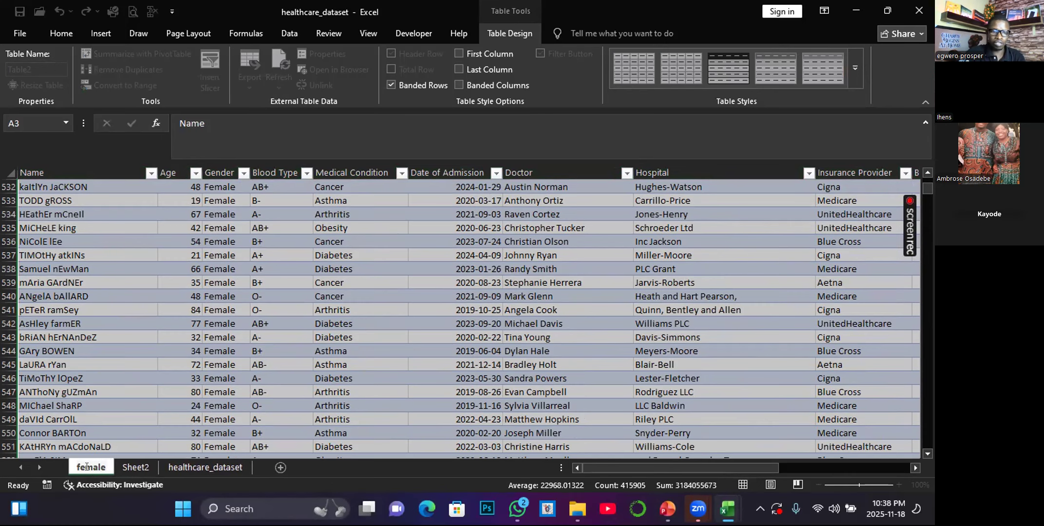
click(139, 386)
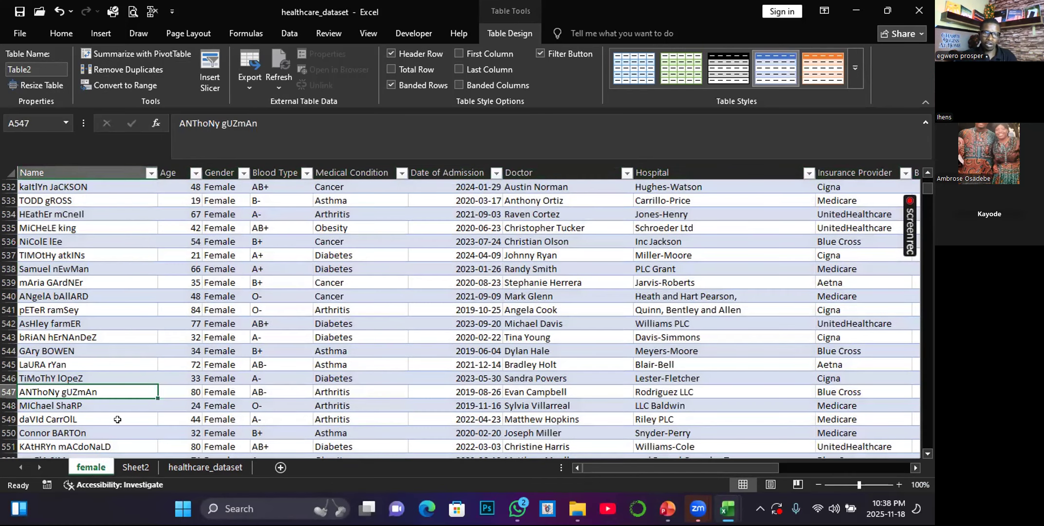
- Drill through the Cancer billing amount in Sheet2's medical Condition PivotTable to extract its underlying records to a new sheet, and look through them
click(135, 467)
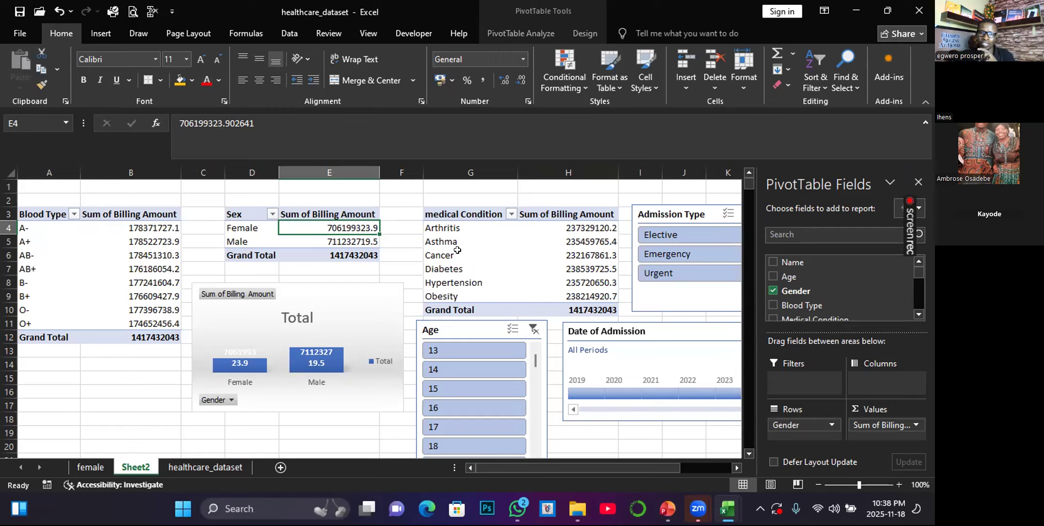
click(571, 252)
double_click(570, 253)
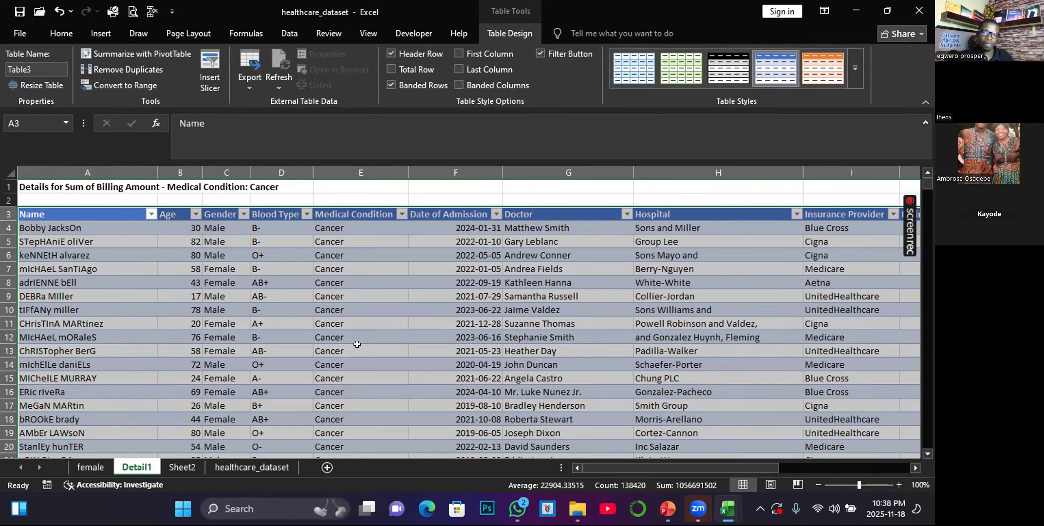
scroll(357, 344, down, 1)
scroll(363, 343, up, 1)
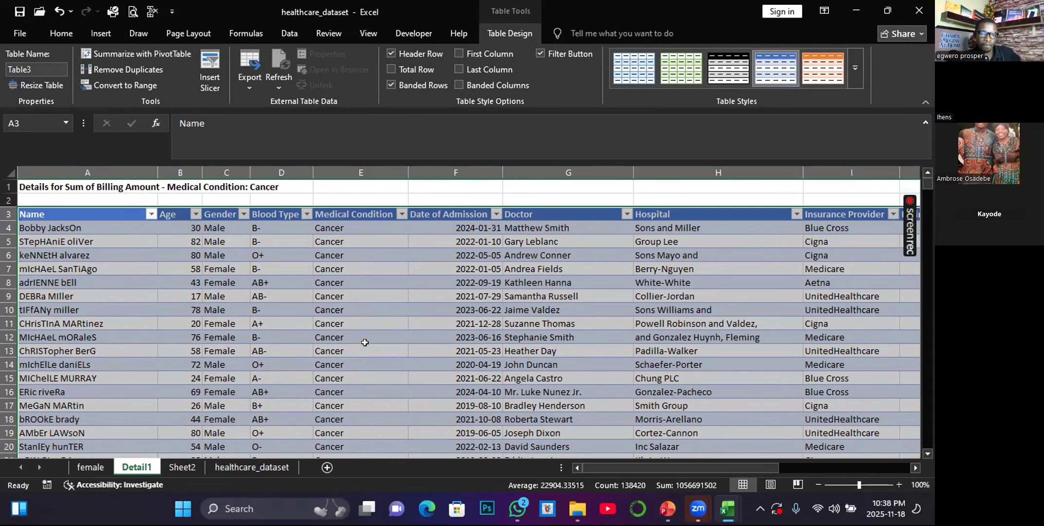
scroll(360, 336, down, 1)
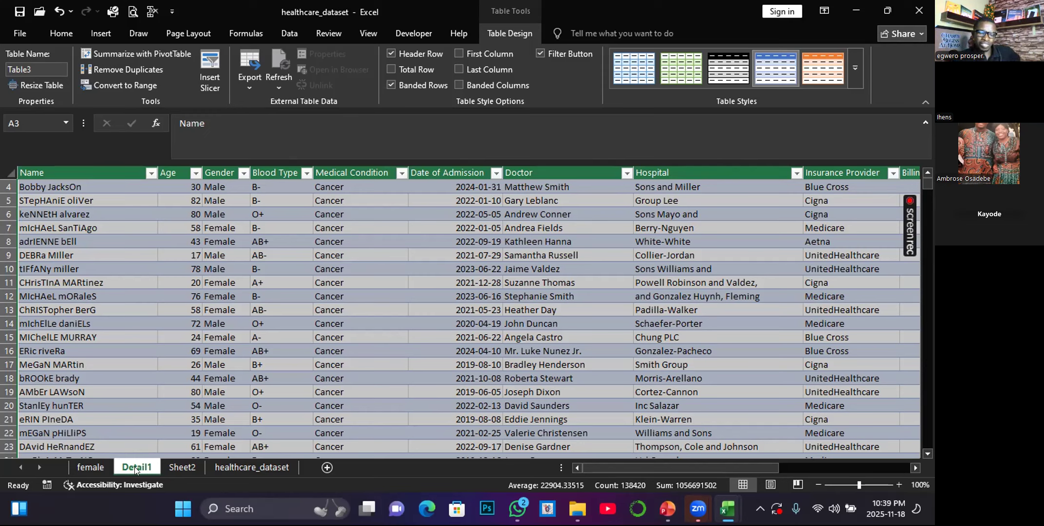
- Return to Sheet2 to review its PivotTables, and switch to the Dashboard sheet of the SALARY DATA TODAY workbook
click(182, 467)
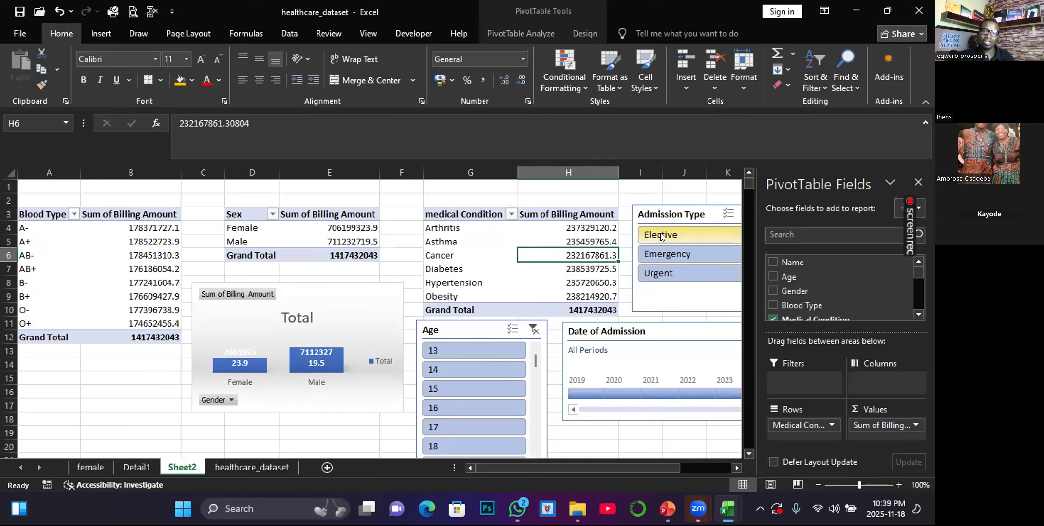
mouse_move(539, 274)
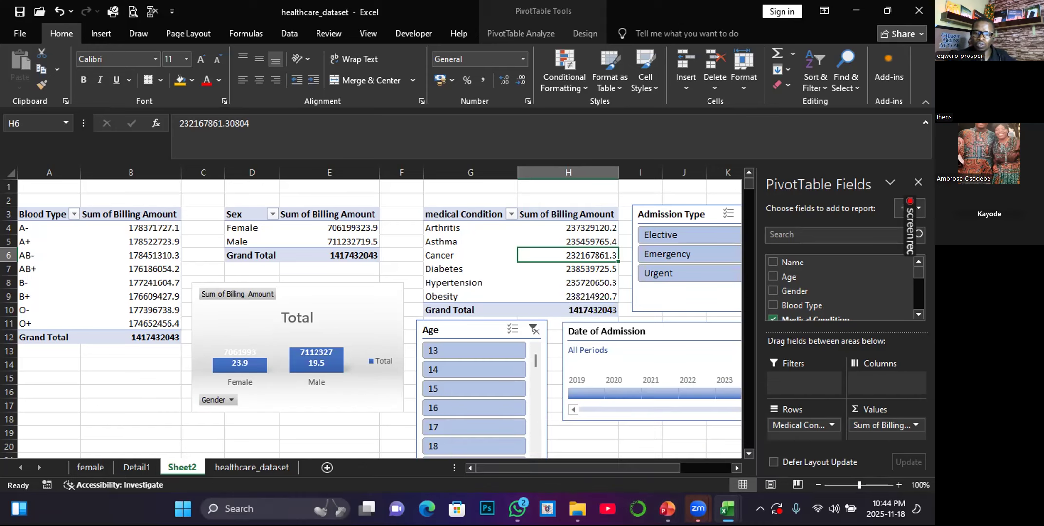
mouse_move(727, 508)
click(583, 456)
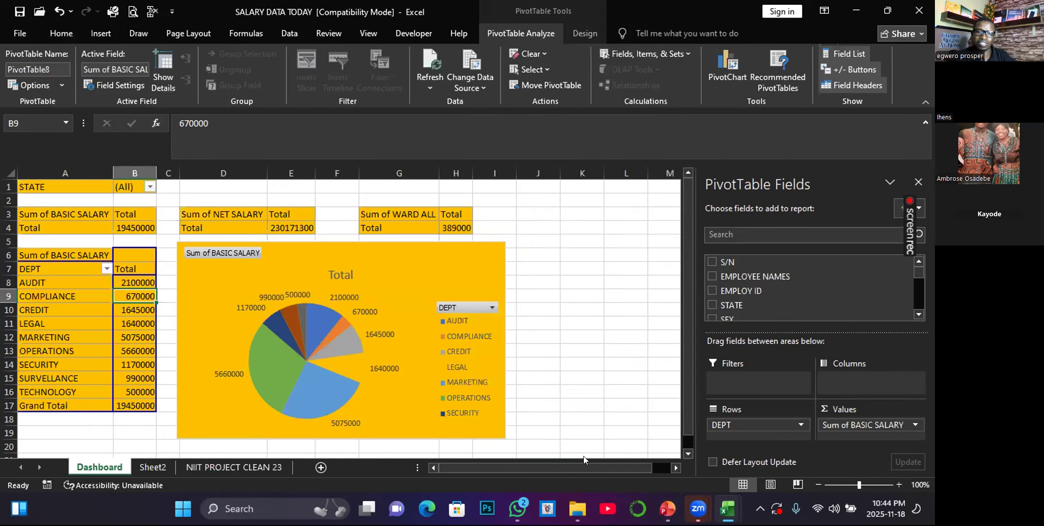